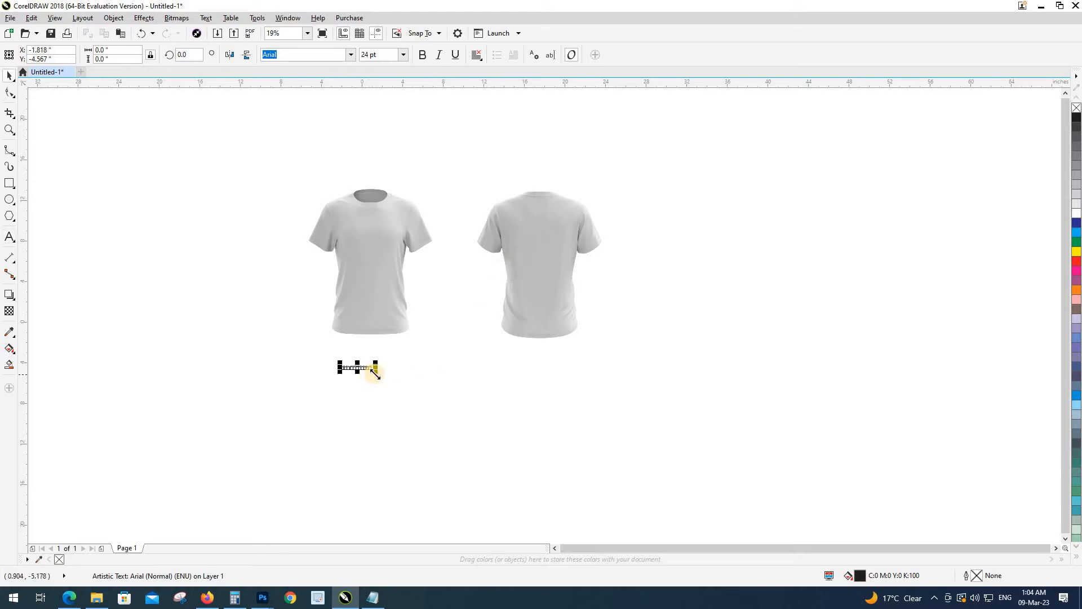
# Step: Enlarge the T-SHIRT MOCKUP caption and retype it as a three-line '3D' title with download and password notes
pyautogui.moveTo(369, 378); pyautogui.dragTo(536, 448)
pyautogui.click(537, 445)
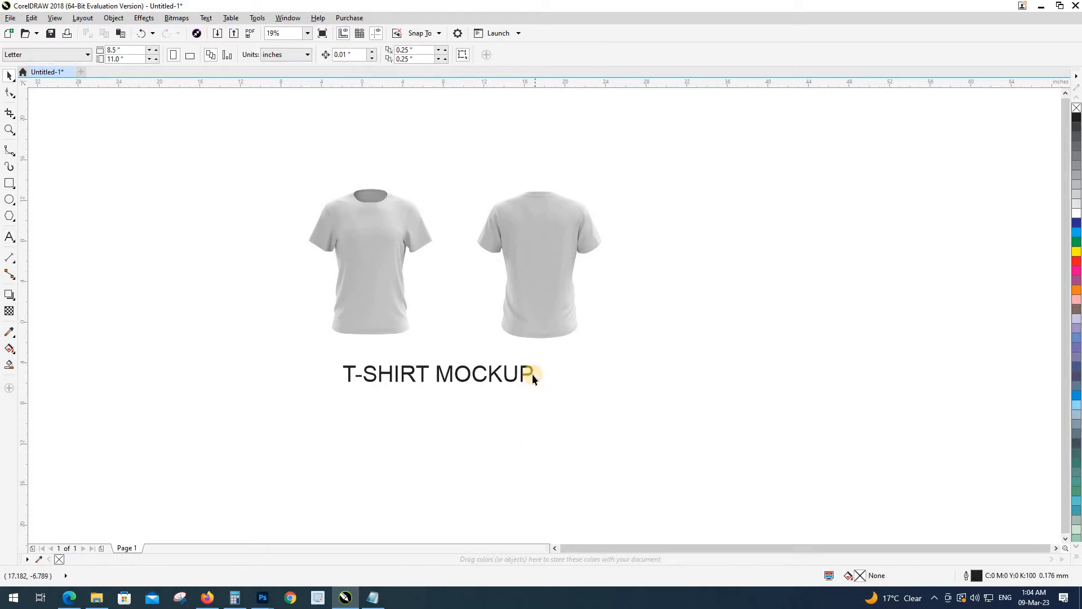
pyautogui.doubleClick(351, 375)
pyautogui.write('3D')
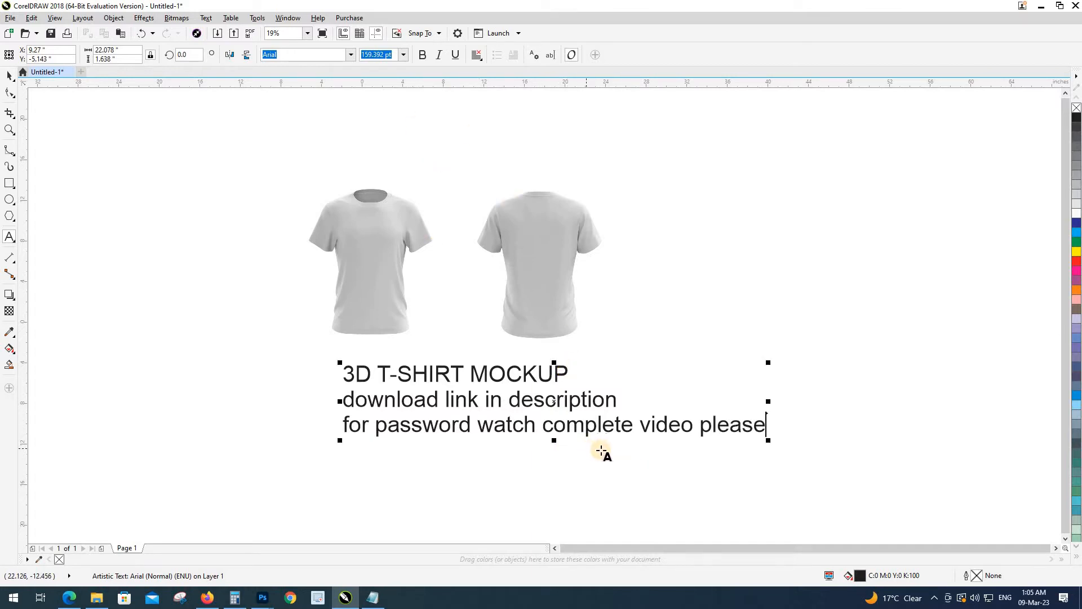
# Step: Delete the three-line caption text under the shirts
pyautogui.click(10, 76)
pyautogui.click(276, 341)
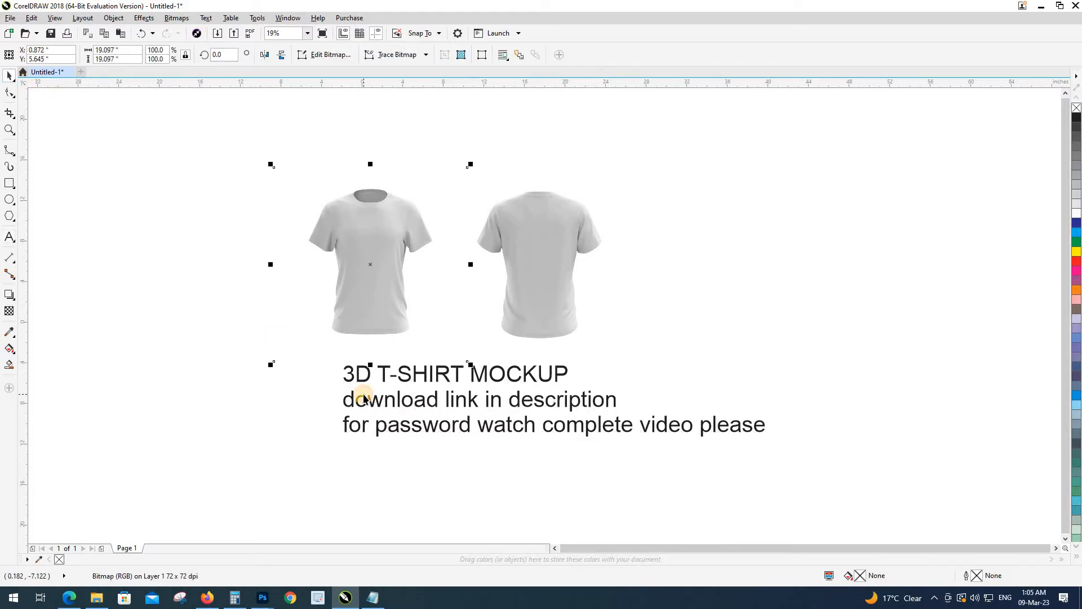
pyautogui.click(377, 401)
pyautogui.click(546, 422)
pyautogui.press('Delete')
# Step: Zoom into the front shirt and start a B-Spline outline along the sleeve's top edge and cuff corner
pyautogui.press('F2')
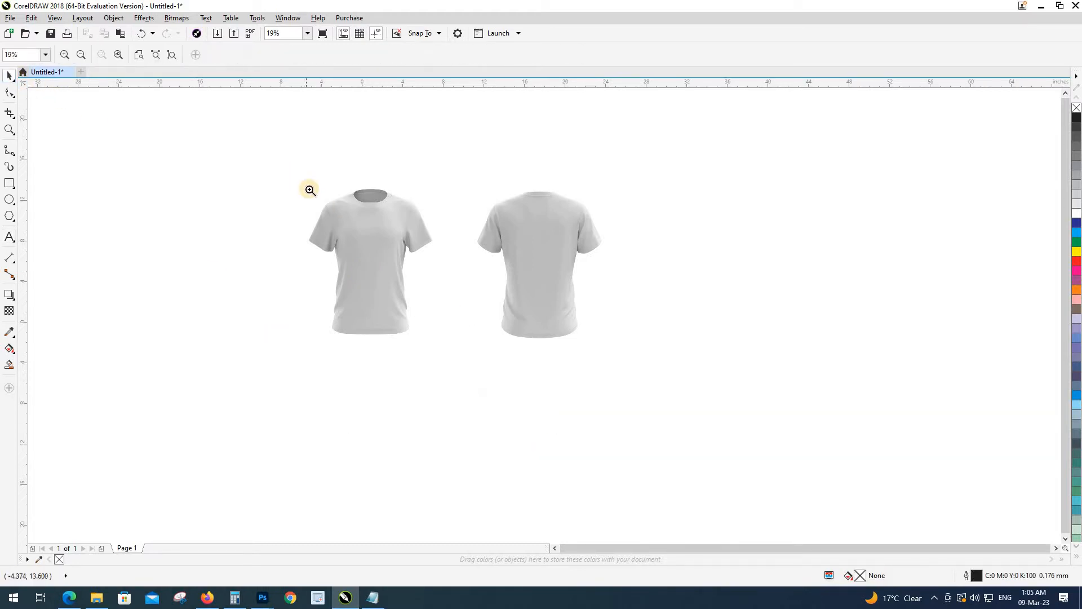
pyautogui.moveTo(303, 185); pyautogui.dragTo(470, 357)
pyautogui.moveTo(522, 303); pyautogui.dragTo(468, 330)
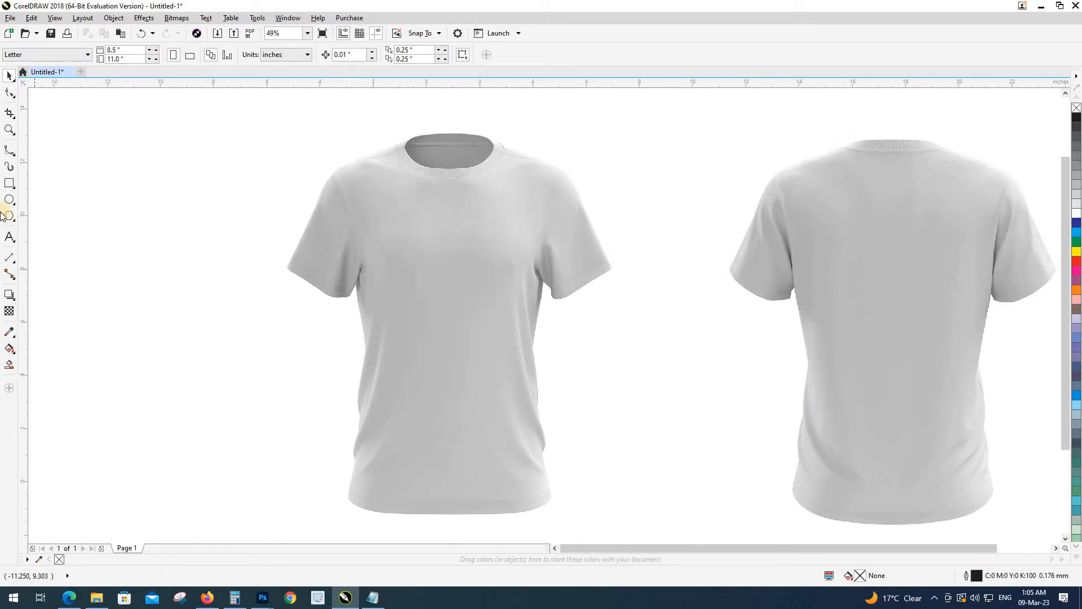
pyautogui.click(10, 150)
pyautogui.scroll(5, 587, 202)
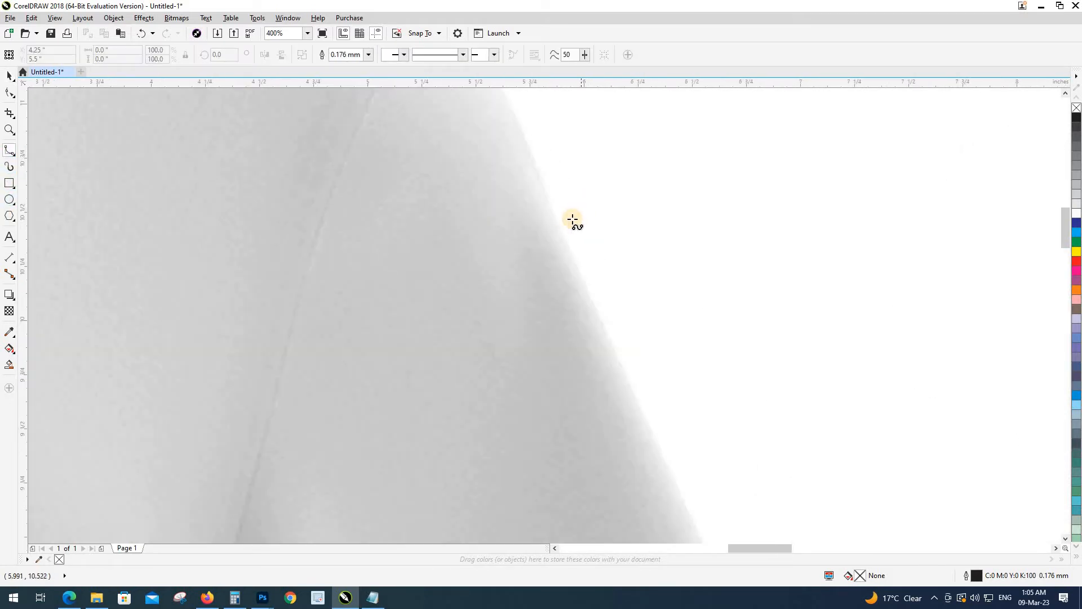
pyautogui.click(557, 219)
pyautogui.click(627, 379)
pyautogui.scroll(-2, 574, 313)
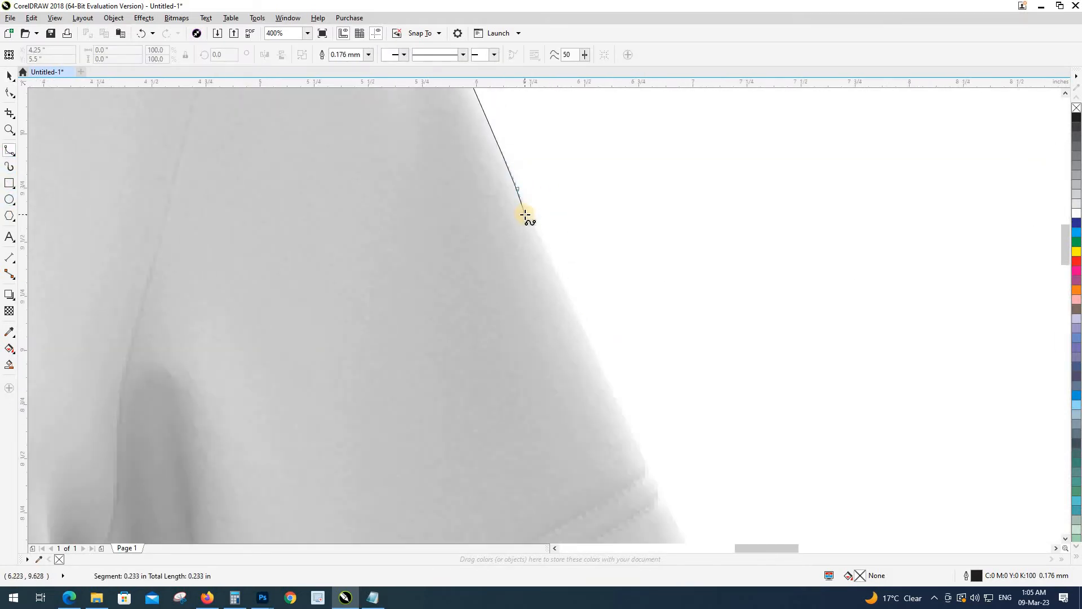
pyautogui.click(580, 327)
pyautogui.scroll(-2, 581, 293)
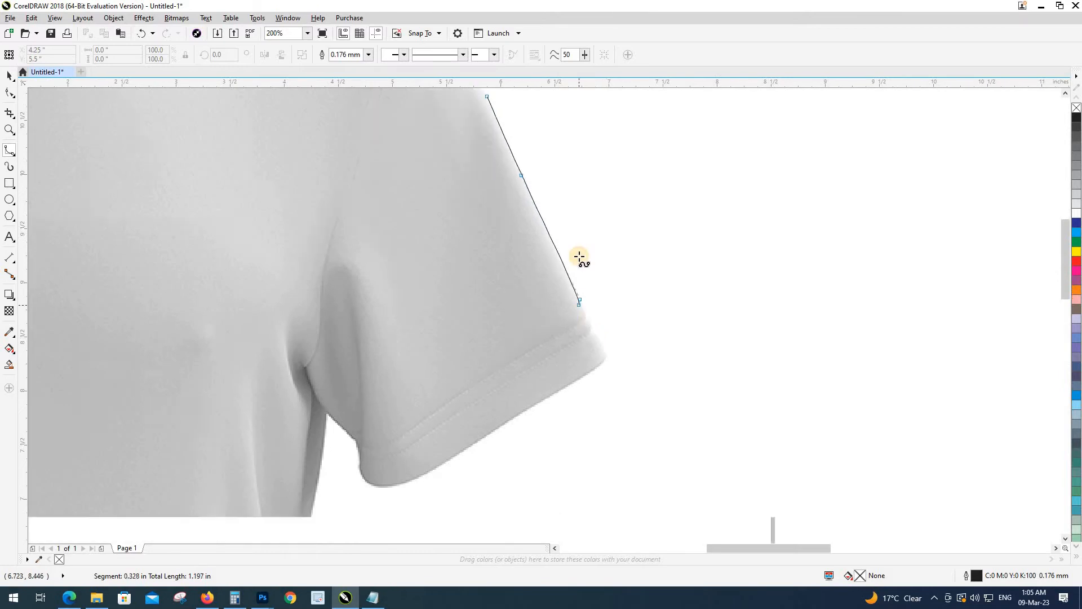
pyautogui.click(599, 296)
pyautogui.scroll(2, 616, 232)
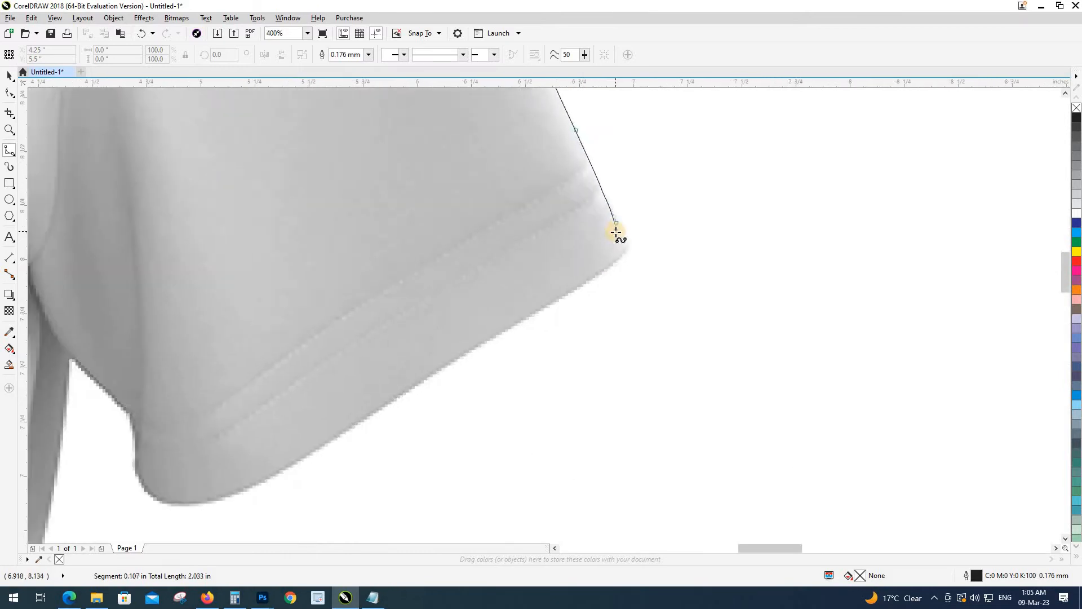
pyautogui.click(640, 245)
pyautogui.click(641, 260)
pyautogui.click(632, 280)
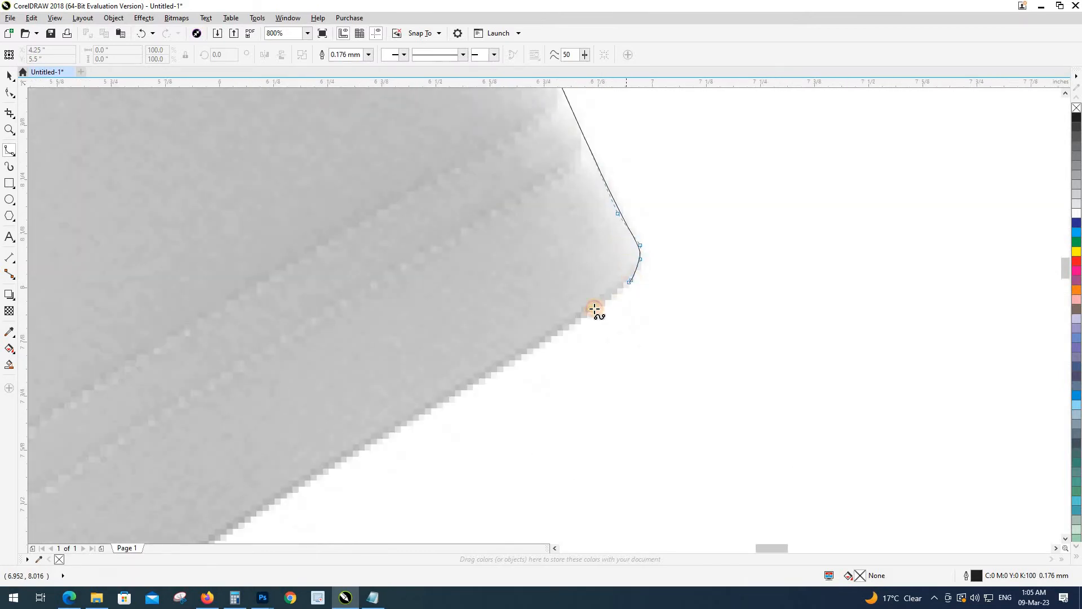
pyautogui.click(591, 309)
pyautogui.click(479, 381)
# Step: Continue the outline along the sleeve's lower edge, around its rounded bottom and up the underarm
pyautogui.moveTo(490, 365); pyautogui.dragTo(656, 245)
pyautogui.scroll(-1, 611, 263)
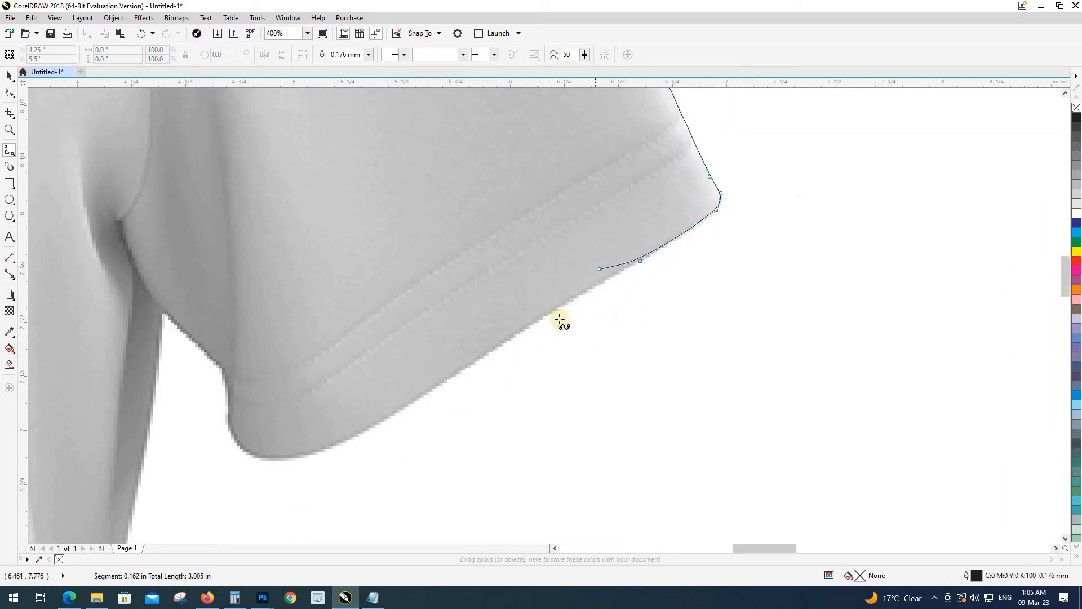
pyautogui.click(559, 308)
pyautogui.click(493, 347)
pyautogui.click(398, 410)
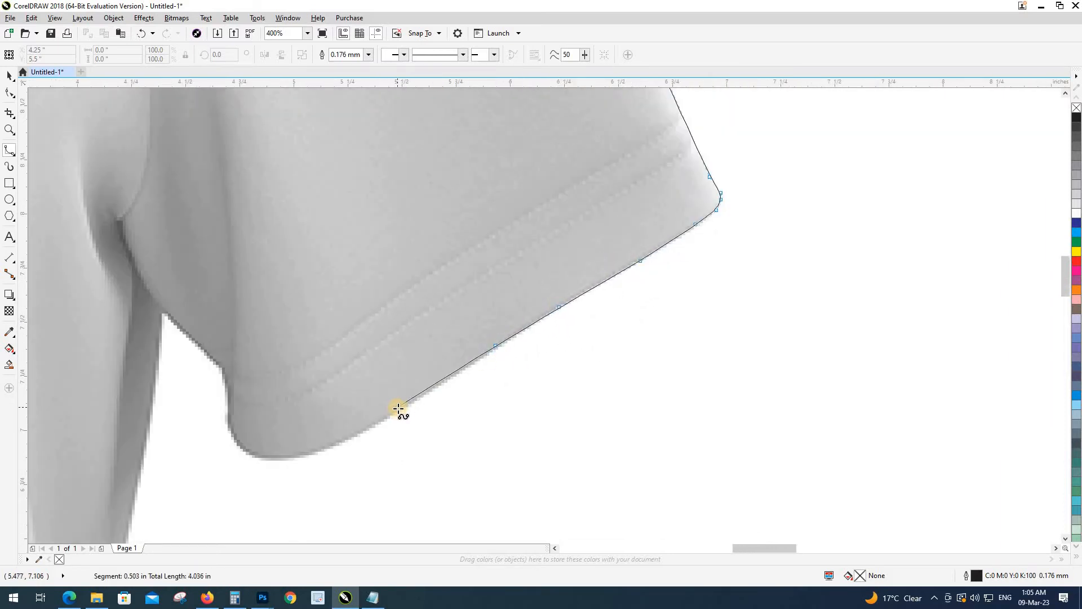
pyautogui.moveTo(400, 411); pyautogui.dragTo(597, 374)
pyautogui.click(526, 411)
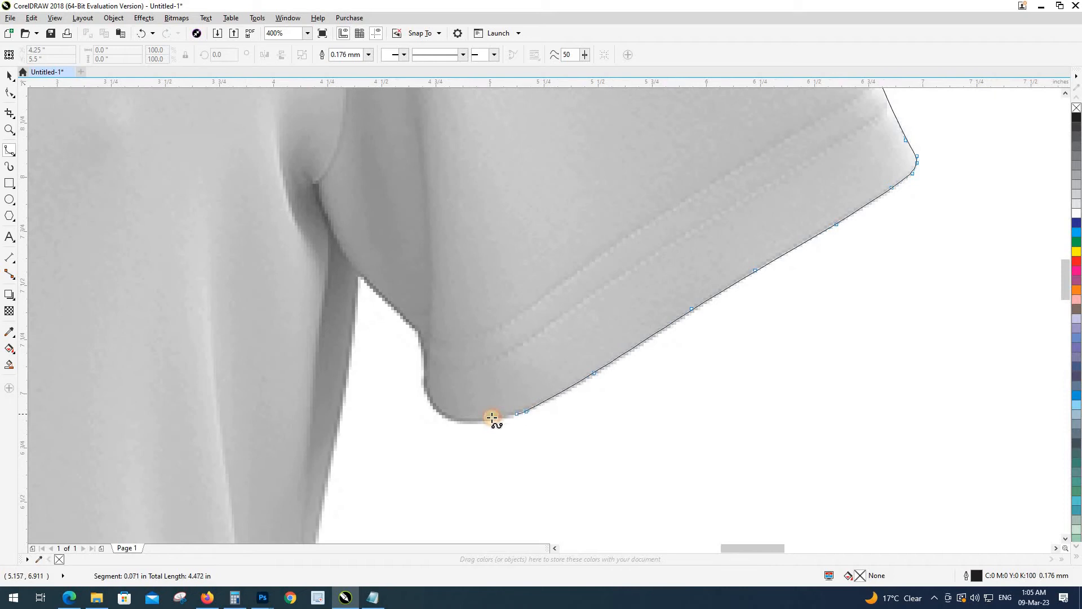
pyautogui.click(485, 422)
pyautogui.click(444, 420)
pyautogui.click(431, 406)
pyautogui.click(424, 386)
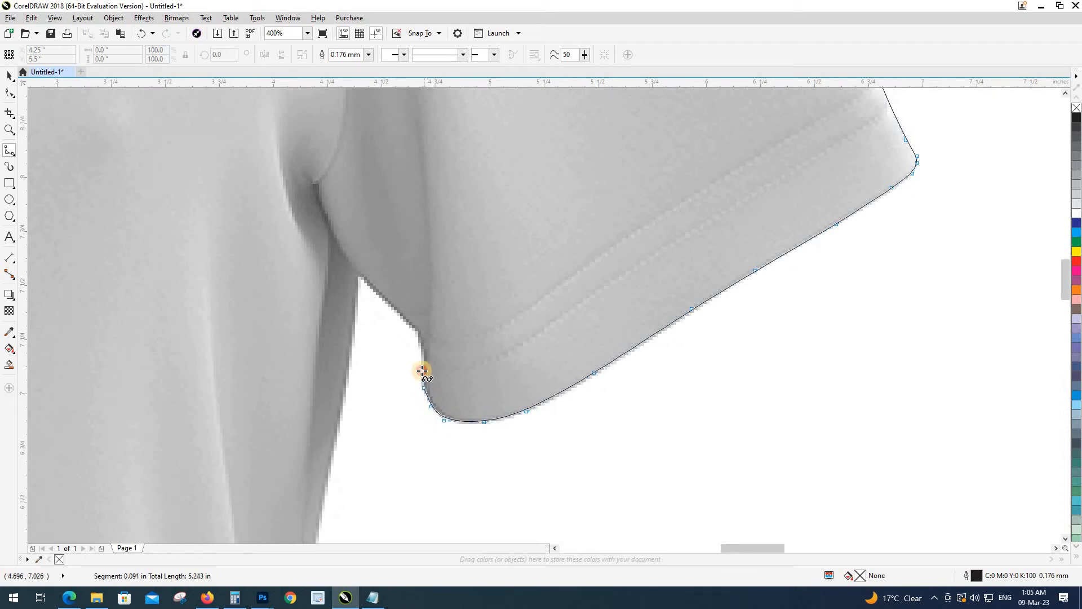
pyautogui.click(418, 331)
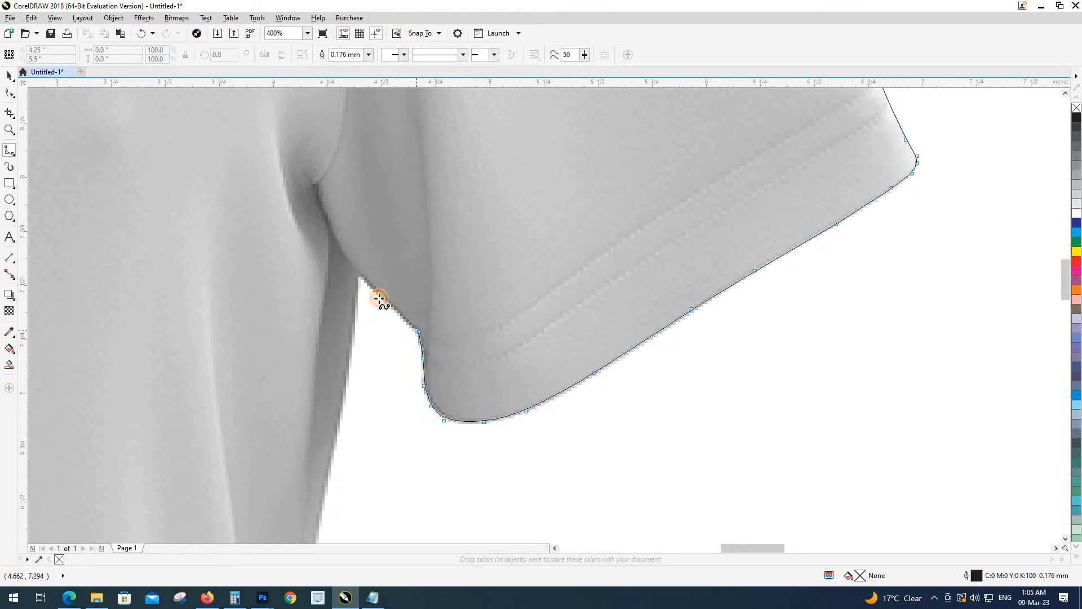
pyautogui.click(376, 293)
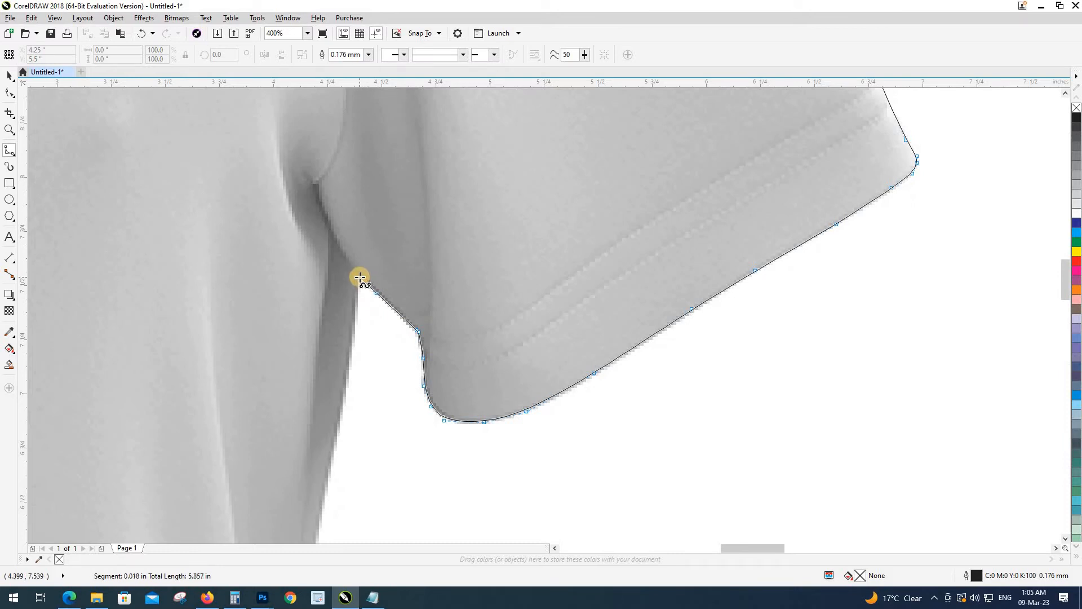
# Step: Trace from where the sleeve meets the shirt down along the side edge
pyautogui.click(343, 402)
pyautogui.moveTo(349, 410); pyautogui.dragTo(551, 176)
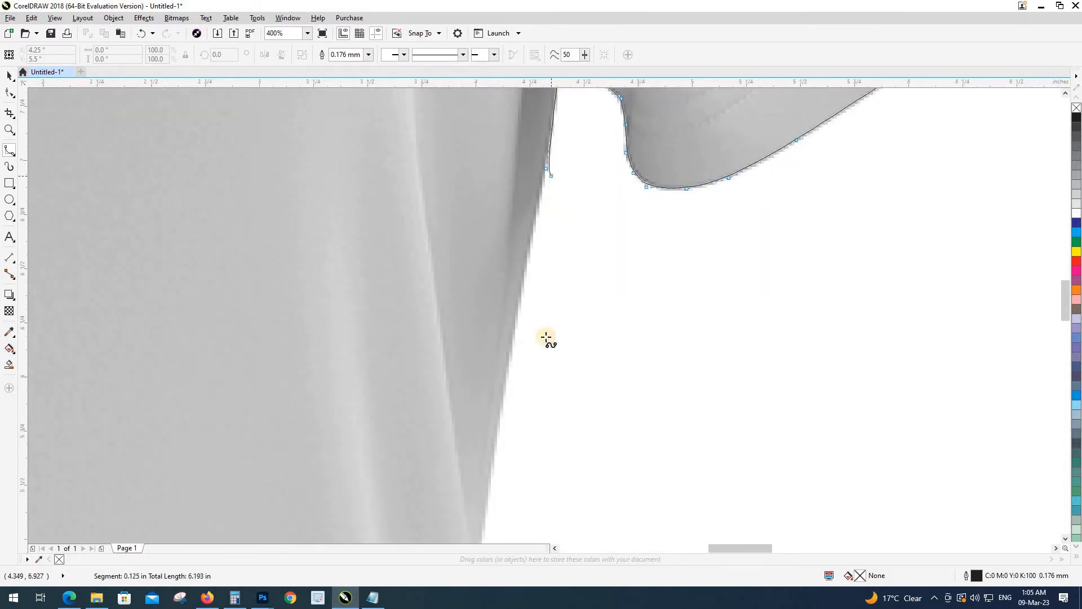
pyautogui.click(512, 339)
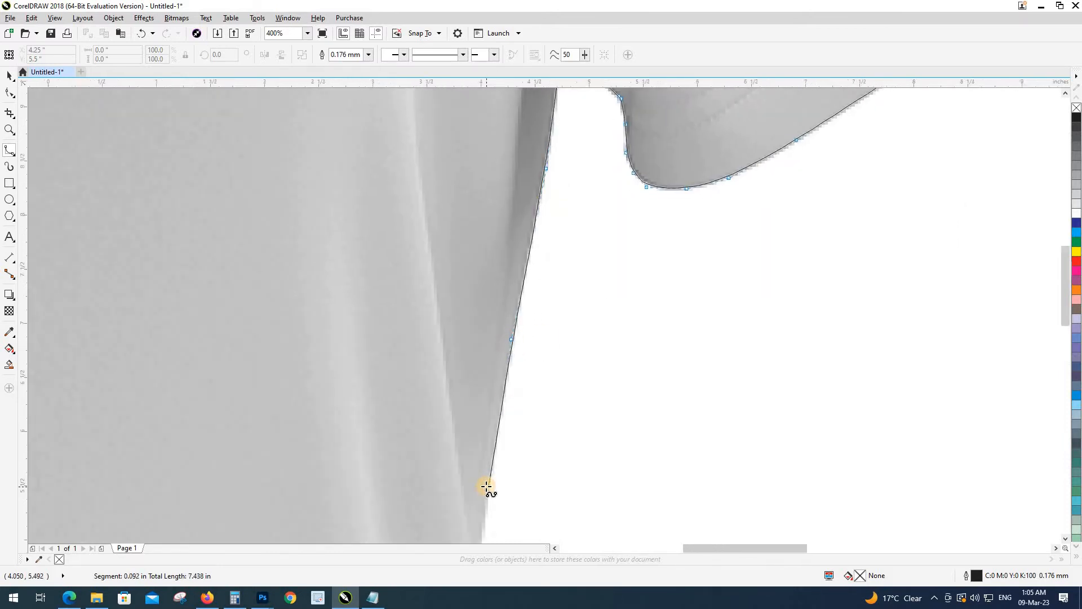
pyautogui.scroll(-3, 541, 295)
pyautogui.scroll(2, 541, 249)
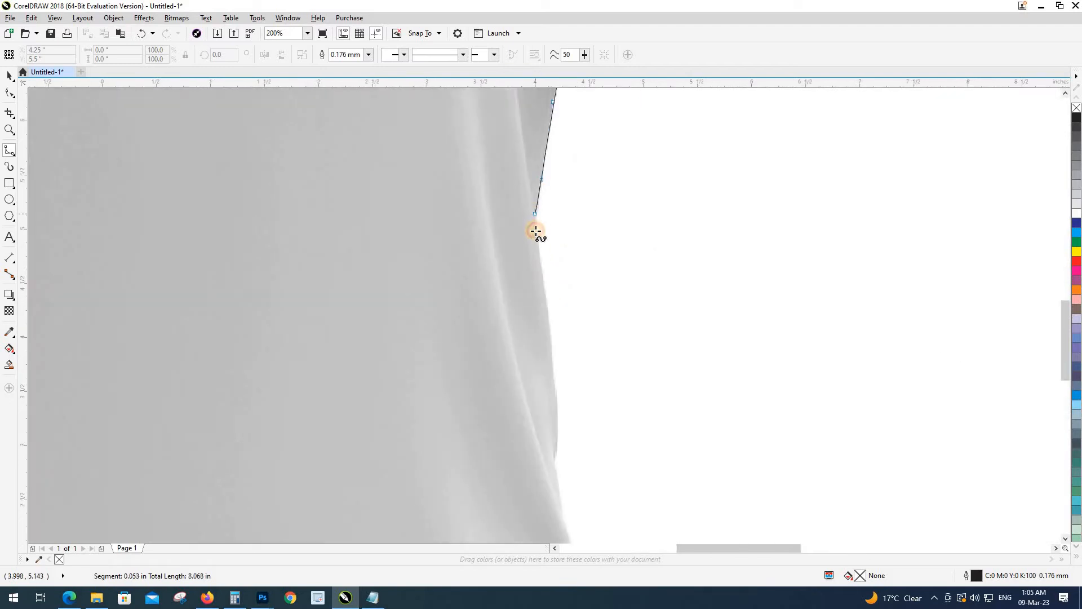
pyautogui.click(552, 380)
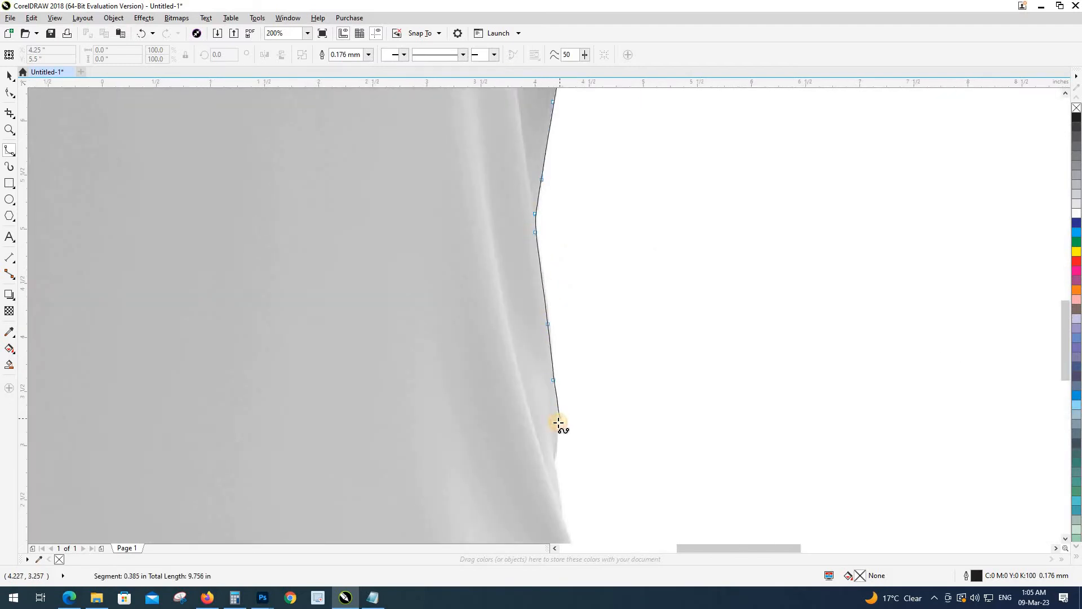
pyautogui.click(557, 424)
pyautogui.scroll(2, 555, 249)
pyautogui.click(559, 266)
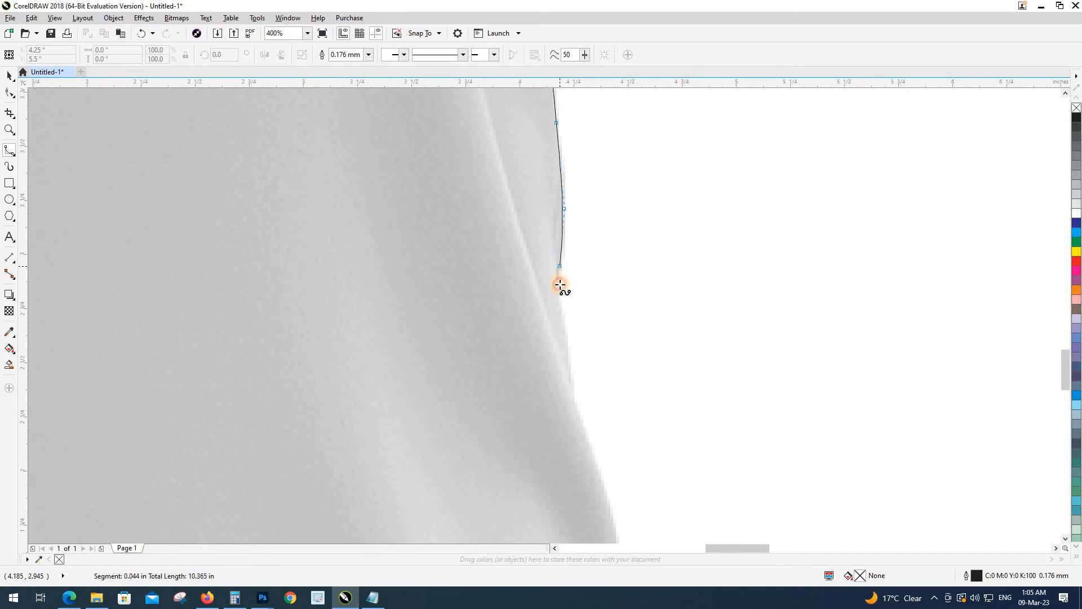
pyautogui.click(560, 288)
pyautogui.click(569, 337)
pyautogui.click(575, 400)
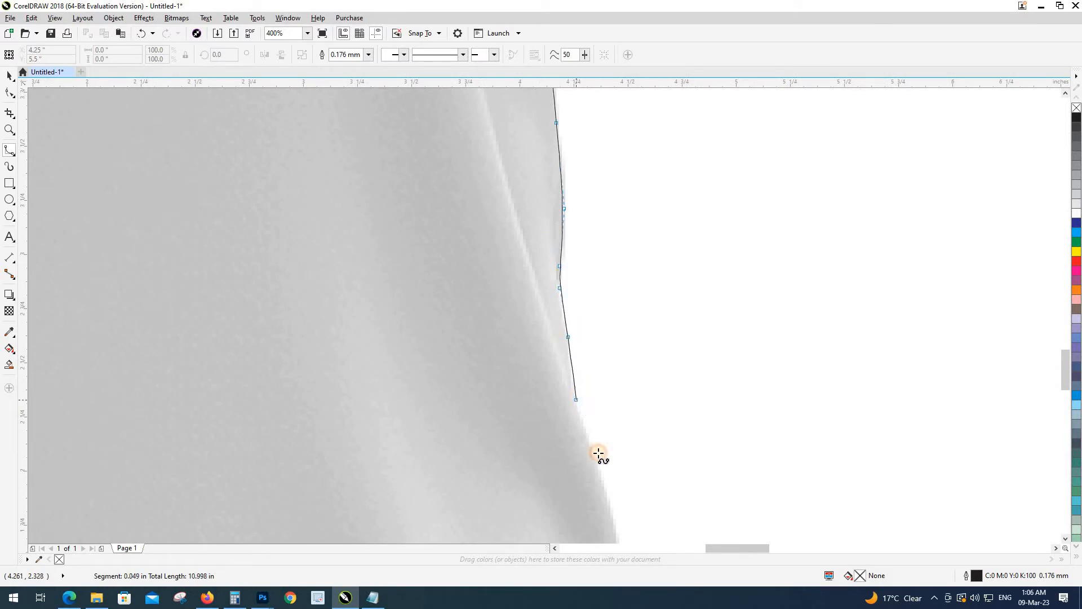
pyautogui.click(598, 463)
# Step: Follow the side's curve and bulge further down toward the hem
pyautogui.scroll(-1, 515, 241)
pyautogui.moveTo(534, 319); pyautogui.dragTo(505, 167)
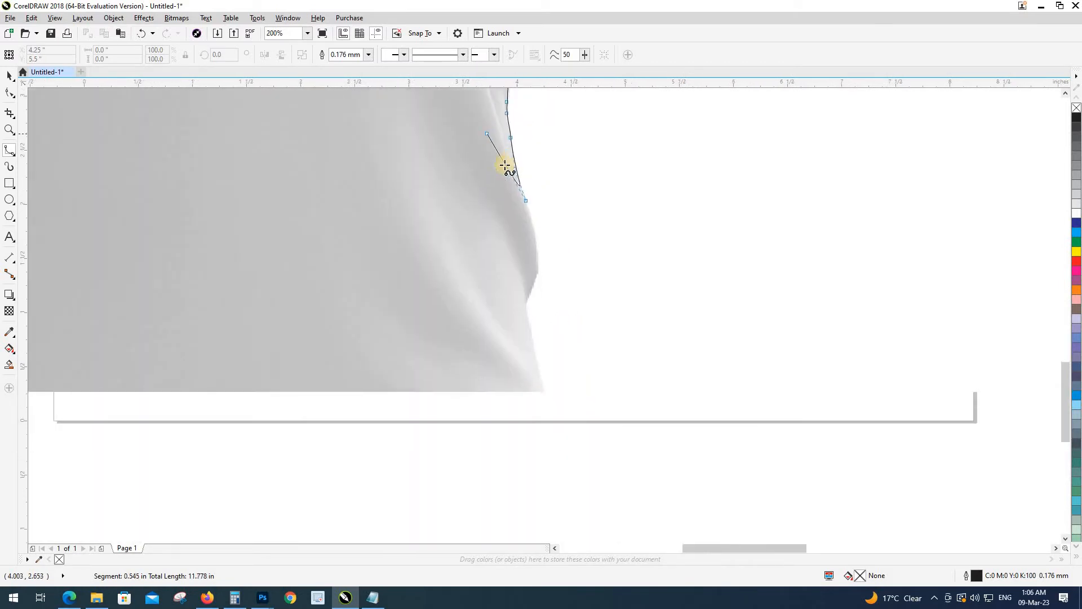
pyautogui.click(535, 242)
pyautogui.click(538, 260)
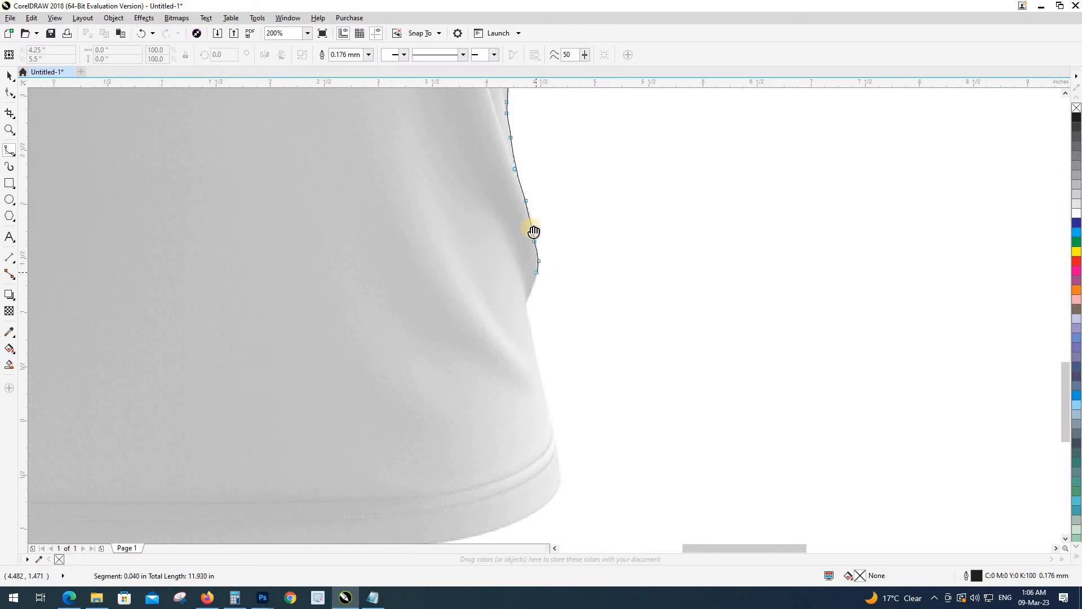
pyautogui.scroll(1, 536, 230)
pyautogui.click(532, 232)
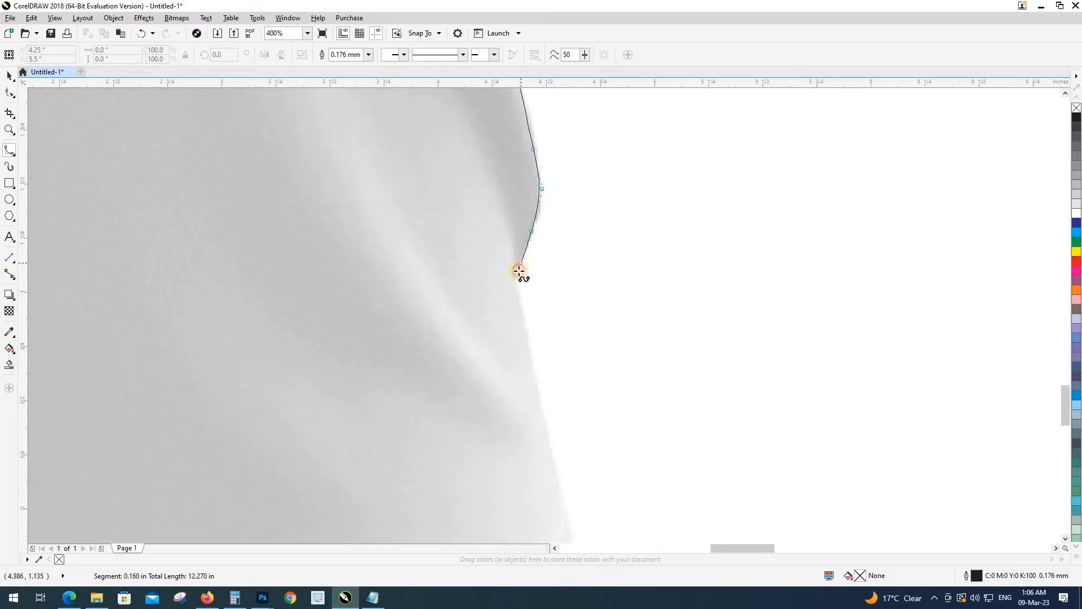
pyautogui.click(518, 280)
pyautogui.click(535, 371)
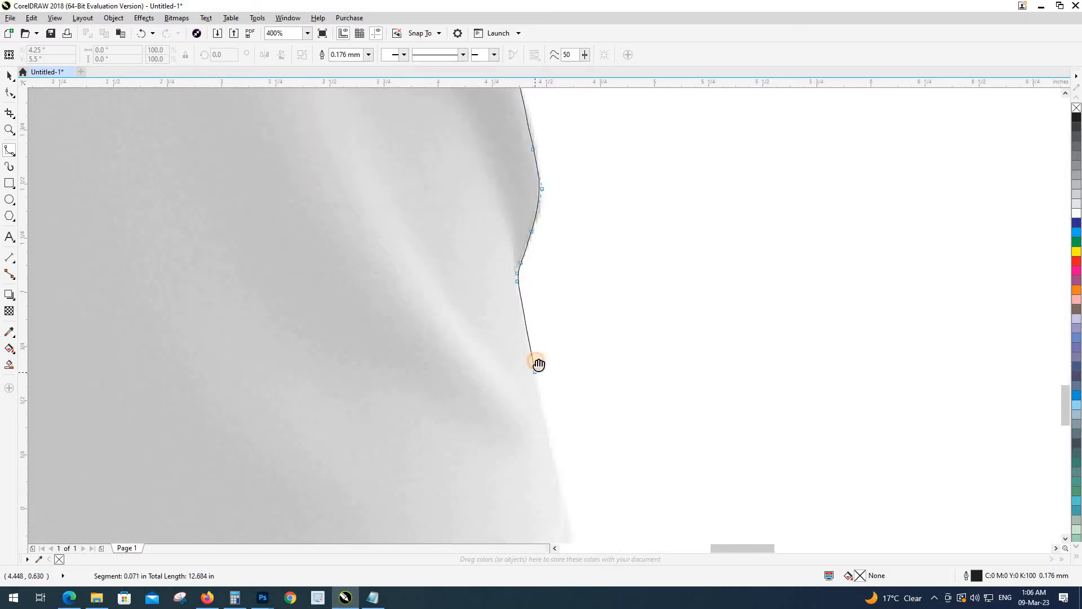
pyautogui.moveTo(537, 365); pyautogui.dragTo(604, 178)
# Step: Extend the outline around the right hem corner and onto the bottom hem
pyautogui.click(638, 335)
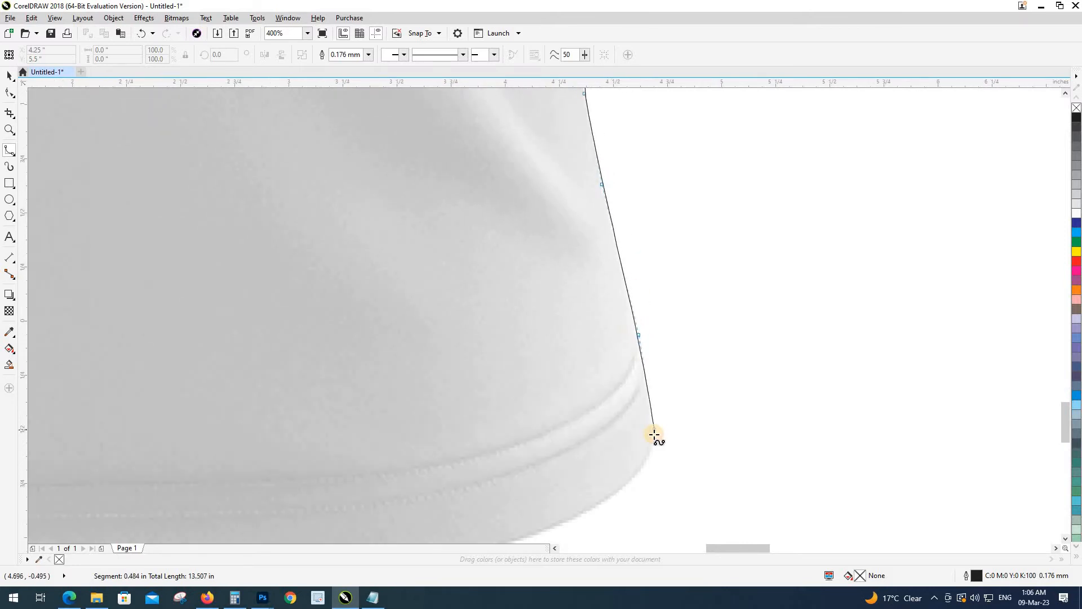
pyautogui.click(654, 435)
pyautogui.click(650, 457)
pyautogui.click(632, 481)
pyautogui.moveTo(623, 485); pyautogui.dragTo(740, 316)
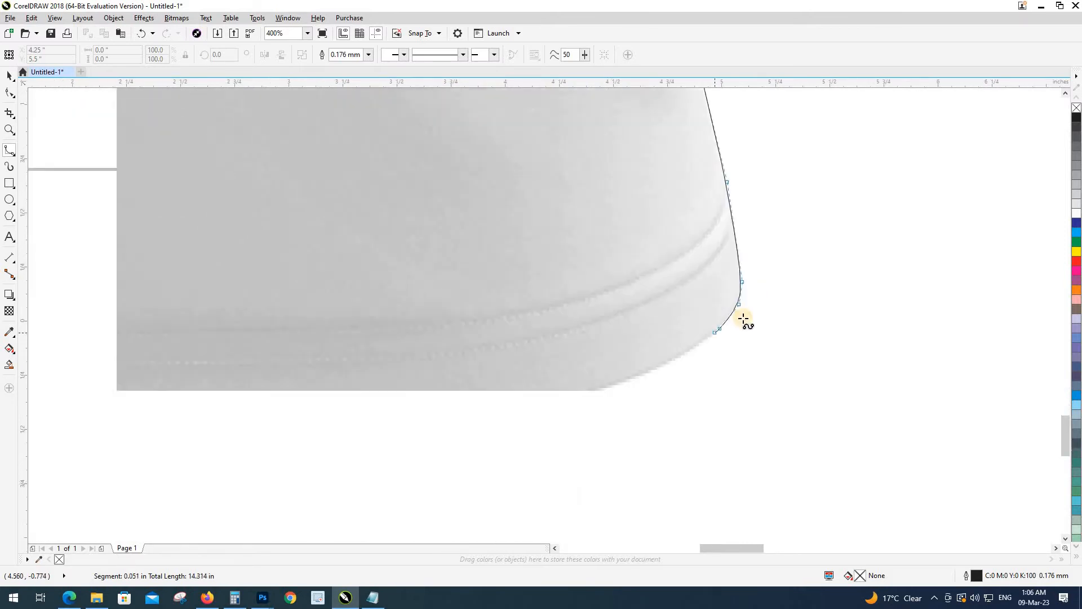
pyautogui.click(739, 311)
pyautogui.click(705, 327)
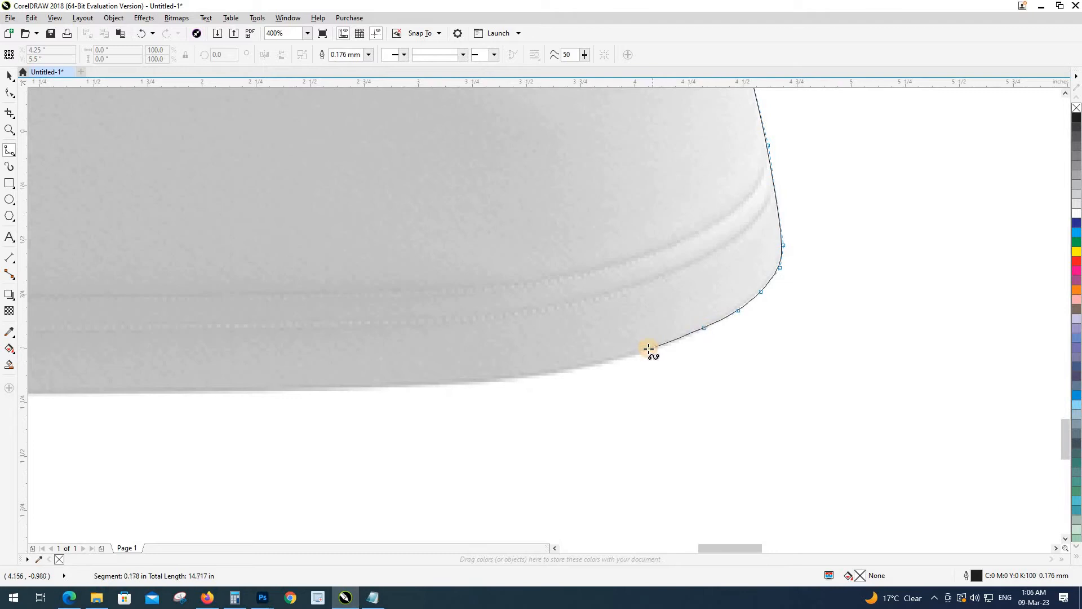
pyautogui.click(645, 351)
pyautogui.click(583, 367)
pyautogui.click(516, 377)
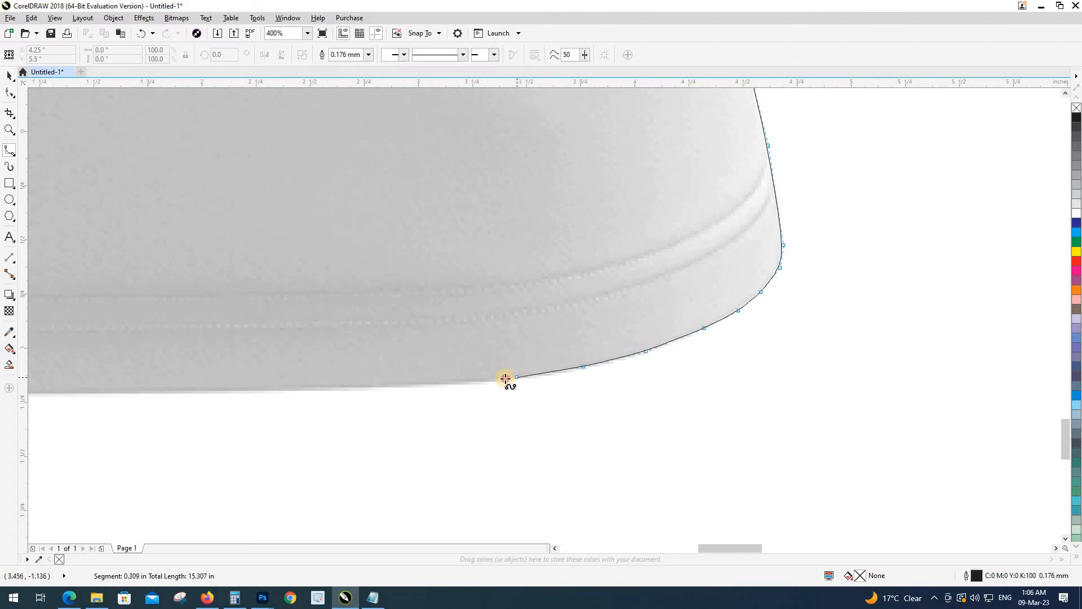
pyautogui.scroll(-2, 615, 361)
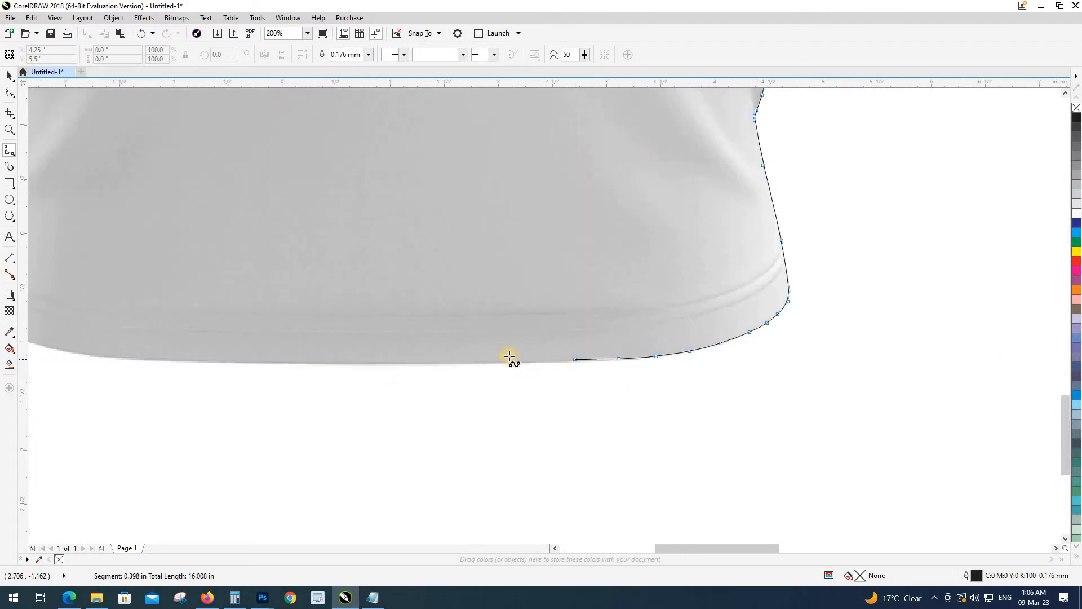
pyautogui.click(501, 360)
# Step: Trace along the bottom hem and round its lower-left corner
pyautogui.click(283, 362)
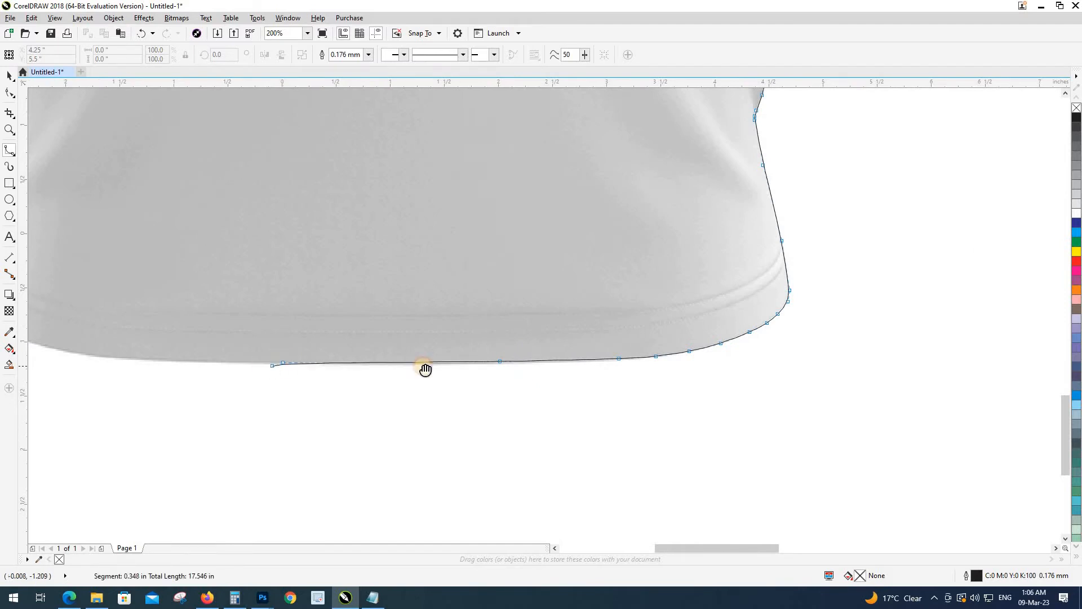
pyautogui.hscroll(-5, 426, 362)
pyautogui.click(582, 359)
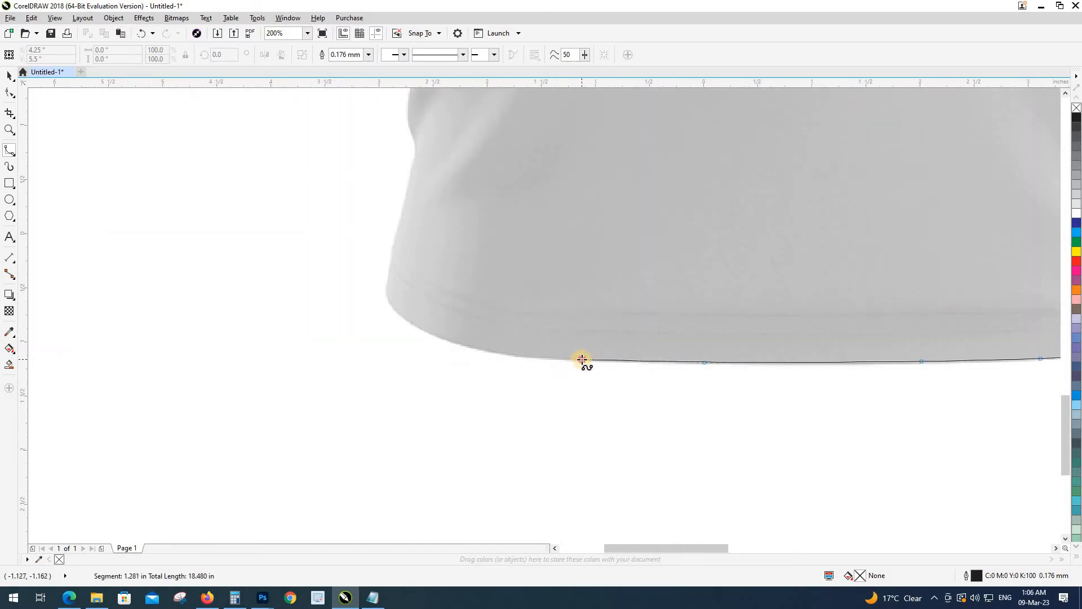
pyautogui.click(537, 358)
pyautogui.click(492, 353)
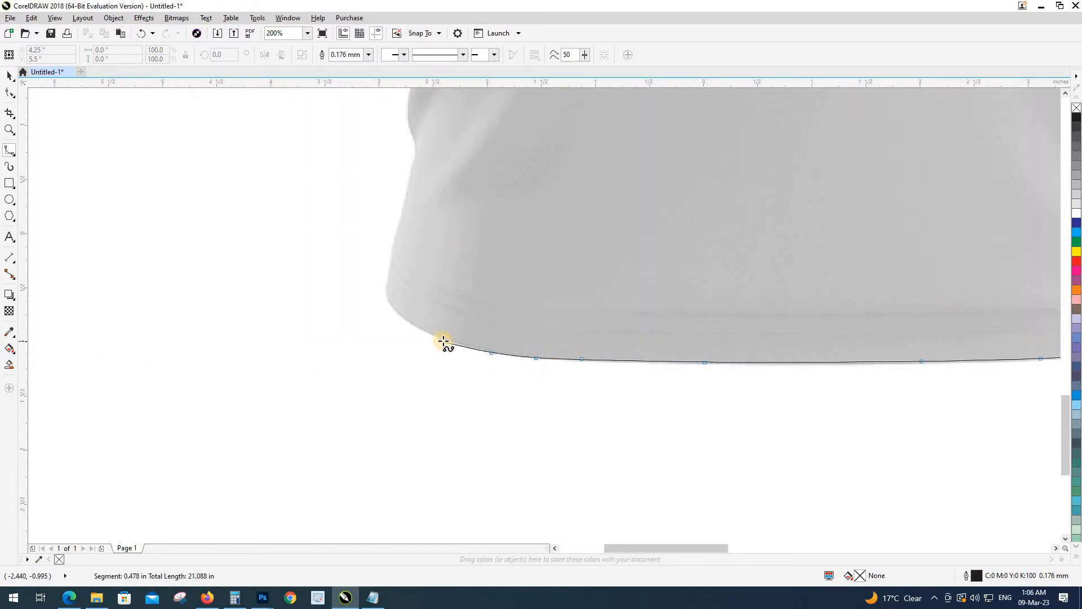
pyautogui.click(443, 341)
pyautogui.click(413, 325)
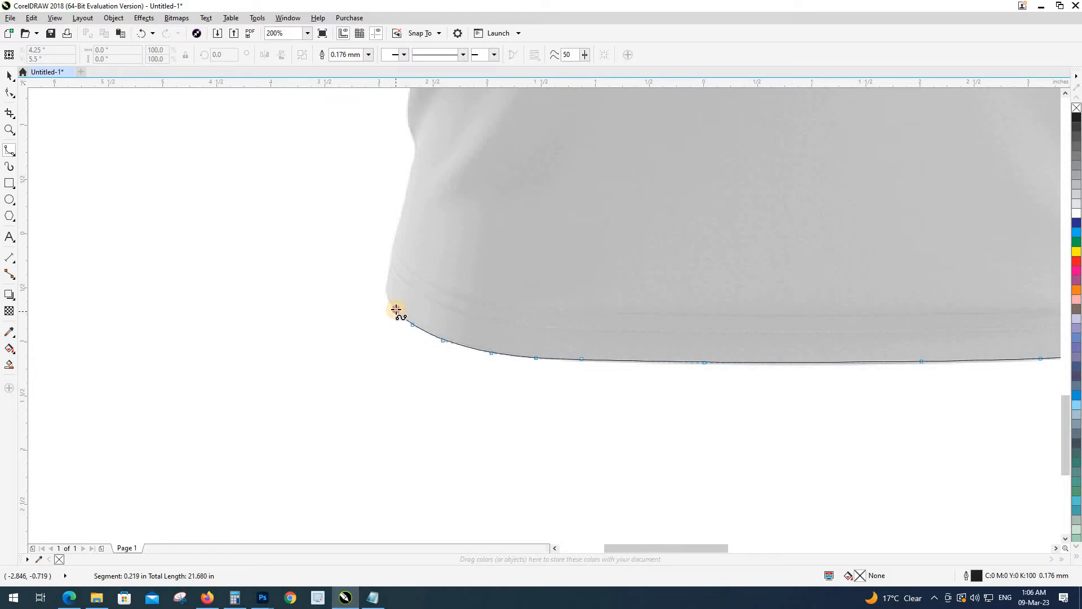
pyautogui.moveTo(369, 294); pyautogui.dragTo(387, 372)
pyautogui.scroll(1, 387, 371)
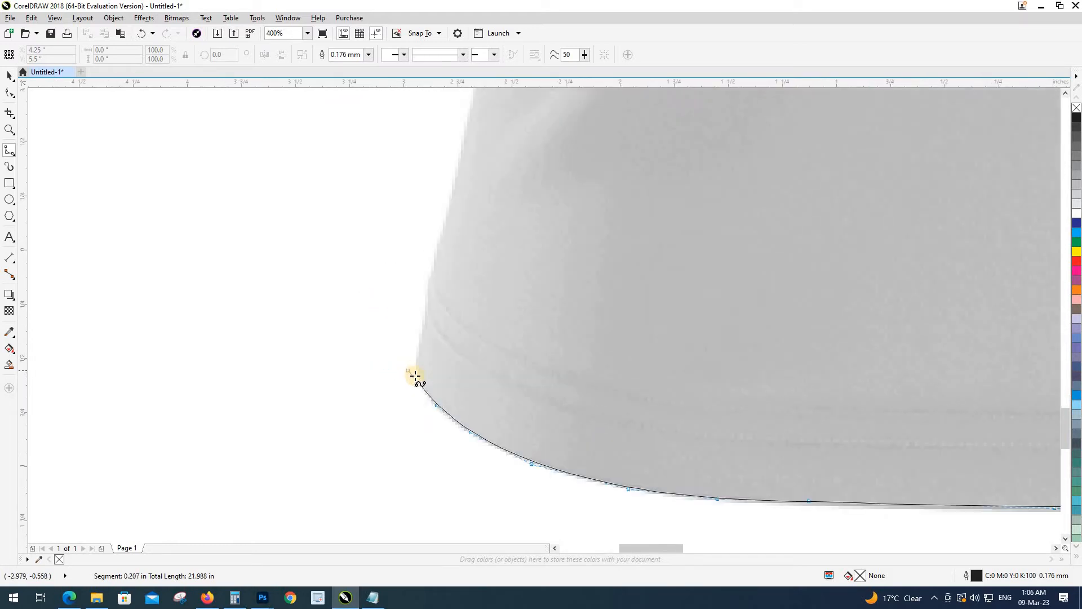
# Step: Trace from the hem corner up the shirt's left side edge and its inward curve
pyautogui.click(419, 378)
pyautogui.click(418, 357)
pyautogui.click(426, 315)
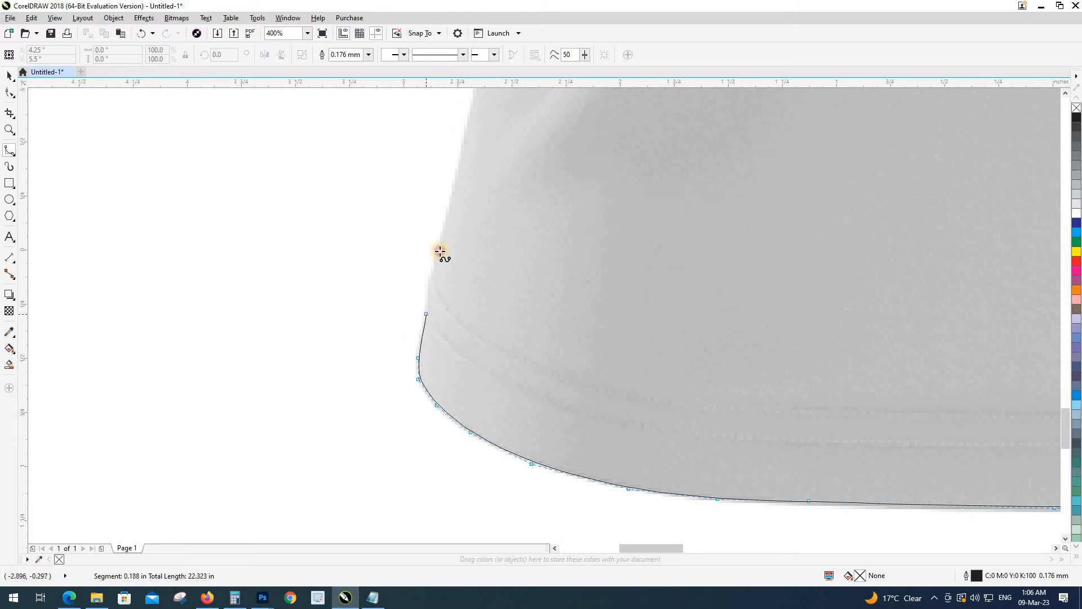
pyautogui.click(458, 167)
pyautogui.moveTo(469, 141); pyautogui.dragTo(350, 486)
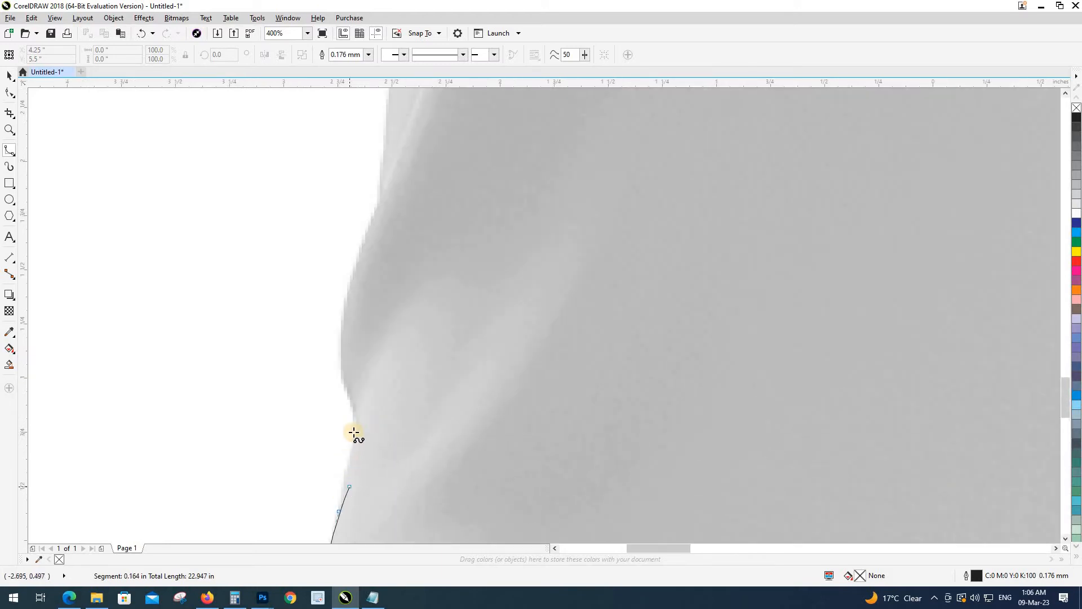
pyautogui.click(356, 426)
pyautogui.click(352, 403)
pyautogui.click(341, 375)
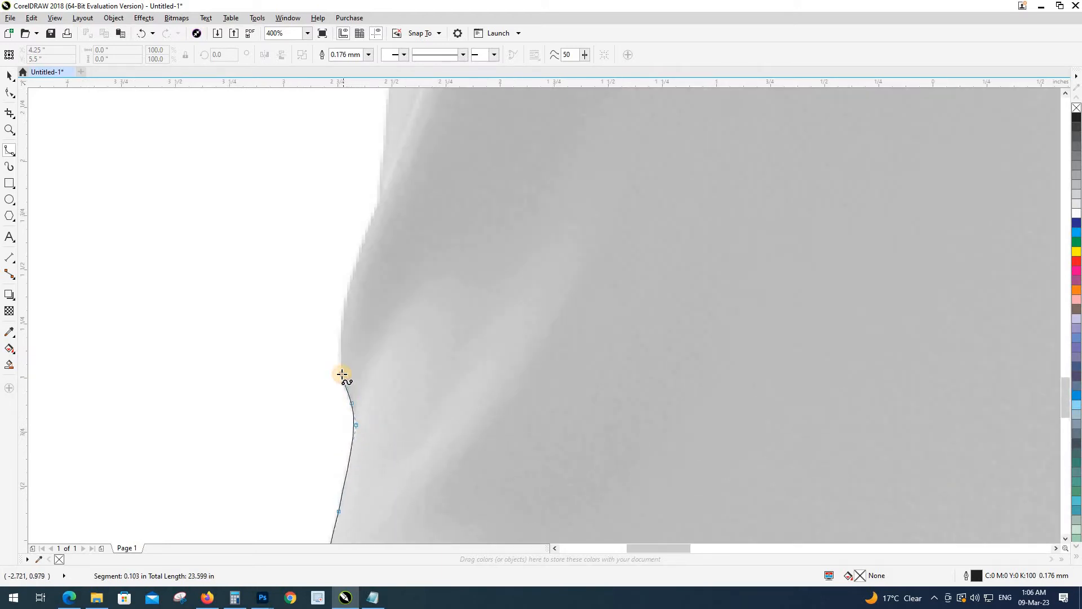
pyautogui.click(340, 336)
pyautogui.click(351, 279)
pyautogui.click(369, 225)
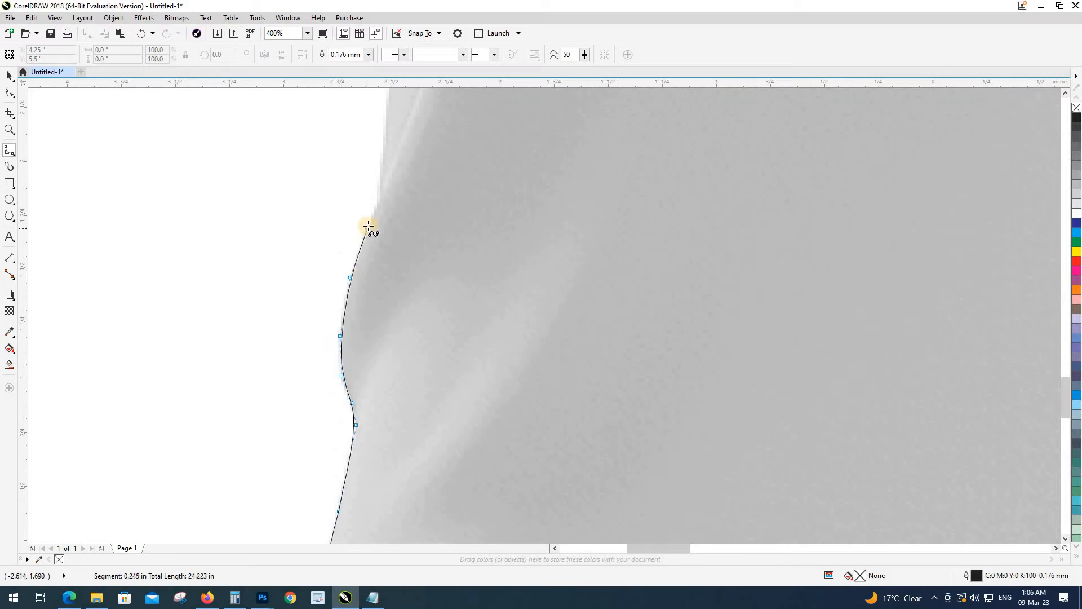
pyautogui.click(380, 191)
pyautogui.click(386, 145)
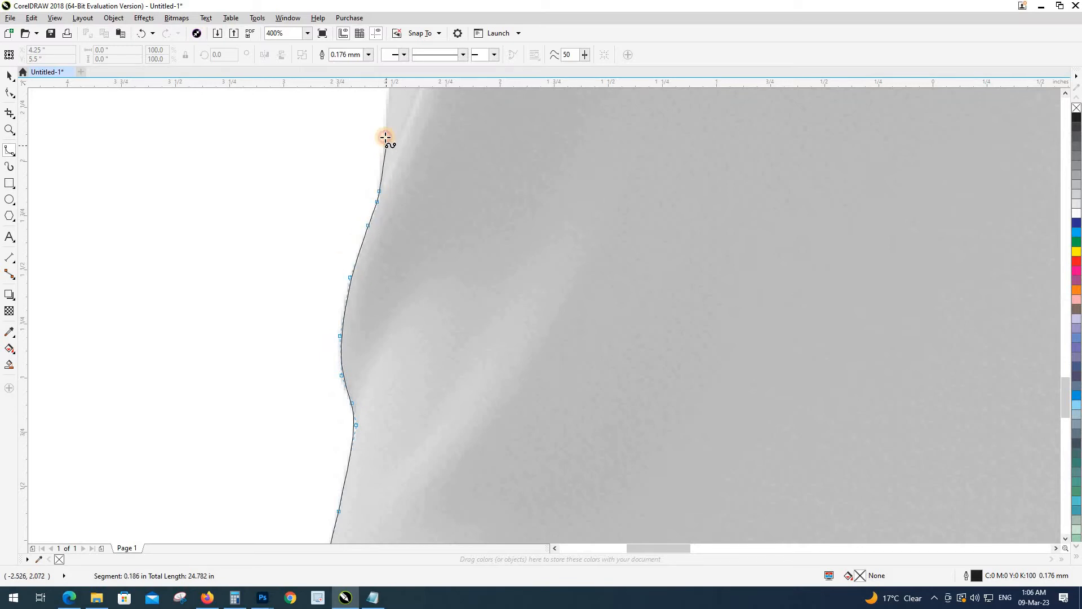
# Step: Continue up the upper left side toward the underarm
pyautogui.moveTo(386, 138); pyautogui.dragTo(380, 389)
pyautogui.click(389, 303)
pyautogui.click(388, 289)
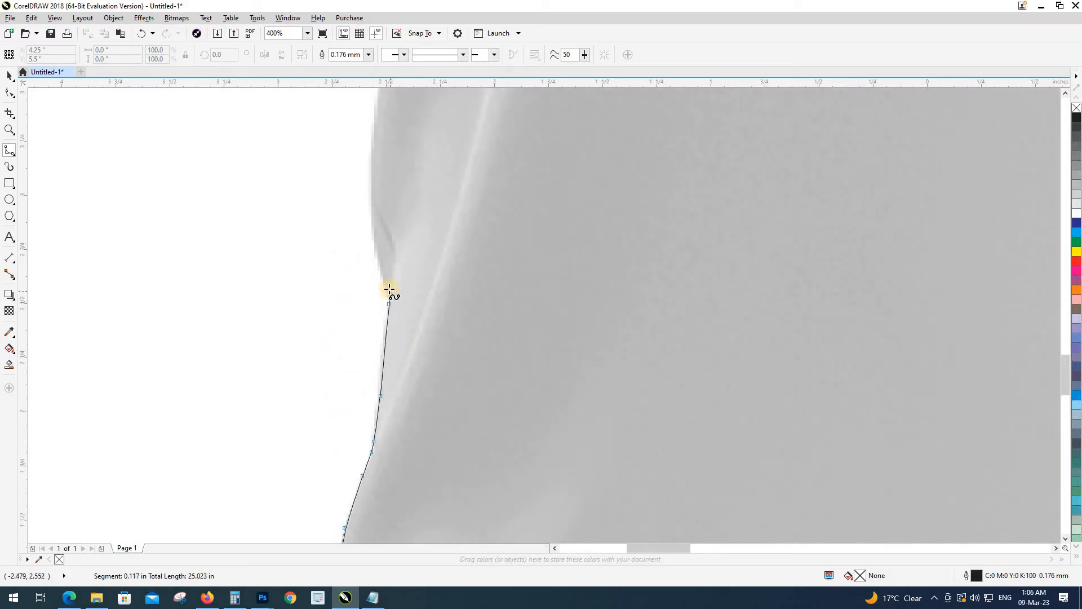
pyautogui.click(379, 268)
pyautogui.click(371, 231)
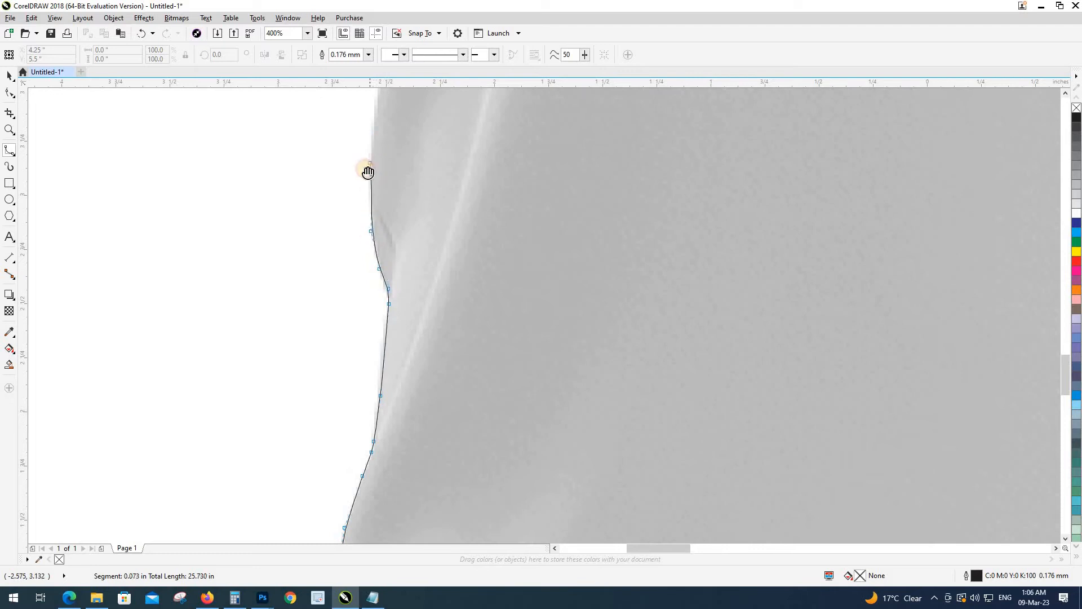
pyautogui.moveTo(368, 172); pyautogui.dragTo(309, 491)
pyautogui.scroll(-1, 314, 477)
pyautogui.click(317, 465)
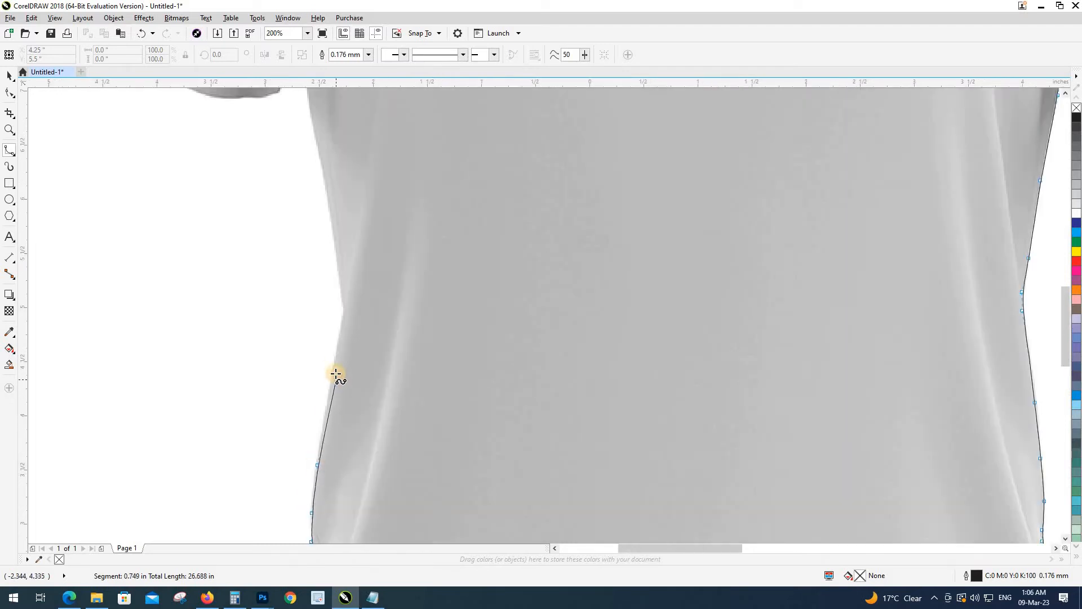
pyautogui.click(331, 363)
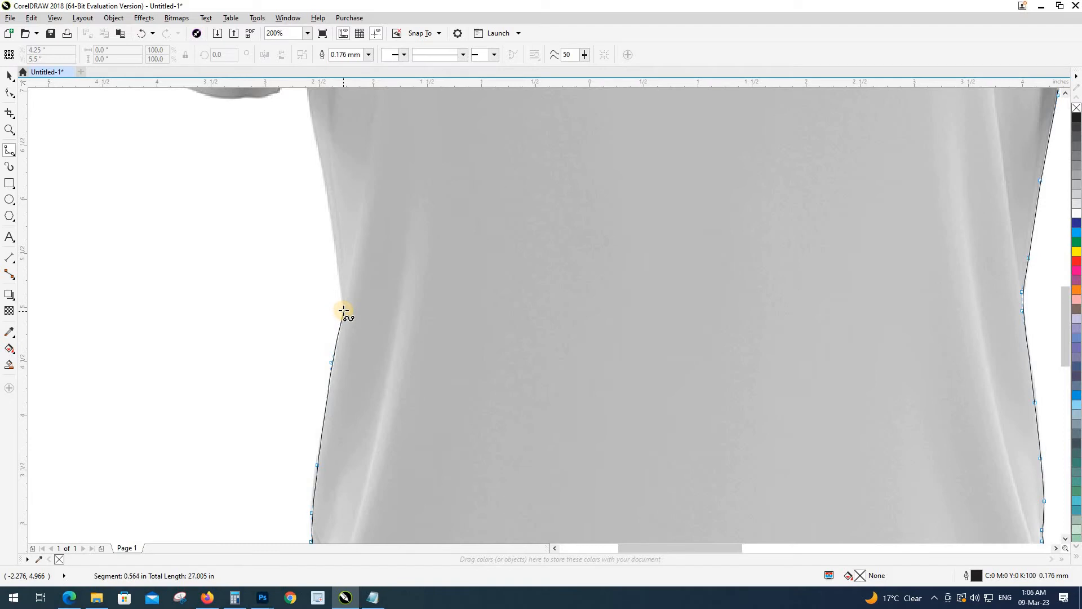
pyautogui.click(343, 310)
pyautogui.click(336, 249)
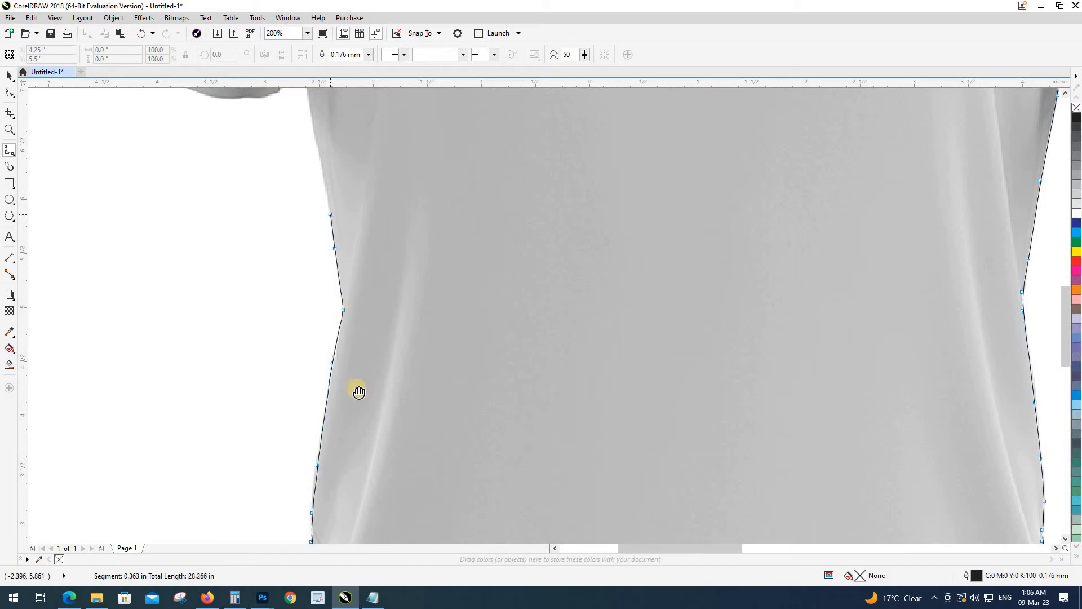
pyautogui.scroll(3, 352, 366)
pyautogui.click(342, 312)
# Step: Trace into the armpit corner and onto the sleeve's underside
pyautogui.moveTo(334, 285); pyautogui.dragTo(350, 370)
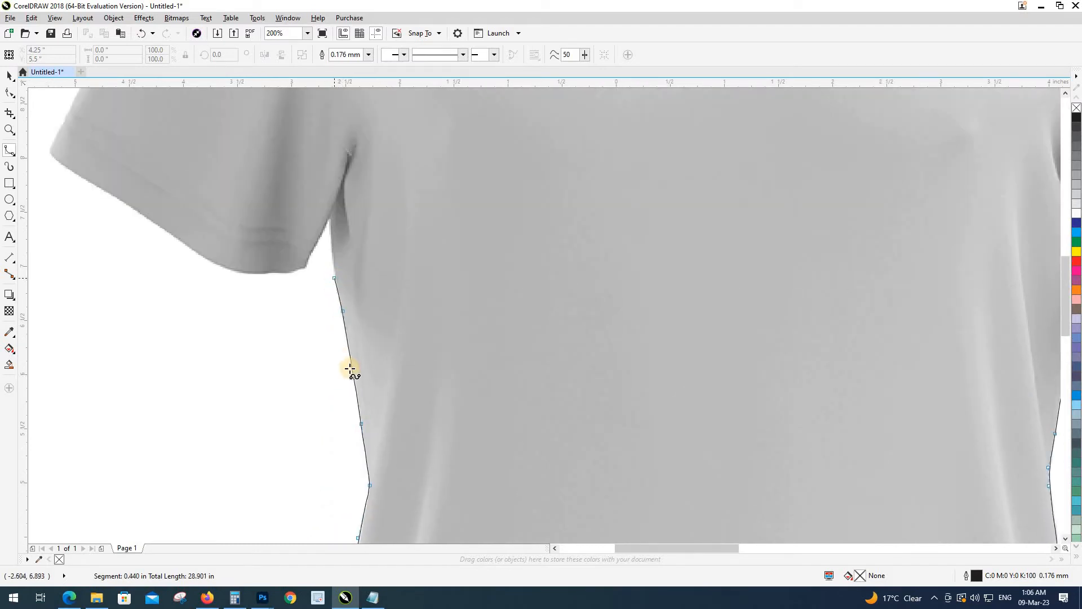
pyautogui.scroll(1, 347, 354)
pyautogui.click(351, 353)
pyautogui.click(346, 290)
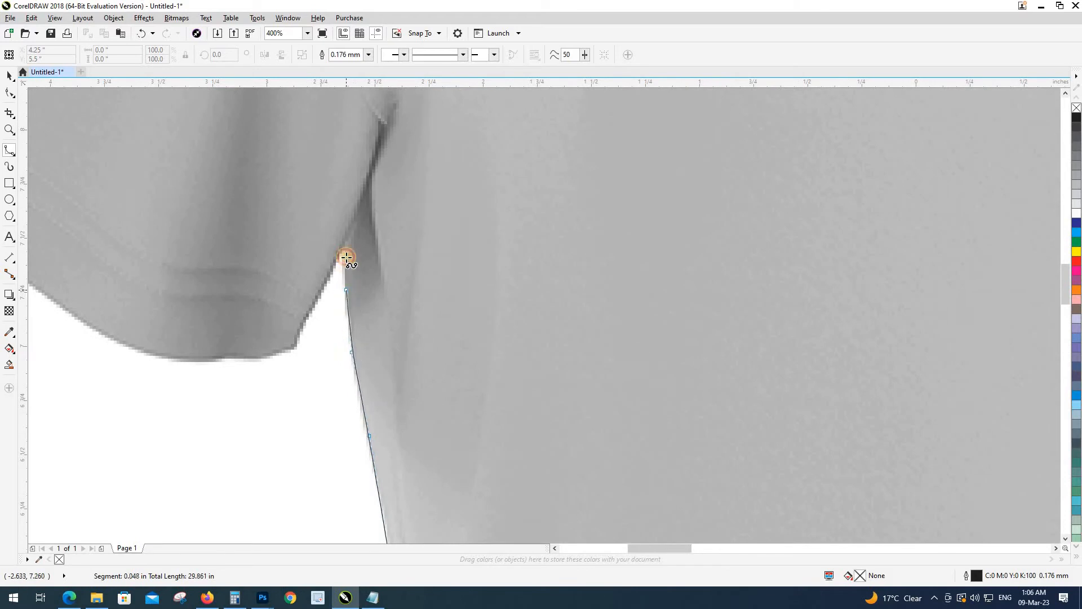
pyautogui.click(313, 306)
pyautogui.click(300, 337)
pyautogui.click(294, 347)
# Step: Place nodes along the left sleeve's bottom hem
pyautogui.click(275, 356)
pyautogui.click(249, 359)
pyautogui.click(225, 359)
pyautogui.click(189, 358)
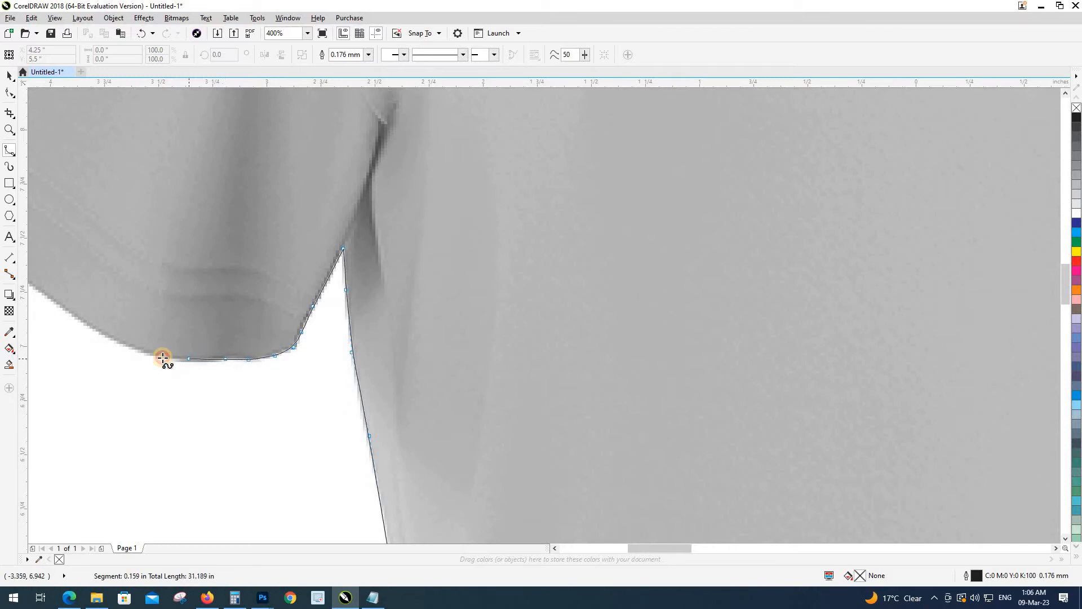
pyautogui.click(150, 354)
pyautogui.click(113, 339)
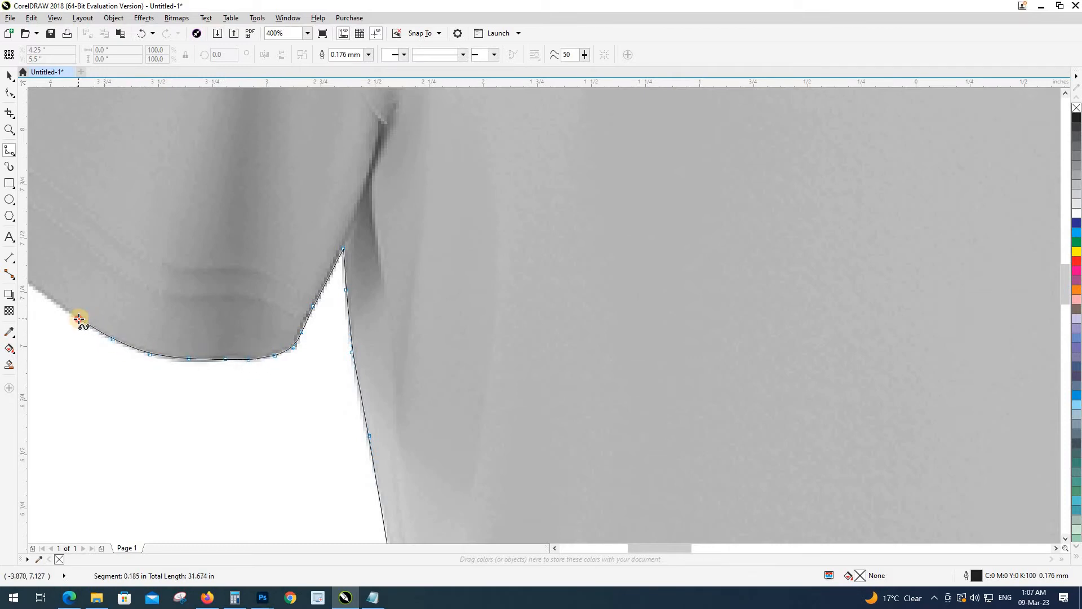
pyautogui.click(79, 319)
# Step: Round the sleeve's outer corner and trace up its end edge
pyautogui.moveTo(96, 313); pyautogui.dragTo(379, 486)
pyautogui.click(298, 444)
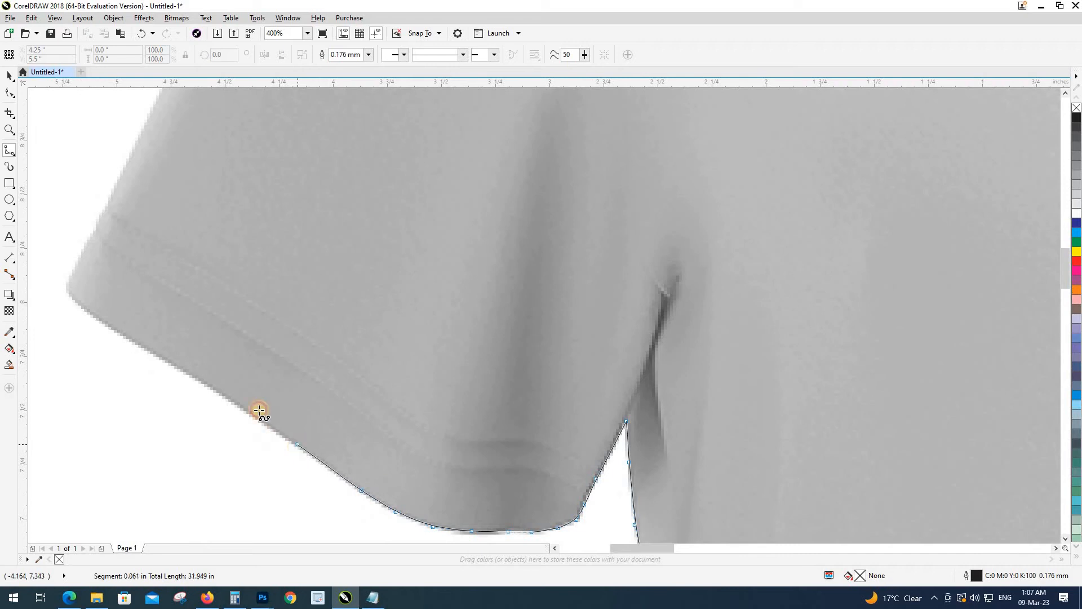
pyautogui.click(220, 394)
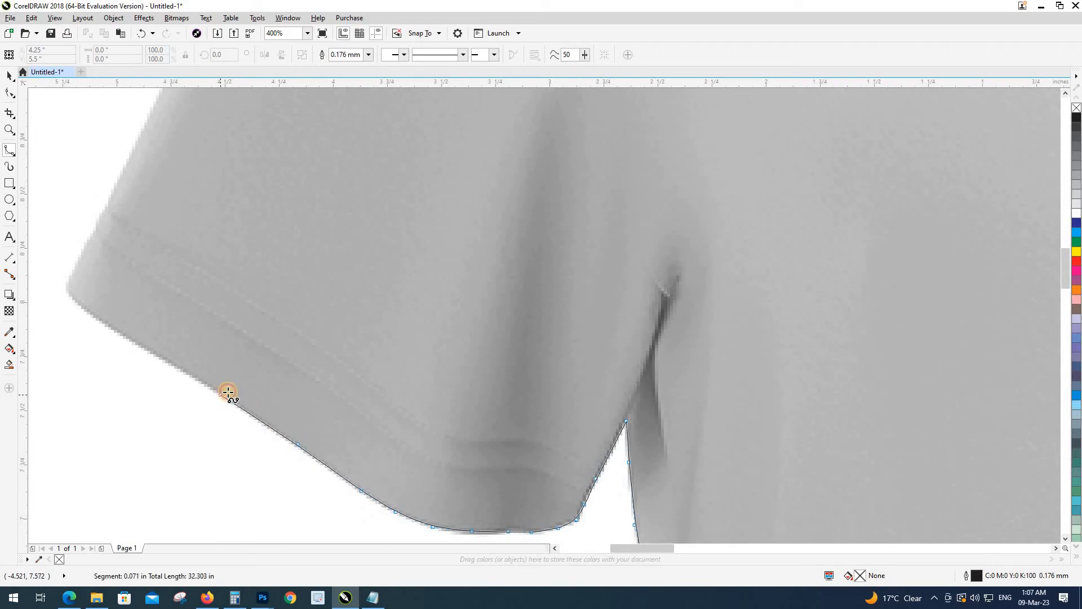
pyautogui.click(145, 349)
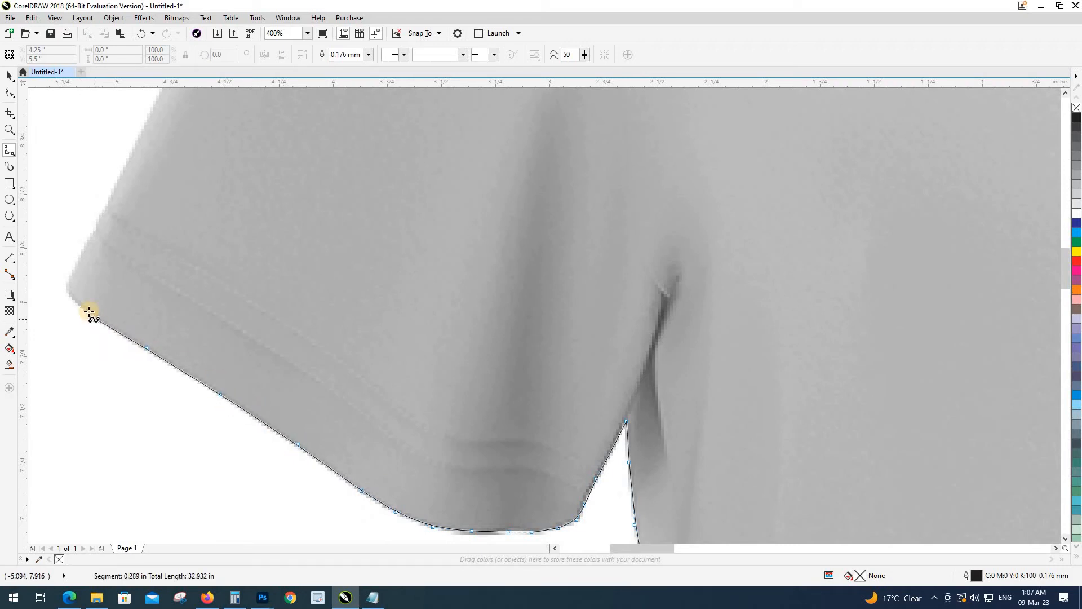
pyautogui.click(72, 273)
pyautogui.click(94, 230)
pyautogui.click(120, 171)
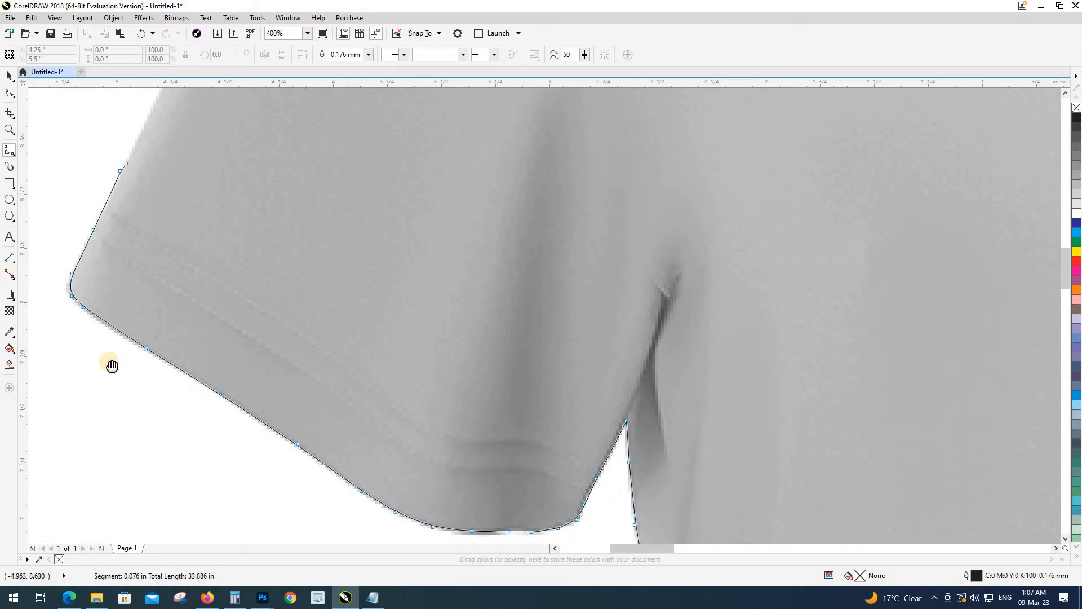
pyautogui.scroll(5, 112, 366)
# Step: Trace the B-Spline outline up the sleeve's upper edge and along the shoulder toward the neck
pyautogui.click(140, 391)
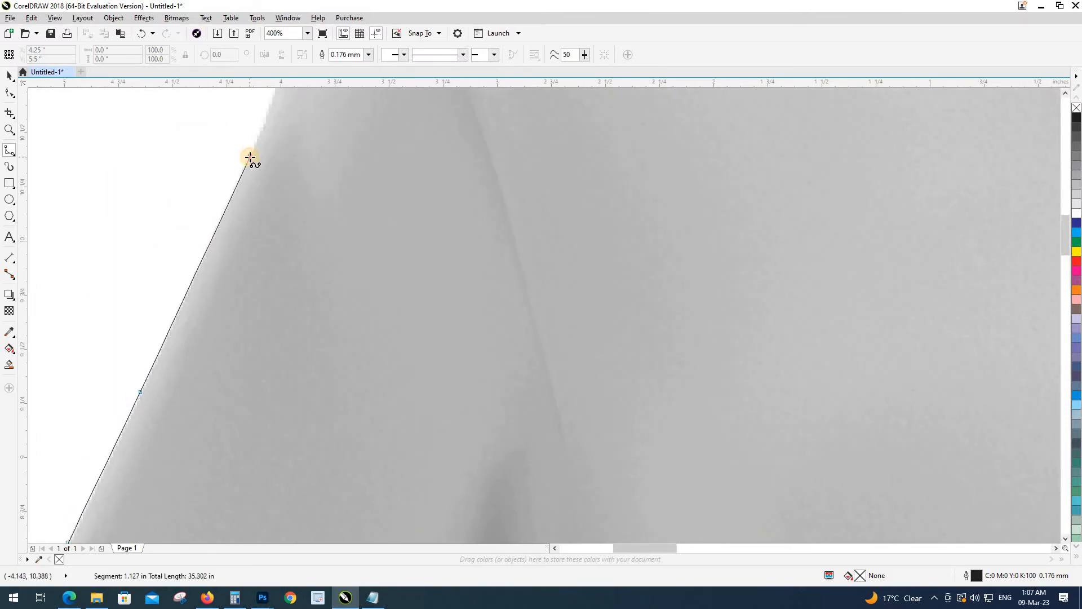
pyautogui.click(250, 157)
pyautogui.moveTo(250, 157); pyautogui.dragTo(96, 524)
pyautogui.click(135, 422)
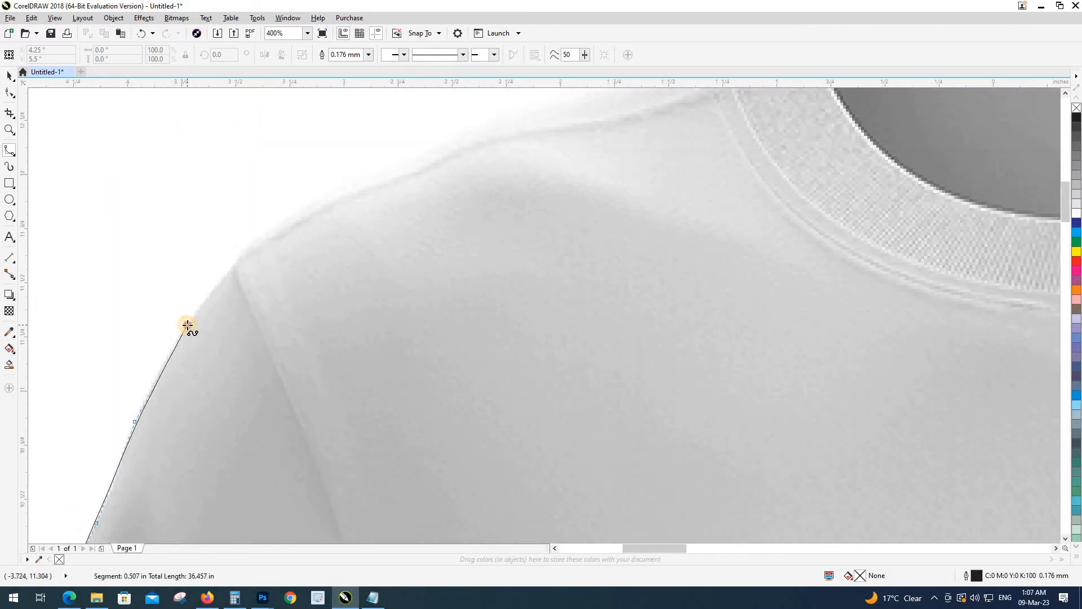
pyautogui.click(240, 258)
pyautogui.click(262, 237)
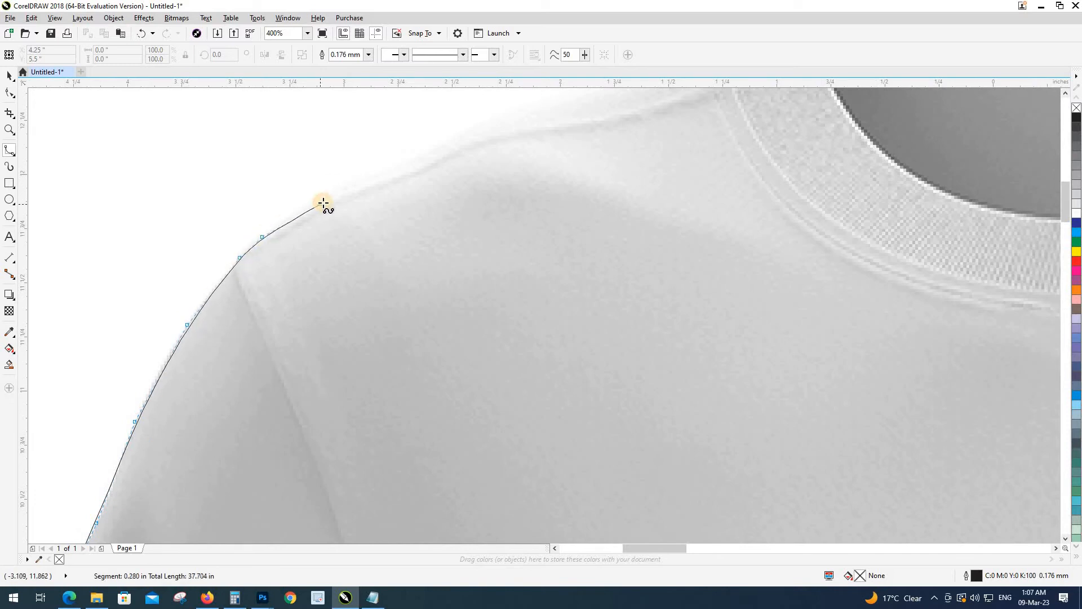
pyautogui.click(316, 198)
pyautogui.click(394, 166)
pyautogui.moveTo(406, 162); pyautogui.dragTo(107, 424)
pyautogui.click(183, 386)
pyautogui.click(366, 319)
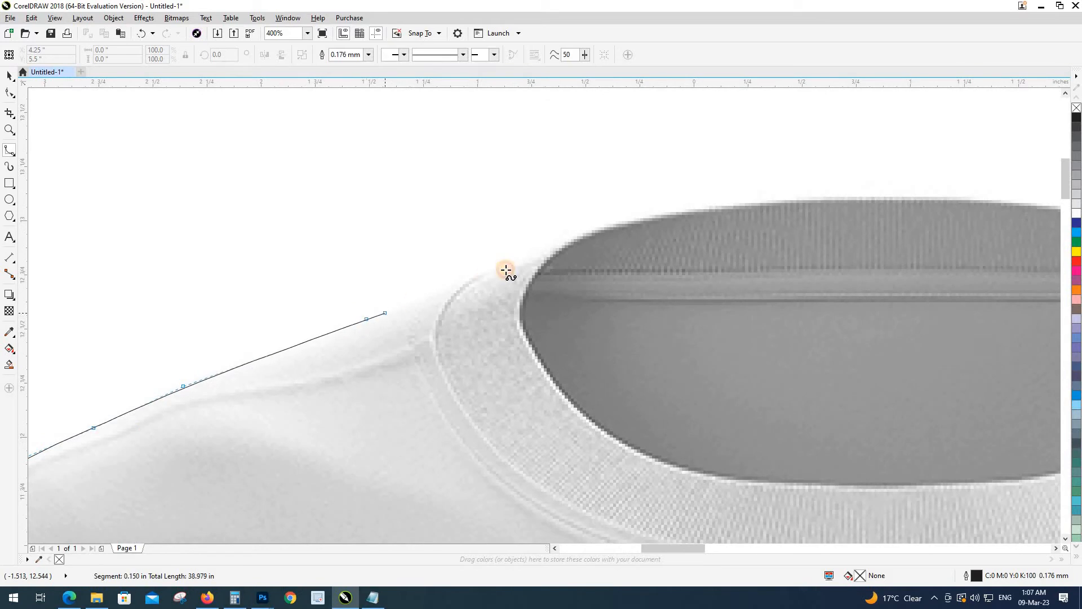
# Step: Continue the outline across the neck opening's top edge to the far shoulder
pyautogui.click(586, 233)
pyautogui.click(647, 217)
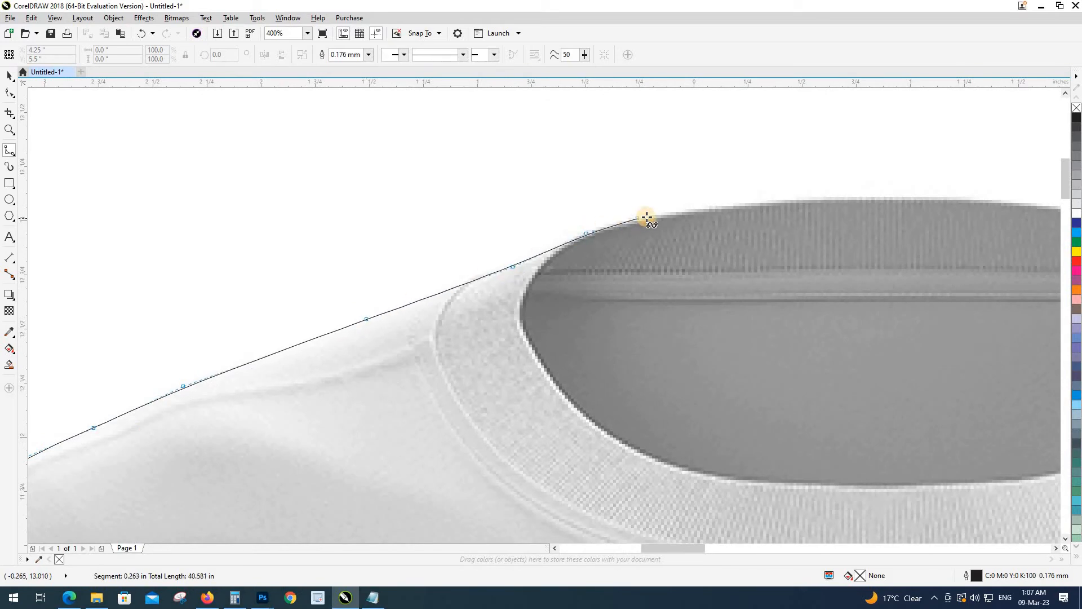
pyautogui.click(760, 202)
pyautogui.click(899, 198)
pyautogui.scroll(1, 899, 198)
pyautogui.moveTo(904, 199); pyautogui.dragTo(208, 259)
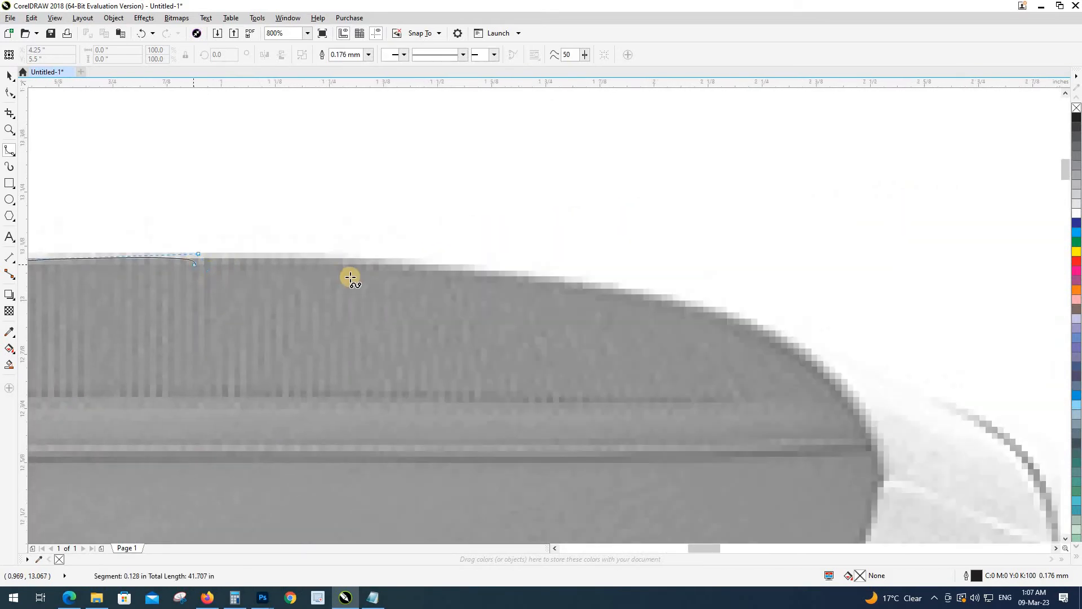
pyautogui.click(371, 260)
pyautogui.click(596, 281)
pyautogui.click(737, 311)
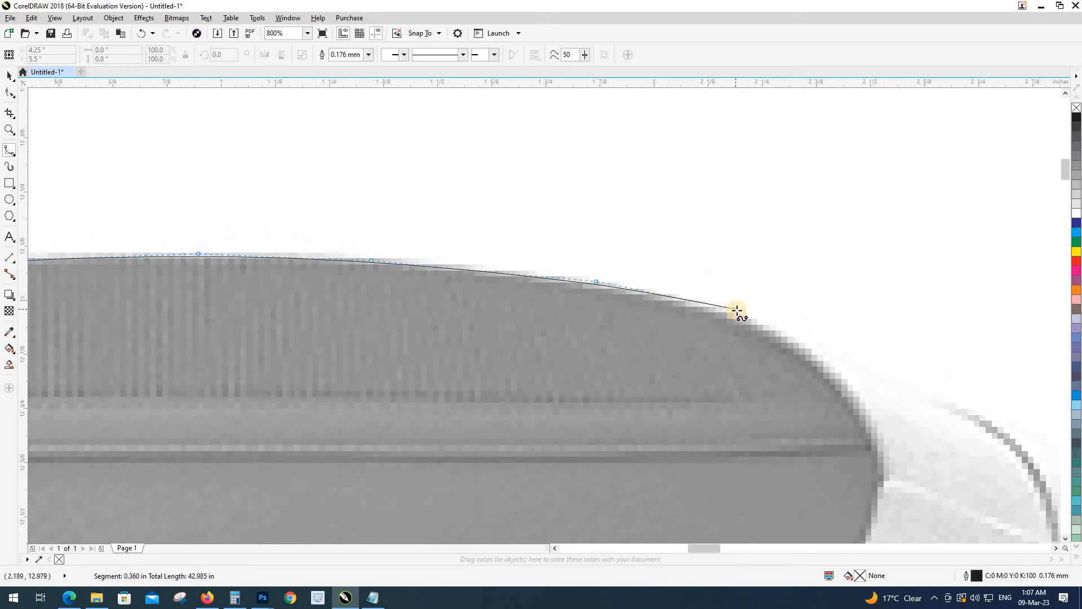
pyautogui.click(782, 337)
pyautogui.click(872, 371)
# Step: Trace down the far shoulder and sleeve edge, then finish the outline curve
pyautogui.moveTo(875, 373); pyautogui.dragTo(156, 162)
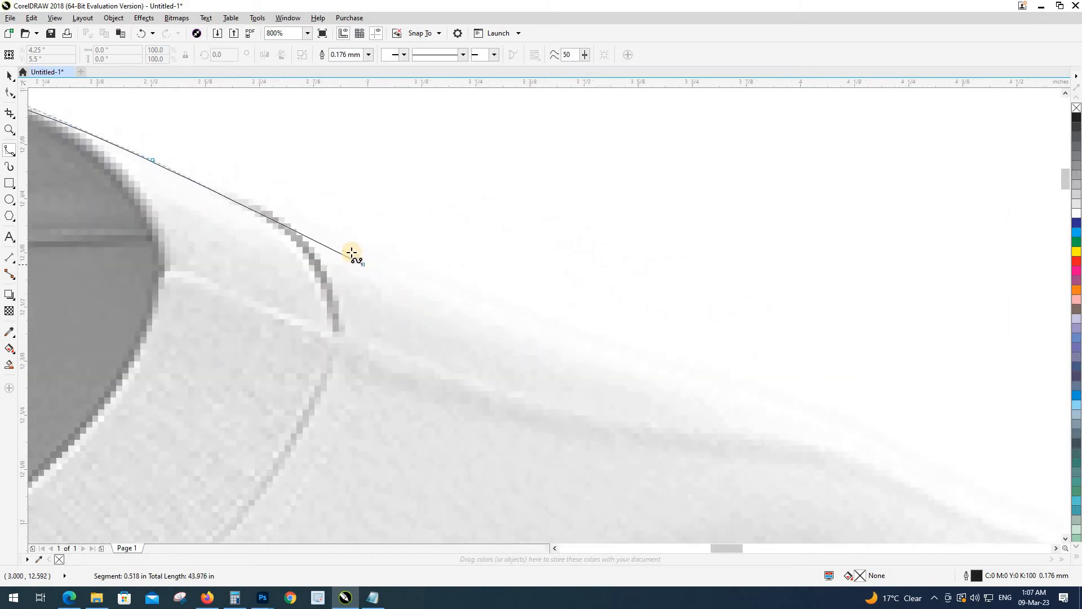
pyautogui.click(349, 242)
pyautogui.click(701, 367)
pyautogui.scroll(-2, 701, 367)
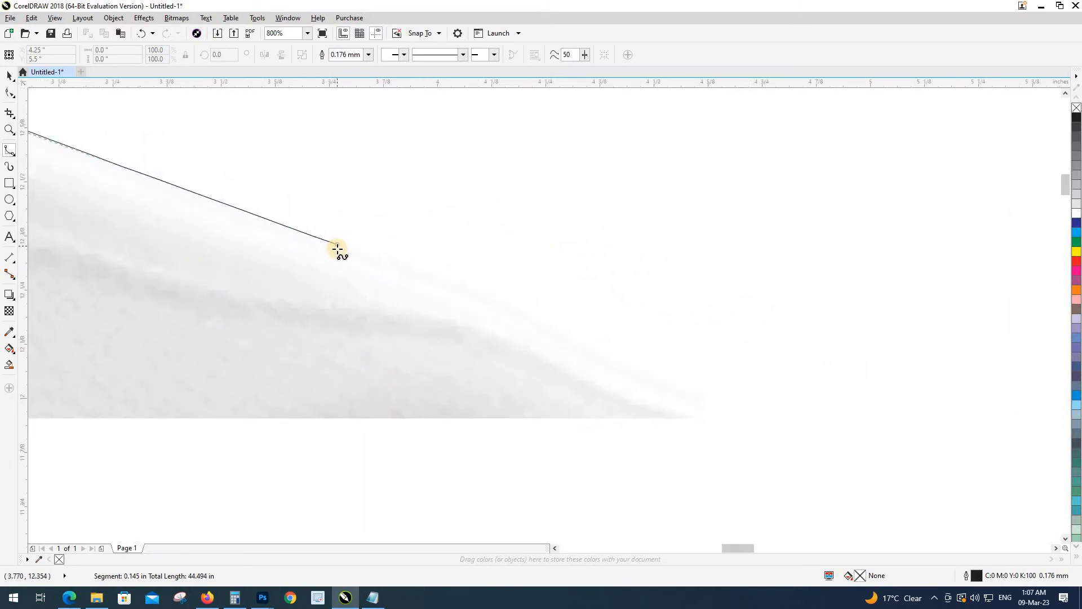
pyautogui.scroll(1, 483, 309)
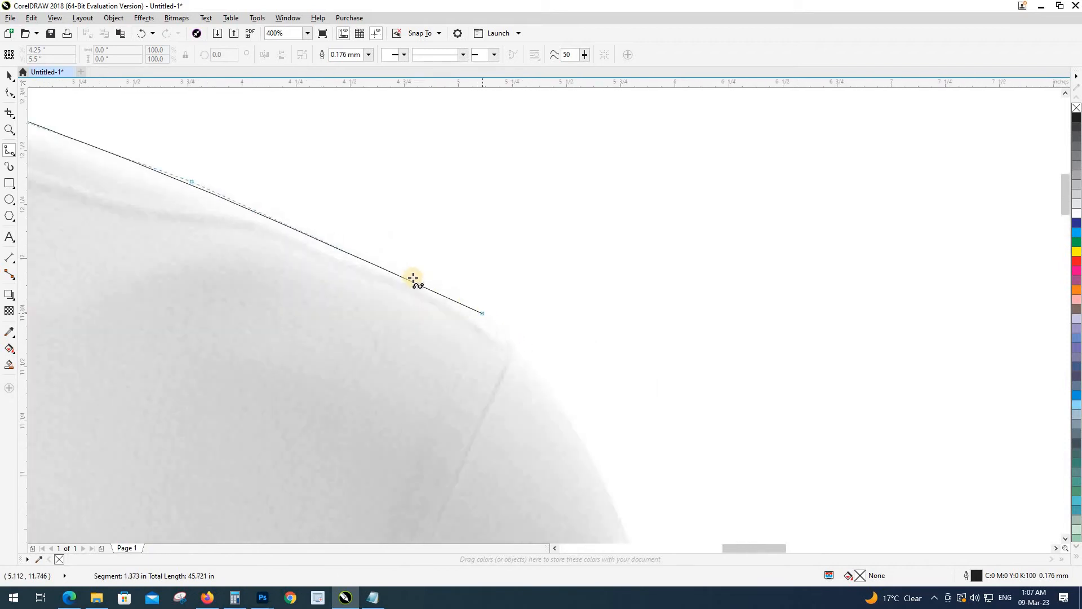
pyautogui.click(476, 312)
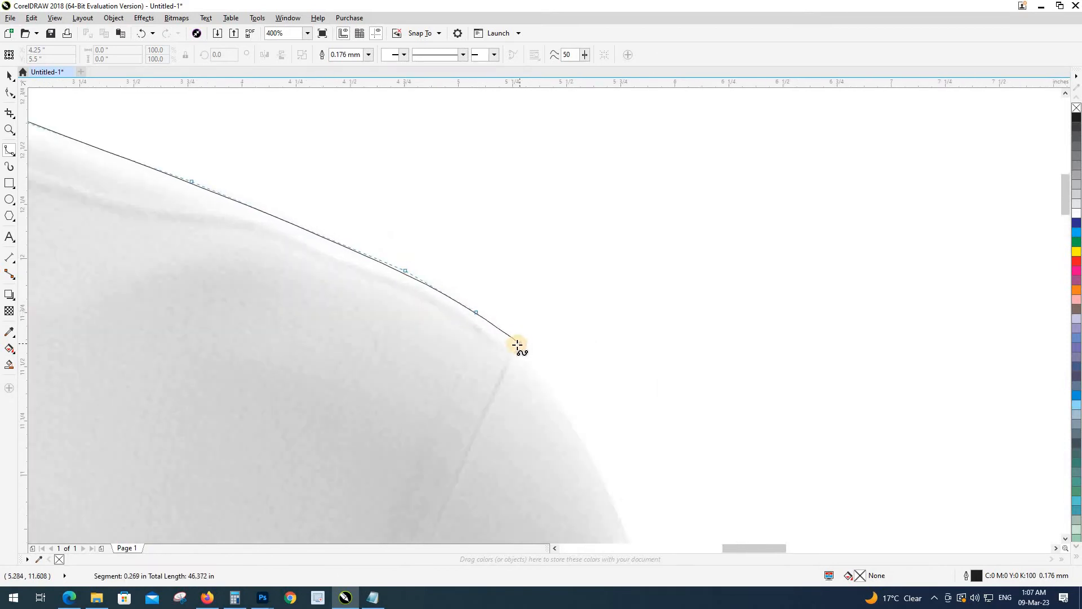
pyautogui.click(564, 411)
pyautogui.scroll(1, 563, 411)
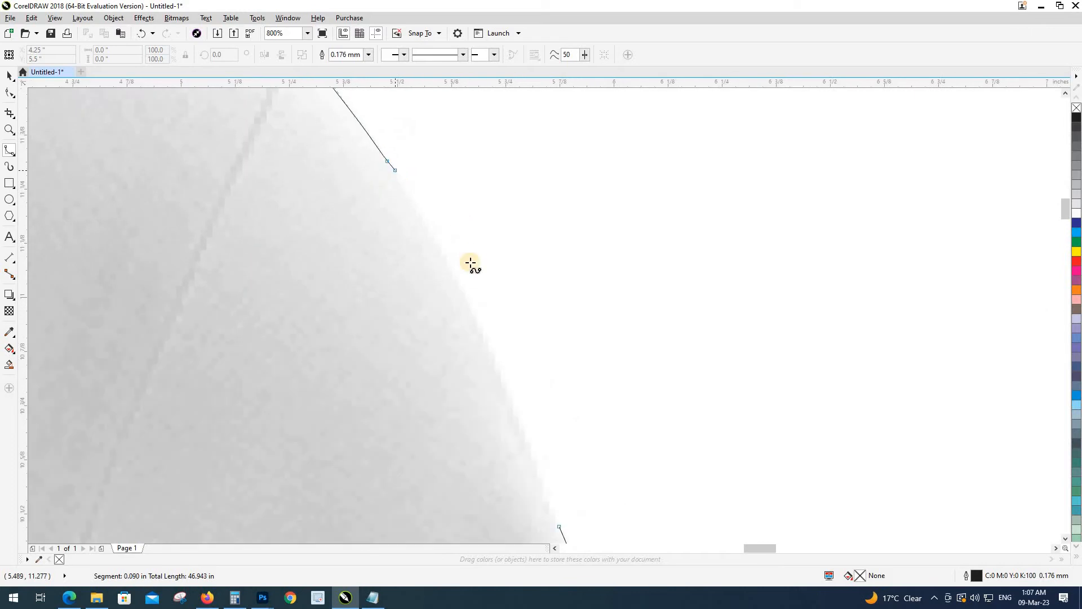
pyautogui.click(462, 291)
pyautogui.click(499, 367)
pyautogui.moveTo(498, 367); pyautogui.dragTo(456, 176)
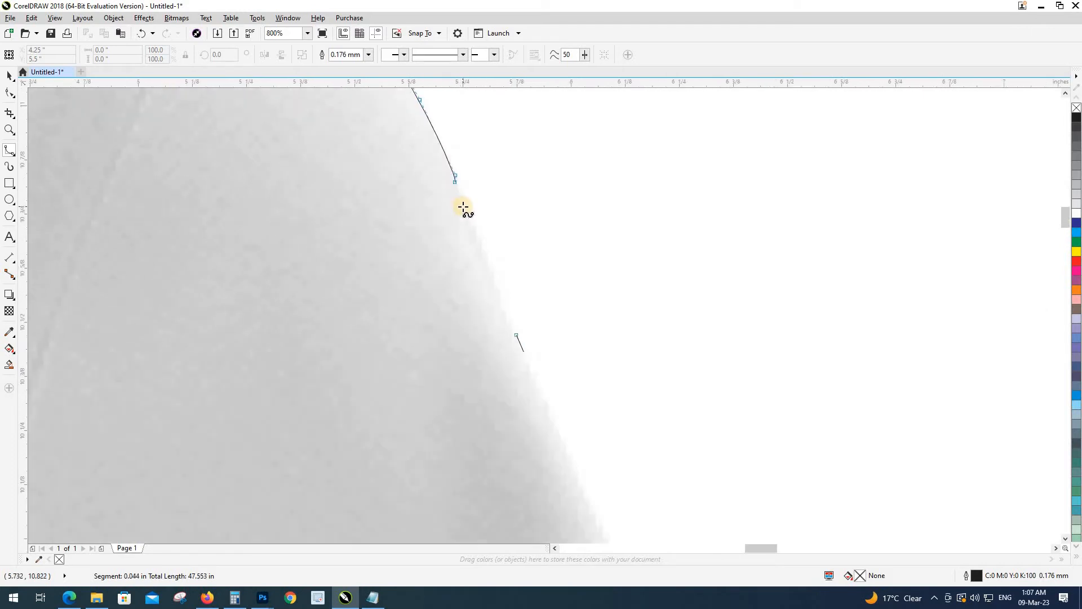
pyautogui.click(502, 294)
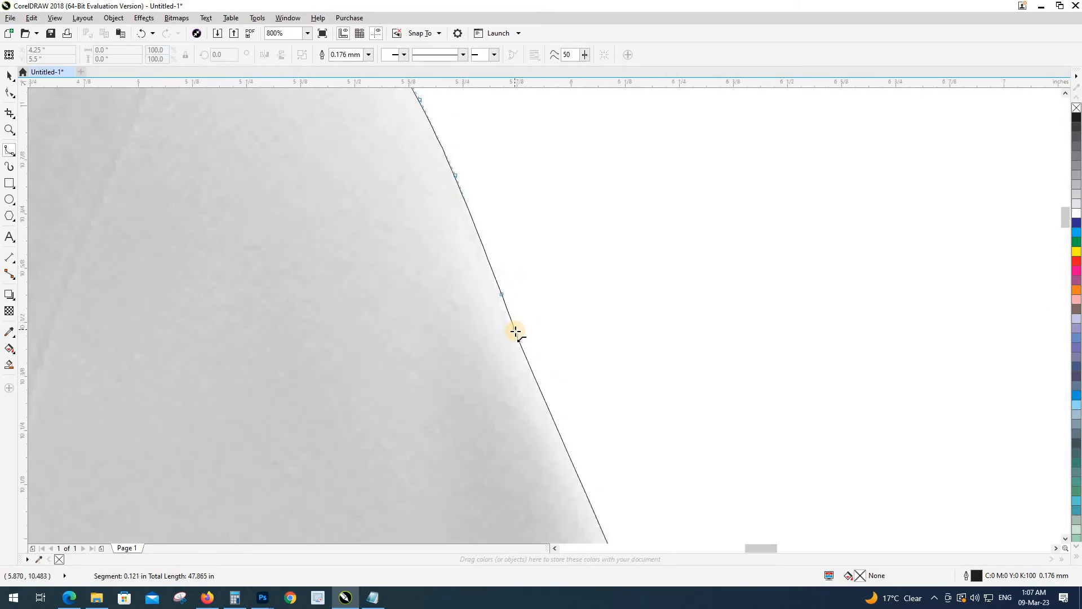
pyautogui.press('Return')
pyautogui.scroll(-3, 567, 299)
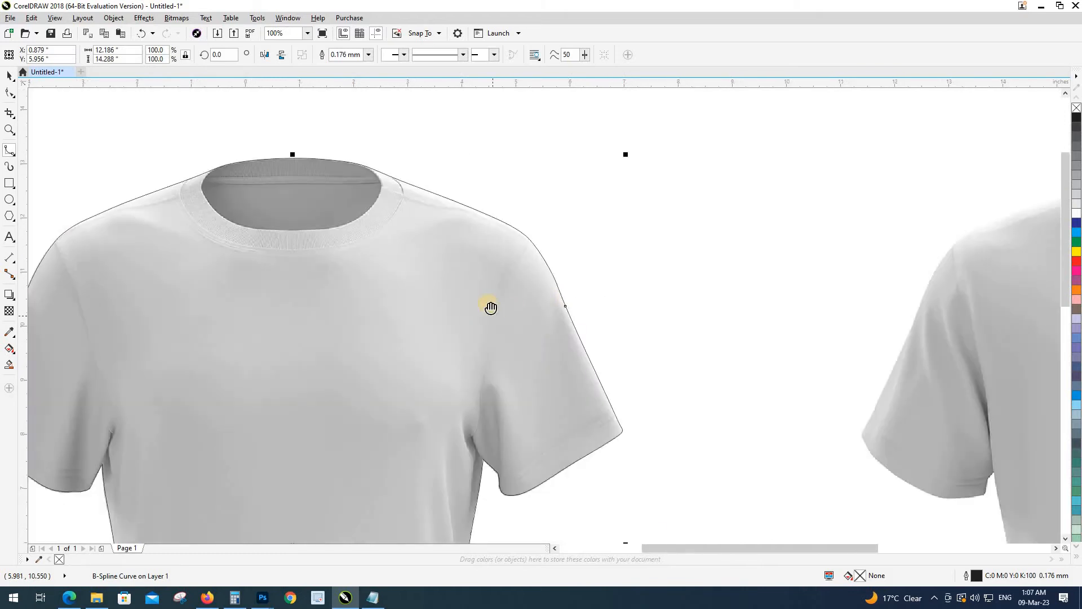
# Step: Start a B-Spline above the right shoulder and trace down the sleeve seam toward the armpit
pyautogui.scroll(-2, 491, 307)
pyautogui.scroll(2, 526, 287)
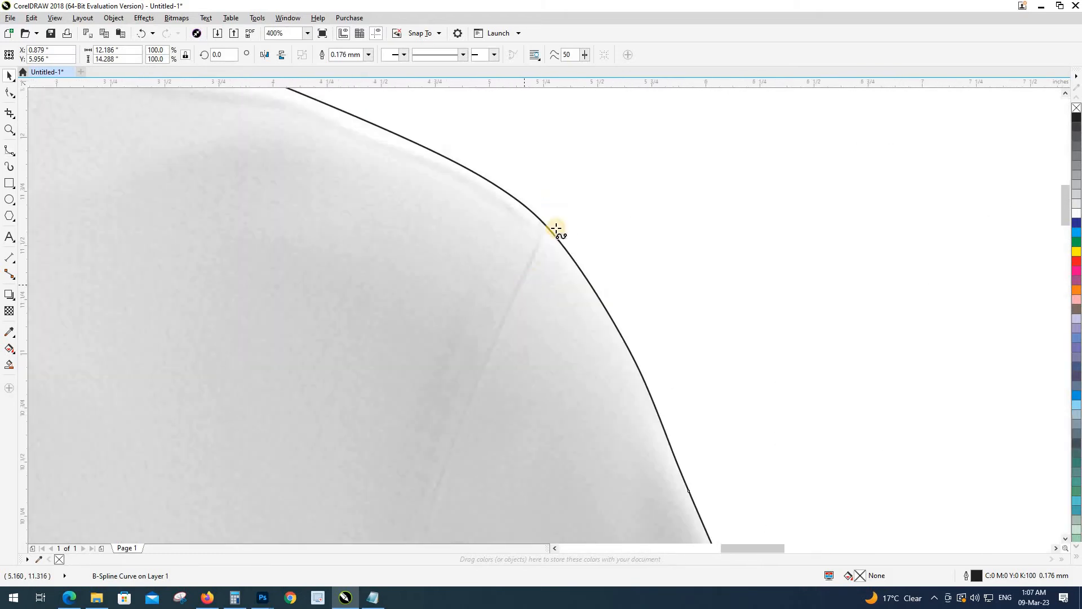
pyautogui.click(553, 142)
pyautogui.click(543, 208)
pyautogui.click(540, 234)
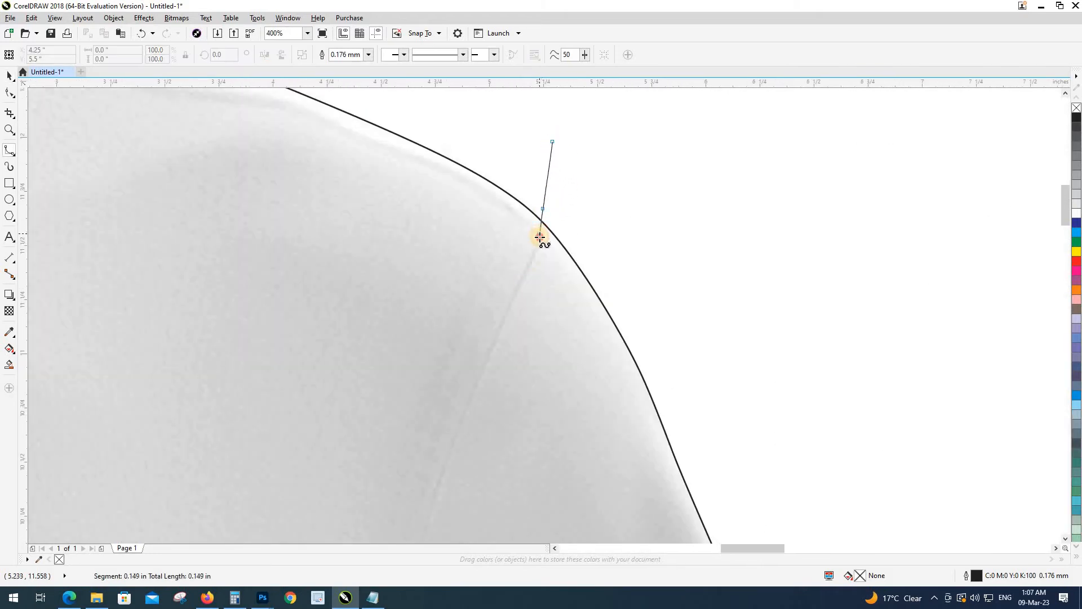
pyautogui.click(530, 260)
pyautogui.click(496, 336)
pyautogui.moveTo(497, 347); pyautogui.dragTo(556, 130)
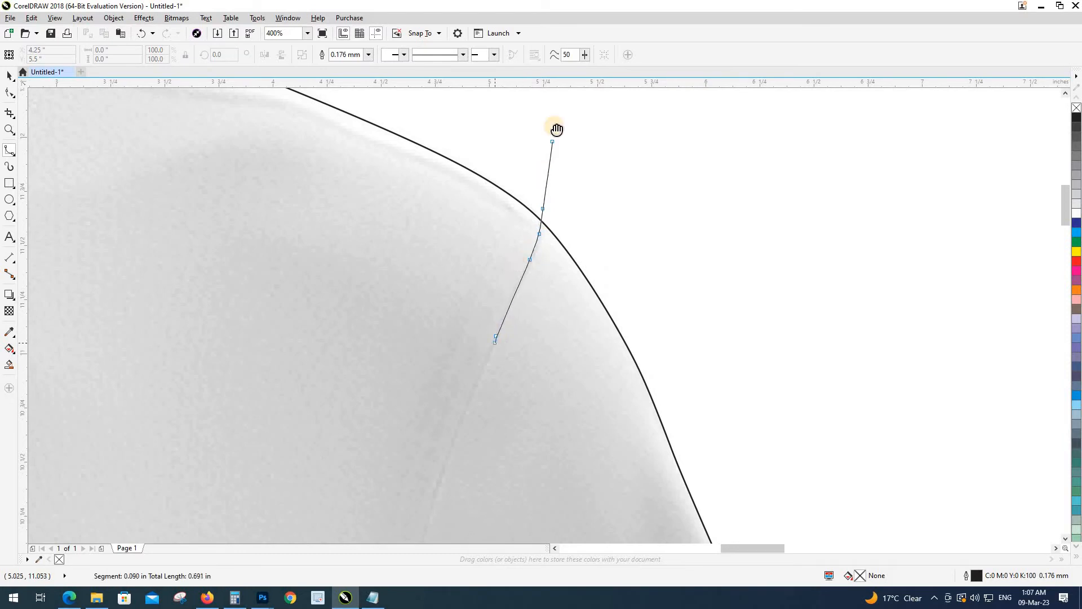
pyautogui.click(509, 238)
pyautogui.click(485, 287)
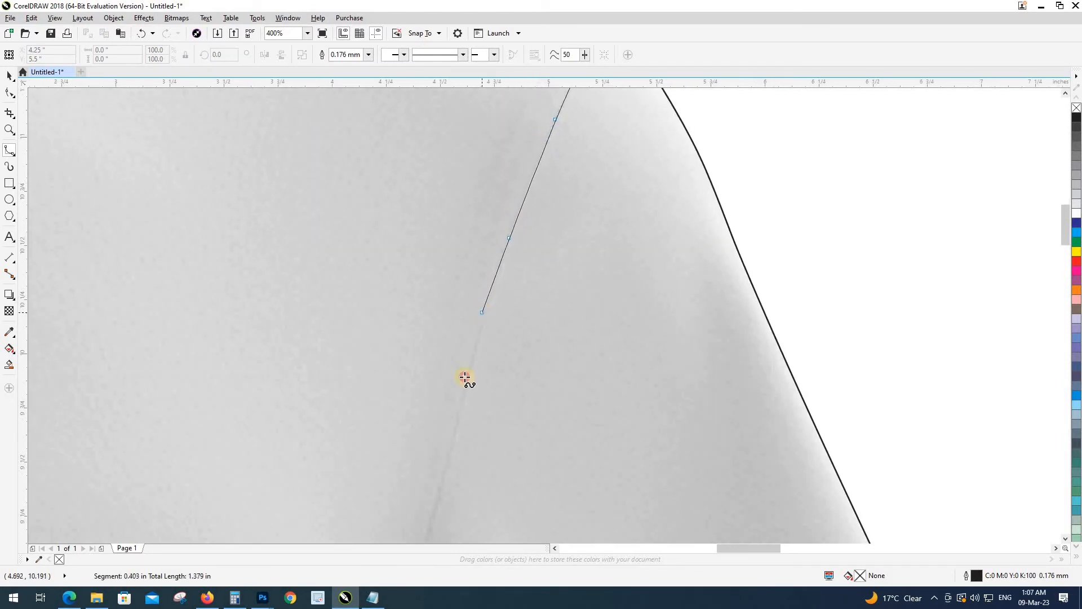
pyautogui.click(456, 426)
pyautogui.scroll(1, 457, 427)
pyautogui.moveTo(458, 428); pyautogui.dragTo(516, 132)
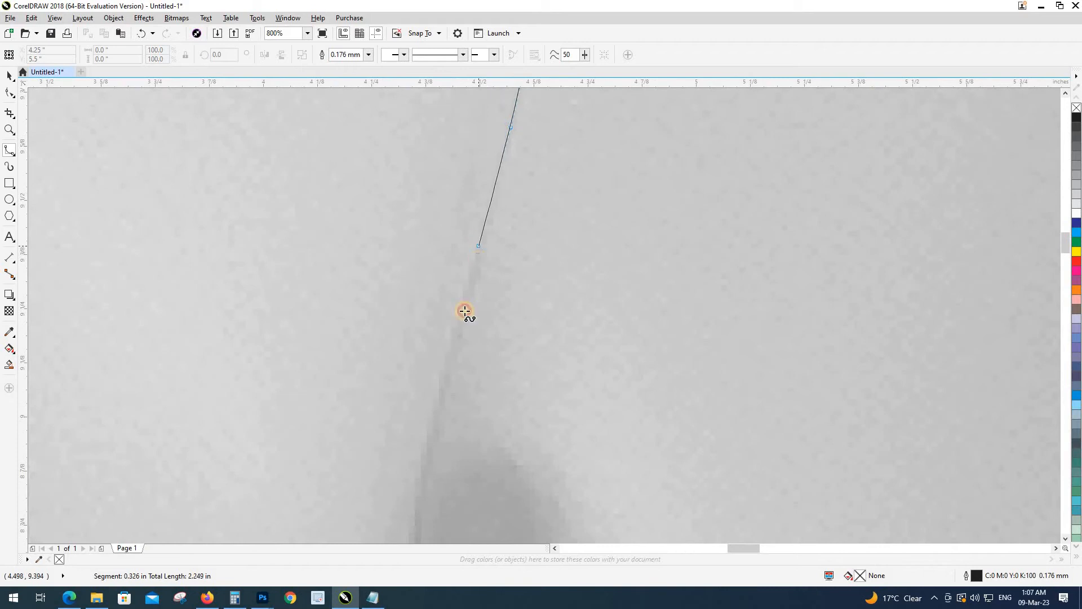
pyautogui.click(451, 346)
pyautogui.click(427, 466)
pyautogui.moveTo(425, 468); pyautogui.dragTo(486, 211)
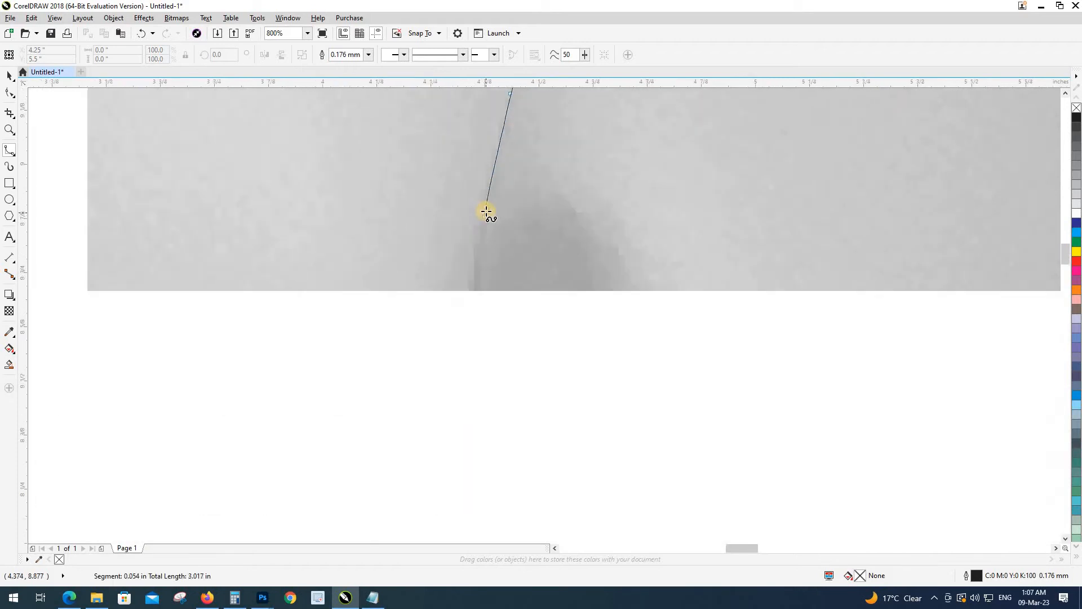
# Step: Follow the seam curve through the armpit fold to the armpit corner
pyautogui.scroll(-2, 487, 212)
pyautogui.scroll(1, 474, 290)
pyautogui.click(482, 242)
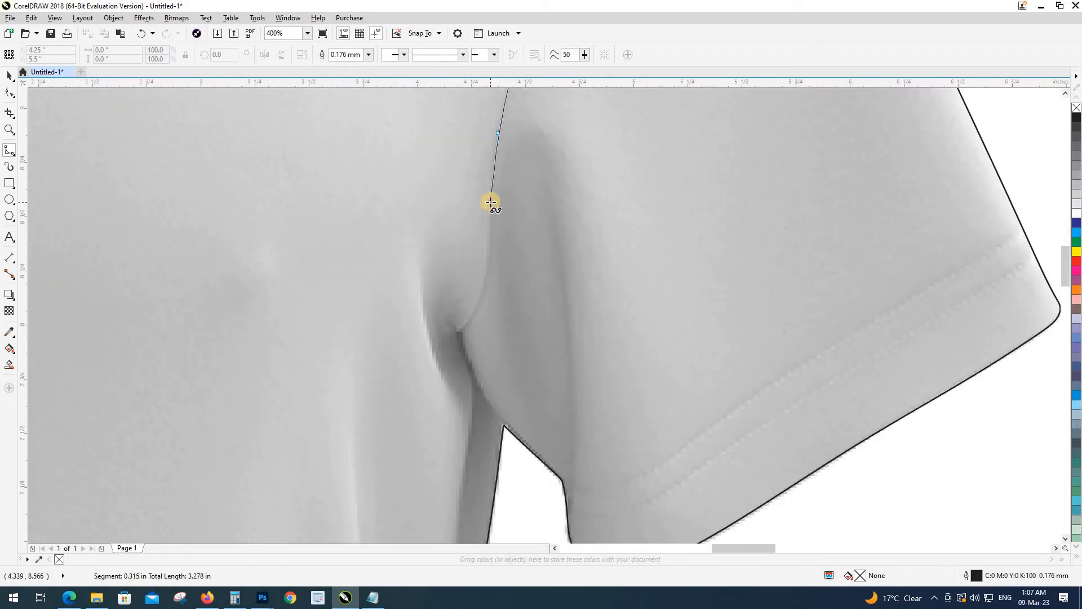
pyautogui.click(490, 201)
pyautogui.click(491, 254)
pyautogui.click(489, 286)
pyautogui.click(478, 316)
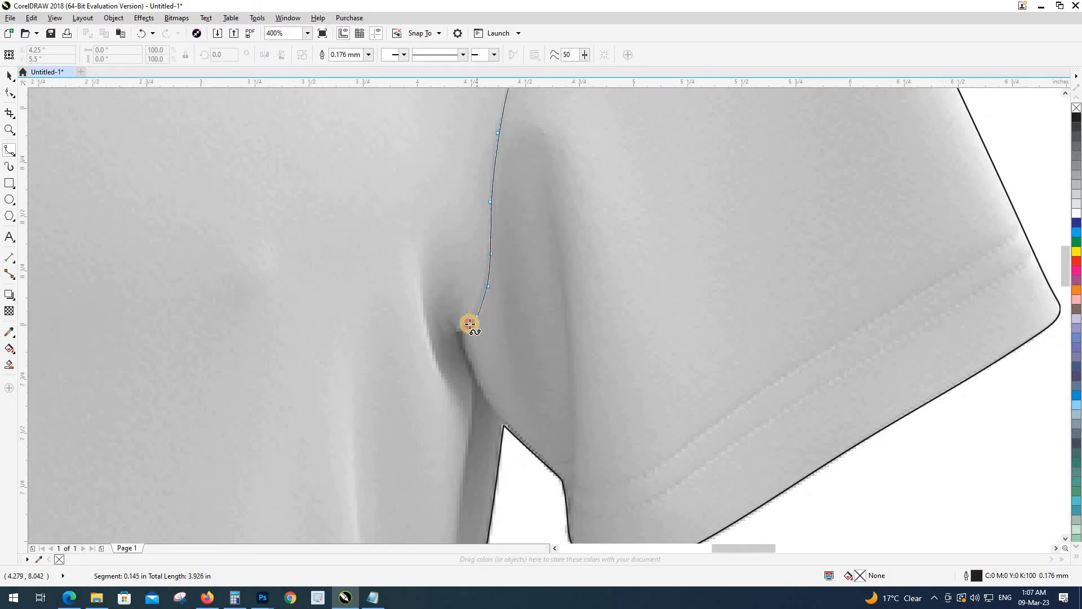
pyautogui.click(461, 332)
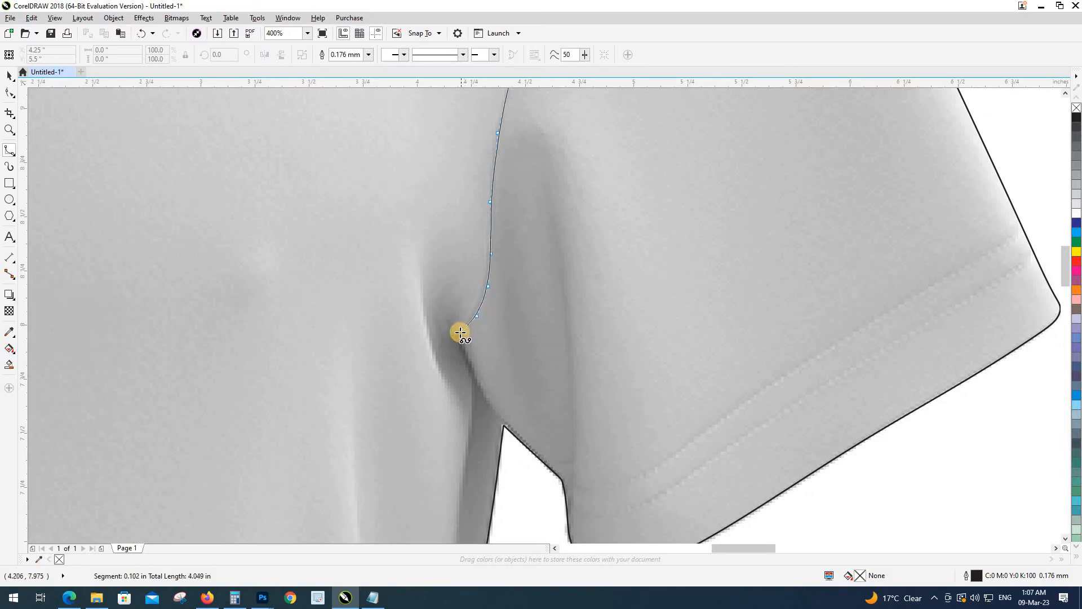
pyautogui.click(471, 372)
pyautogui.click(489, 406)
pyautogui.click(495, 414)
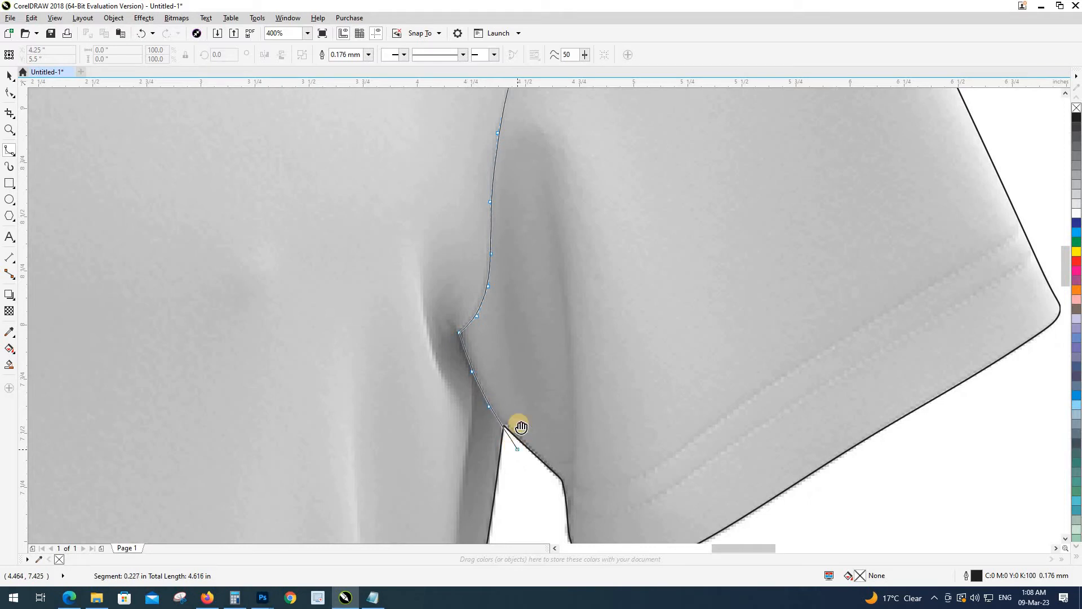
pyautogui.scroll(3, 517, 423)
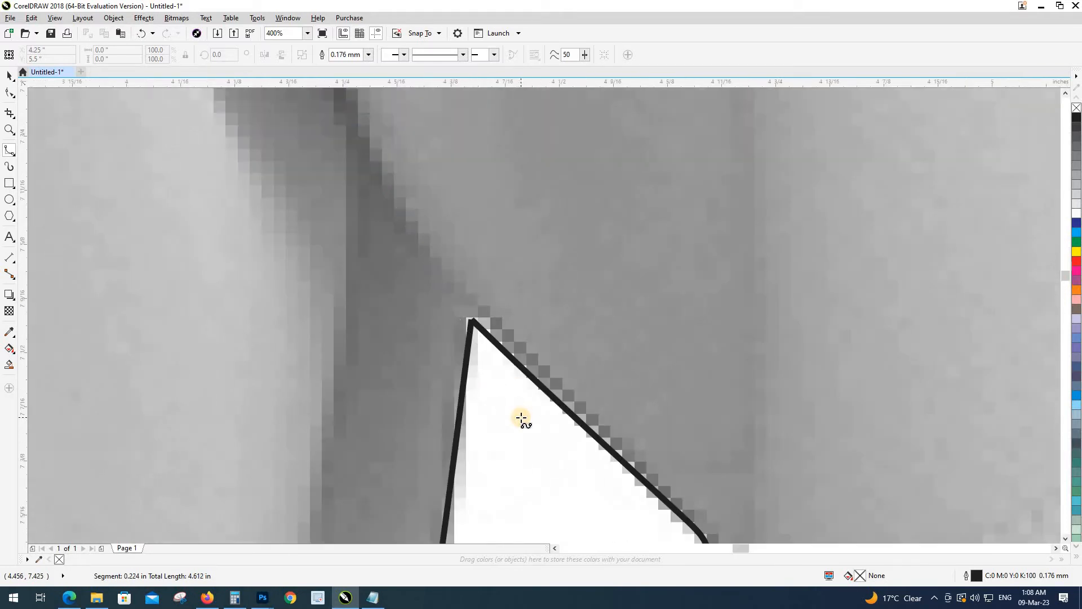
pyautogui.click(474, 322)
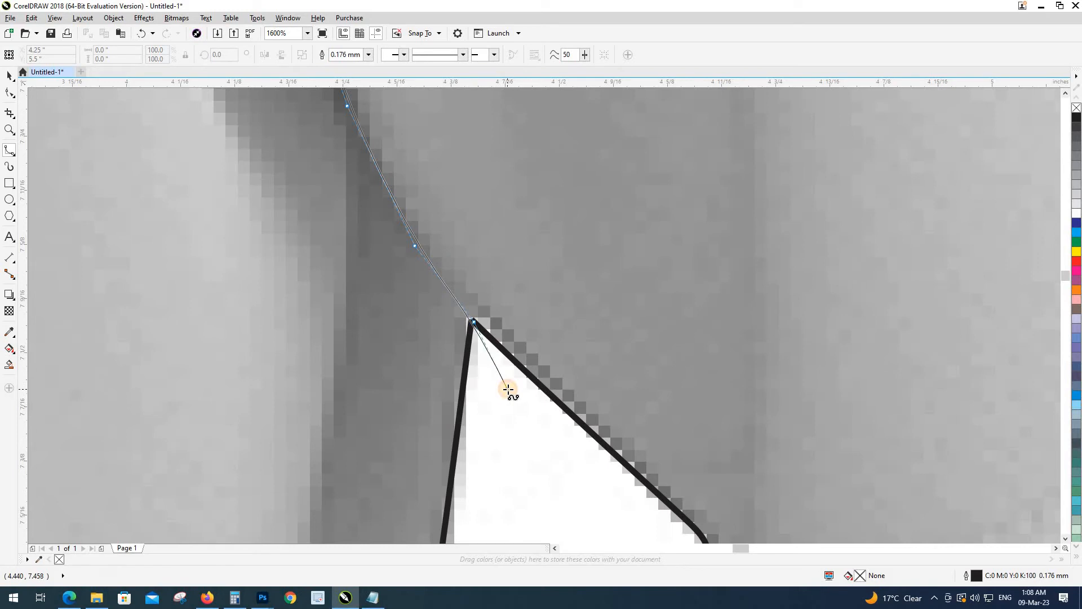
pyautogui.click(509, 390)
pyautogui.scroll(-3, 513, 403)
# Step: Loop the line around the outside of the sleeve and close it at the start point
pyautogui.click(517, 416)
pyautogui.scroll(-2, 517, 416)
pyautogui.click(519, 460)
pyautogui.click(554, 489)
pyautogui.click(646, 473)
pyautogui.click(723, 385)
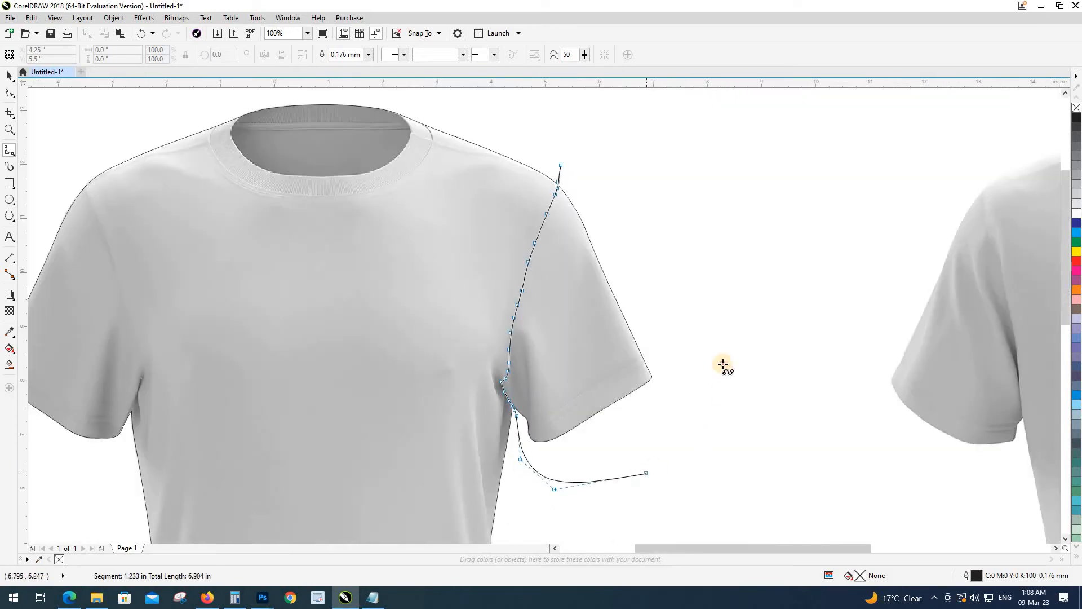
pyautogui.click(713, 268)
pyautogui.click(666, 168)
pyautogui.click(564, 152)
# Step: Intersect the loop with the shirt outline, then delete the leftover loop curve
pyautogui.press('space')
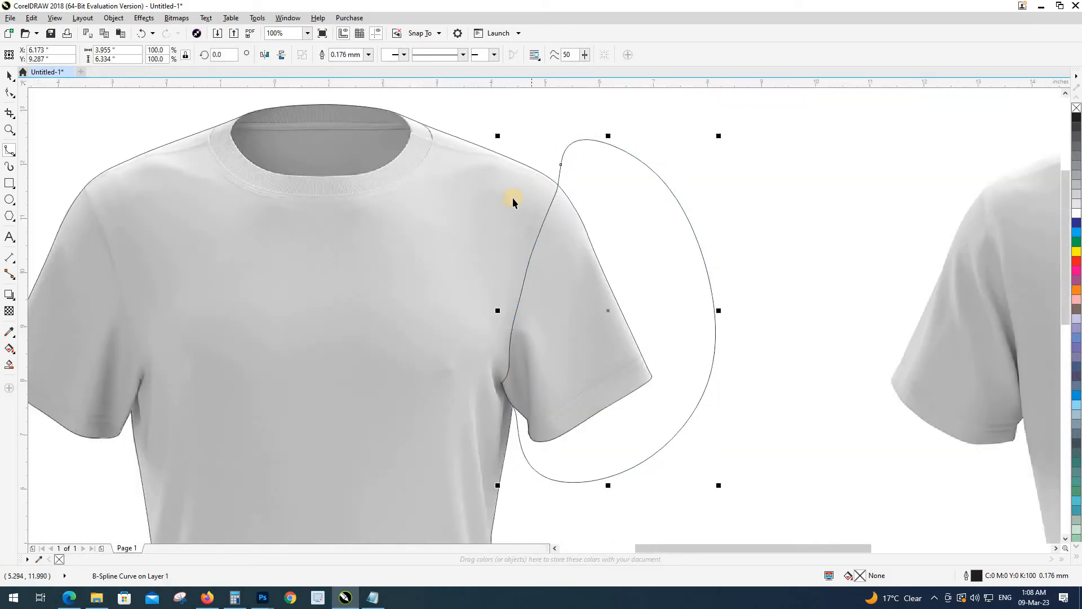
pyautogui.click(354, 55)
pyautogui.click(614, 194)
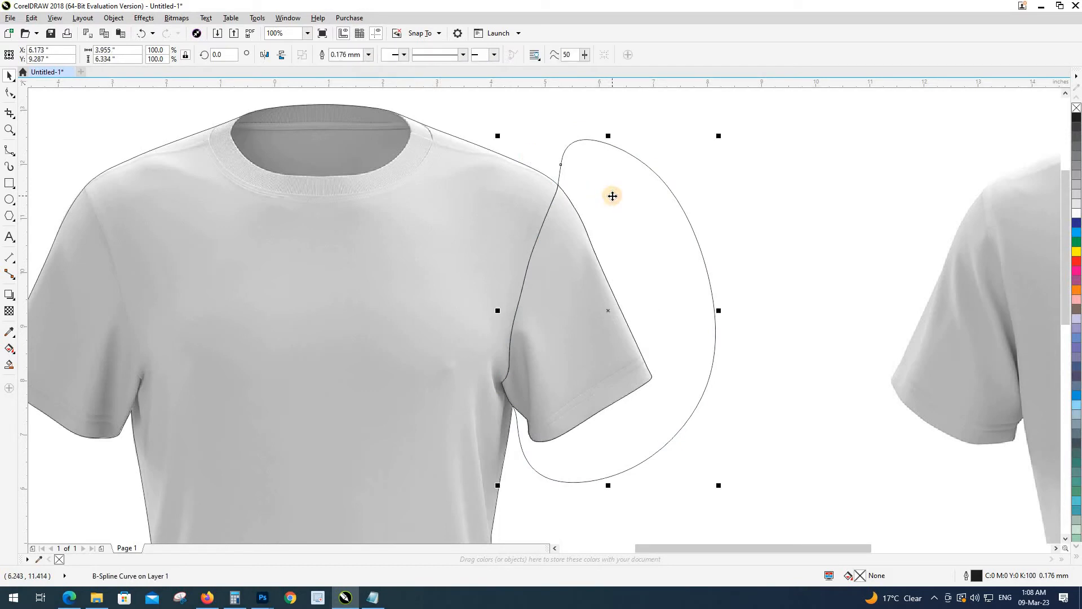
pyautogui.press('Delete')
pyautogui.scroll(-1, 532, 206)
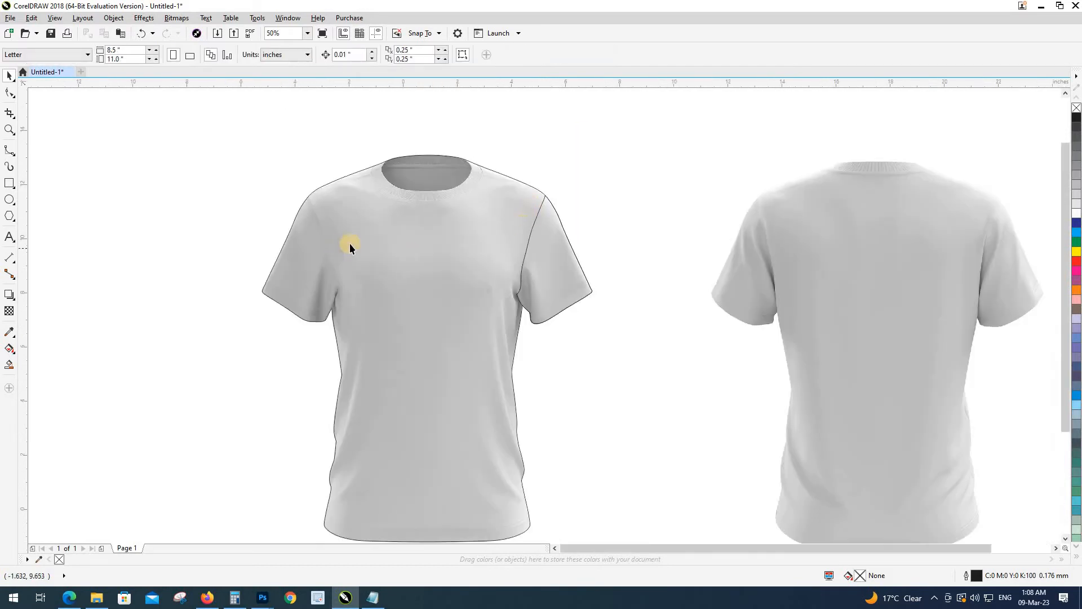
pyautogui.scroll(3, 263, 130)
# Step: Start a B-Spline above the left shoulder and trace down the left sleeve seam
pyautogui.press('space')
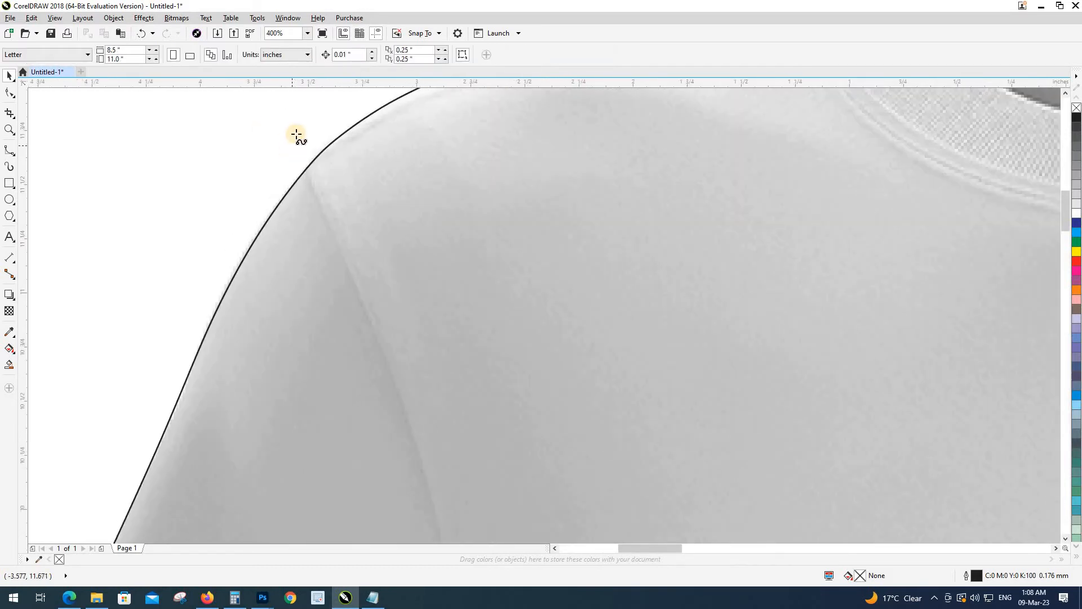
pyautogui.click(291, 129)
pyautogui.click(299, 153)
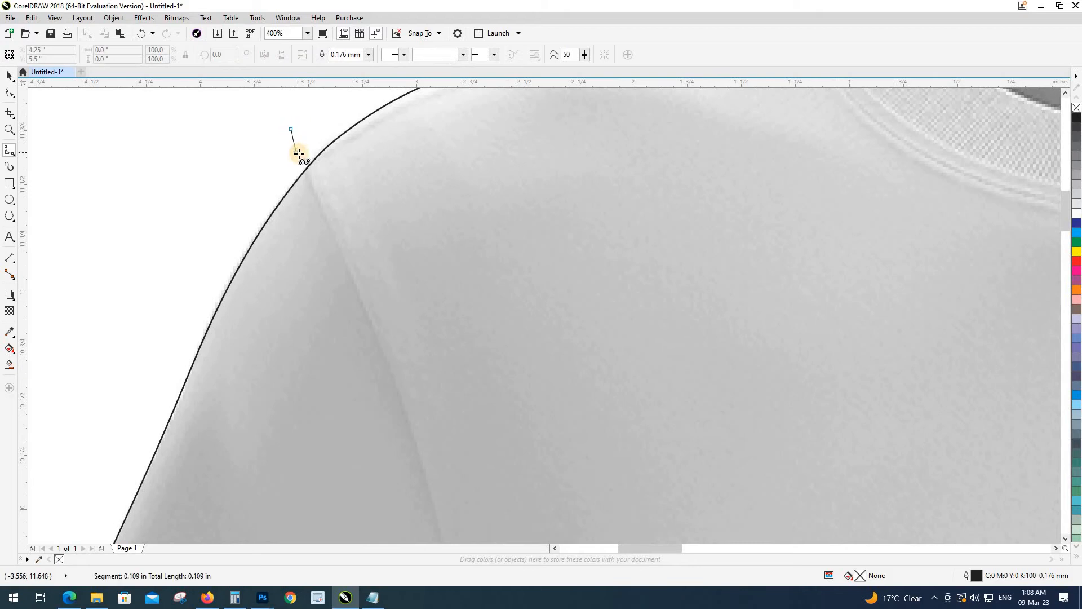
pyautogui.click(328, 222)
pyautogui.click(352, 283)
pyautogui.click(371, 325)
pyautogui.click(400, 391)
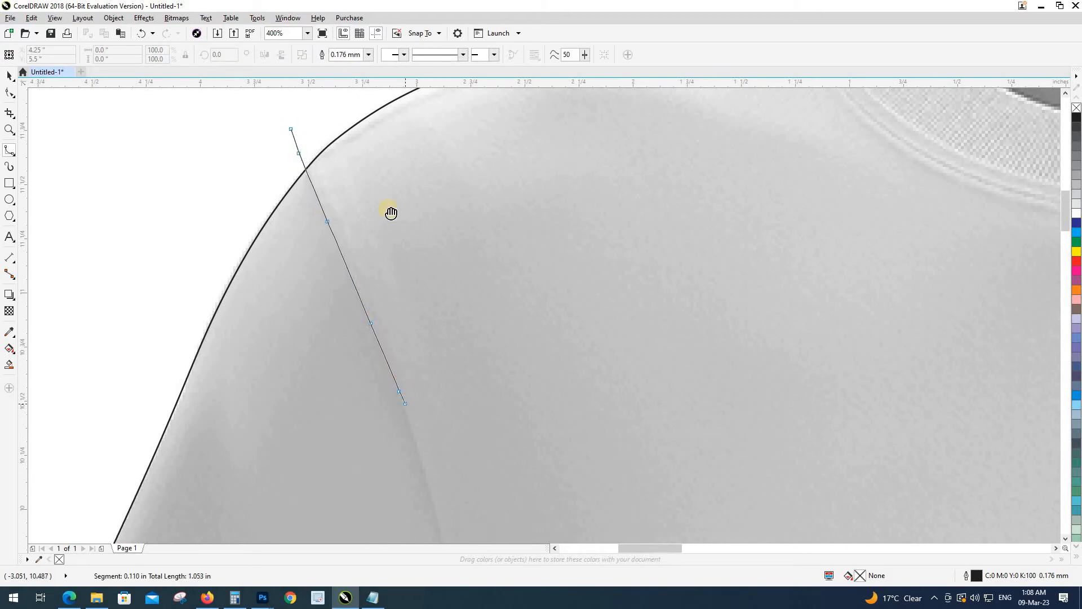
pyautogui.scroll(-2, 387, 213)
pyautogui.click(402, 248)
pyautogui.click(421, 331)
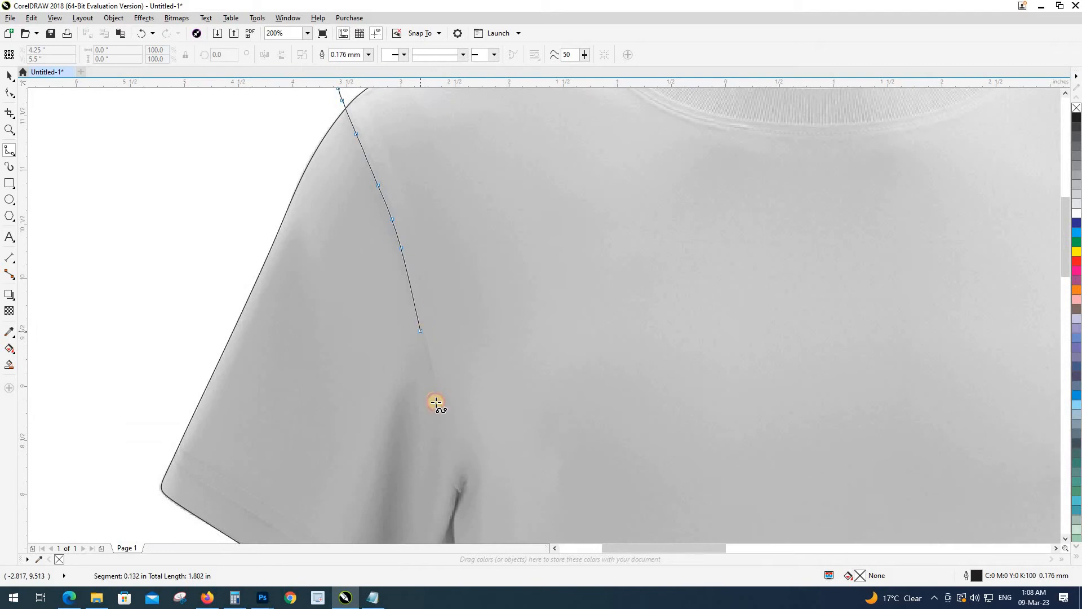
pyautogui.click(438, 402)
pyautogui.scroll(2, 450, 204)
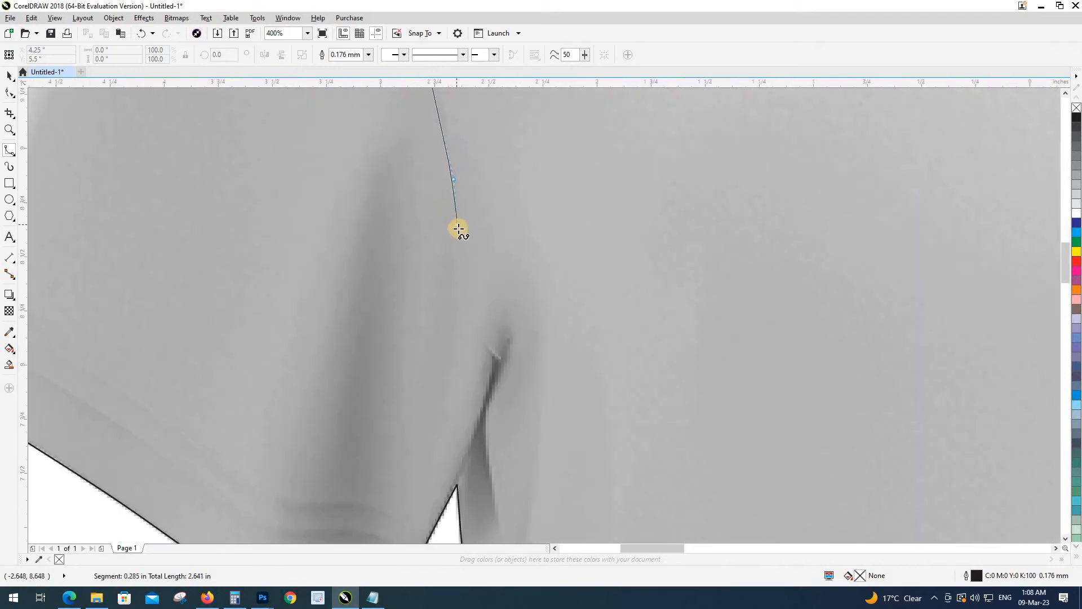
# Step: Follow the left seam through the armpit fold to the armpit corner
pyautogui.click(460, 232)
pyautogui.click(472, 300)
pyautogui.click(471, 318)
pyautogui.click(481, 336)
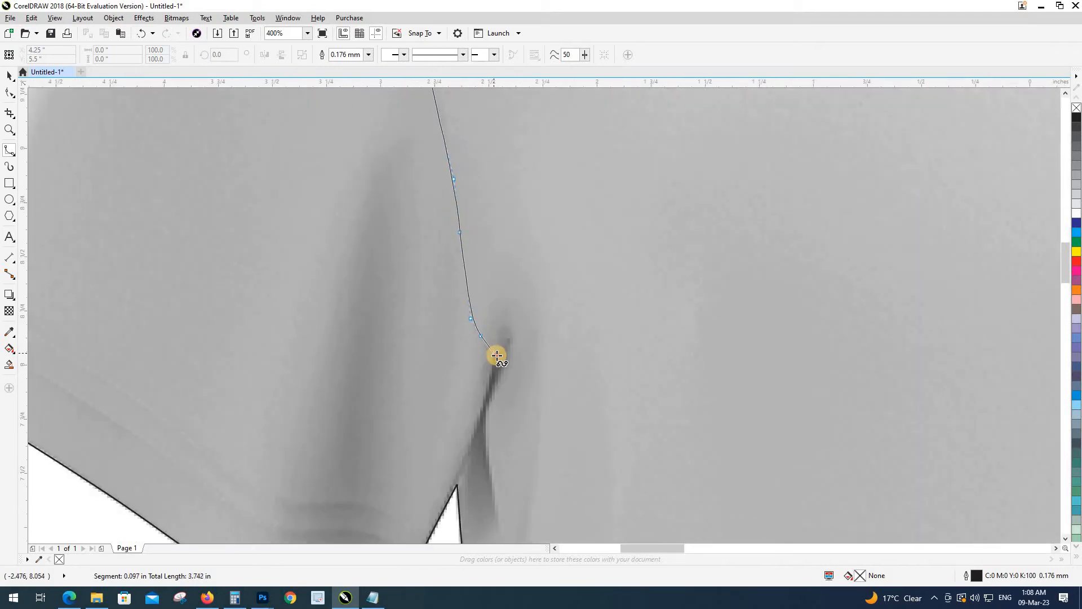
pyautogui.click(500, 360)
pyautogui.click(494, 382)
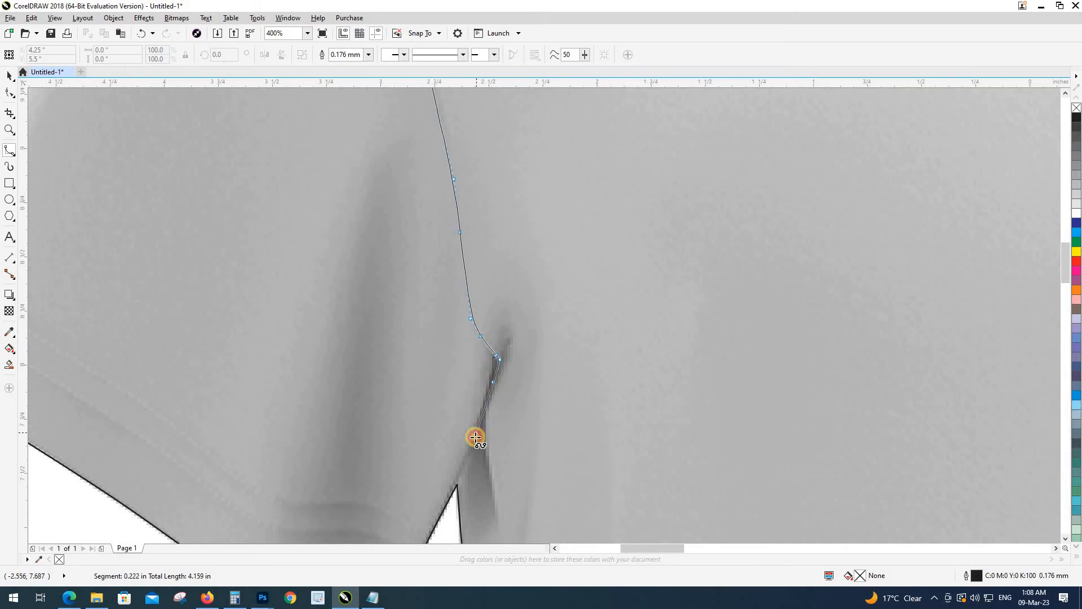
pyautogui.click(476, 437)
pyautogui.scroll(1, 476, 438)
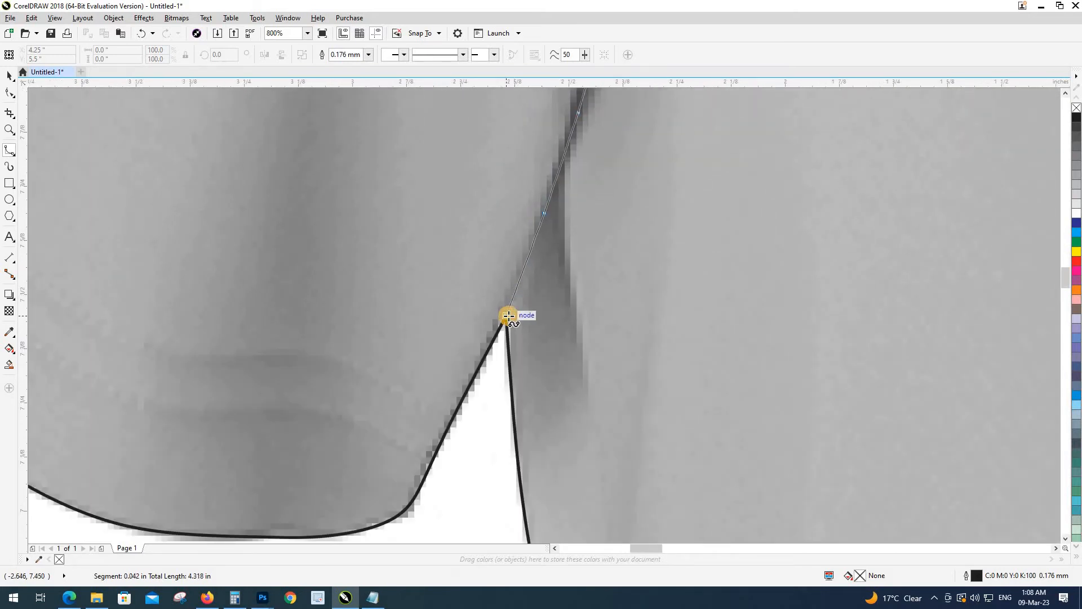
pyautogui.click(508, 315)
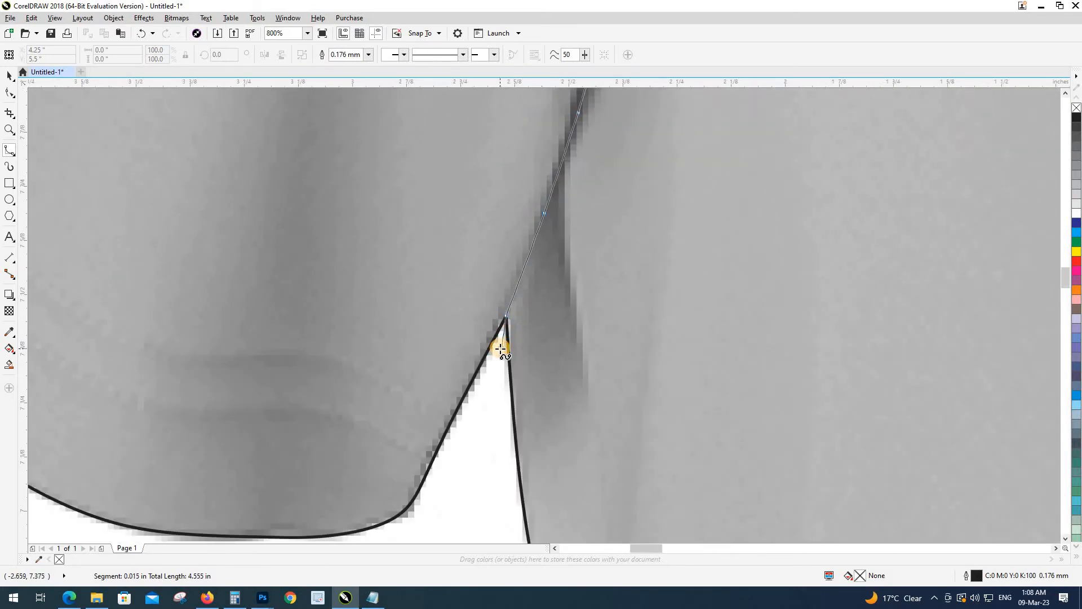
pyautogui.scroll(-2, 498, 358)
pyautogui.click(492, 431)
# Step: Loop the line around the outside of the left sleeve and close it at the start point
pyautogui.click(418, 454)
pyautogui.click(227, 394)
pyautogui.click(165, 308)
pyautogui.moveTo(160, 215); pyautogui.dragTo(150, 440)
pyautogui.click(158, 330)
pyautogui.click(295, 129)
pyautogui.click(348, 102)
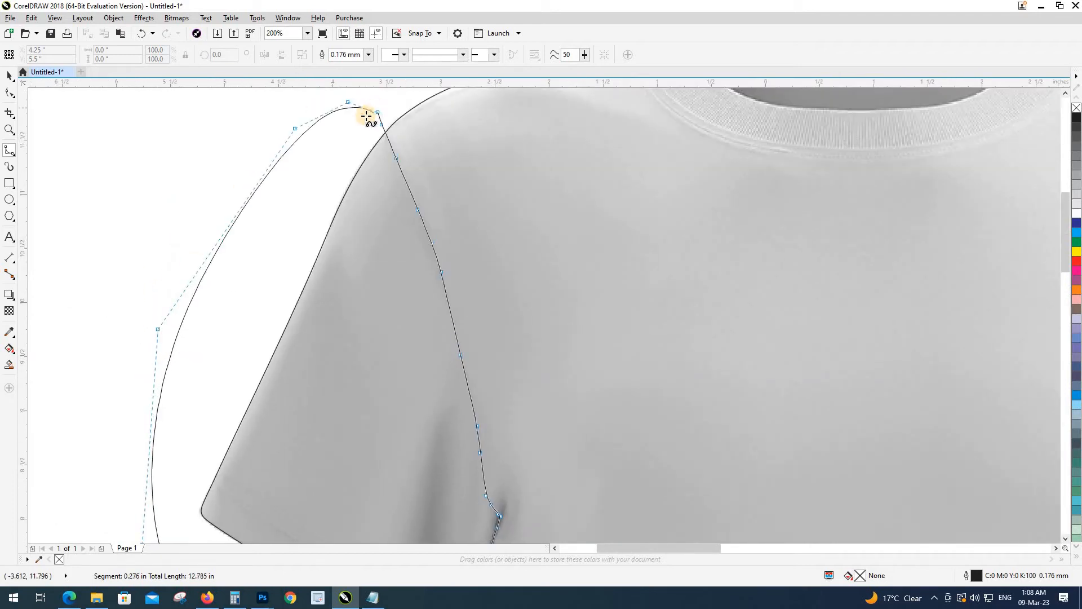
pyautogui.click(379, 110)
pyautogui.scroll(-2, 361, 186)
# Step: Intersect the loop with the shirt outline, then delete the helper loop
pyautogui.press('space')
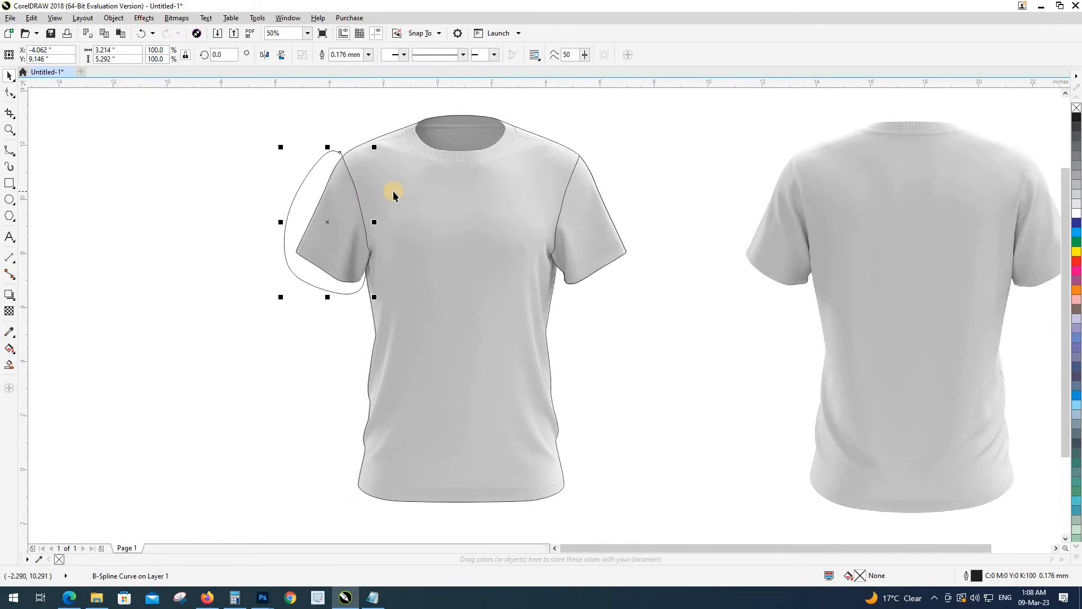
pyautogui.keyDown('shift'); pyautogui.click(393, 193); pyautogui.keyUp('shift')
pyautogui.click(357, 56)
pyautogui.click(320, 176)
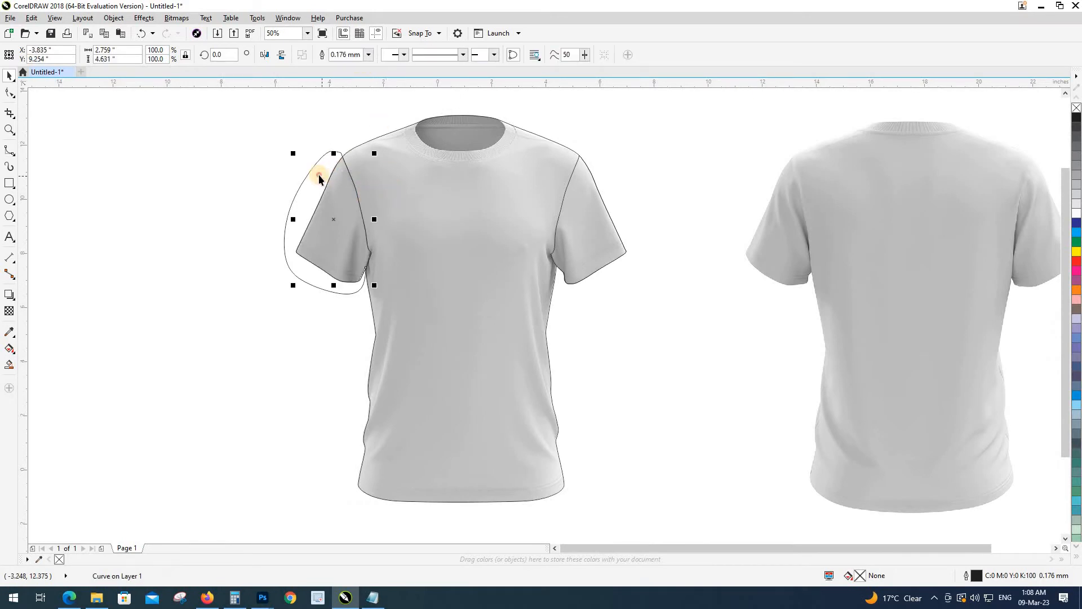
pyautogui.press('Delete')
pyautogui.scroll(3, 452, 362)
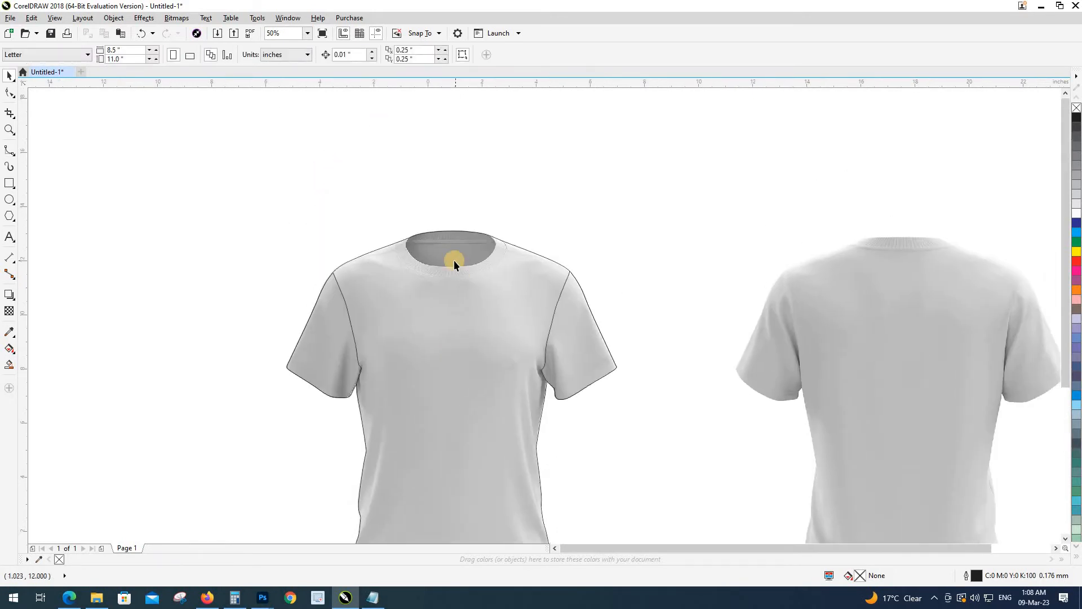
# Step: Start a B-spline curve at the front collar, tracing its right side and lower edge
pyautogui.scroll(2, 454, 263)
pyautogui.press('F5')
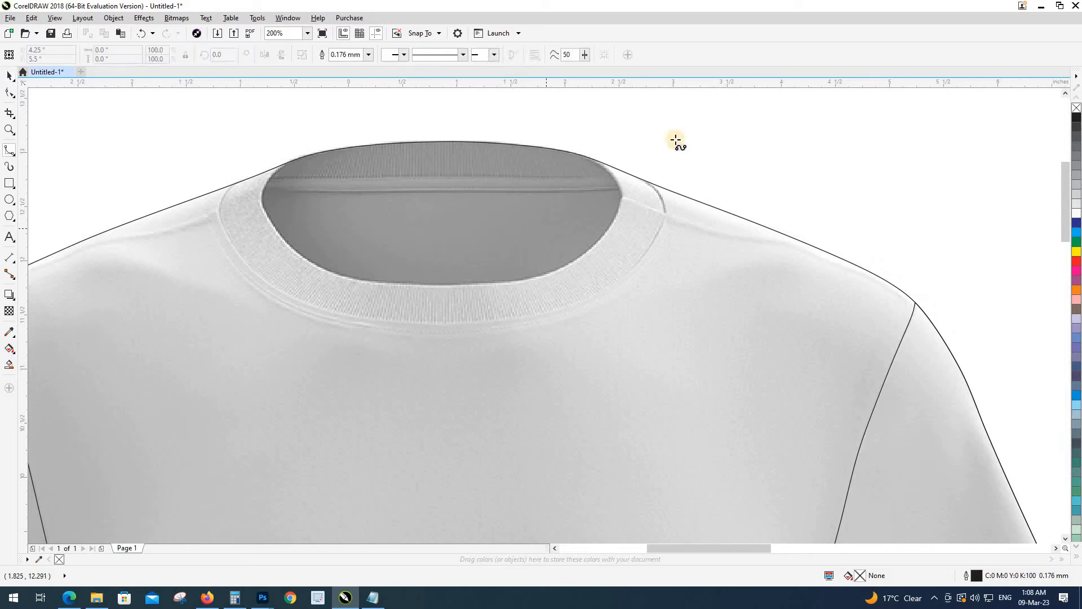
pyautogui.click(646, 128)
pyautogui.moveTo(644, 165); pyautogui.dragTo(650, 172)
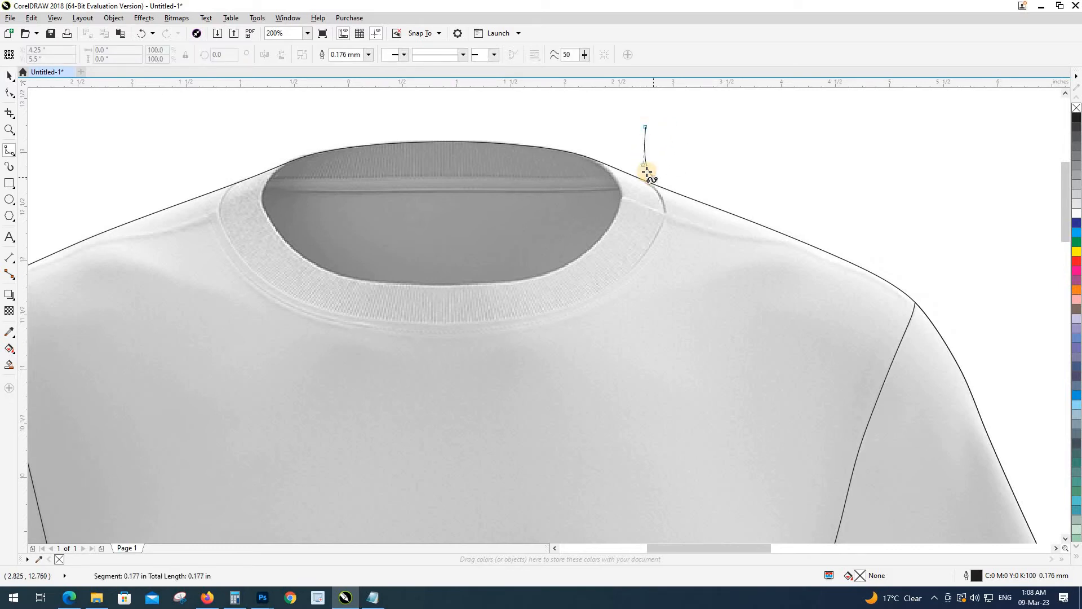
pyautogui.moveTo(637, 216); pyautogui.dragTo(632, 216)
pyautogui.scroll(1, 632, 216)
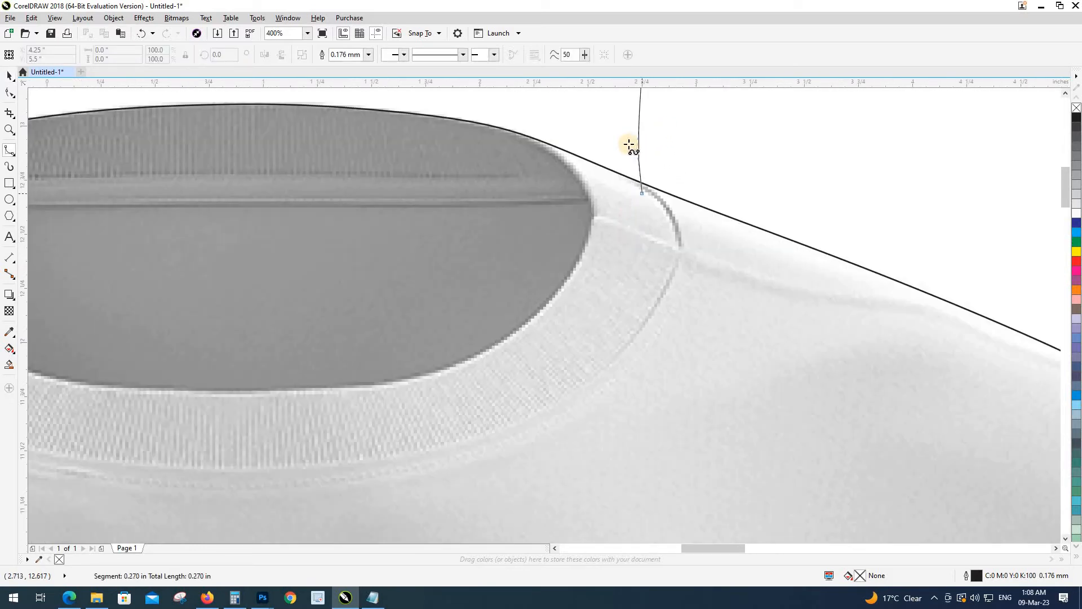
pyautogui.click(625, 140)
pyautogui.click(668, 203)
pyautogui.click(626, 352)
pyautogui.click(525, 422)
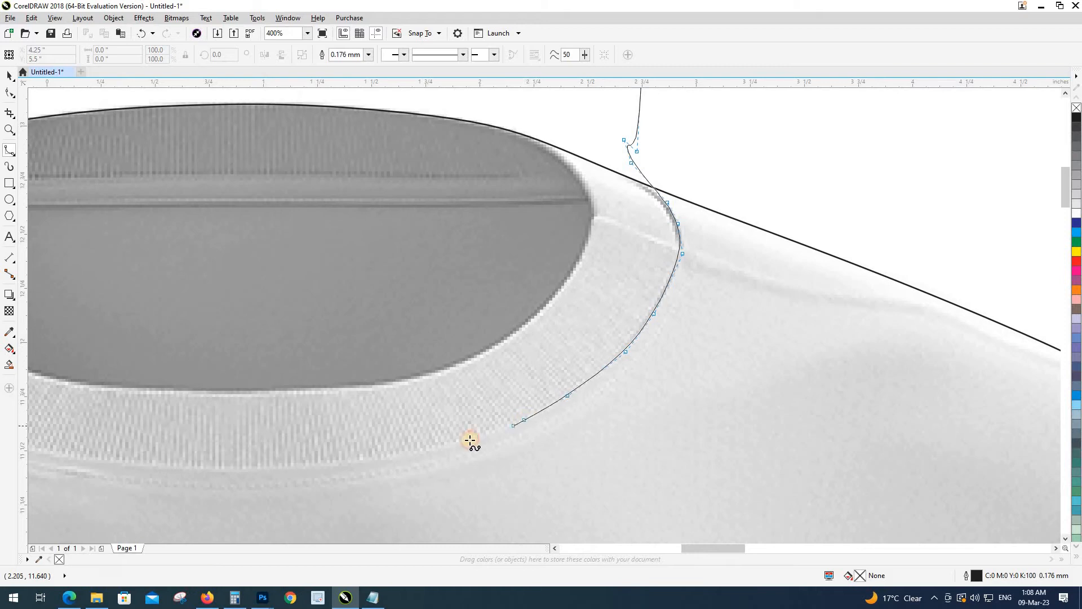
pyautogui.doubleClick(465, 440)
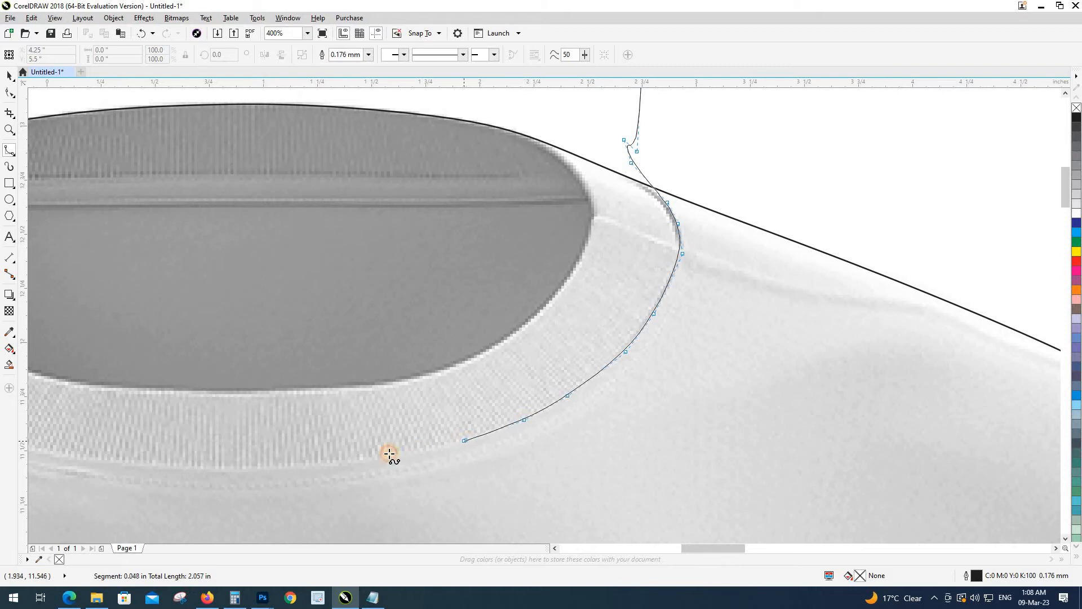
pyautogui.click(279, 467)
pyautogui.click(147, 463)
# Step: Continue the collar curve up the left side and over the neck top, closing it
pyautogui.moveTo(147, 464); pyautogui.dragTo(638, 391)
pyautogui.click(520, 375)
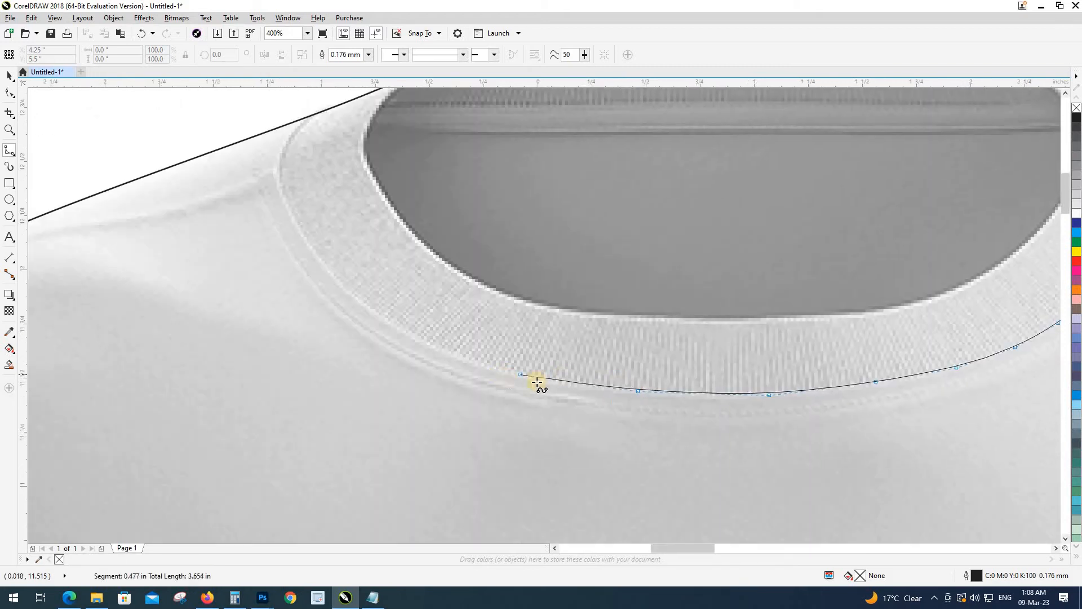
pyautogui.click(552, 381)
pyautogui.click(447, 353)
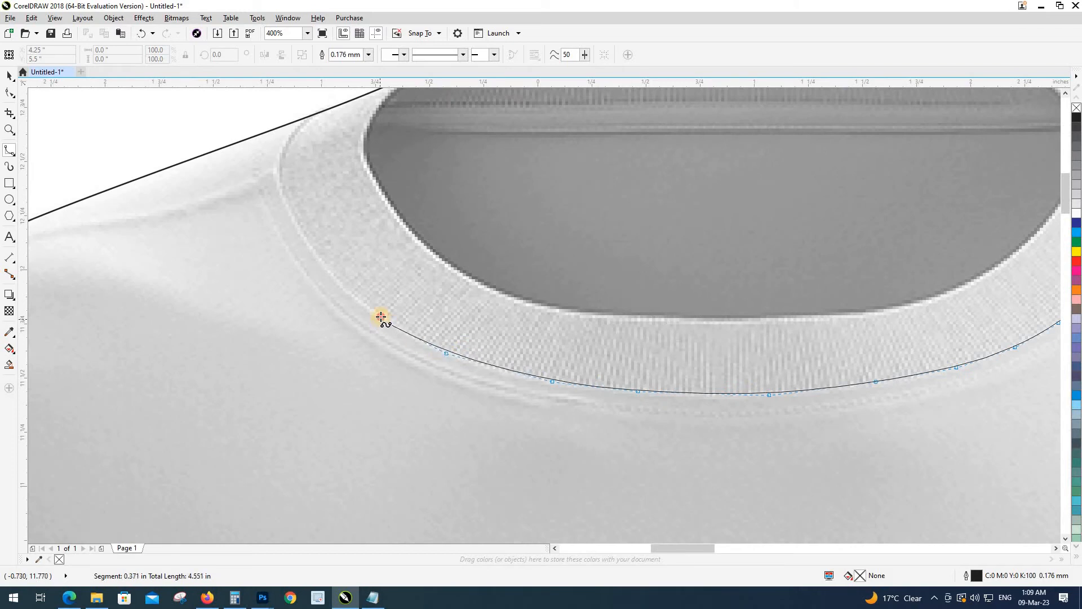
pyautogui.click(337, 280)
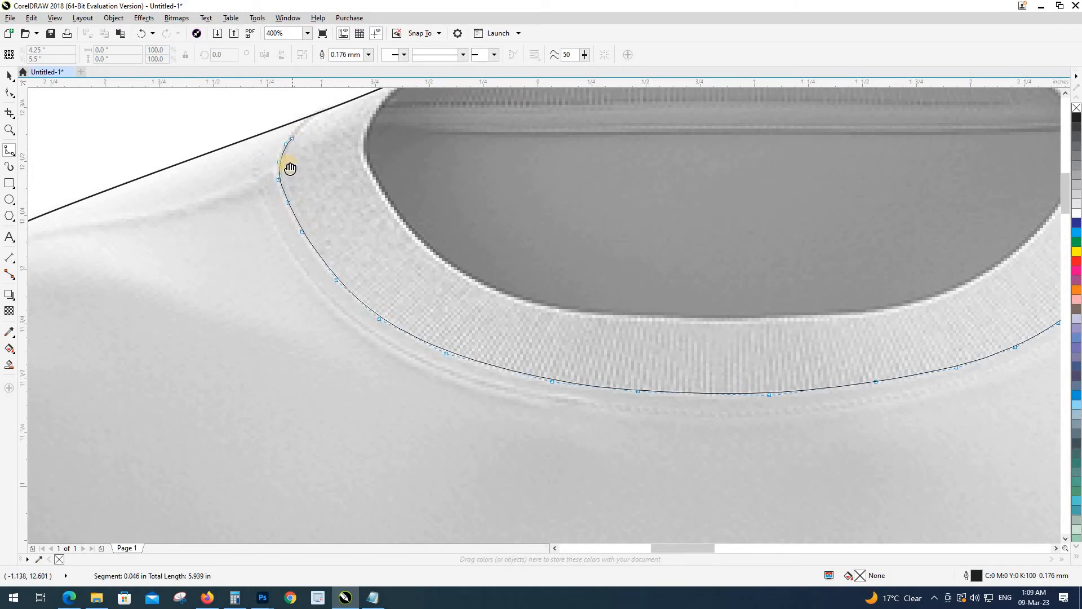
pyautogui.moveTo(291, 168); pyautogui.dragTo(206, 346)
pyautogui.click(215, 307)
pyautogui.click(252, 269)
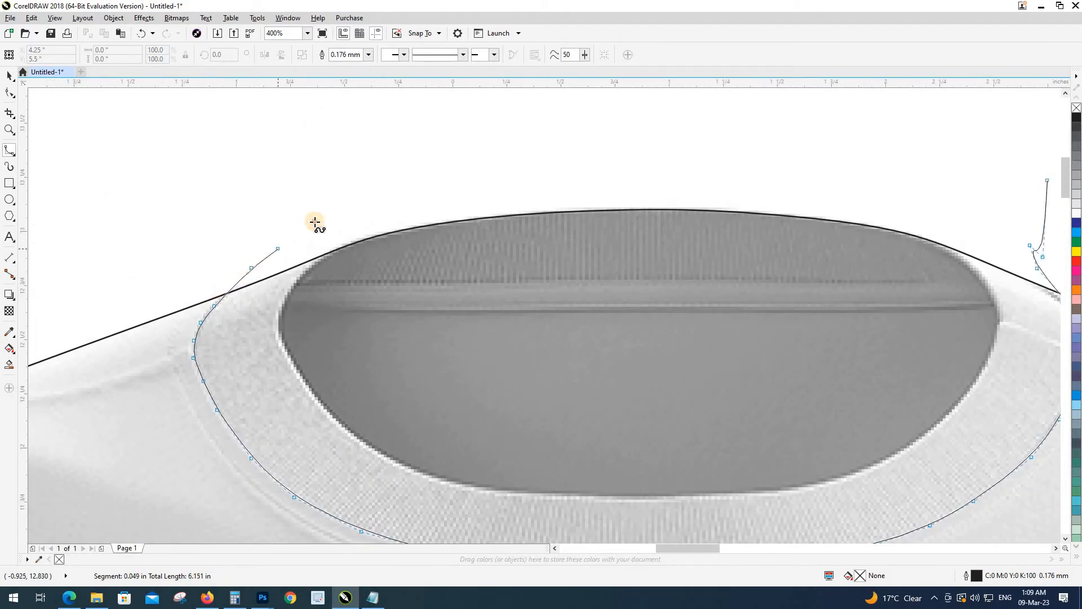
pyautogui.click(315, 222)
pyautogui.click(717, 157)
pyautogui.click(924, 149)
pyautogui.click(1044, 174)
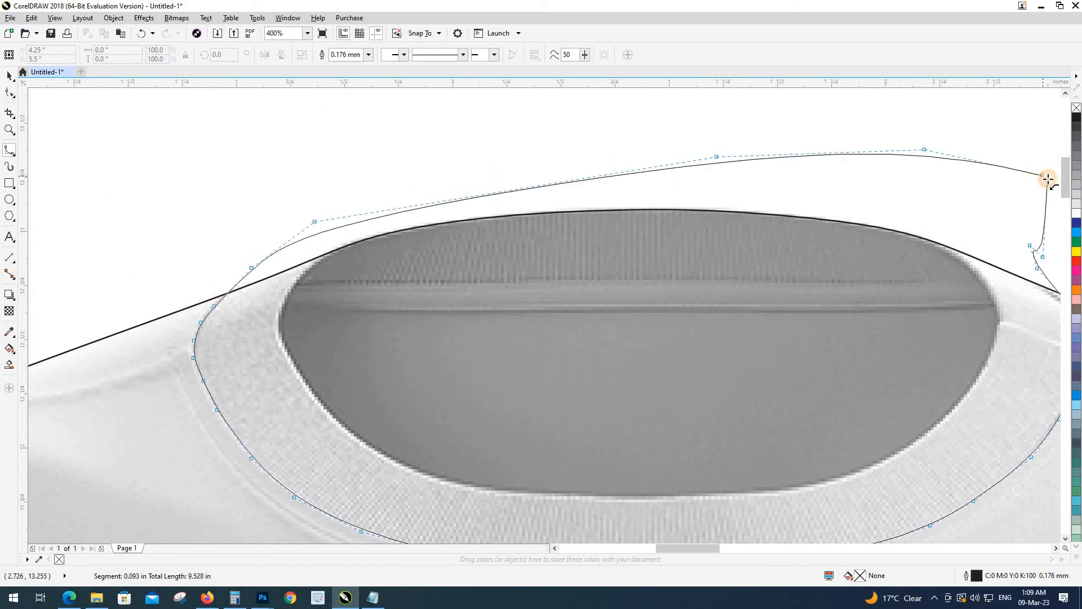
pyautogui.click(1048, 180)
# Step: Intersect the collar curve with the shirt outline, then delete the helper curve
pyautogui.scroll(-2, 489, 259)
pyautogui.keyDown('shift'); pyautogui.click(642, 305); pyautogui.keyUp('shift')
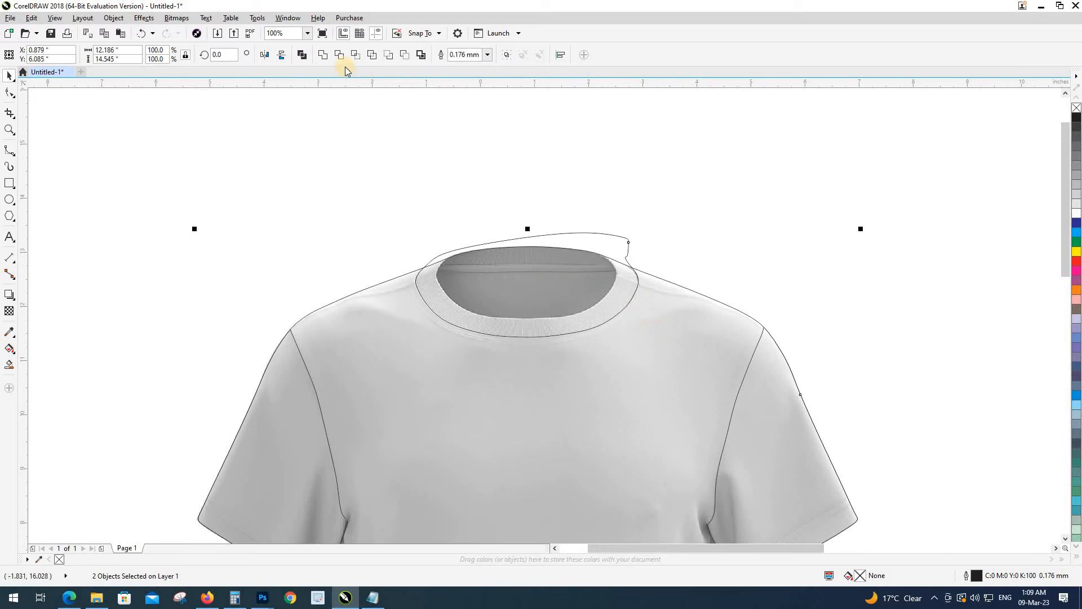
pyautogui.click(580, 243)
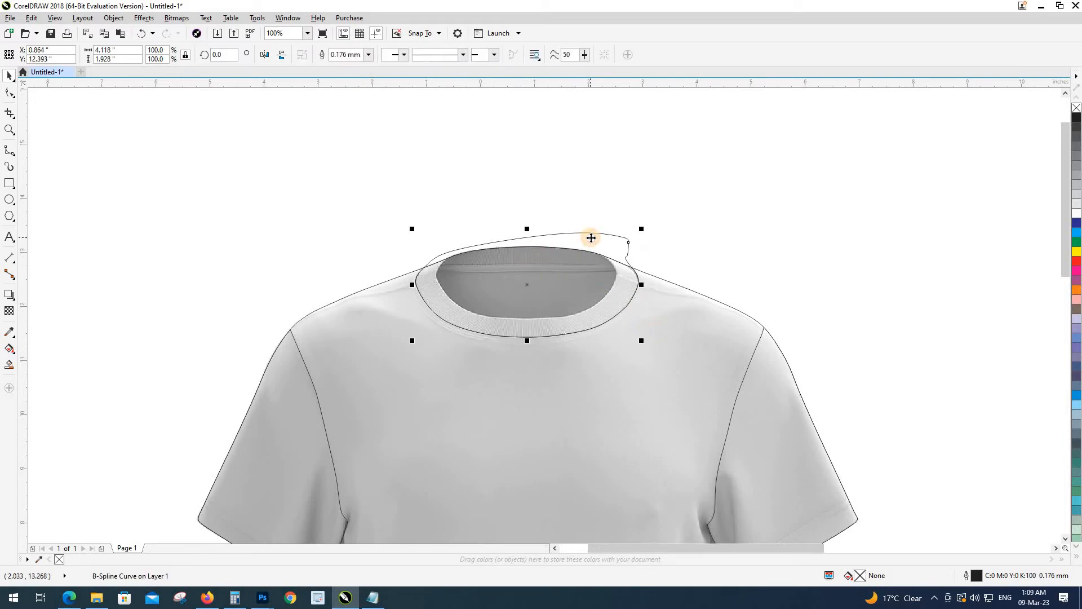
pyautogui.press('Delete')
# Step: Start a B-spline curve above the neck opening, down its left edge and across the opening
pyautogui.scroll(2, 475, 269)
pyautogui.press('space')
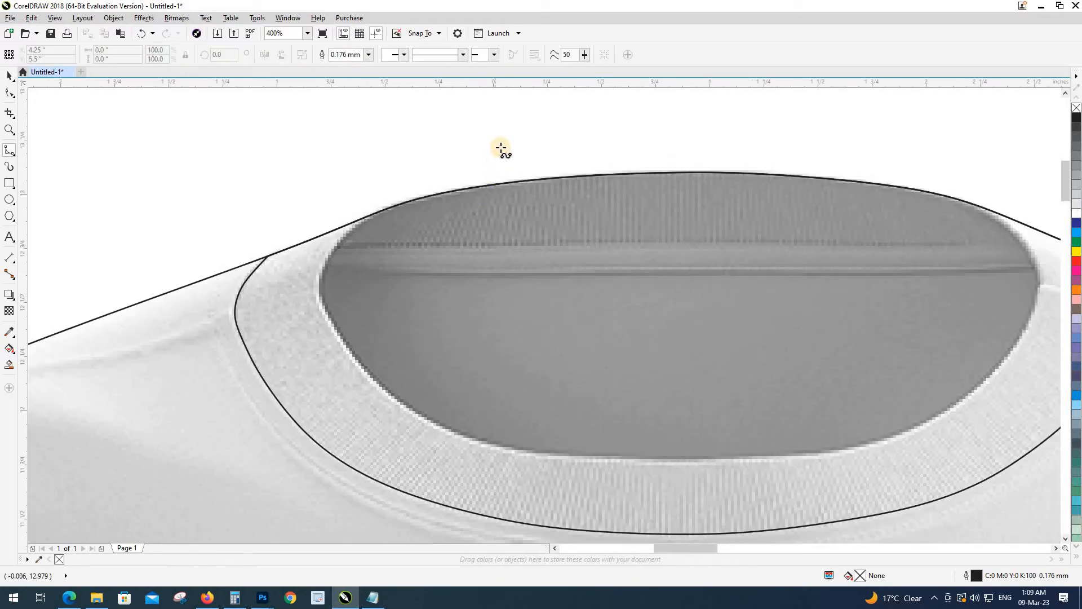
pyautogui.click(507, 135)
pyautogui.click(456, 163)
pyautogui.click(402, 198)
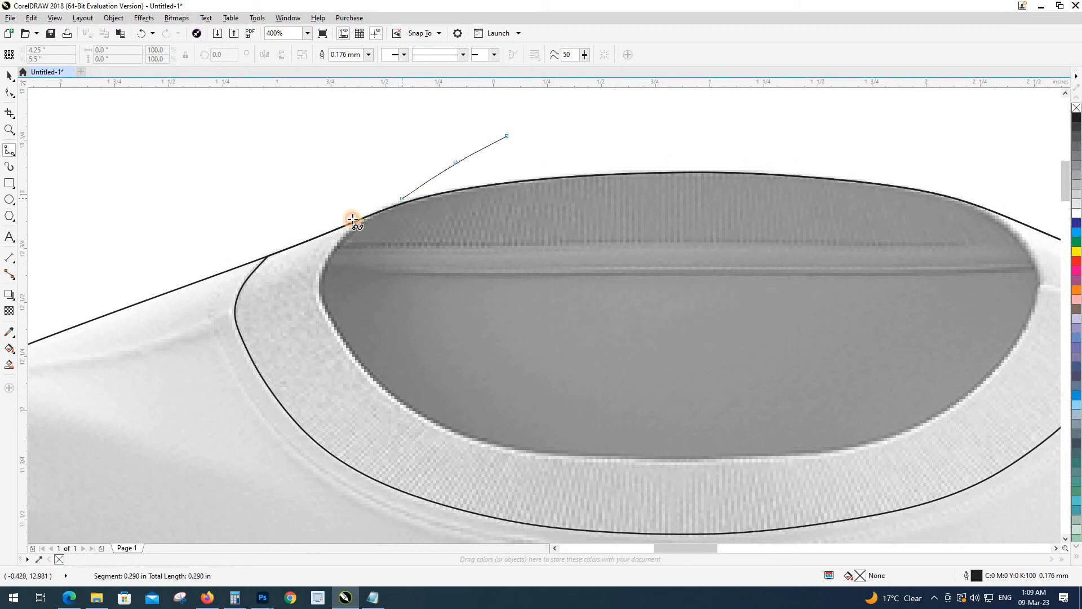
pyautogui.click(358, 225)
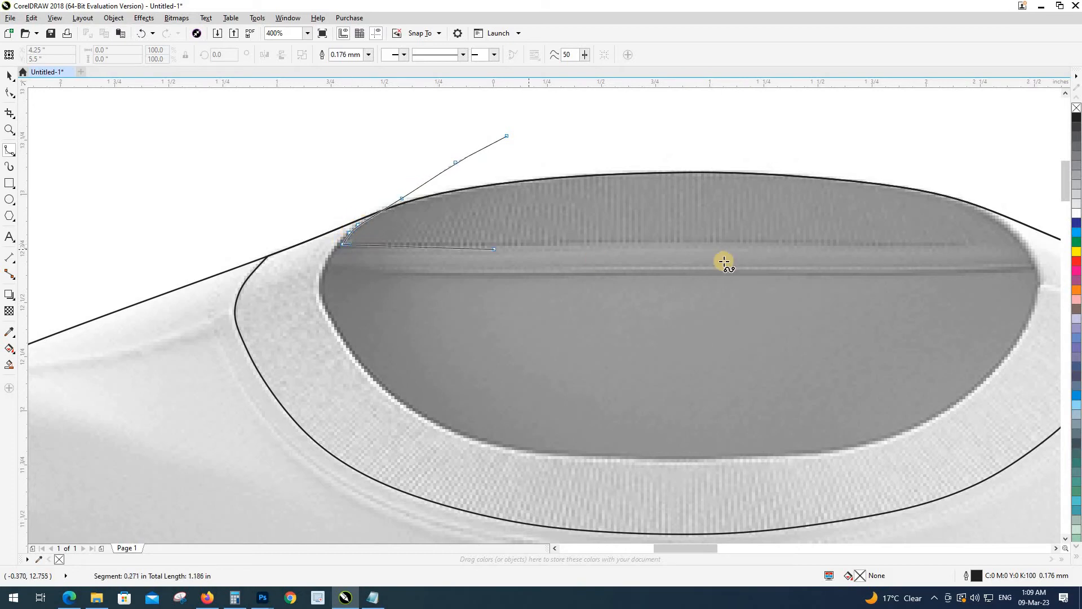
pyautogui.moveTo(826, 261); pyautogui.dragTo(622, 280)
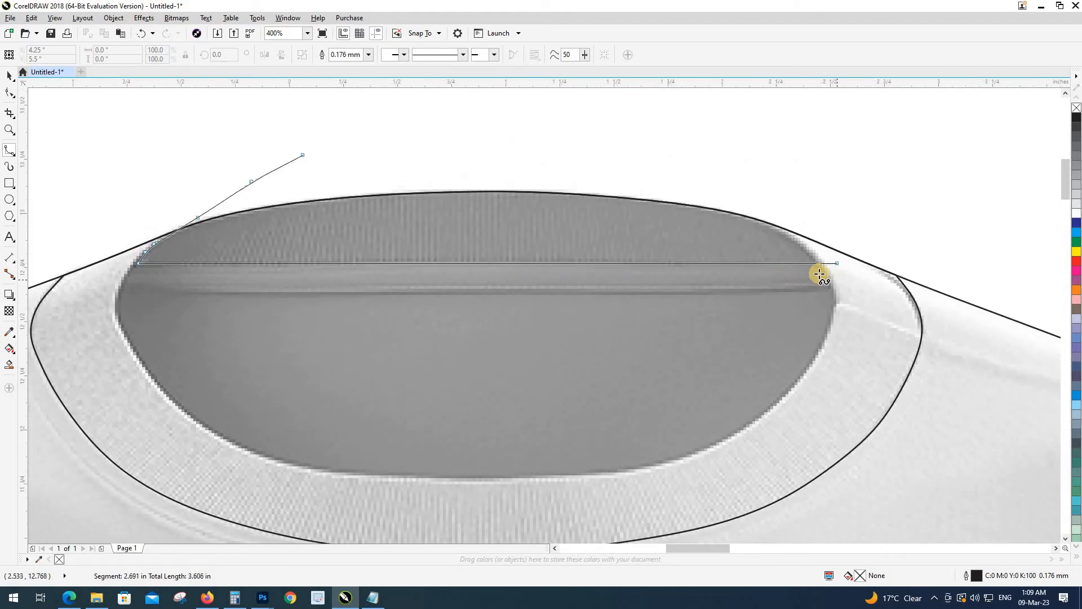
# Step: Run the curve up the opening's right edge and arc it back over the neck top to close it
pyautogui.click(771, 264)
pyautogui.click(804, 247)
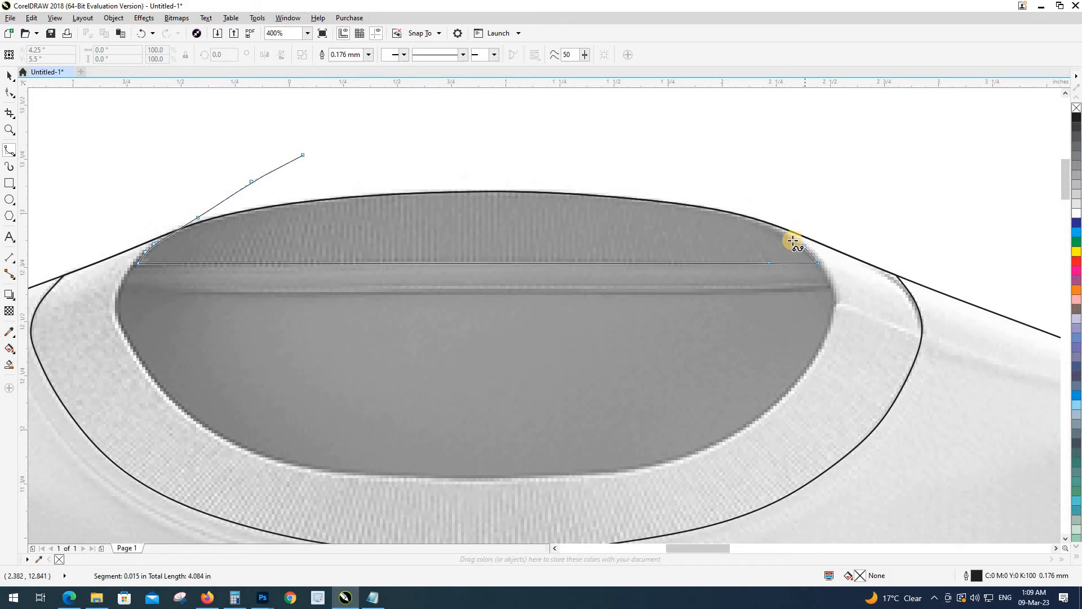
pyautogui.click(751, 192)
pyautogui.click(572, 133)
pyautogui.click(399, 118)
pyautogui.click(303, 121)
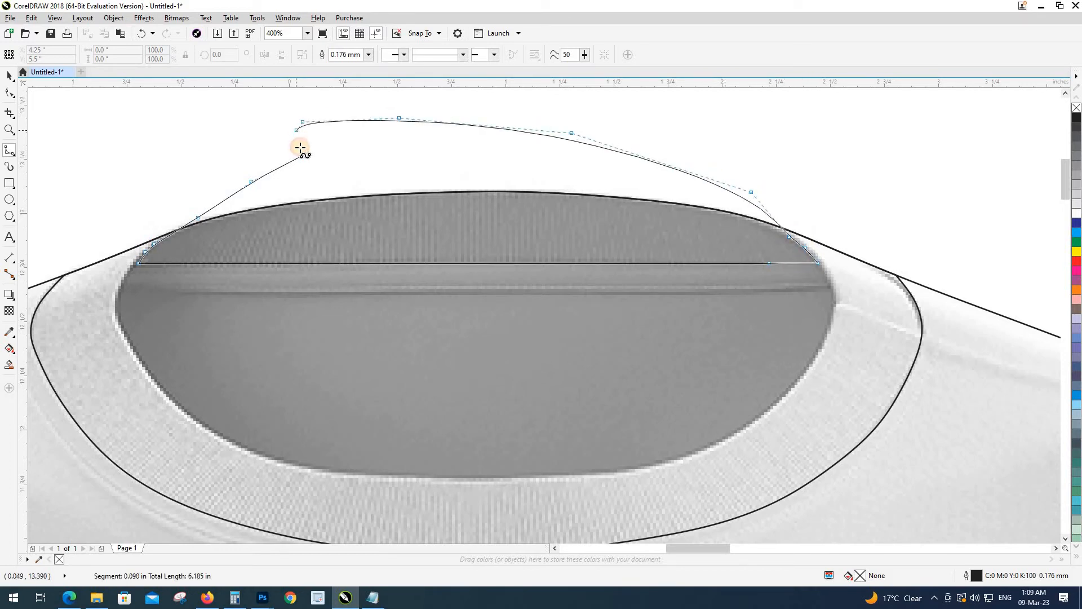
pyautogui.click(302, 155)
pyautogui.press('space')
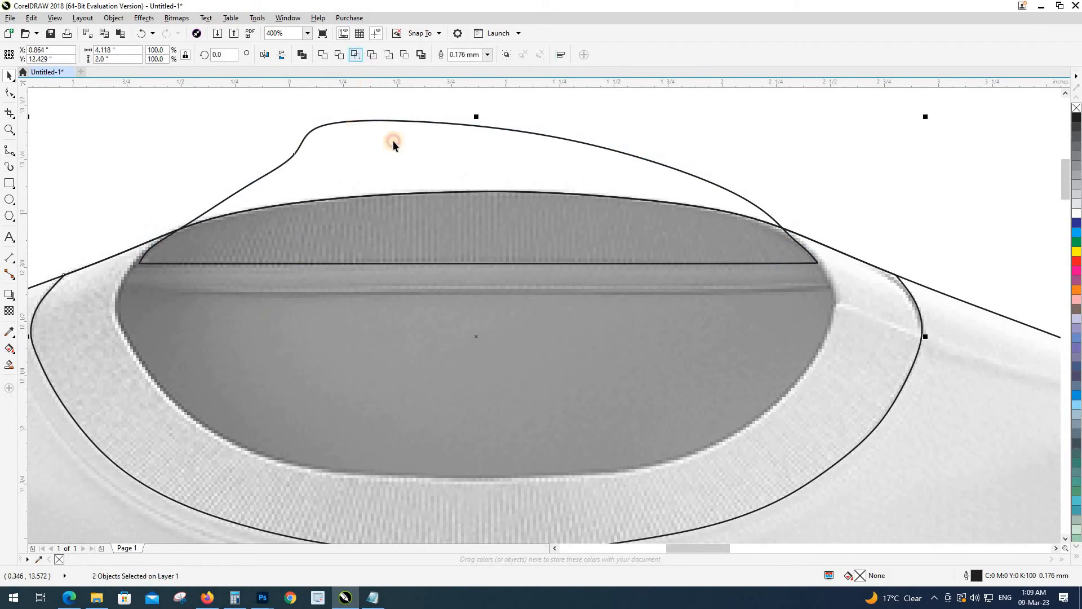
# Step: Delete the helper curve over the neck
pyautogui.press('Delete')
pyautogui.scroll(-1, 448, 196)
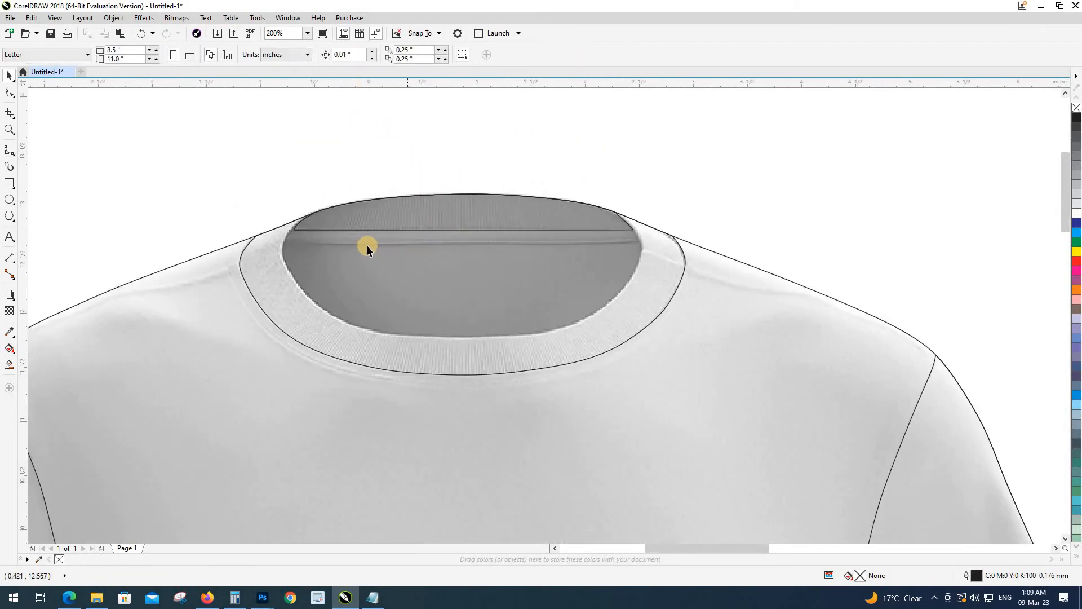
pyautogui.scroll(1, 367, 245)
pyautogui.press('space')
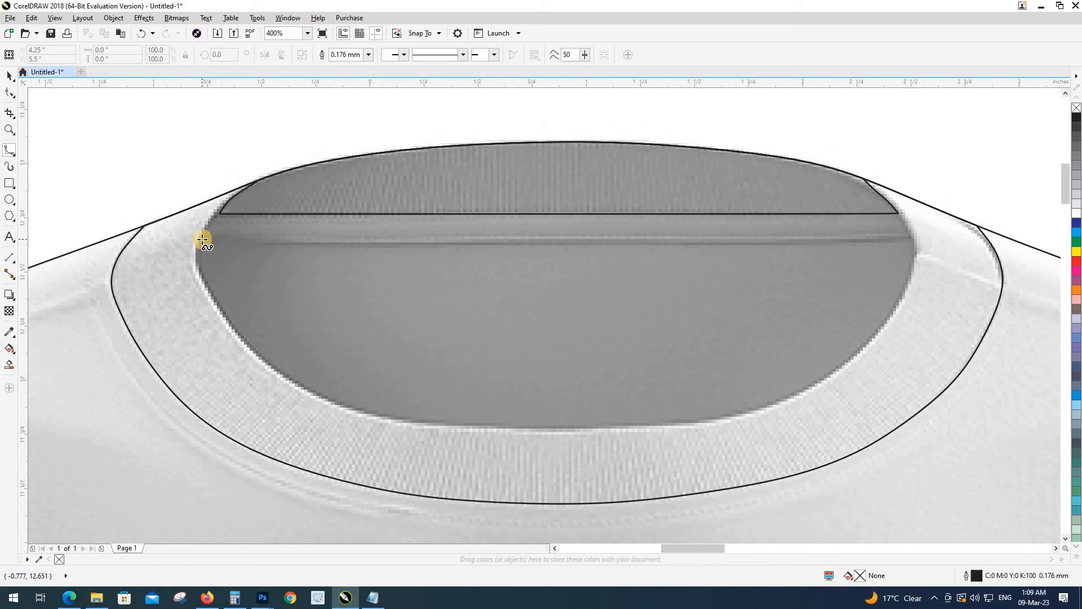
# Step: Trace the top and right side of the inner neck opening with B-spline points
pyautogui.click(231, 241)
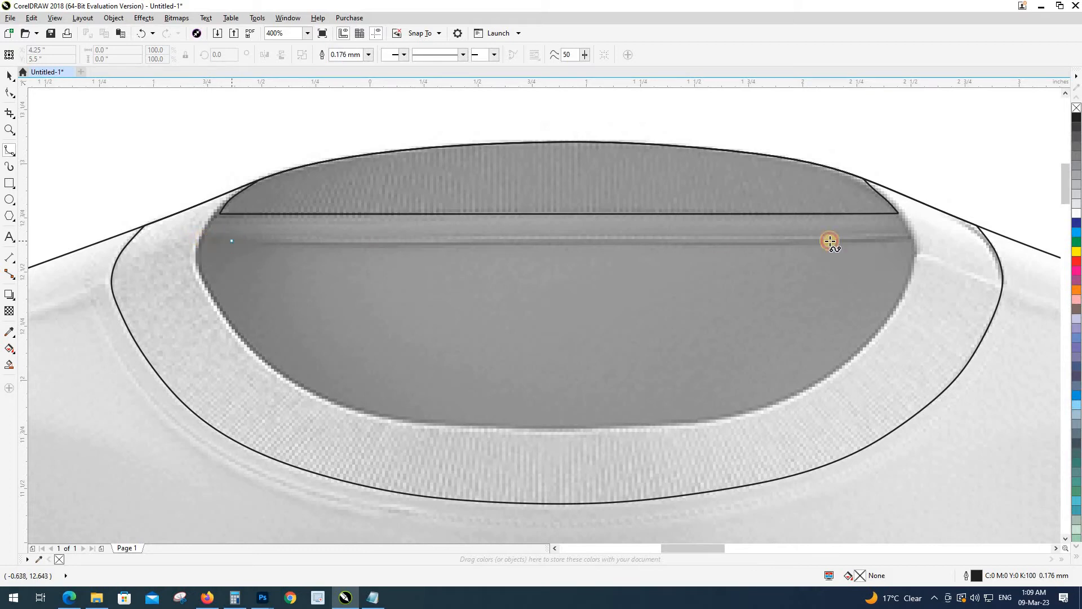
pyautogui.click(883, 241)
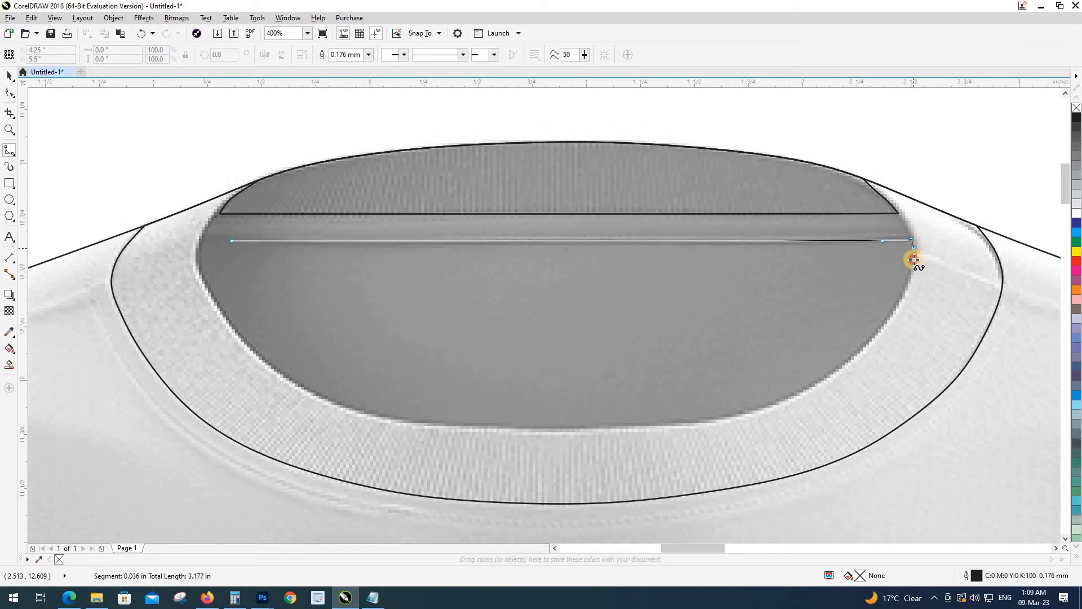
pyautogui.click(903, 296)
pyautogui.click(884, 328)
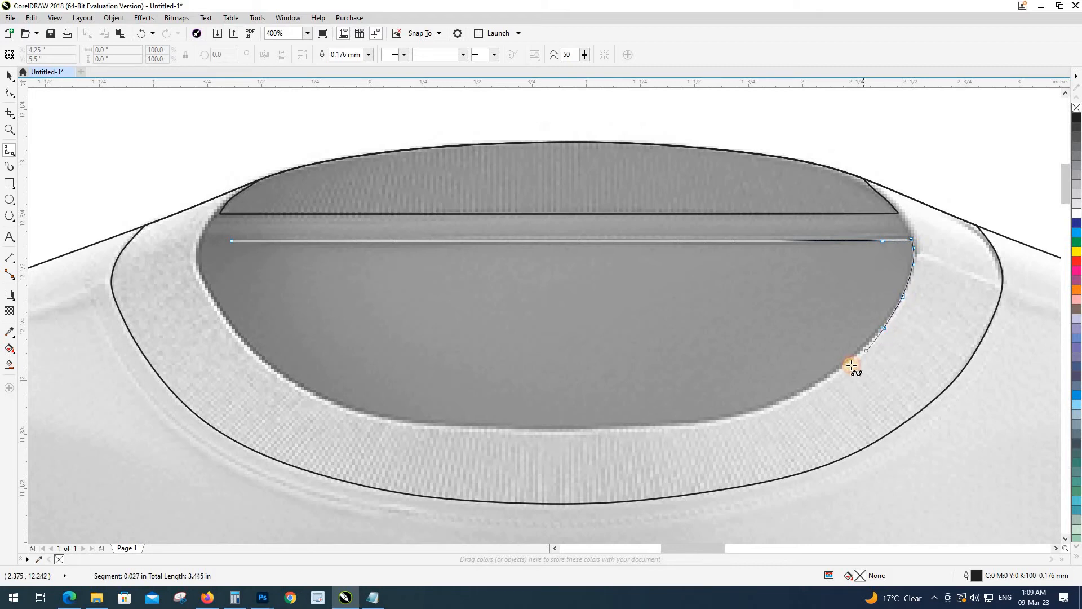
pyautogui.click(849, 364)
pyautogui.click(807, 389)
pyautogui.click(765, 408)
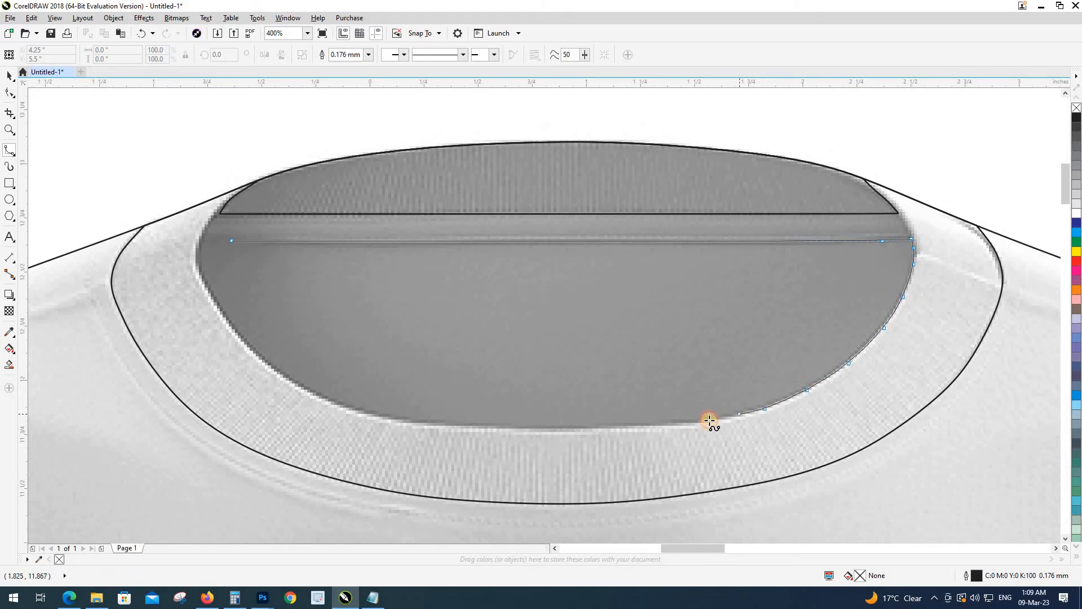
pyautogui.click(708, 420)
# Step: Follow the opening's lower and left edges and close the curve at its start point
pyautogui.click(644, 426)
pyautogui.click(566, 430)
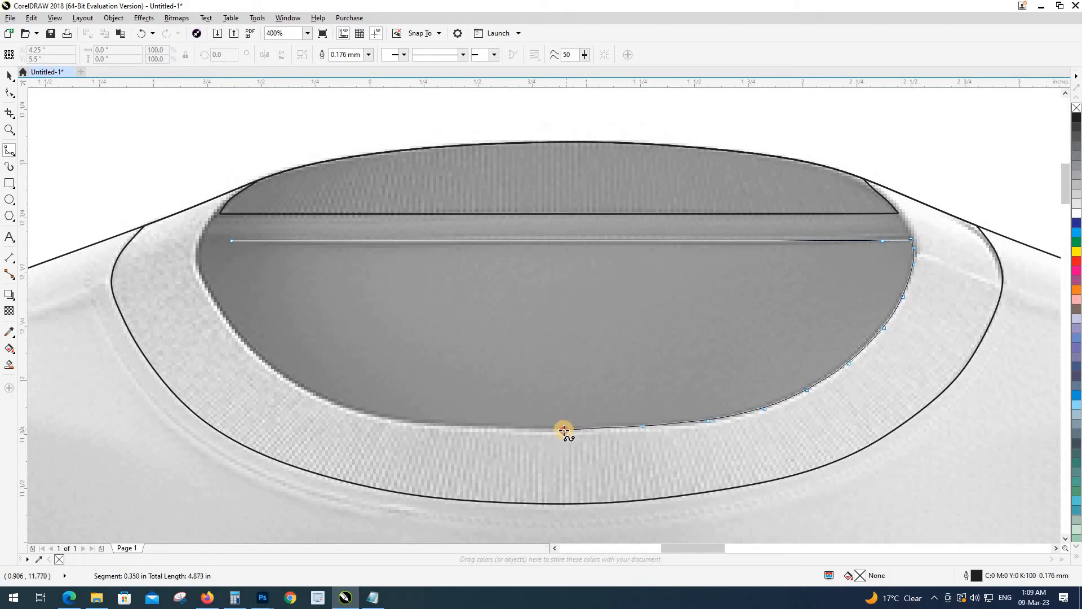
pyautogui.click(449, 426)
pyautogui.click(381, 417)
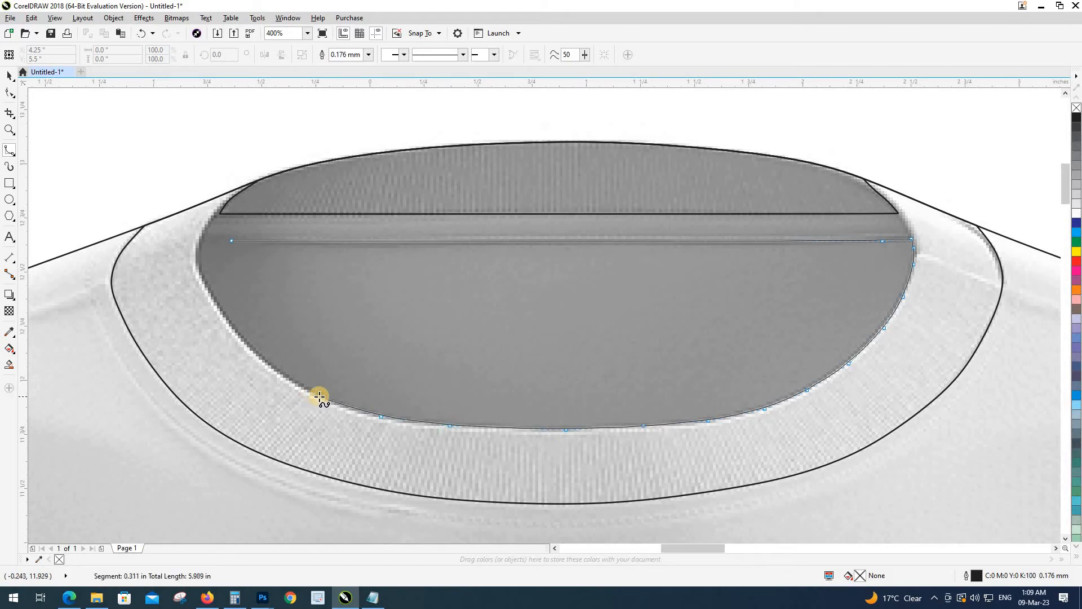
pyautogui.click(319, 398)
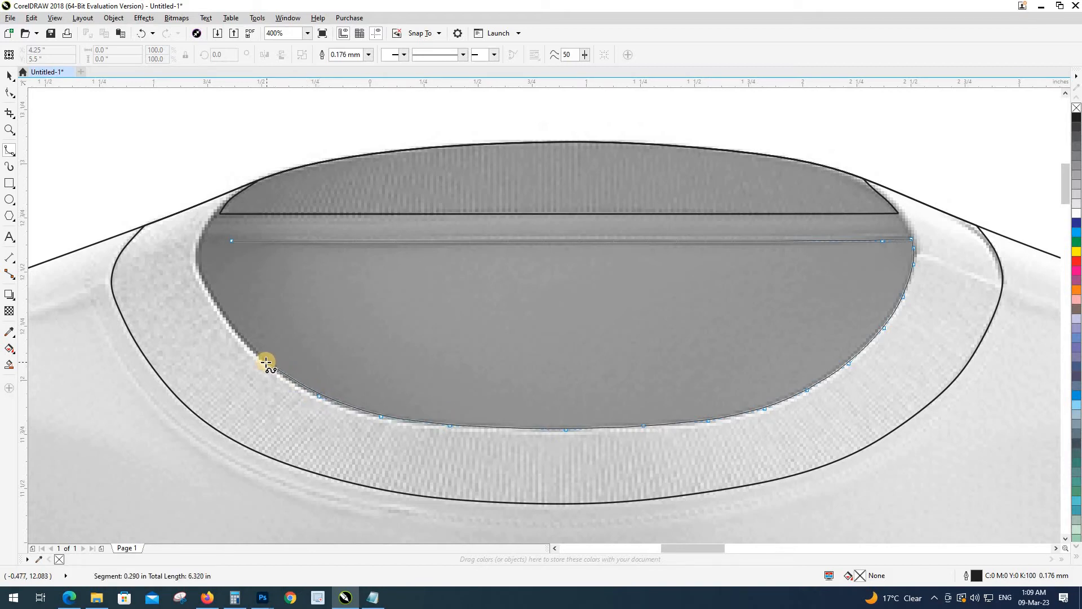
pyautogui.click(266, 362)
pyautogui.click(224, 315)
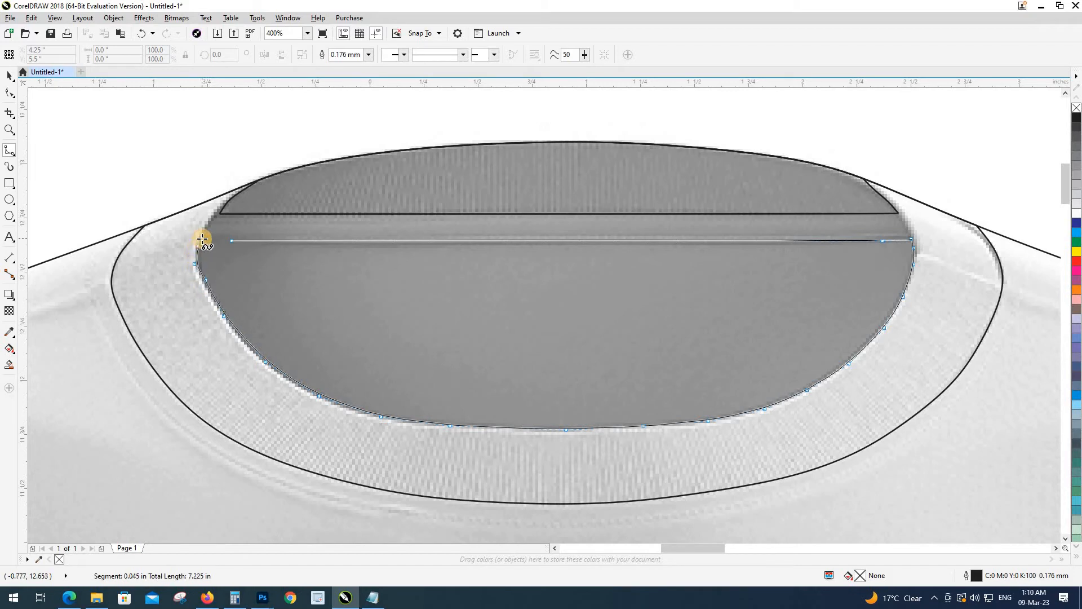
pyautogui.click(231, 241)
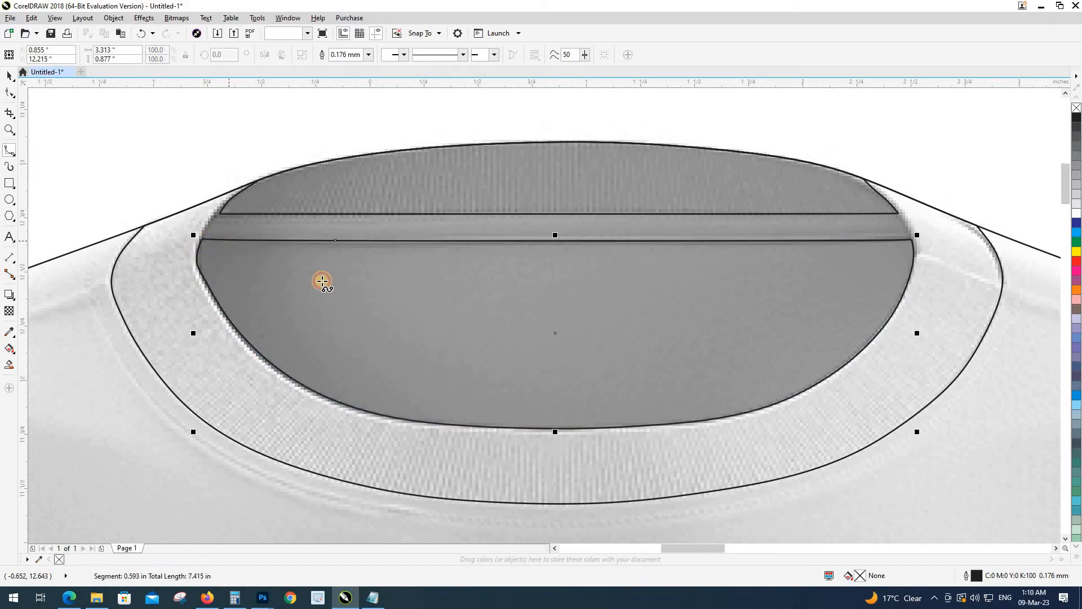
pyautogui.scroll(-2, 322, 281)
# Step: Select the shirt photo and return to the B-spline tool
pyautogui.press('space')
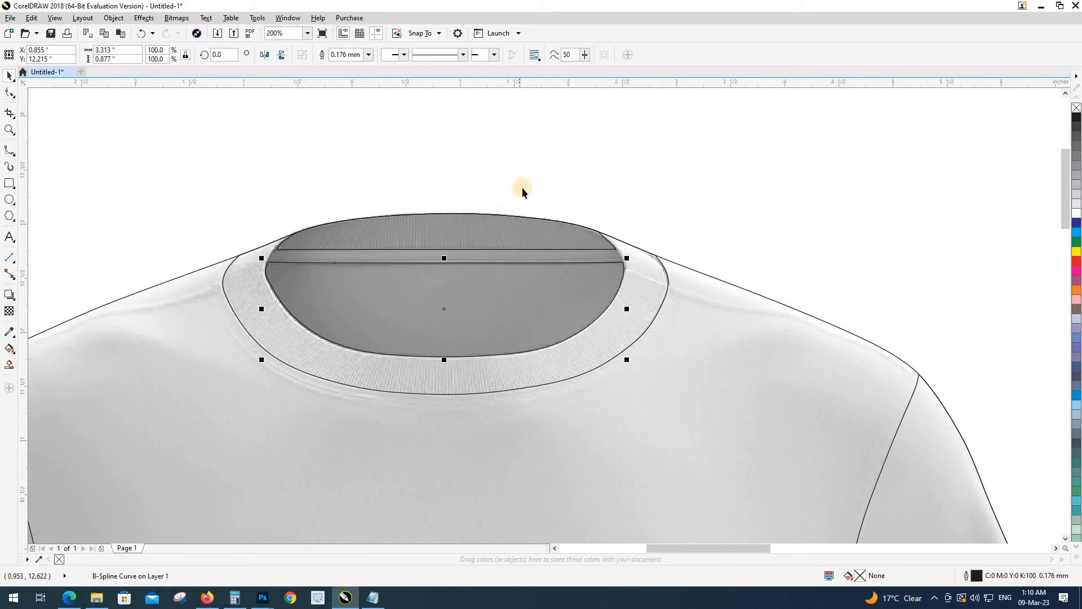
pyautogui.click(551, 256)
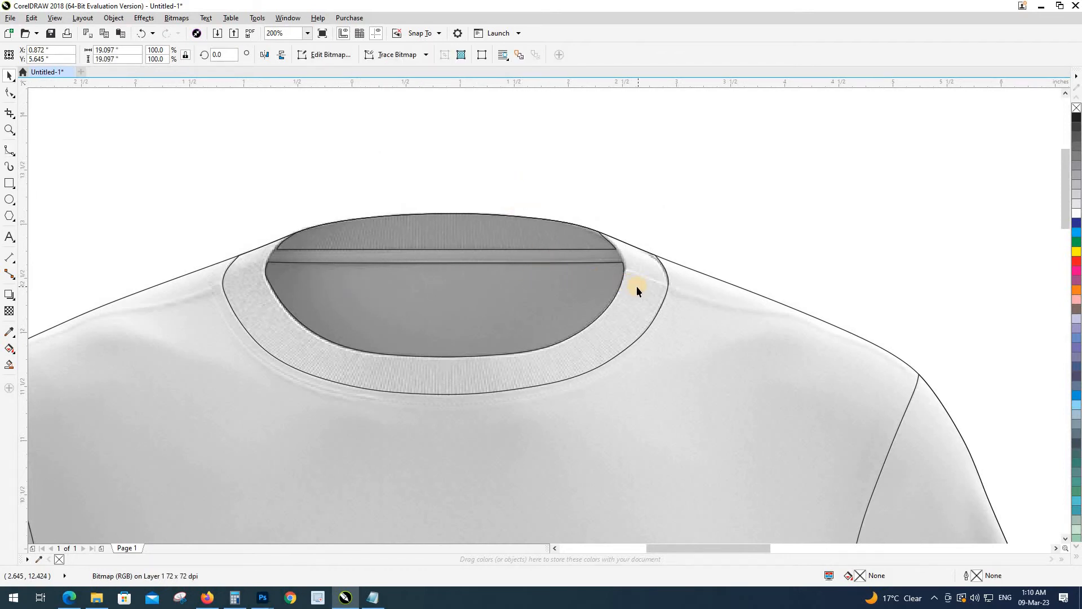
pyautogui.press('space')
pyautogui.scroll(4, 609, 257)
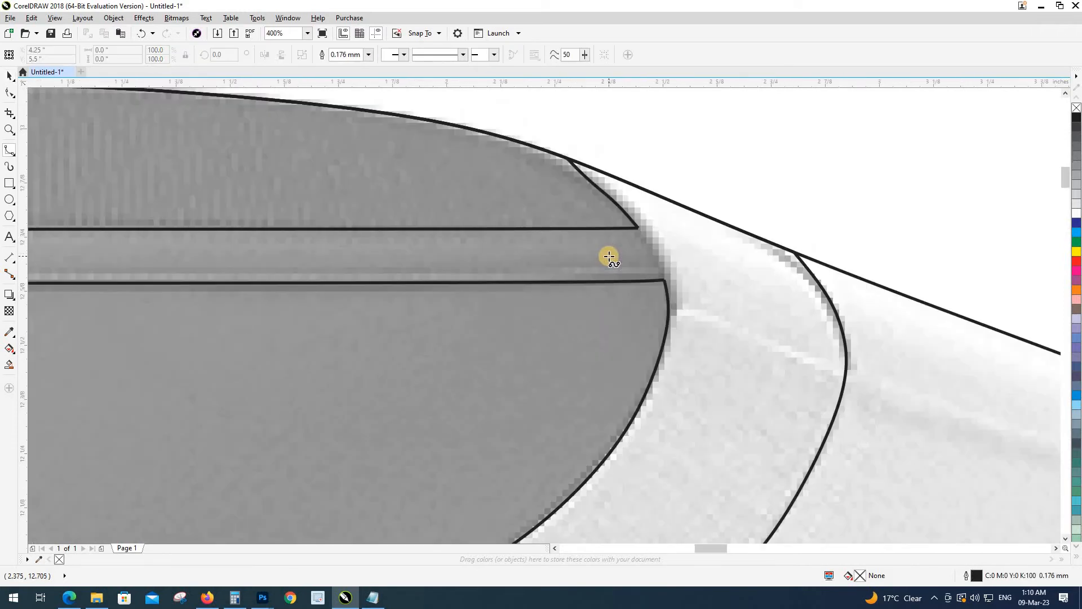
pyautogui.scroll(-2, 596, 260)
# Step: Draw a small closed curve along the right edge of the neckline top
pyautogui.click(504, 153)
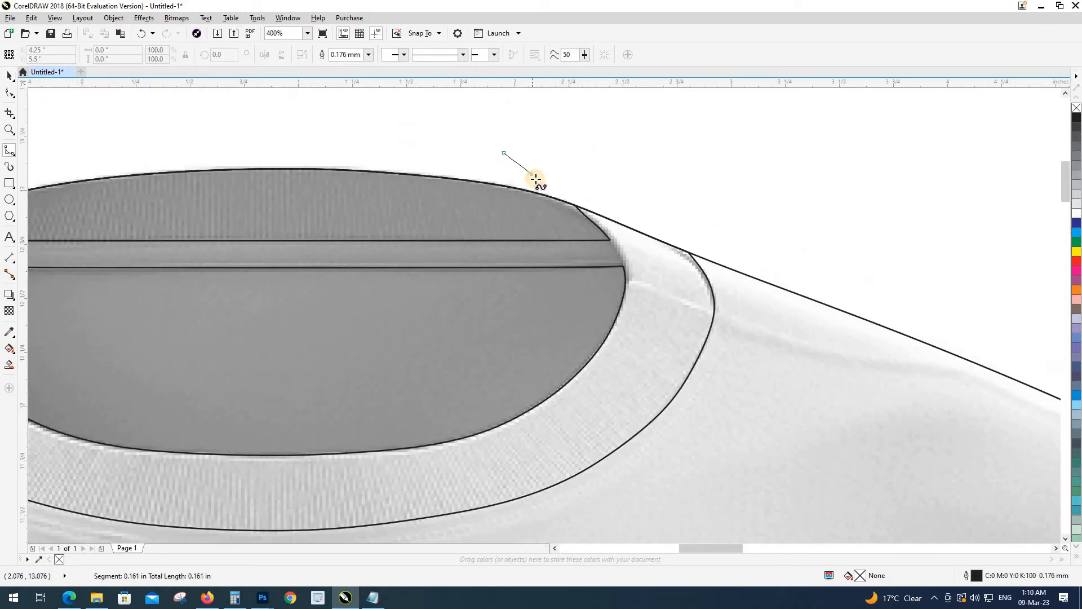
pyautogui.click(536, 180)
pyautogui.click(597, 225)
pyautogui.click(616, 241)
pyautogui.click(624, 265)
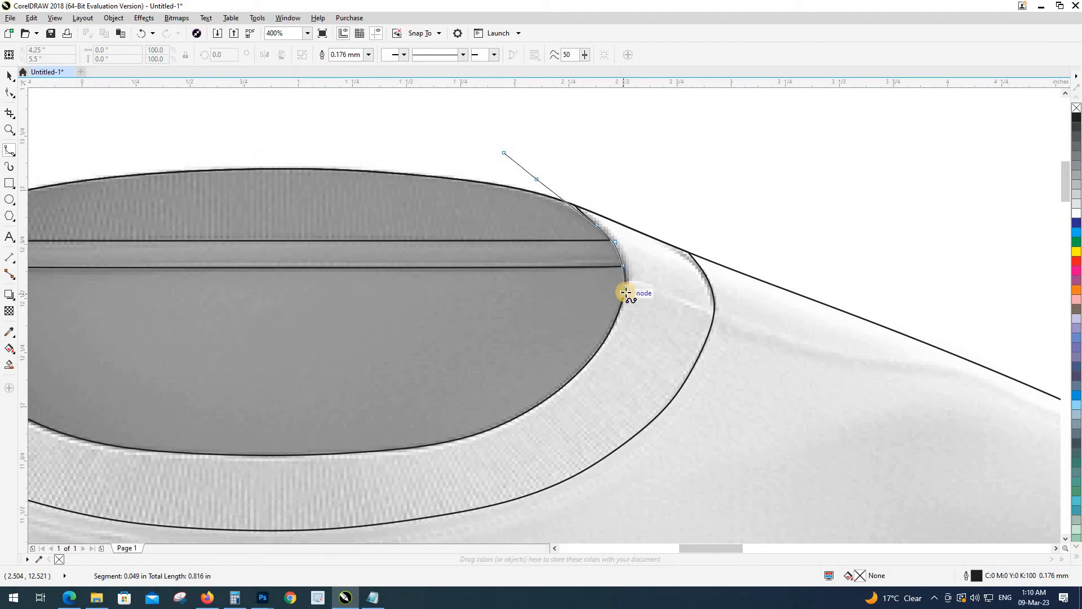
pyautogui.click(626, 292)
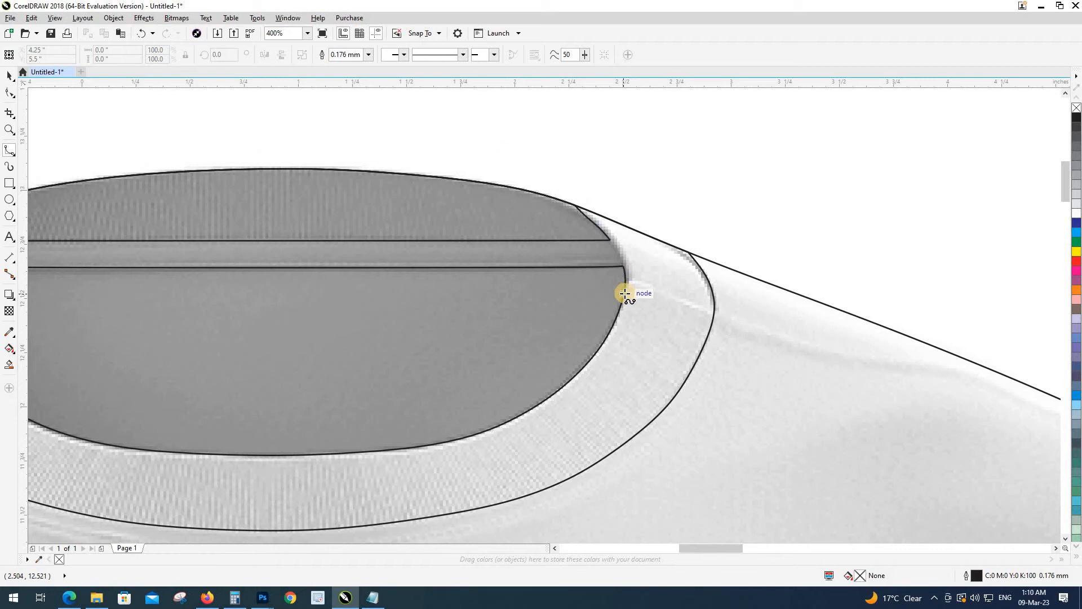
pyautogui.scroll(-4, 488, 235)
# Step: Select the traced neckline curve, then clear the selection
pyautogui.press('space')
pyautogui.scroll(2, 408, 300)
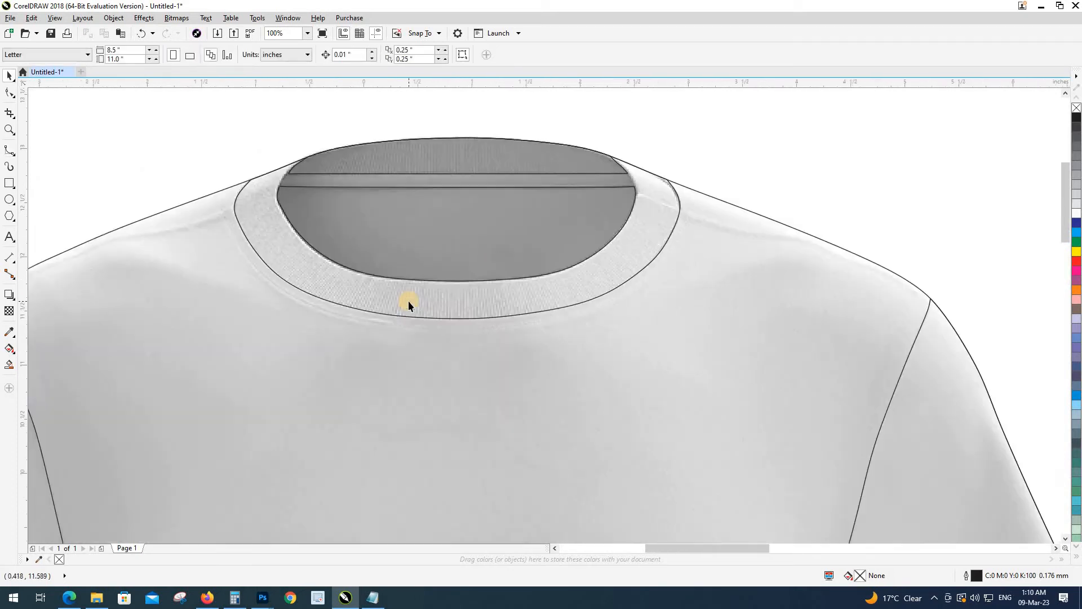
pyautogui.scroll(-3, 415, 288)
pyautogui.click(415, 289)
pyautogui.scroll(2, 415, 288)
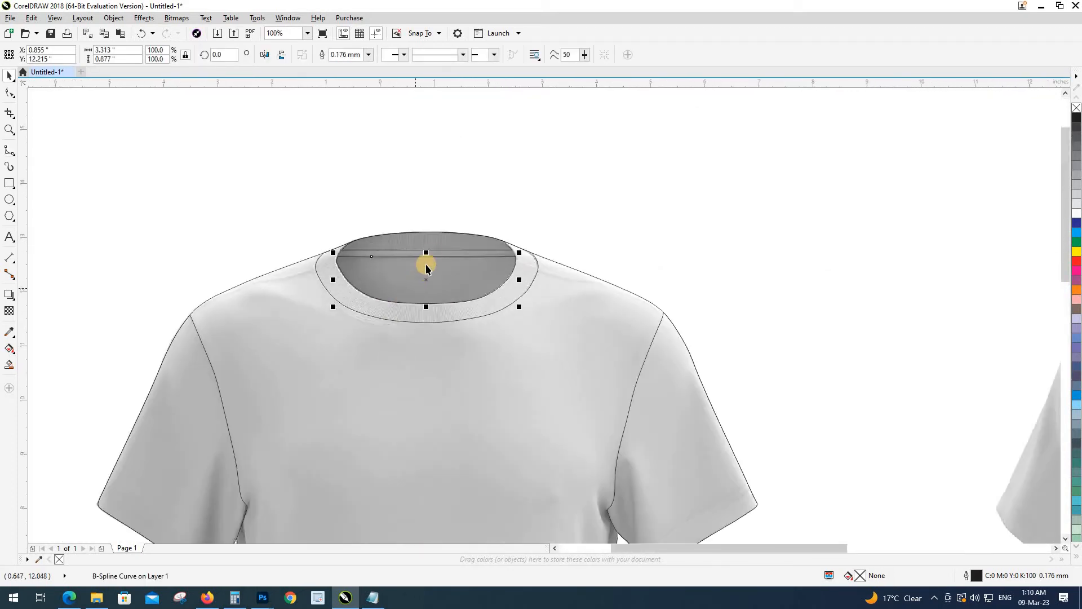
pyautogui.press('Escape')
pyautogui.scroll(2, 421, 253)
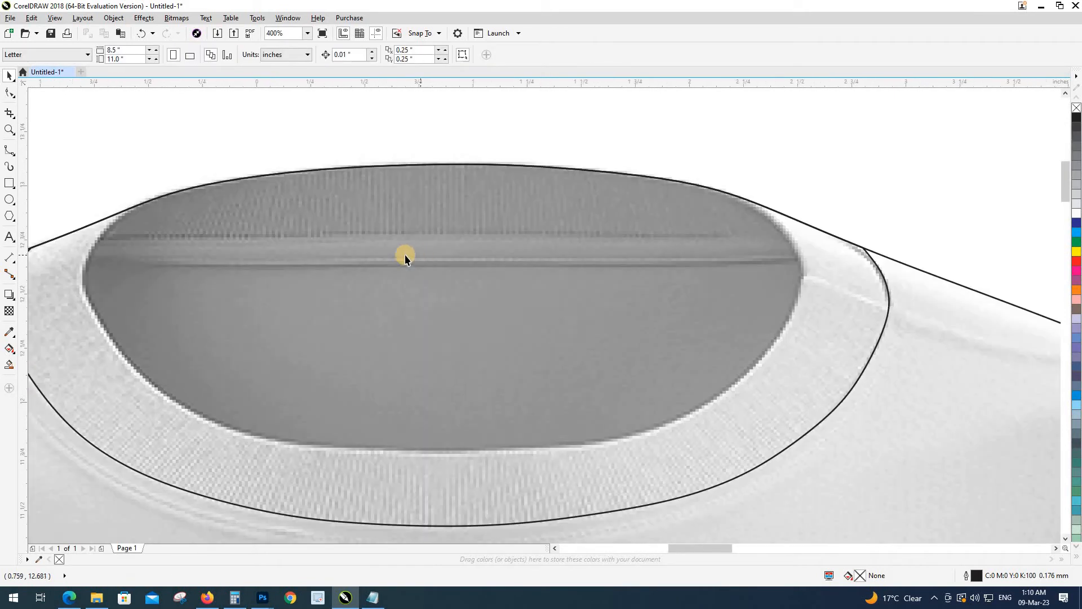
# Step: Start a new B-spline curve at the upper right neckline, tracing down the right side and along the bottom
pyautogui.click(9, 149)
pyautogui.click(674, 150)
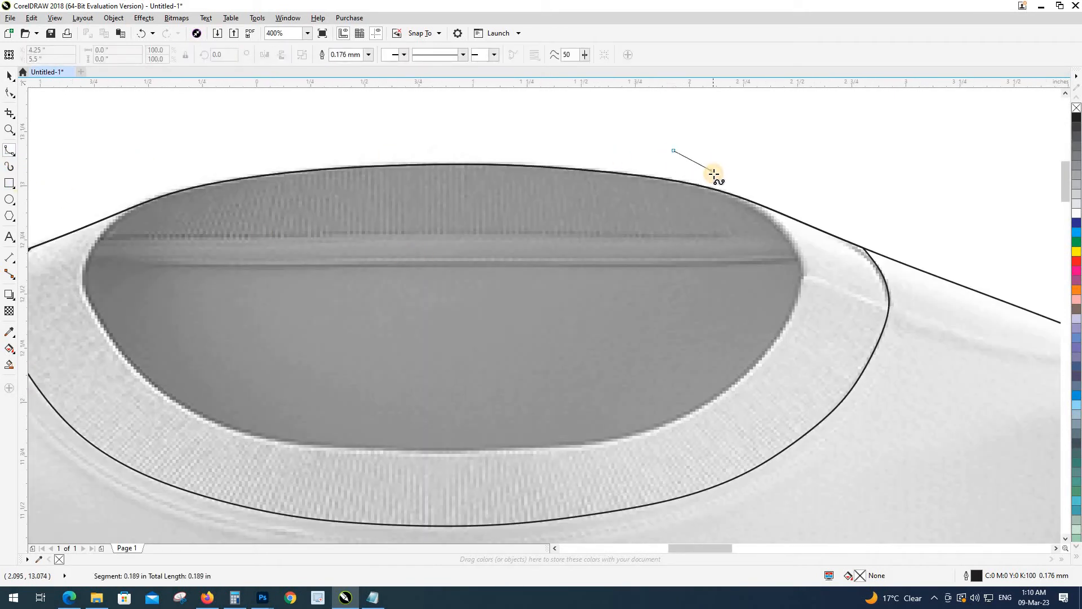
pyautogui.click(713, 174)
pyautogui.click(793, 236)
pyautogui.click(800, 258)
pyautogui.click(803, 276)
pyautogui.click(795, 306)
pyautogui.click(781, 337)
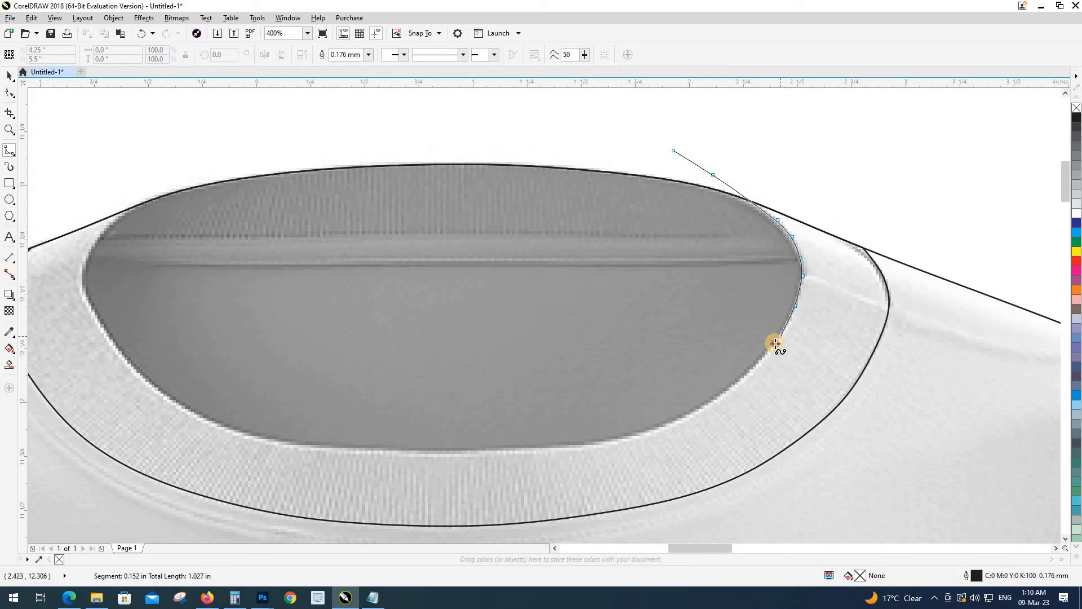
pyautogui.click(746, 377)
pyautogui.click(670, 418)
pyautogui.click(614, 443)
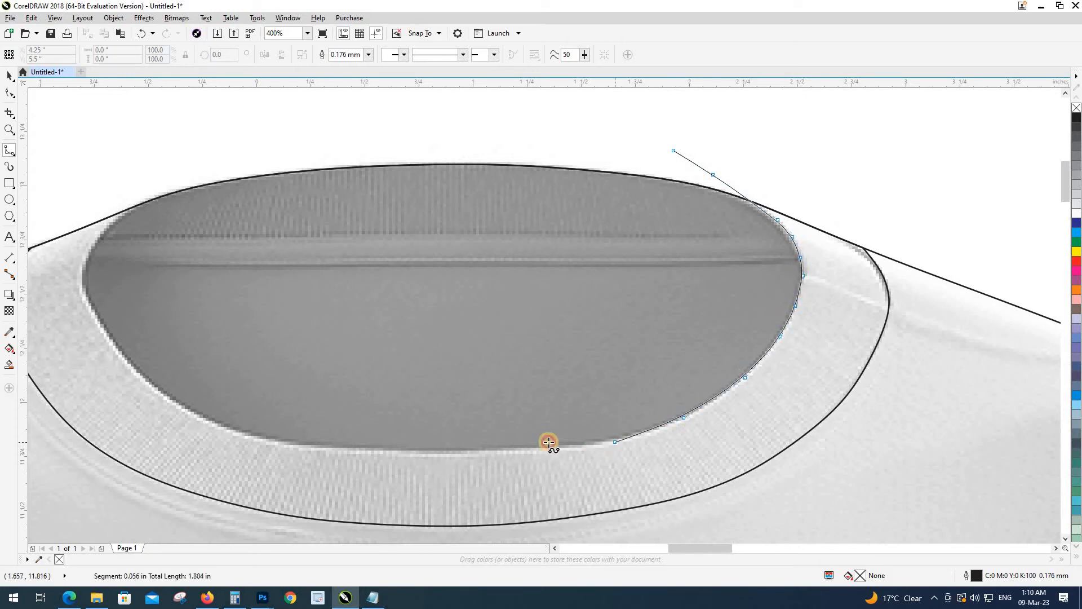
pyautogui.click(525, 450)
pyautogui.click(368, 449)
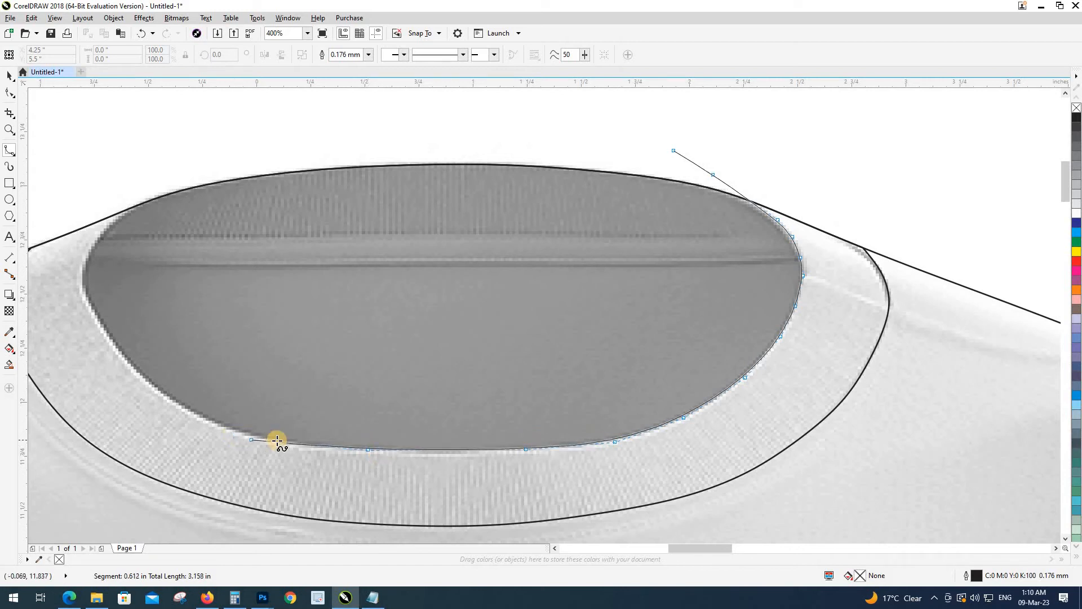
# Step: Trace up the left side, arc above the neck top to close the curve, and add the neckline outline to the selection
pyautogui.click(276, 440)
pyautogui.click(221, 425)
pyautogui.click(165, 394)
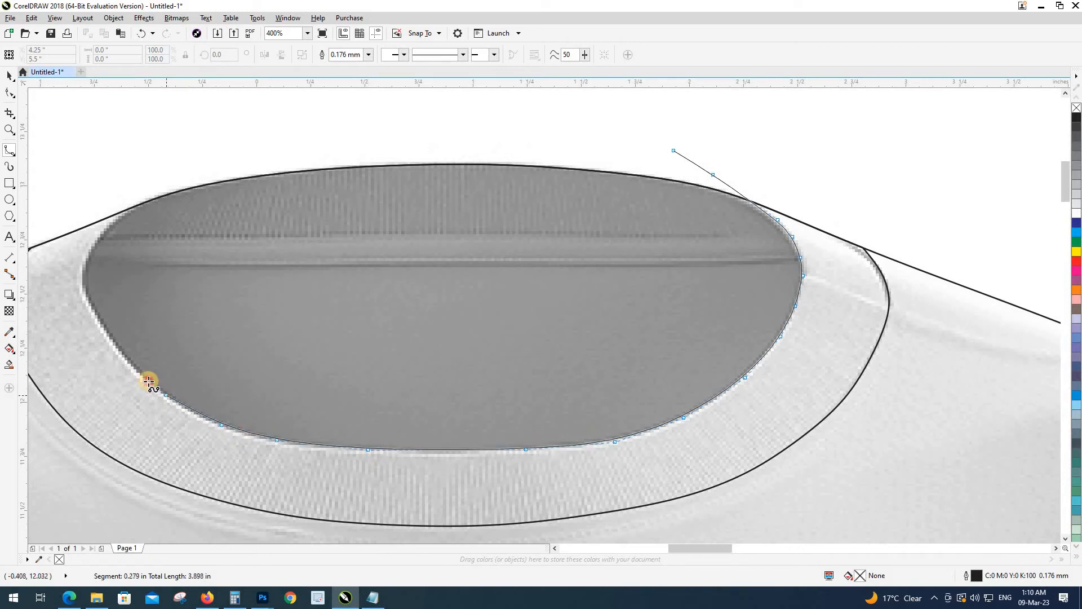
pyautogui.click(129, 362)
pyautogui.click(101, 324)
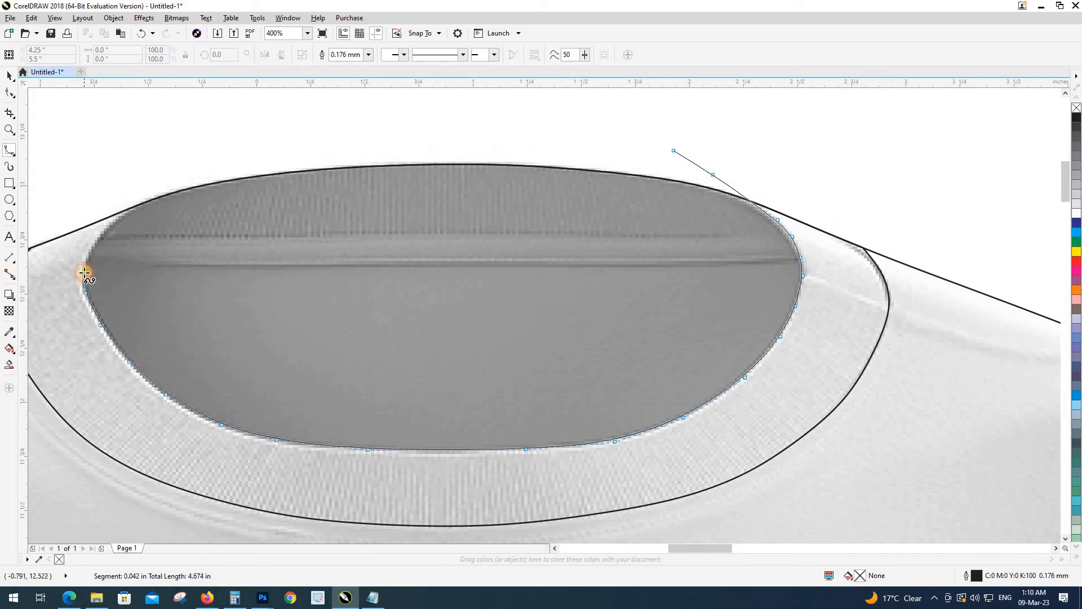
pyautogui.click(91, 251)
pyautogui.click(108, 231)
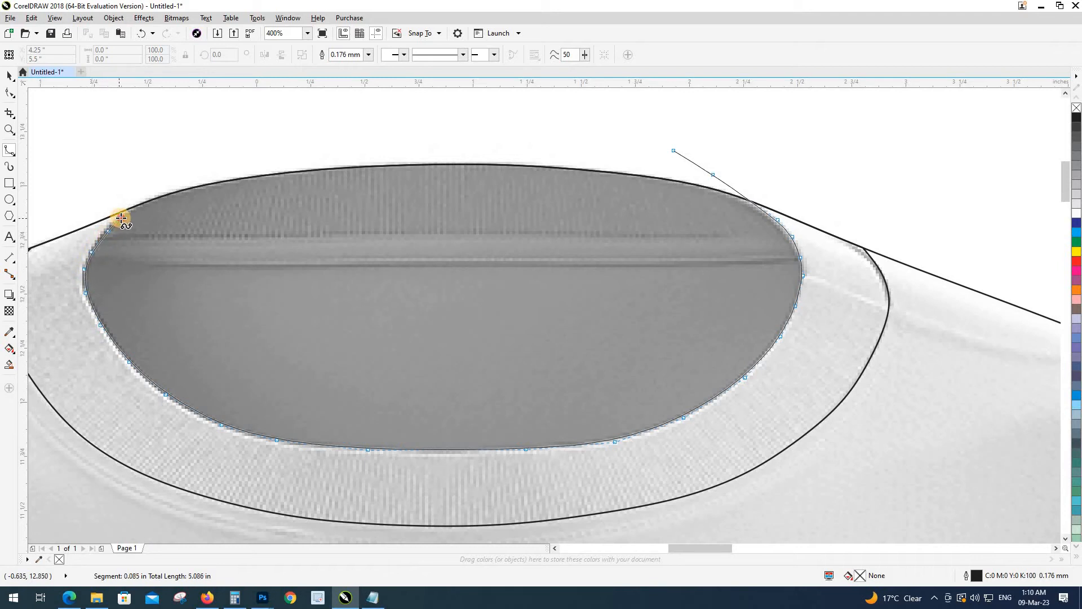
pyautogui.click(121, 218)
pyautogui.click(244, 160)
pyautogui.click(410, 133)
pyautogui.click(575, 116)
pyautogui.click(630, 123)
pyautogui.click(675, 148)
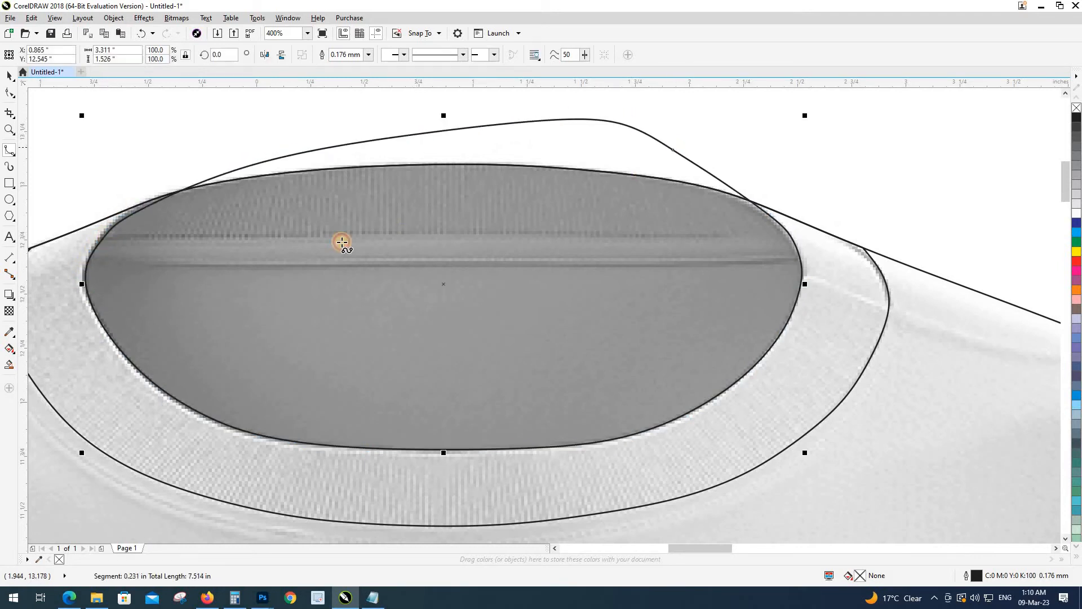
pyautogui.scroll(-2, 342, 243)
pyautogui.keyDown('shift'); pyautogui.click(593, 289); pyautogui.keyUp('shift')
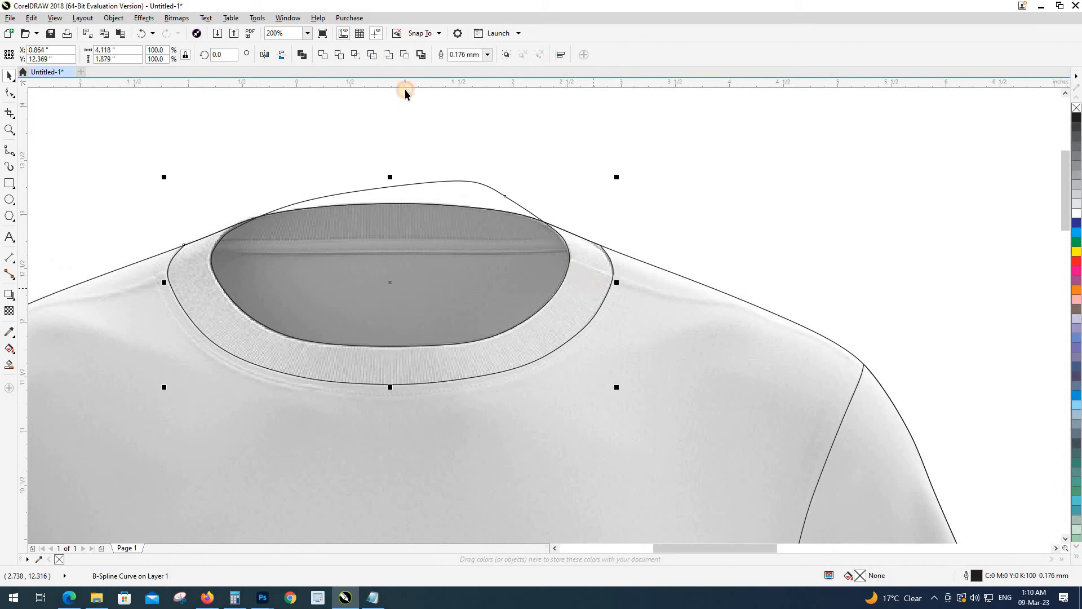
# Step: Delete the oversized neck curve, undo an accidental move, and select the shirt photo
pyautogui.click(425, 191)
pyautogui.press('Delete')
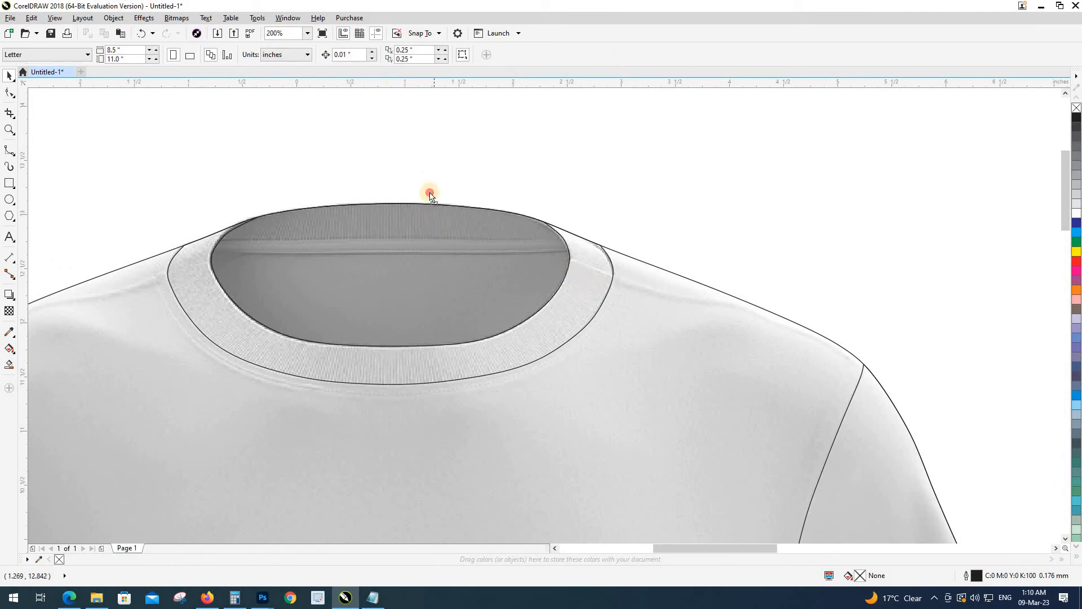
pyautogui.moveTo(430, 253); pyautogui.dragTo(423, 182)
pyautogui.hotkey('ctrl', 'z')
pyautogui.click(324, 249)
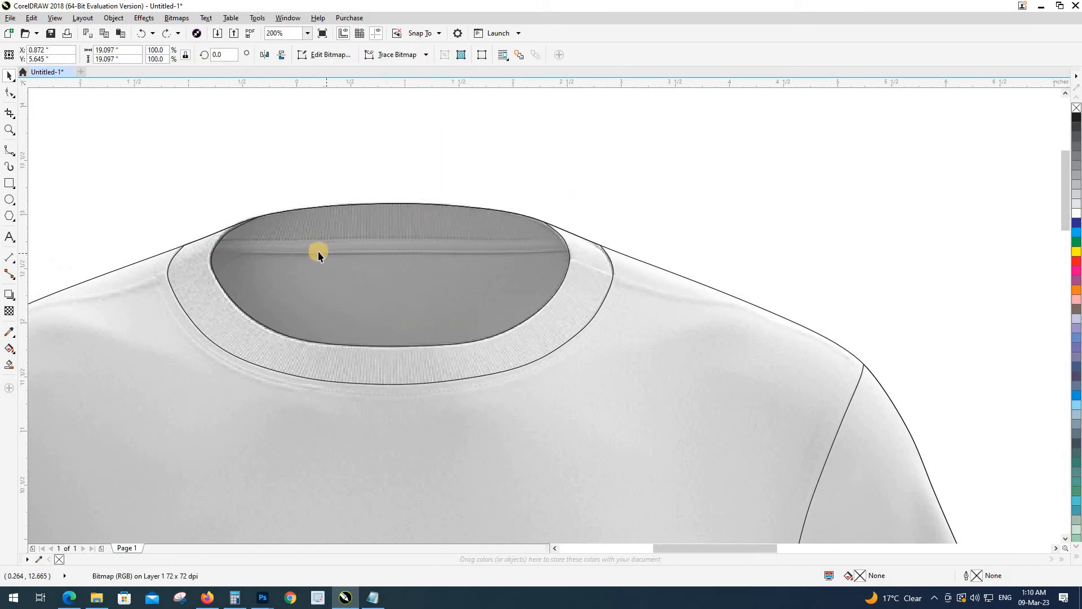
# Step: Draw a closed B-spline loop over the top of the neck opening
pyautogui.scroll(2, 318, 251)
pyautogui.click(9, 151)
pyautogui.click(294, 119)
pyautogui.click(104, 168)
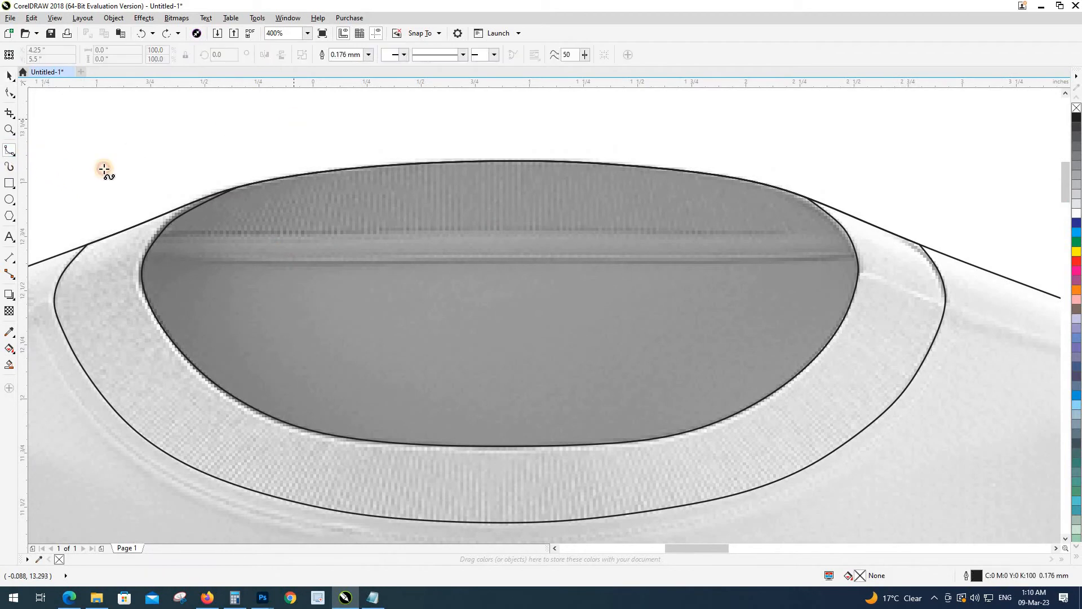
pyautogui.click(78, 213)
pyautogui.click(124, 235)
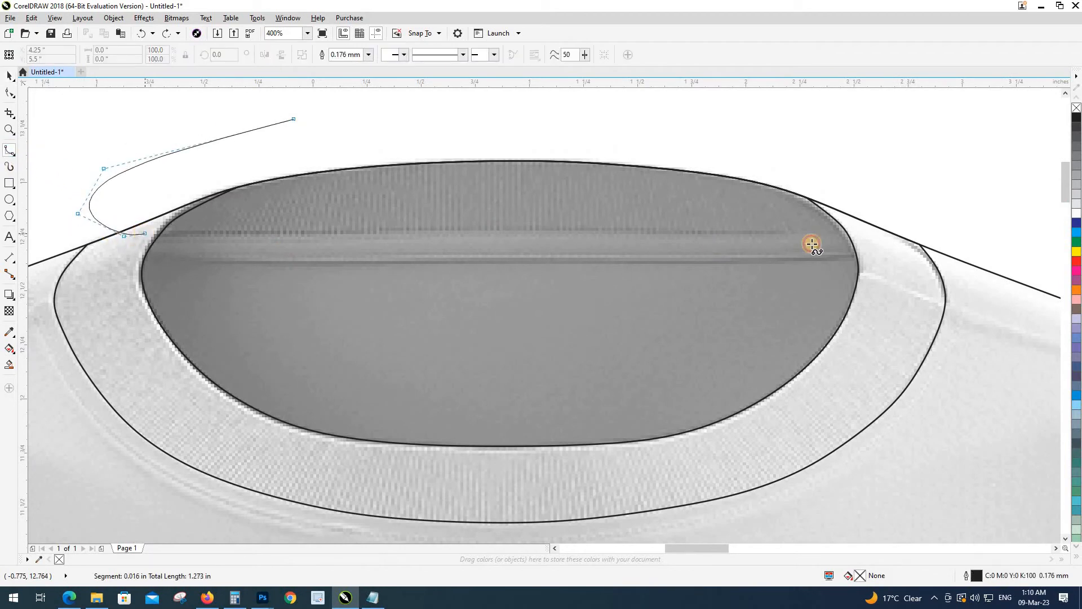
pyautogui.click(862, 230)
pyautogui.click(863, 177)
pyautogui.click(737, 127)
pyautogui.click(502, 102)
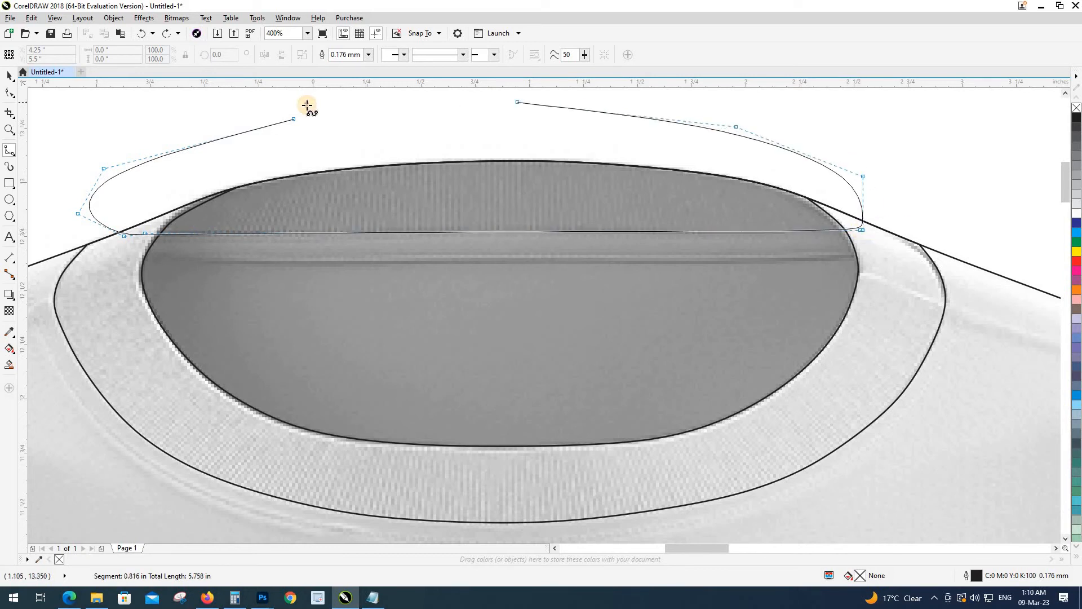
pyautogui.click(307, 105)
pyautogui.click(298, 118)
# Step: Intersect the loop with the inner neck shape, then delete the helper loop
pyautogui.press('space')
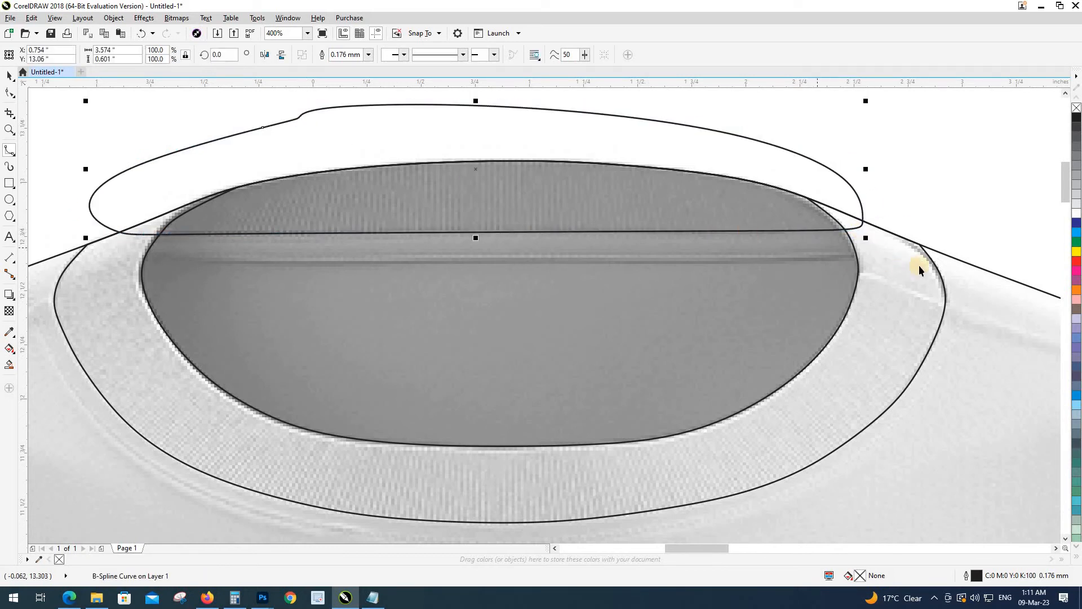
pyautogui.keyDown('shift'); pyautogui.click(839, 264); pyautogui.keyUp('shift')
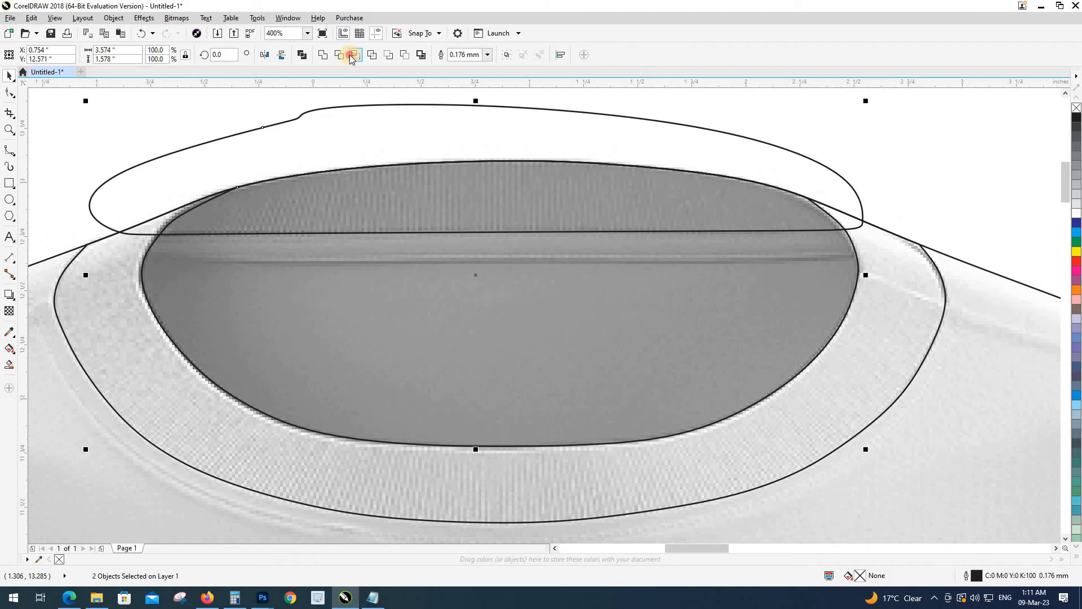
pyautogui.click(312, 126)
pyautogui.press('Delete')
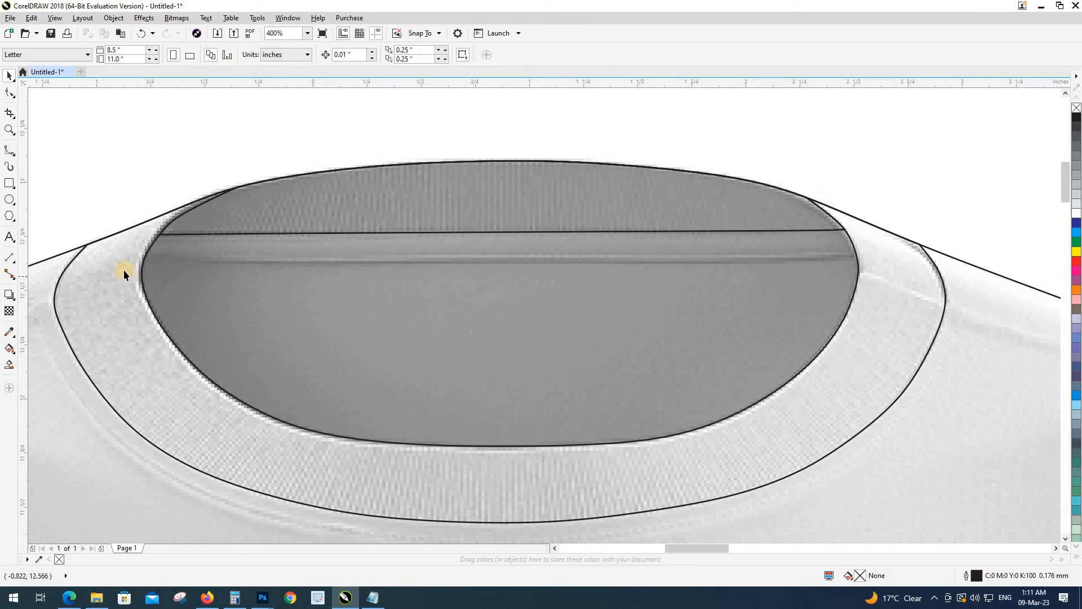
# Step: Trace a freehand curve around the collar band, undoing and then restoring it
pyautogui.press('F5')
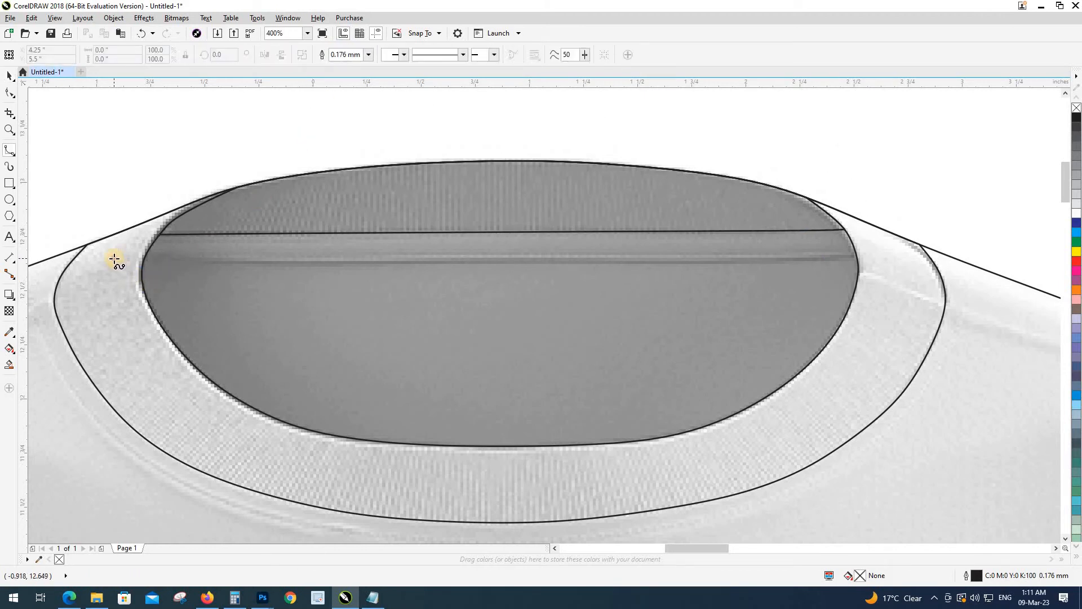
pyautogui.click(115, 259)
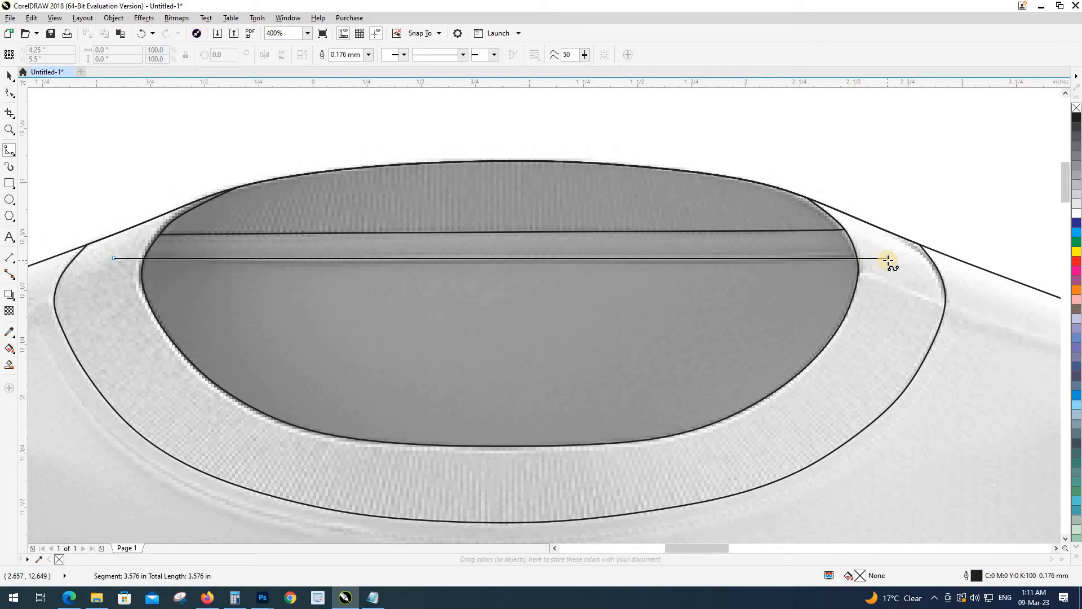
pyautogui.moveTo(888, 259)
pyautogui.mouseDown()
pyautogui.moveTo(889, 308)
pyautogui.moveTo(838, 390)
pyautogui.moveTo(688, 471)
pyautogui.mouseUp()
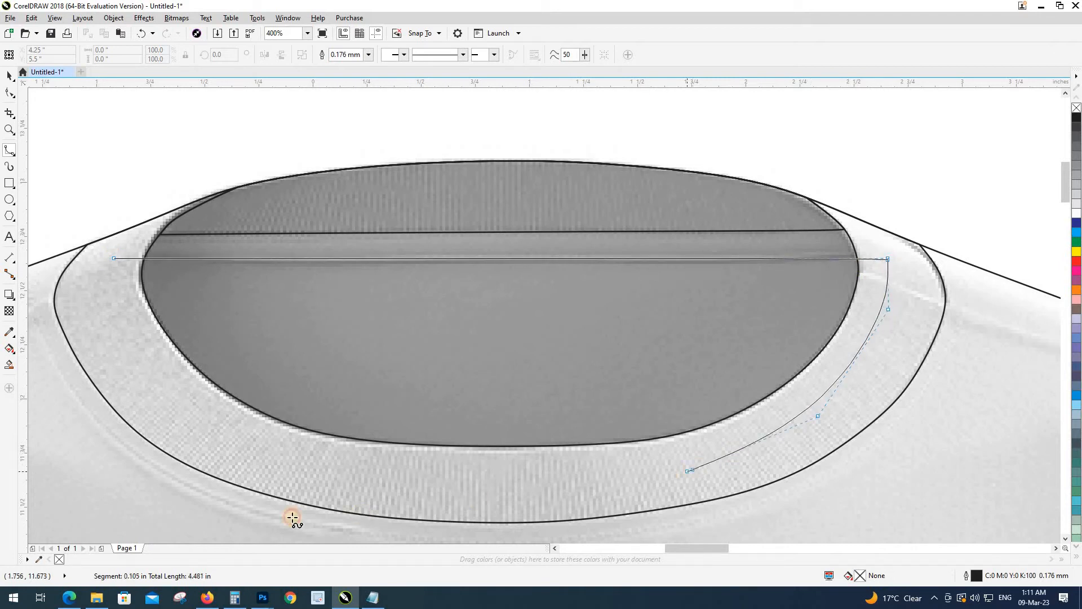
pyautogui.moveTo(293, 517)
pyautogui.mouseDown()
pyautogui.moveTo(148, 454)
pyautogui.moveTo(84, 366)
pyautogui.moveTo(80, 296)
pyautogui.moveTo(113, 255)
pyautogui.mouseUp()
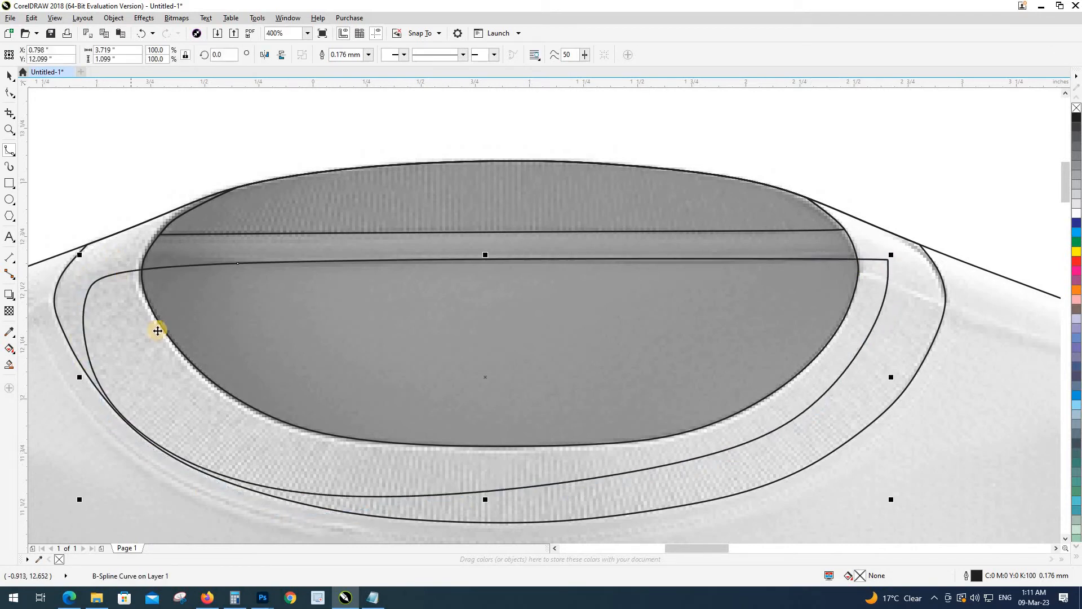
pyautogui.press('space')
pyautogui.keyDown('shift'); pyautogui.click(147, 253); pyautogui.keyUp('shift')
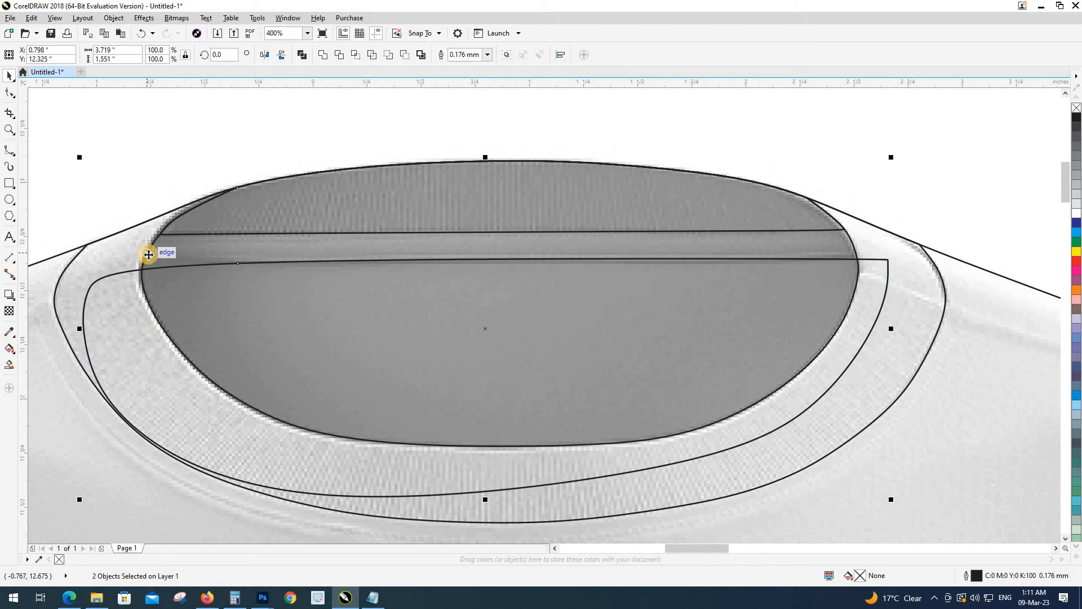
pyautogui.hotkey('ctrl', 'z')
pyautogui.hotkey('ctrl', 'shift', 'z')
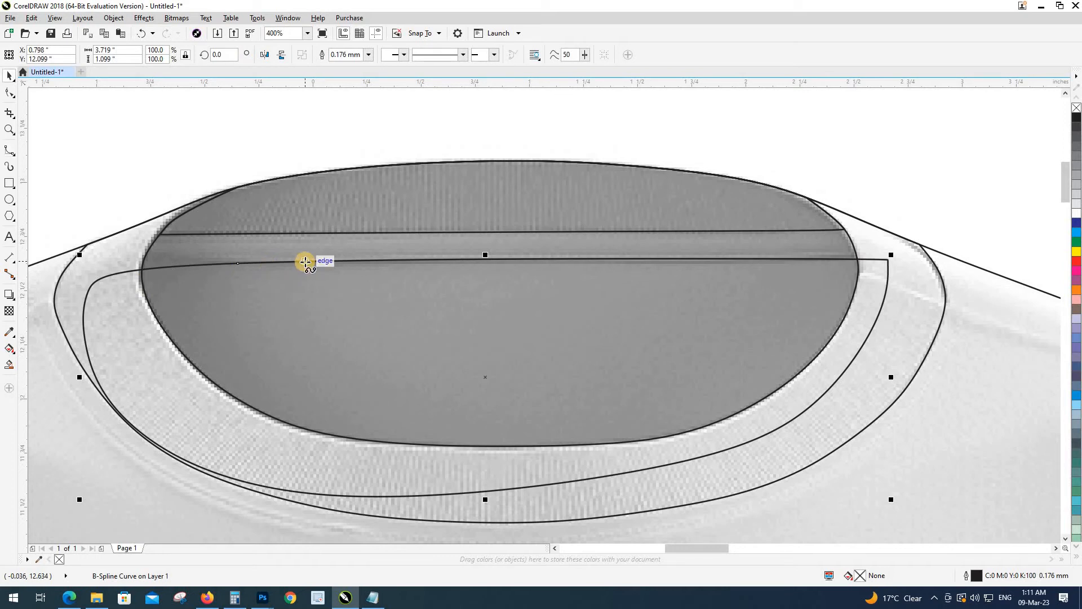
# Step: Draw a small closed B-spline loop at the collar's left end
pyautogui.press('space')
pyautogui.click(305, 261)
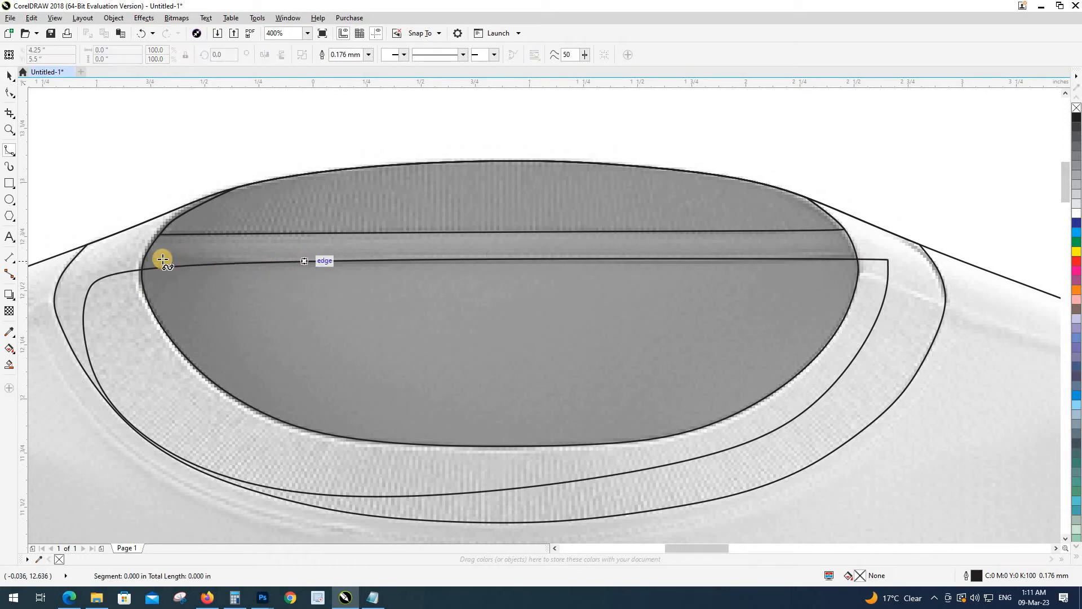
pyautogui.click(73, 280)
pyautogui.click(76, 324)
pyautogui.click(194, 352)
pyautogui.click(286, 290)
pyautogui.click(305, 261)
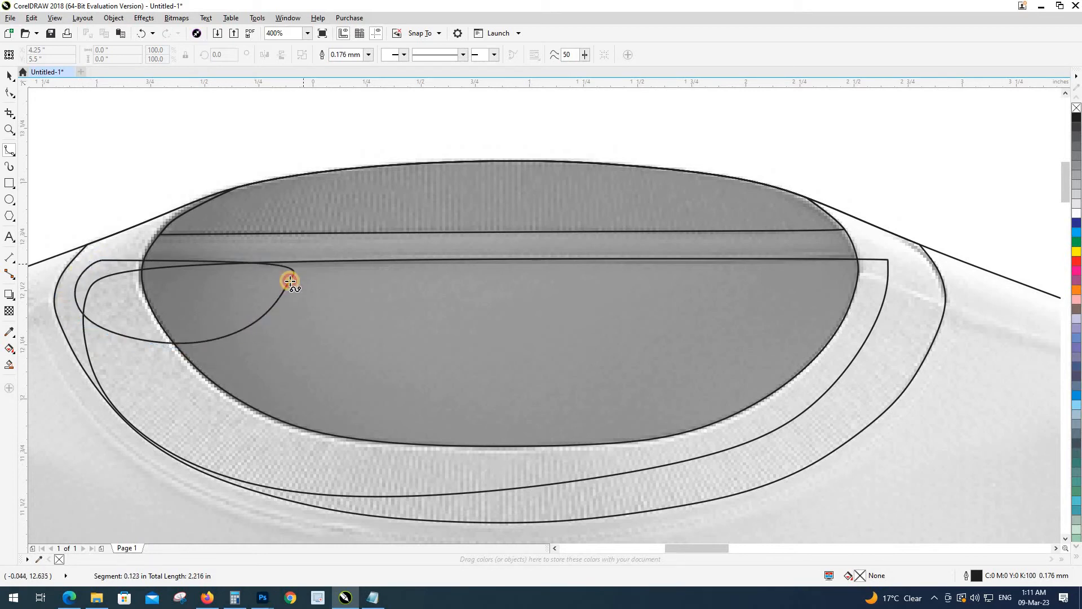
pyautogui.click(171, 369)
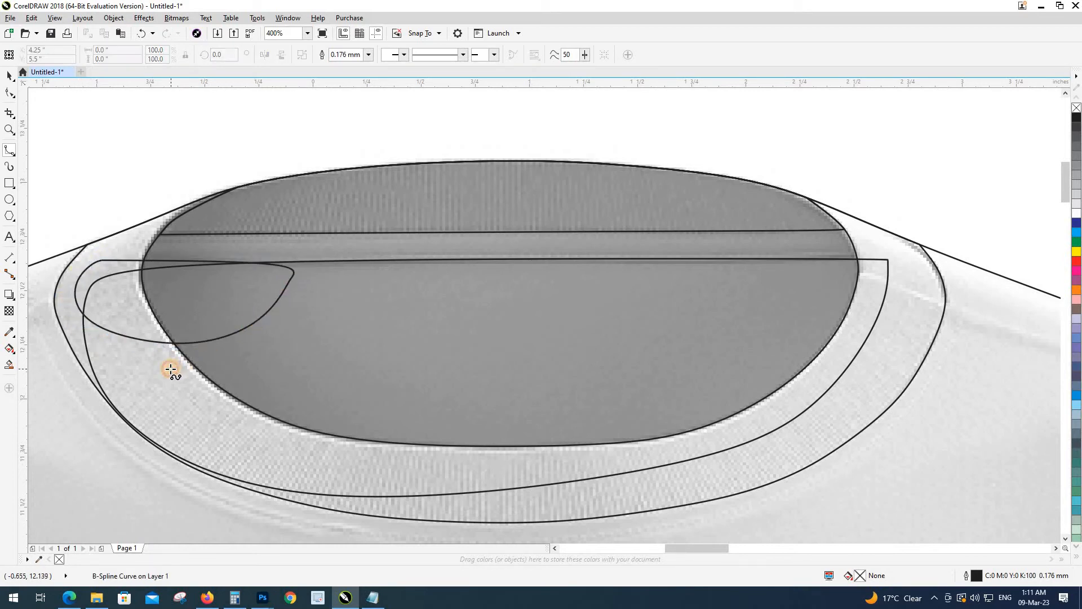
pyautogui.press('Escape')
# Step: Weld the small loop to the collar curve, trim it against the neck oval, and delete the leftover loop
pyautogui.press('space')
pyautogui.click(80, 293)
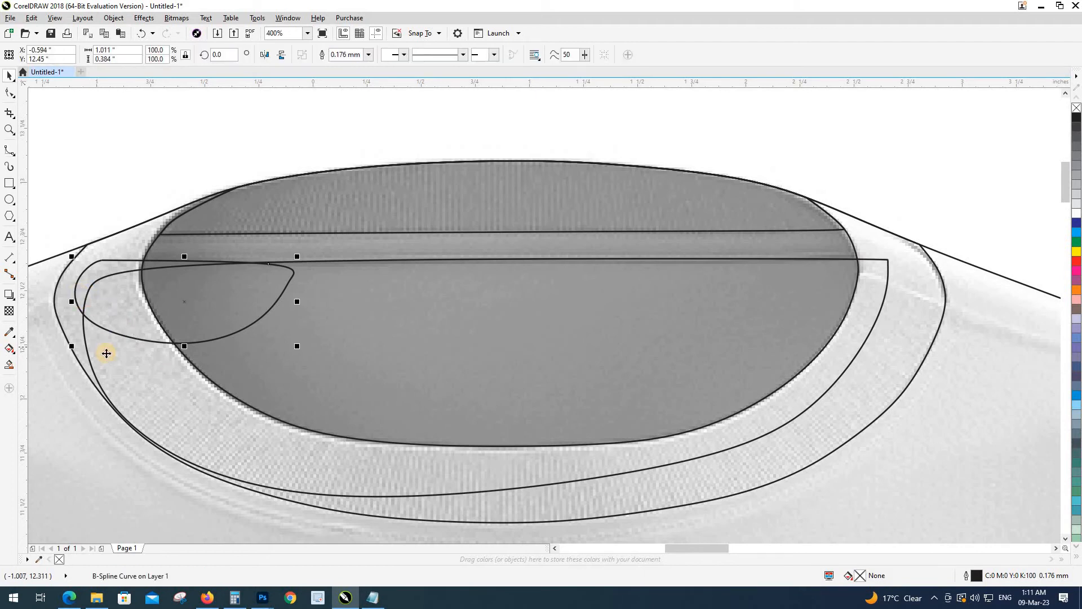
pyautogui.keyDown('shift'); pyautogui.click(107, 352); pyautogui.keyUp('shift')
pyautogui.press('w')
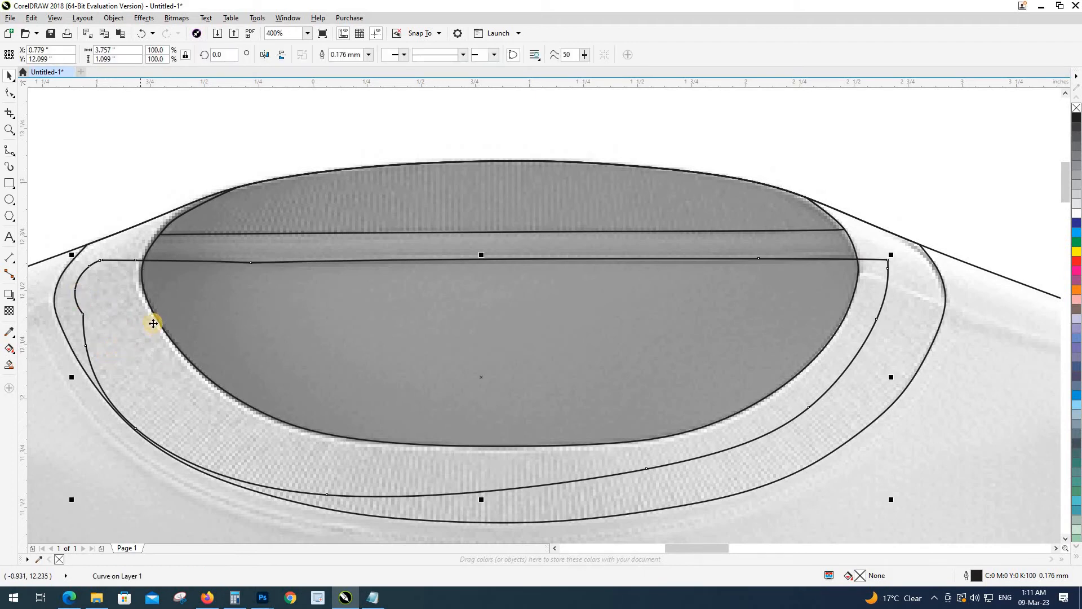
pyautogui.keyDown('shift'); pyautogui.click(151, 250); pyautogui.keyUp('shift')
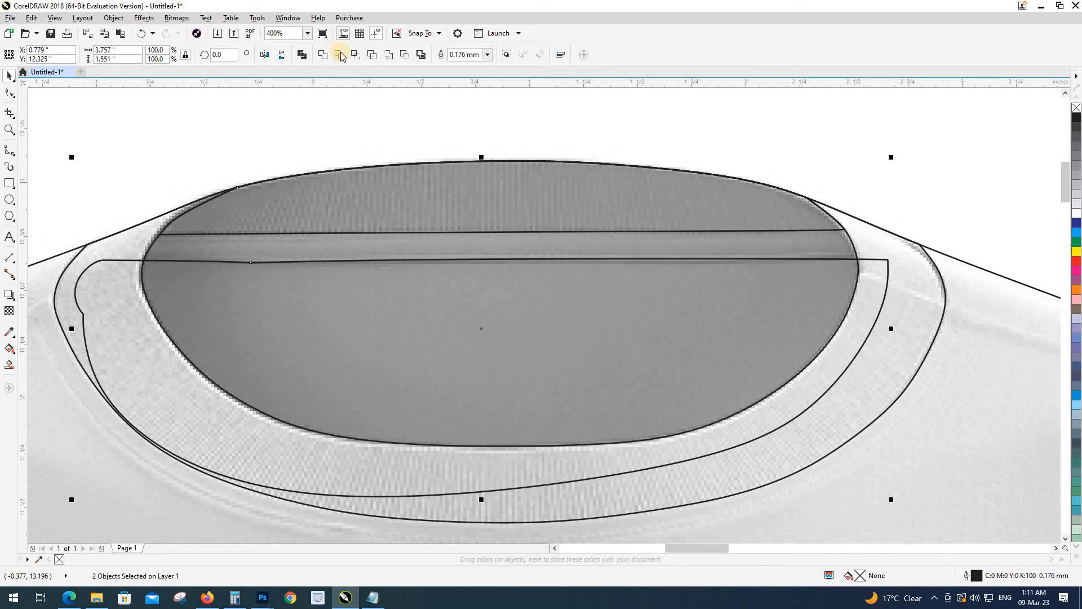
pyautogui.click(118, 262)
pyautogui.press('Delete')
pyautogui.scroll(-1, 230, 310)
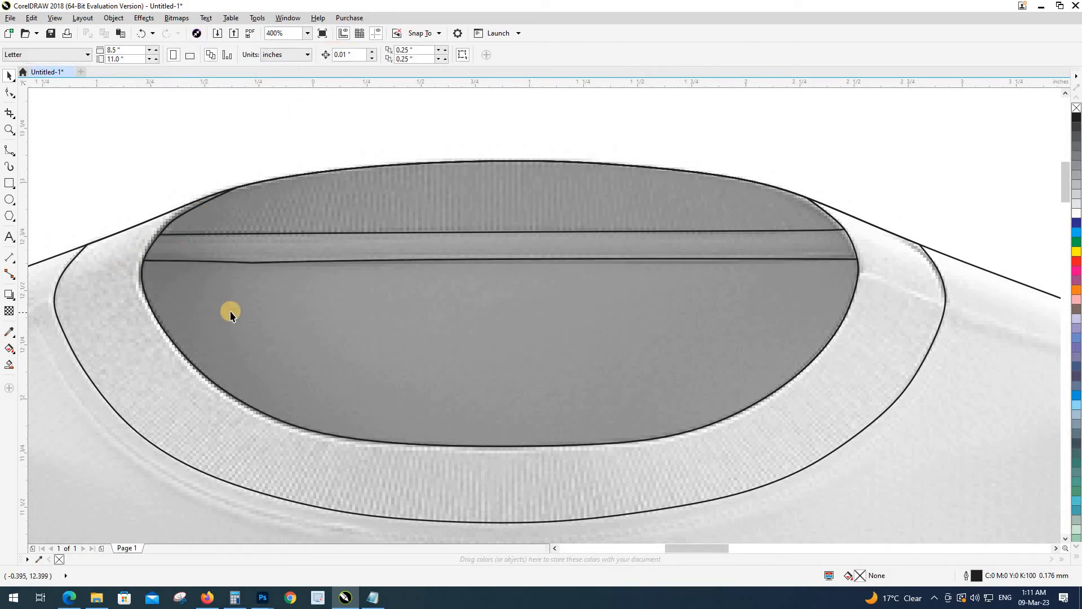
pyautogui.moveTo(247, 315); pyautogui.dragTo(301, 360)
# Step: Test-move the collar and neck curves, undo both moves, and reselect the front shirt photo
pyautogui.hotkey('ctrl', 'z')
pyautogui.moveTo(333, 255); pyautogui.dragTo(338, 202)
pyautogui.hotkey('ctrl', 'z')
pyautogui.click(366, 300)
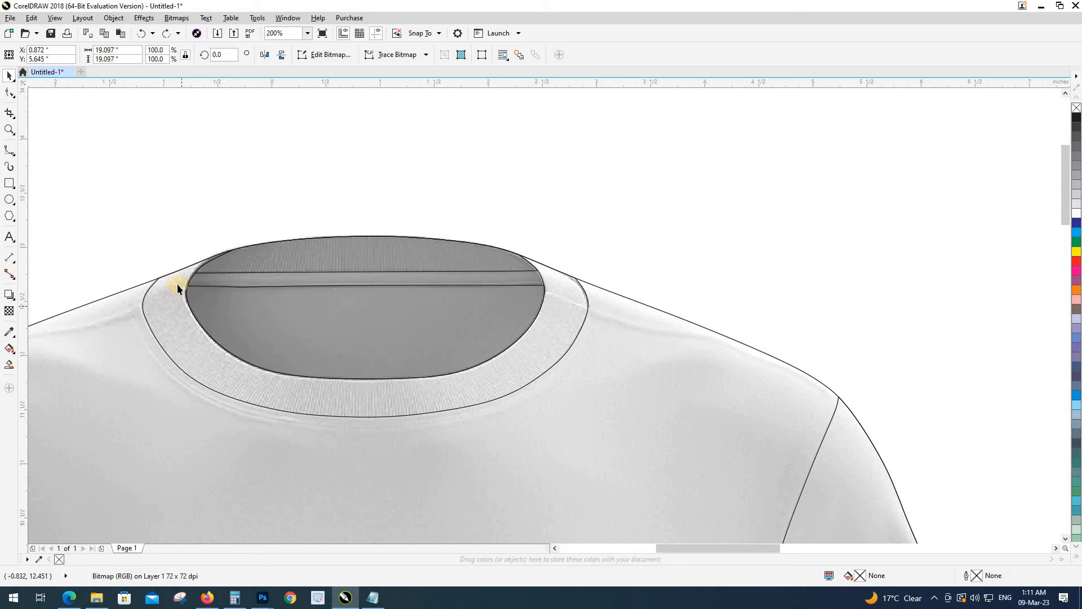
# Step: Smart Fill the thin neck strip into its own shape with no outline and no fill
pyautogui.scroll(1, 177, 283)
pyautogui.click(203, 276)
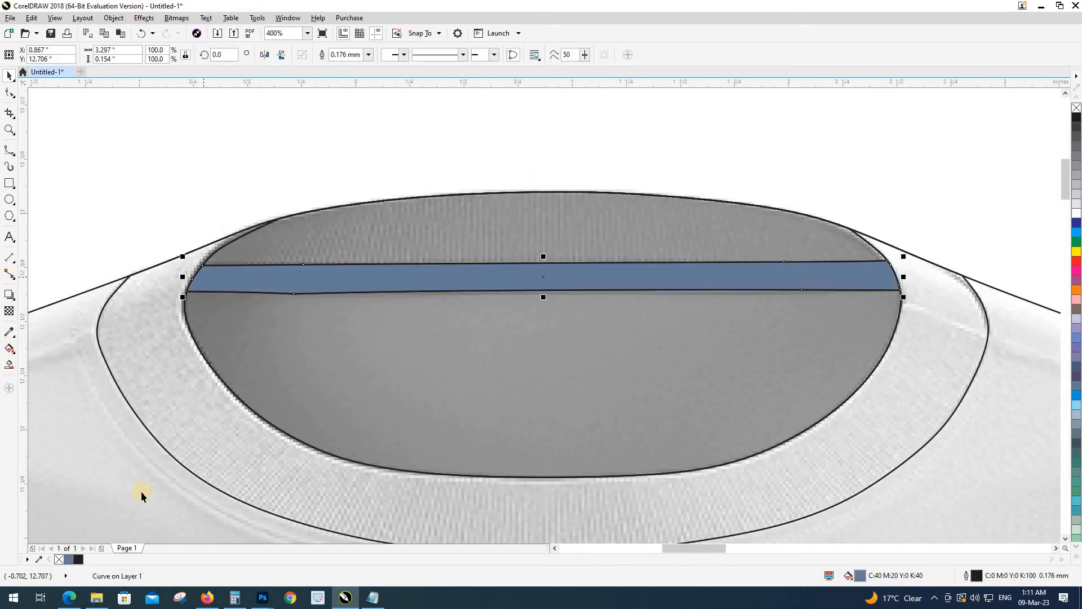
pyautogui.rightClick(59, 559)
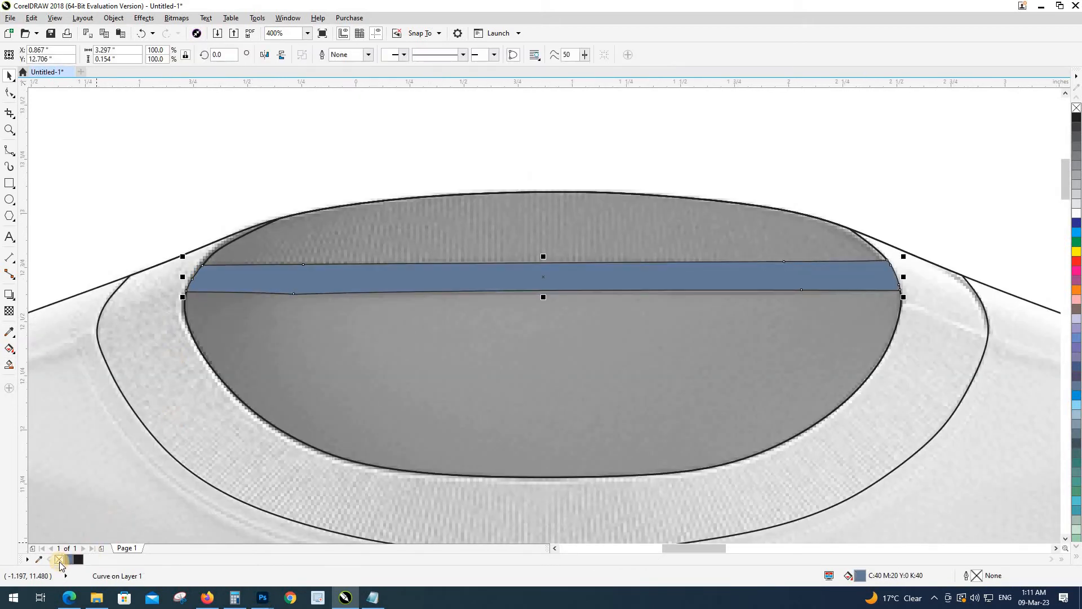
pyautogui.click(59, 560)
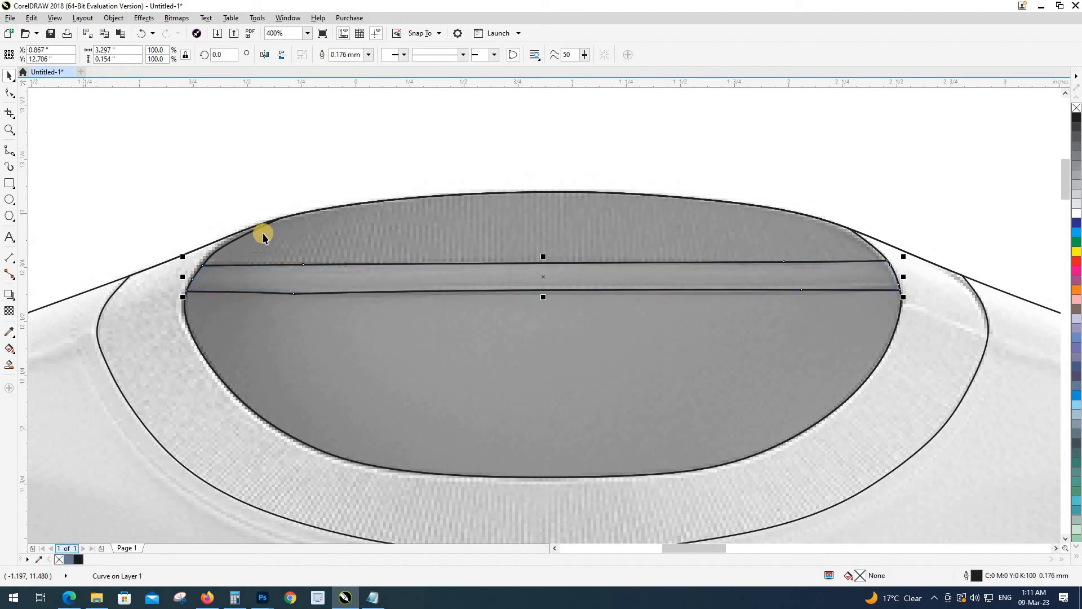
pyautogui.scroll(-2, 271, 225)
pyautogui.click(396, 248)
# Step: Zoom out, then marquee-zoom to 400% on the back shirt's shoulder
pyautogui.scroll(-2, 395, 248)
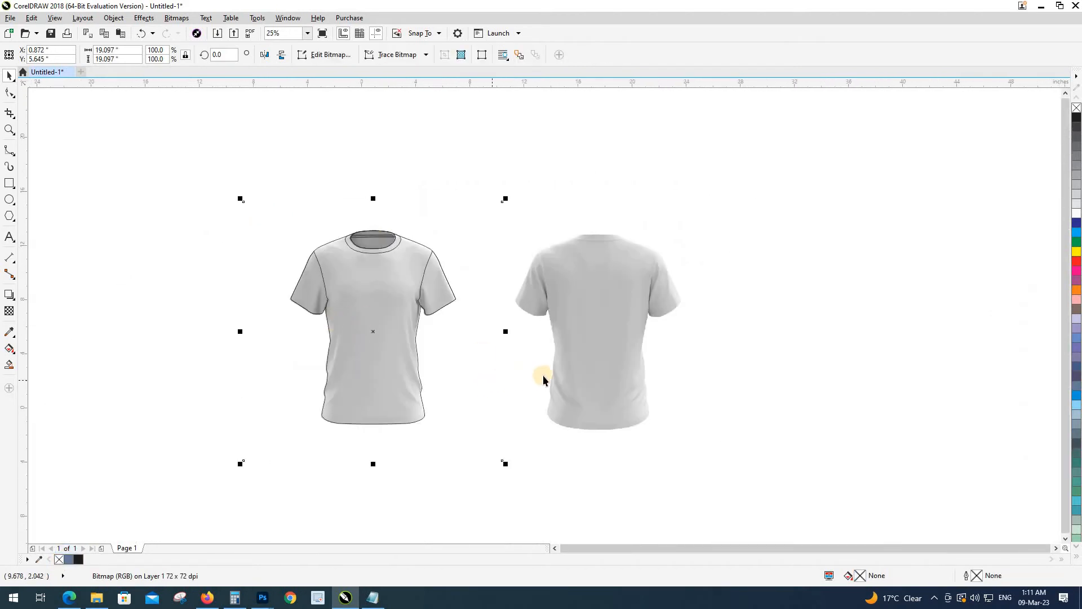
pyautogui.click(613, 370)
pyautogui.click(613, 371)
pyautogui.click(810, 393)
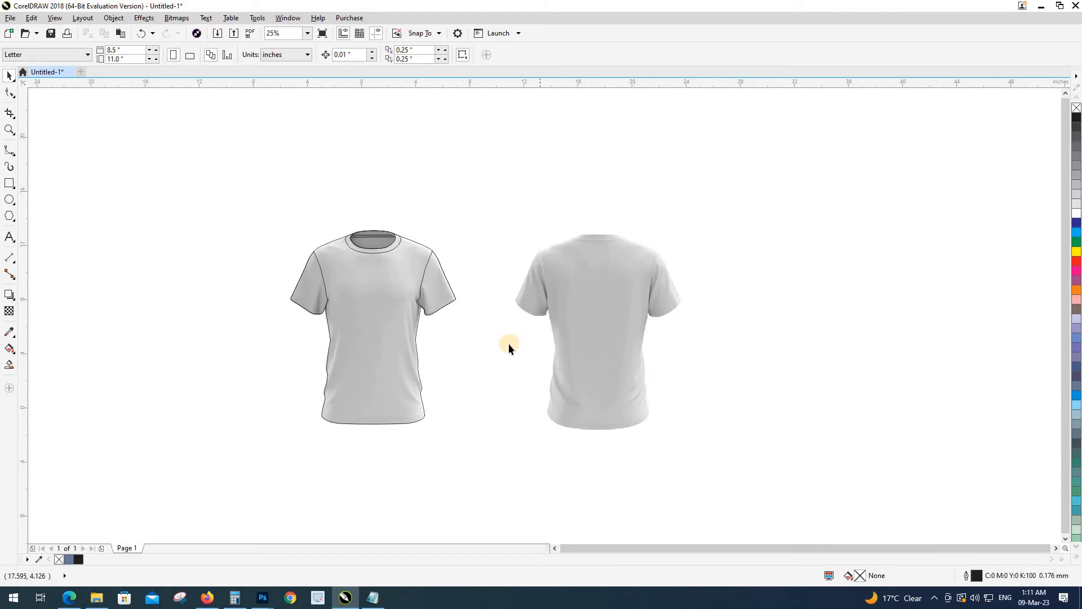
pyautogui.press('F2')
pyautogui.moveTo(476, 219); pyautogui.dragTo(730, 428)
pyautogui.scroll(5, 560, 129)
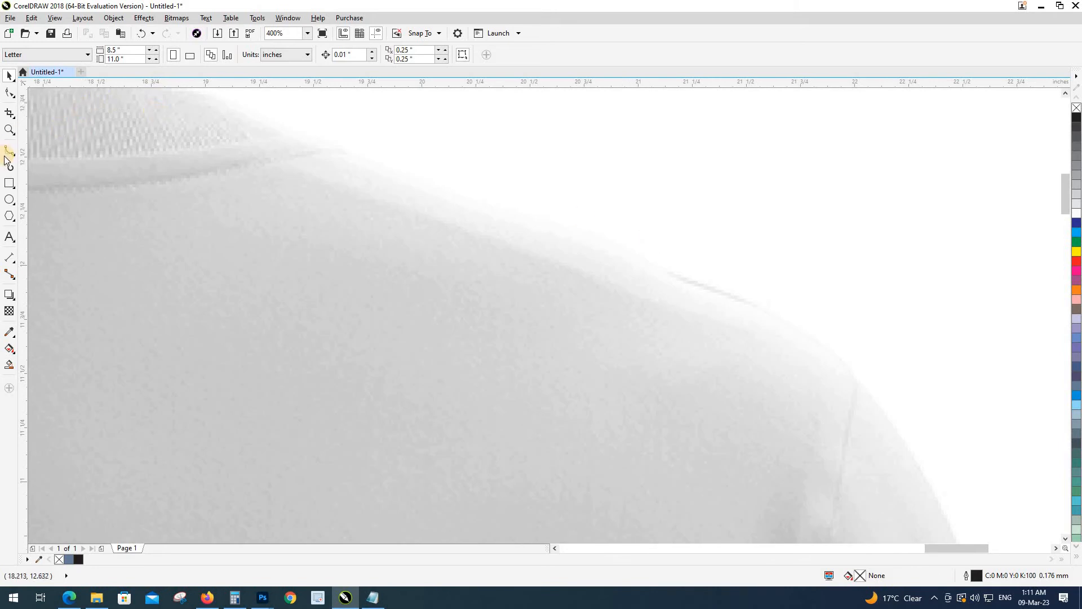
# Step: Start the back-shirt B-spline outline at the shoulder, placing points along the shoulder edge
pyautogui.click(424, 182)
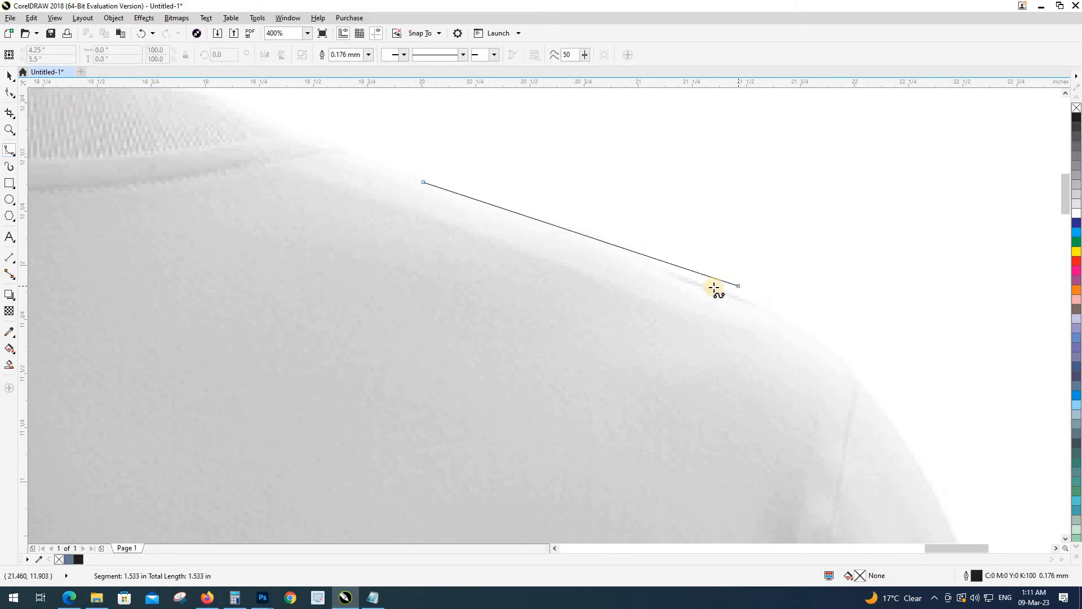
pyautogui.click(633, 250)
pyautogui.click(780, 313)
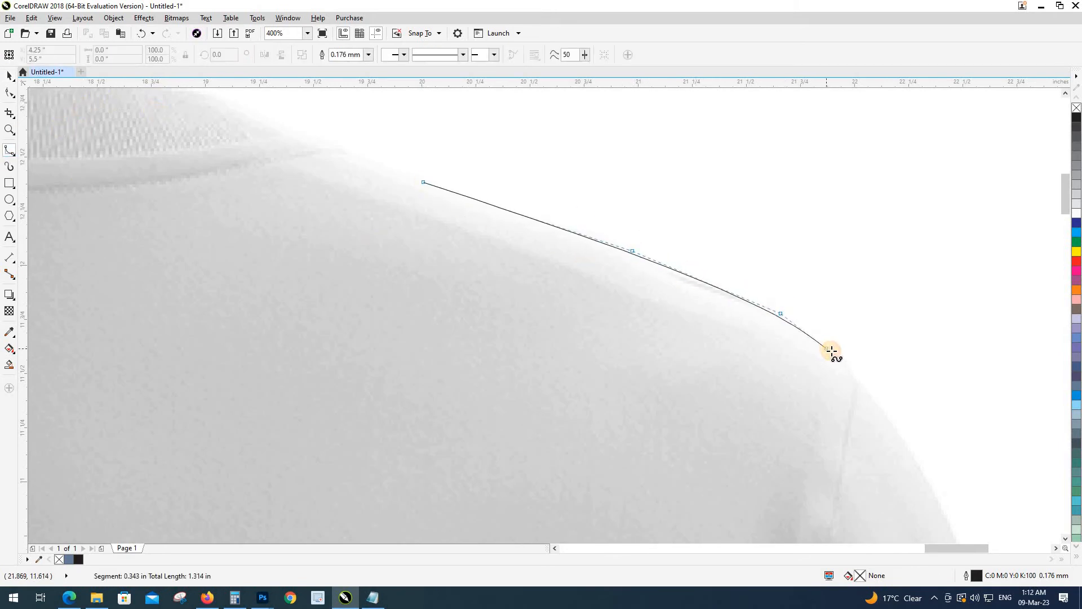
pyautogui.click(831, 351)
pyautogui.click(861, 384)
pyautogui.click(889, 419)
pyautogui.moveTo(889, 419); pyautogui.dragTo(582, 226)
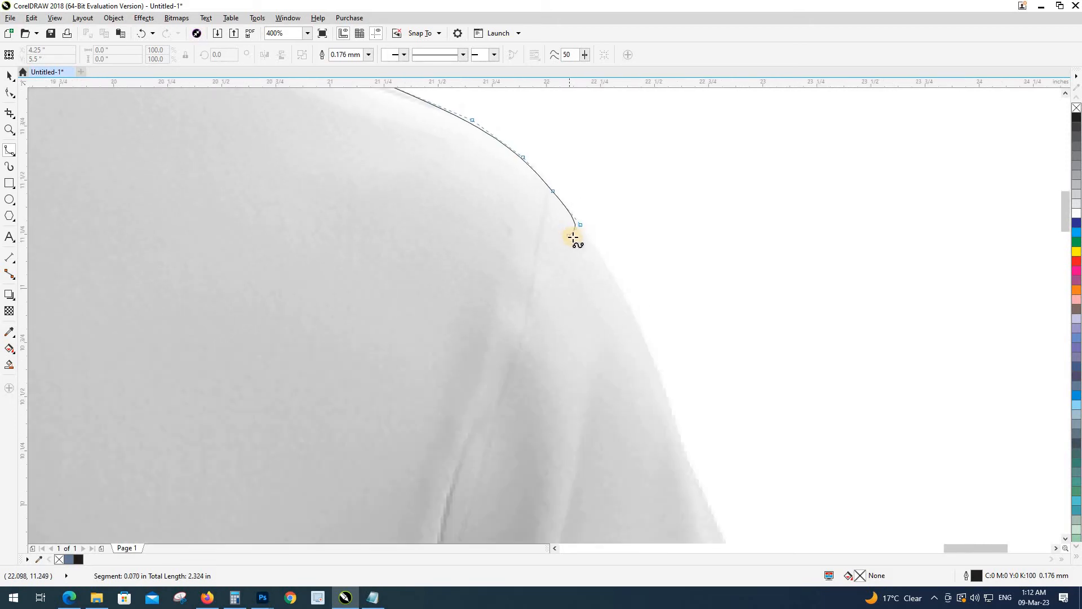
pyautogui.scroll(-1, 573, 237)
pyautogui.scroll(1, 614, 324)
# Step: Continue the outline down the sleeve's outer edge toward the hem
pyautogui.click(597, 260)
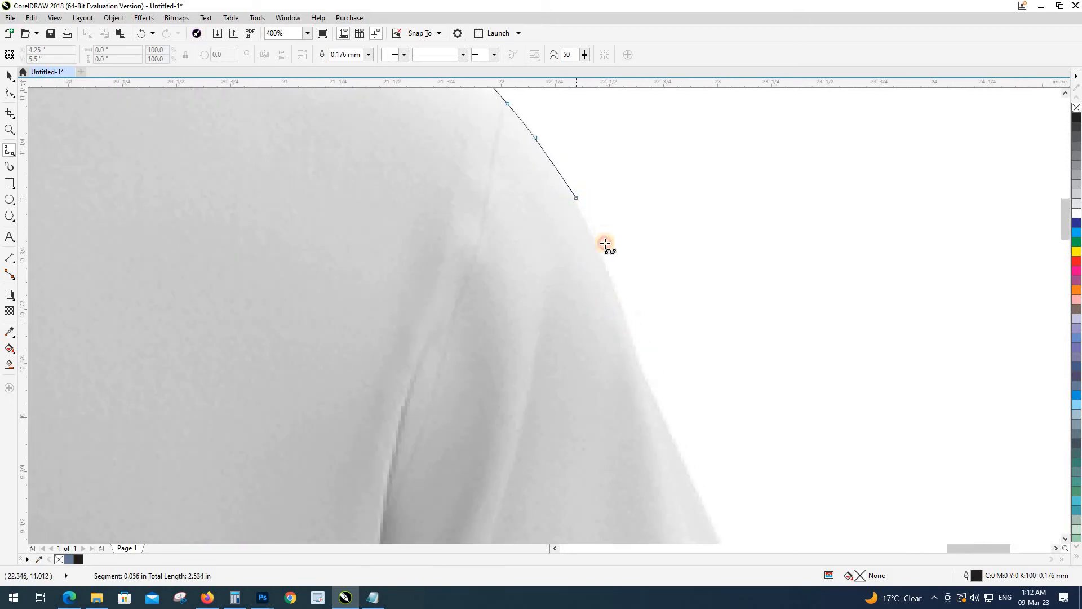
pyautogui.click(603, 253)
pyautogui.click(615, 295)
pyautogui.click(644, 369)
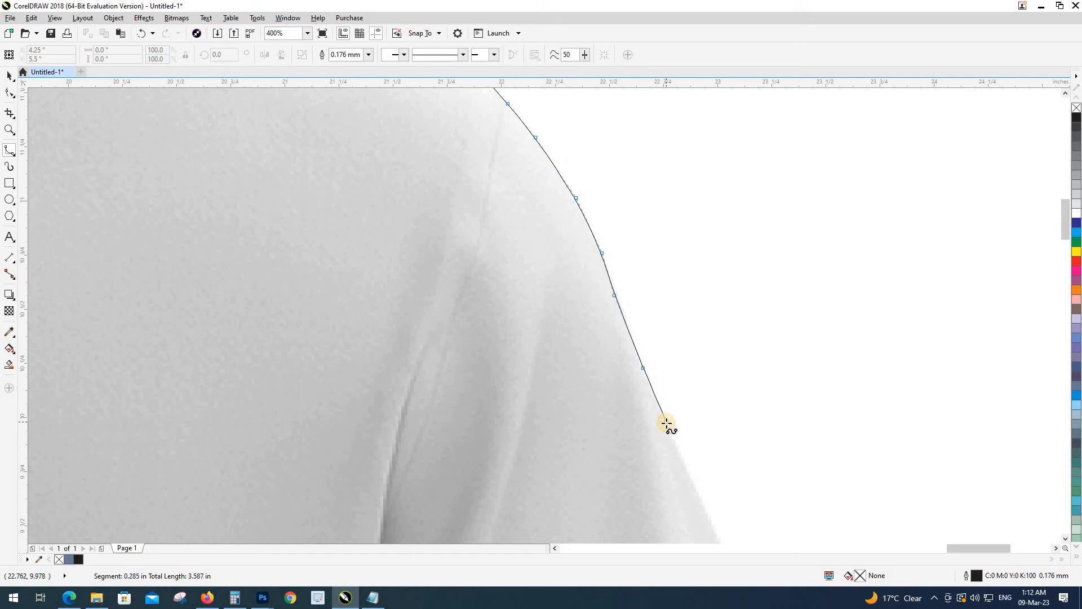
pyautogui.doubleClick(666, 423)
pyautogui.moveTo(664, 426); pyautogui.dragTo(564, 177)
pyautogui.click(692, 408)
pyautogui.moveTo(693, 416); pyautogui.dragTo(596, 160)
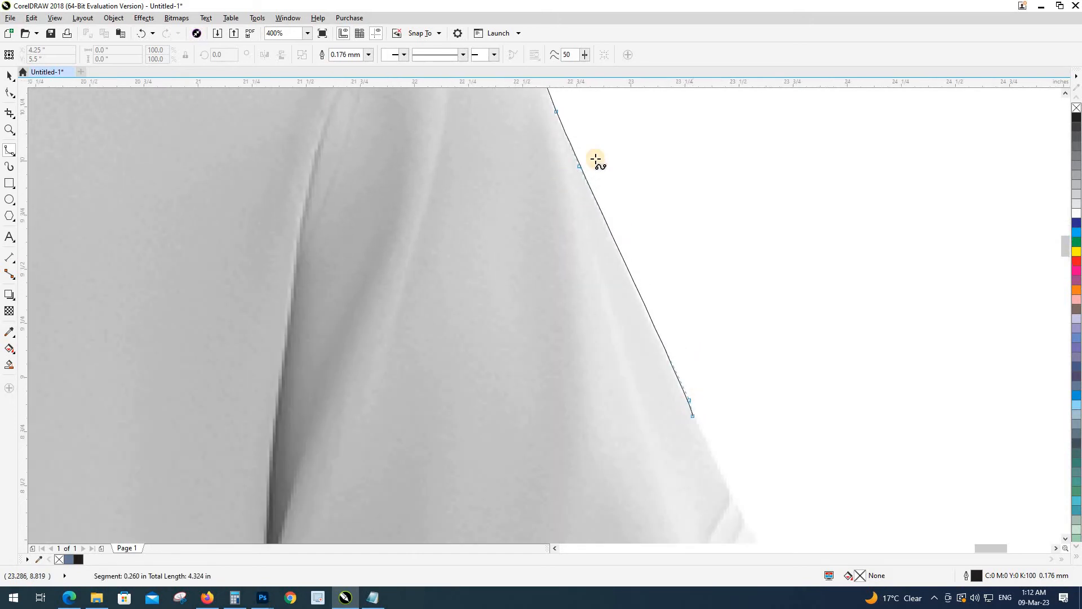
pyautogui.scroll(1, 598, 162)
pyautogui.click(672, 306)
pyautogui.scroll(-1, 642, 193)
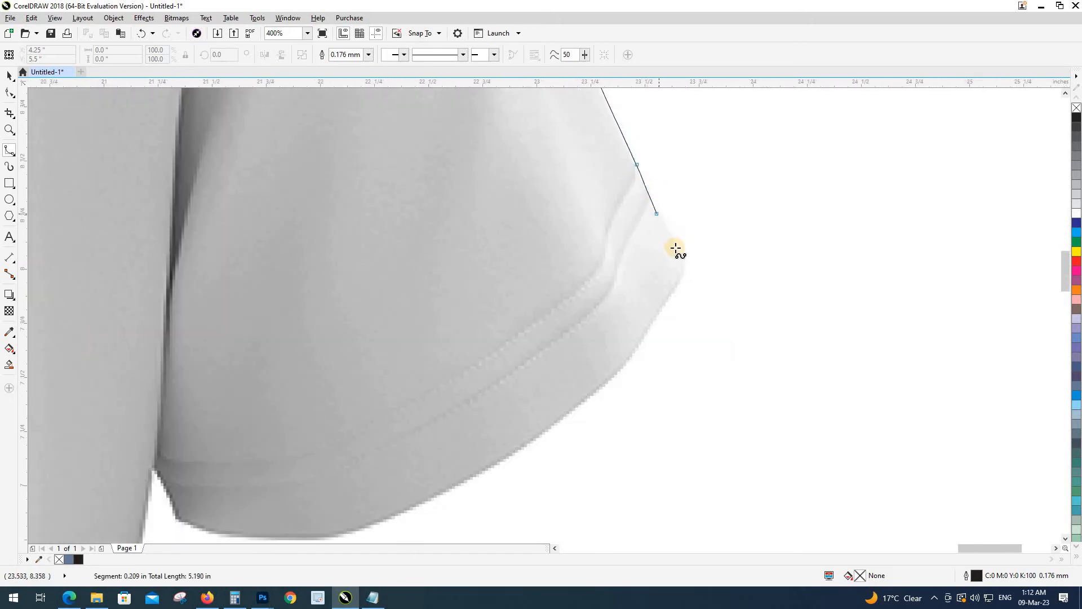
# Step: Trace around the sleeve hem corner and along the sleeve's bottom edge
pyautogui.click(685, 273)
pyautogui.click(673, 289)
pyautogui.click(652, 325)
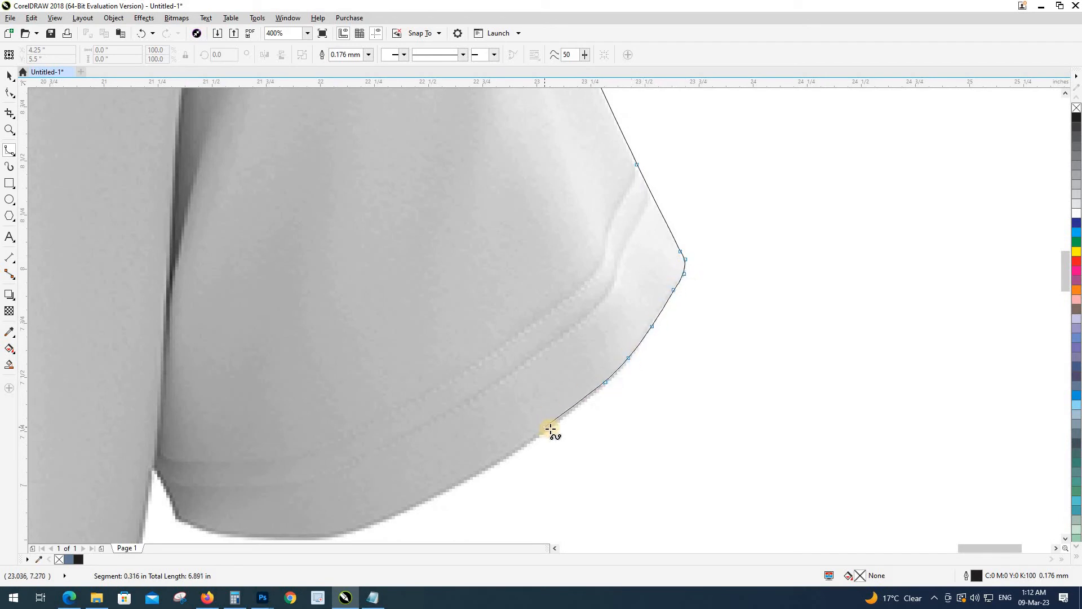
pyautogui.click(548, 428)
pyautogui.click(492, 465)
pyautogui.click(422, 501)
pyautogui.moveTo(422, 501); pyautogui.dragTo(782, 339)
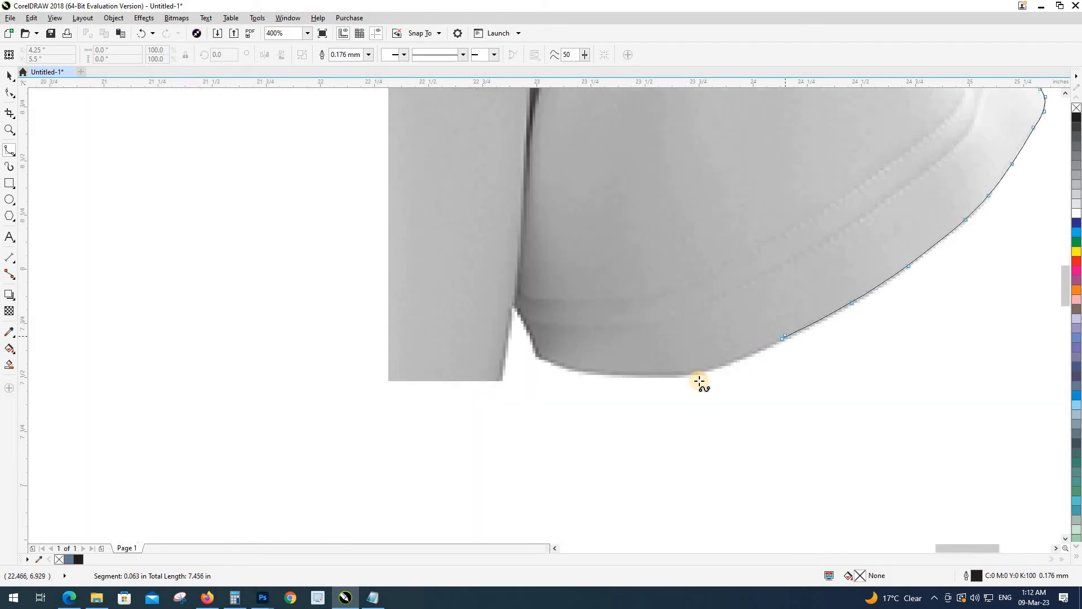
pyautogui.click(717, 367)
pyautogui.click(694, 375)
pyautogui.click(666, 375)
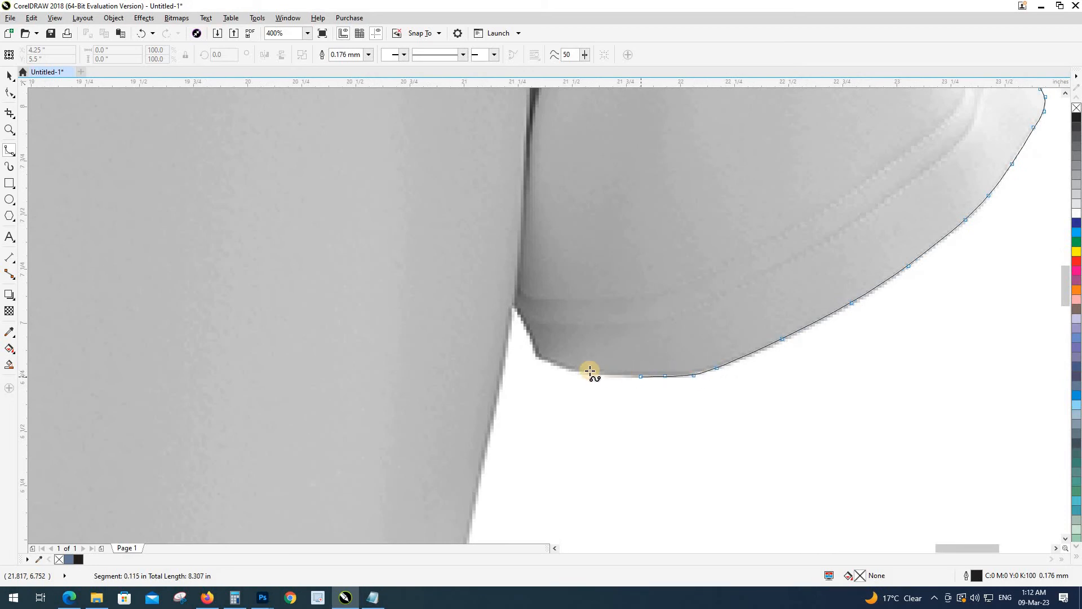
# Step: Carry the outline into the underarm corner and onto the shirt's side
pyautogui.click(572, 370)
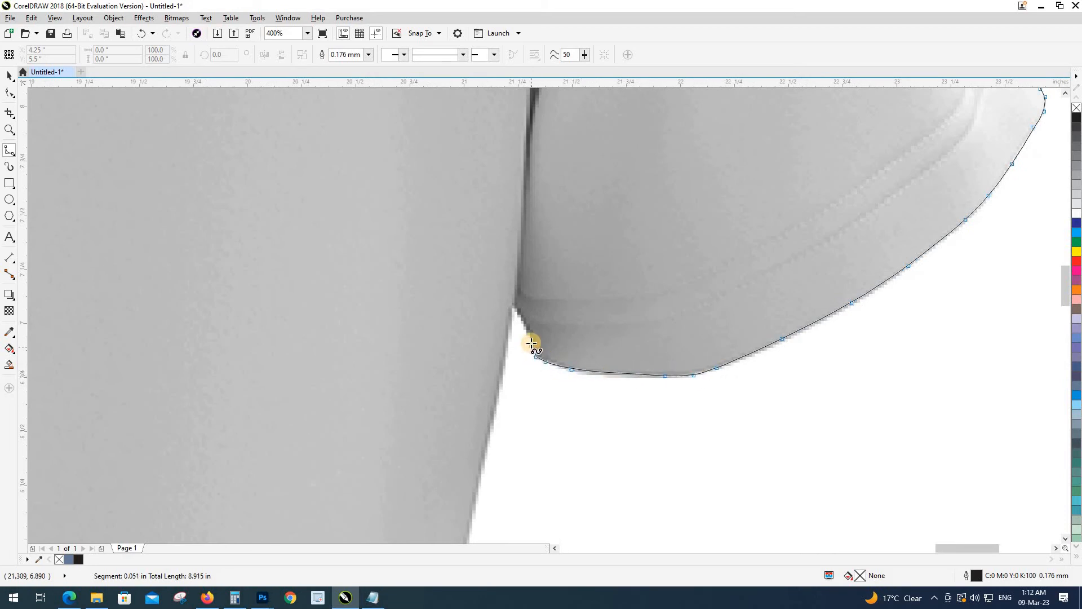
pyautogui.click(524, 322)
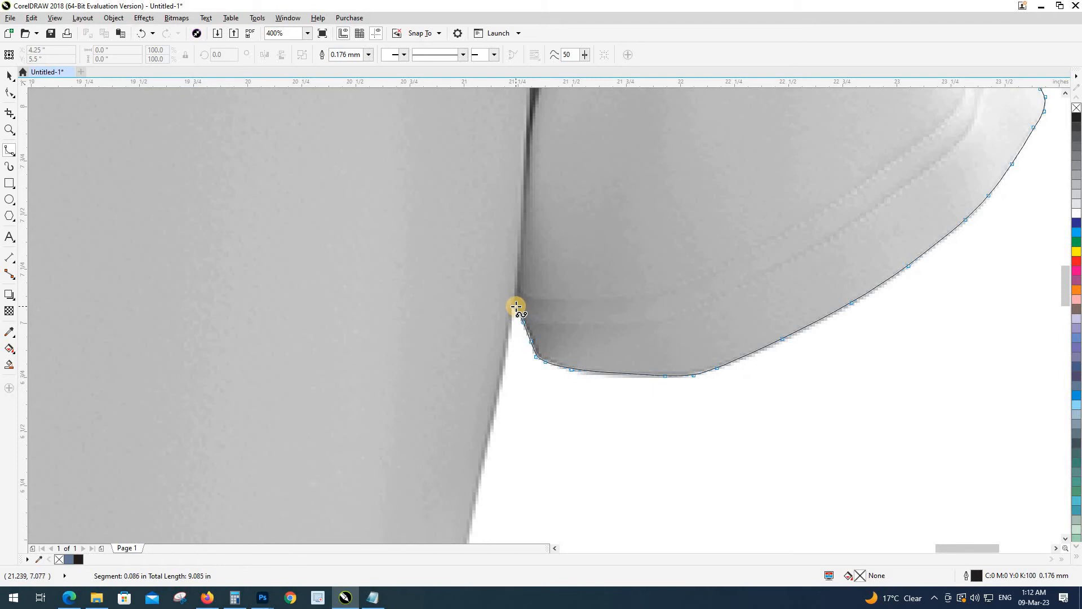
pyautogui.click(516, 307)
pyautogui.click(501, 351)
pyautogui.scroll(-2, 503, 364)
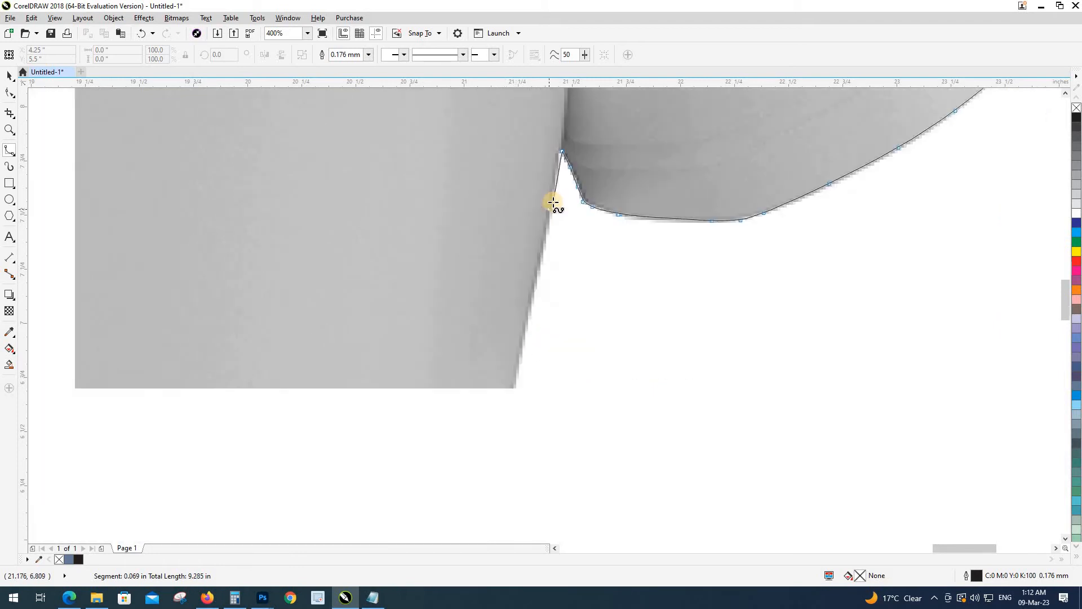
pyautogui.click(543, 248)
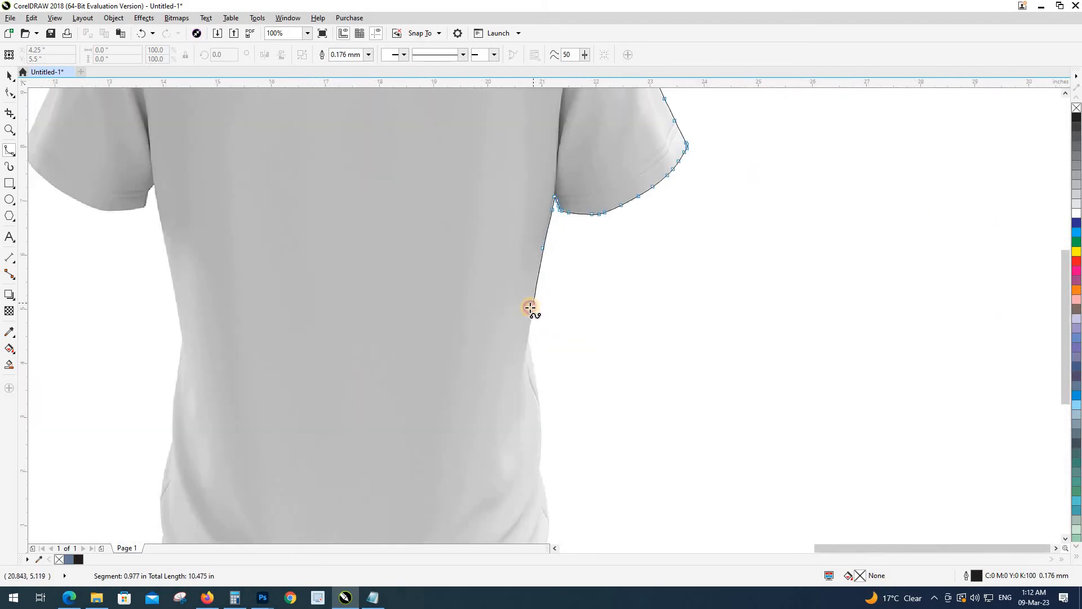
# Step: Add B-spline points down the upper part of the shirt's right side
pyautogui.scroll(2, 530, 307)
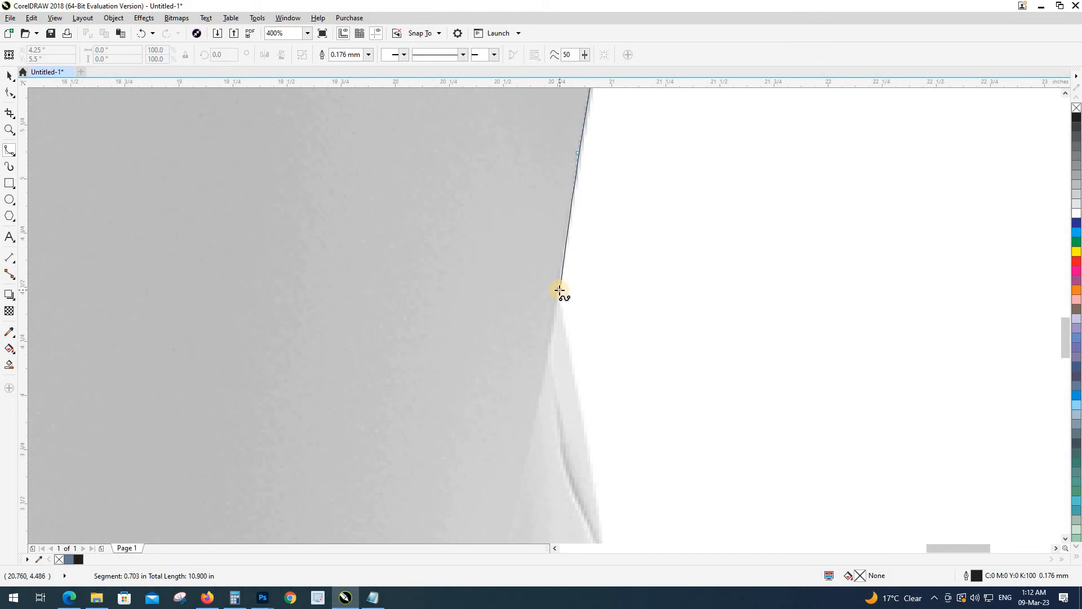
pyautogui.click(561, 301)
pyautogui.click(566, 339)
pyautogui.click(574, 387)
pyautogui.scroll(-1, 558, 208)
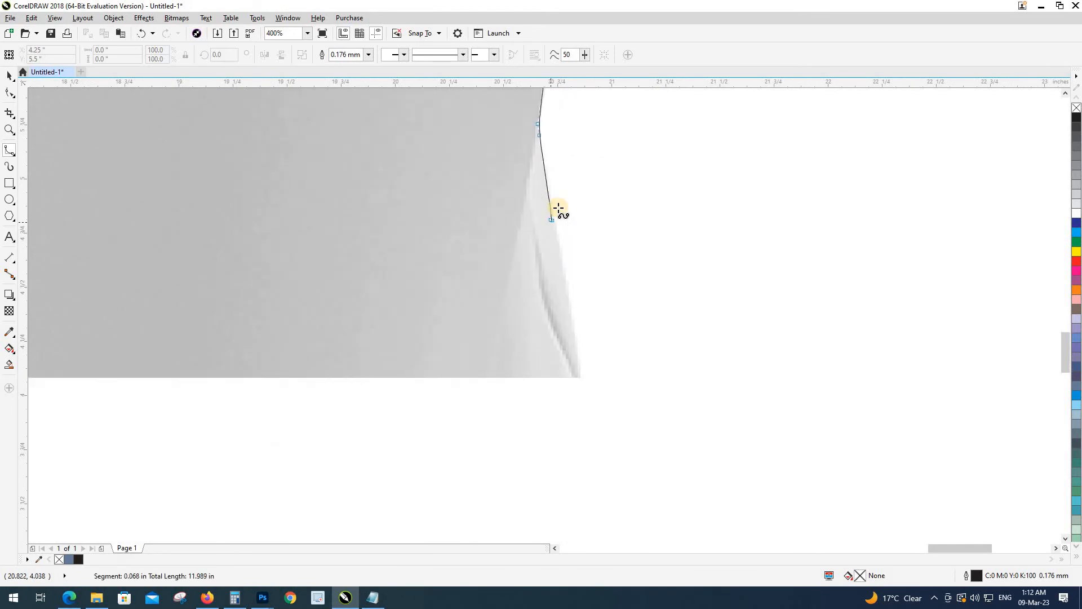
pyautogui.click(563, 262)
pyautogui.click(572, 311)
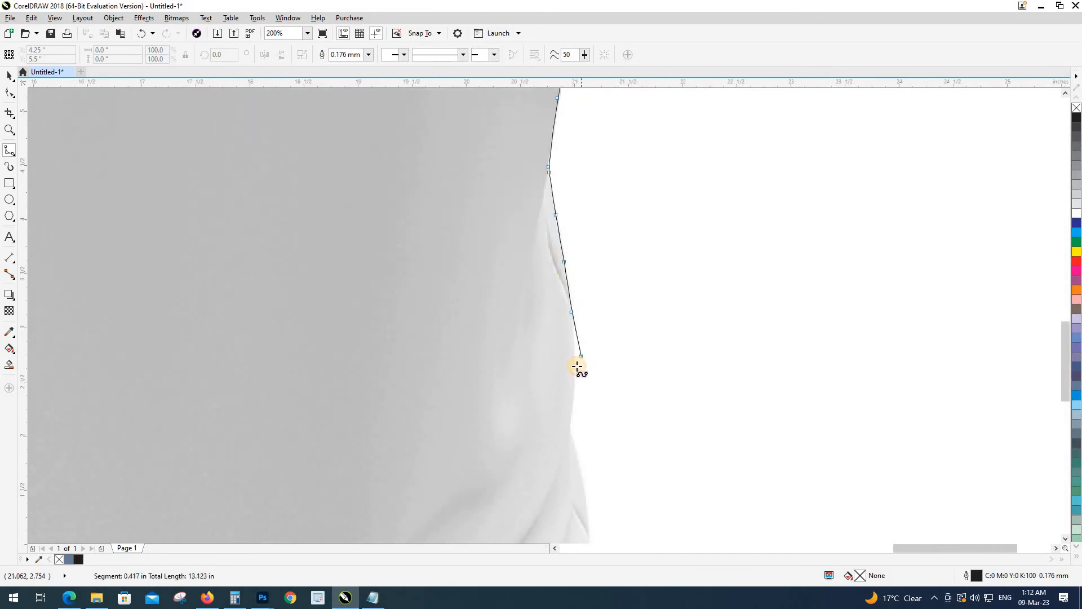
pyautogui.click(576, 366)
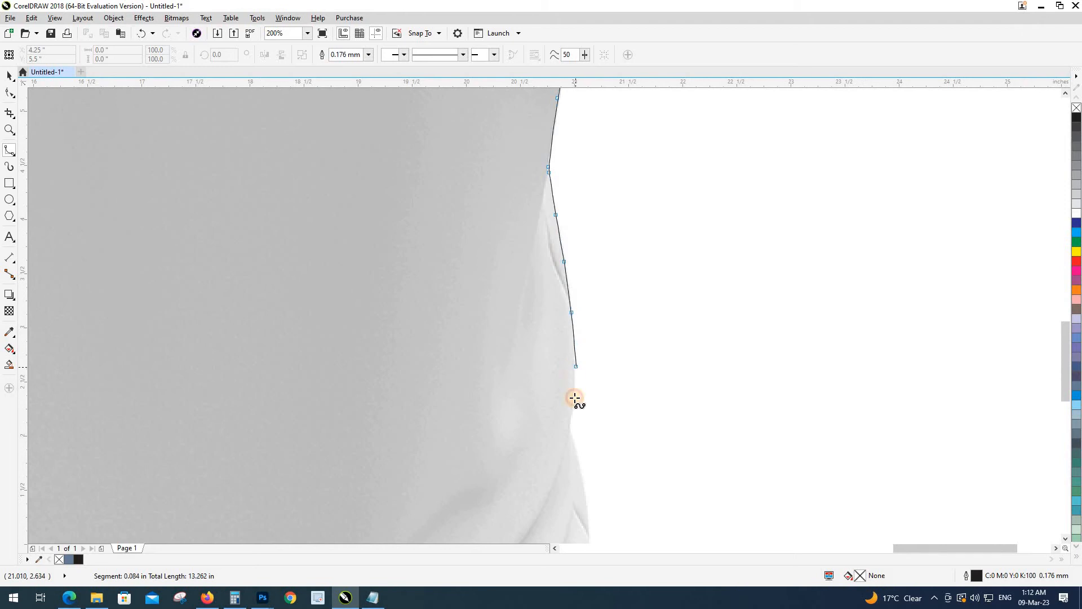
pyautogui.click(572, 437)
pyautogui.click(581, 466)
# Step: Trace the lower right side, the hem corner, and the bottom hem toward the left
pyautogui.moveTo(593, 443); pyautogui.dragTo(685, 215)
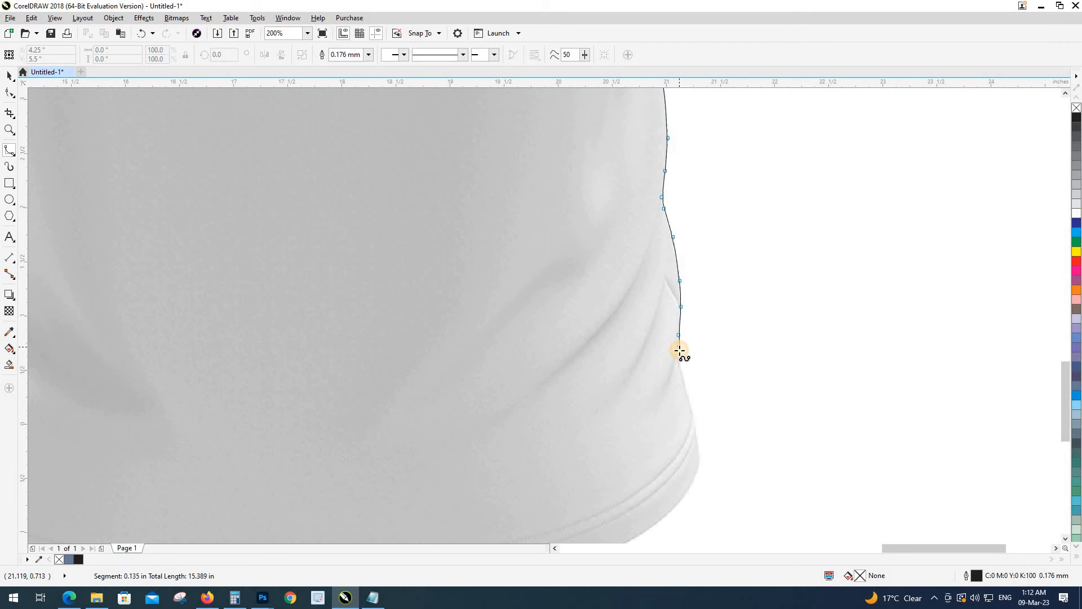
pyautogui.click(679, 354)
pyautogui.click(685, 378)
pyautogui.click(693, 415)
pyautogui.moveTo(692, 427); pyautogui.dragTo(834, 206)
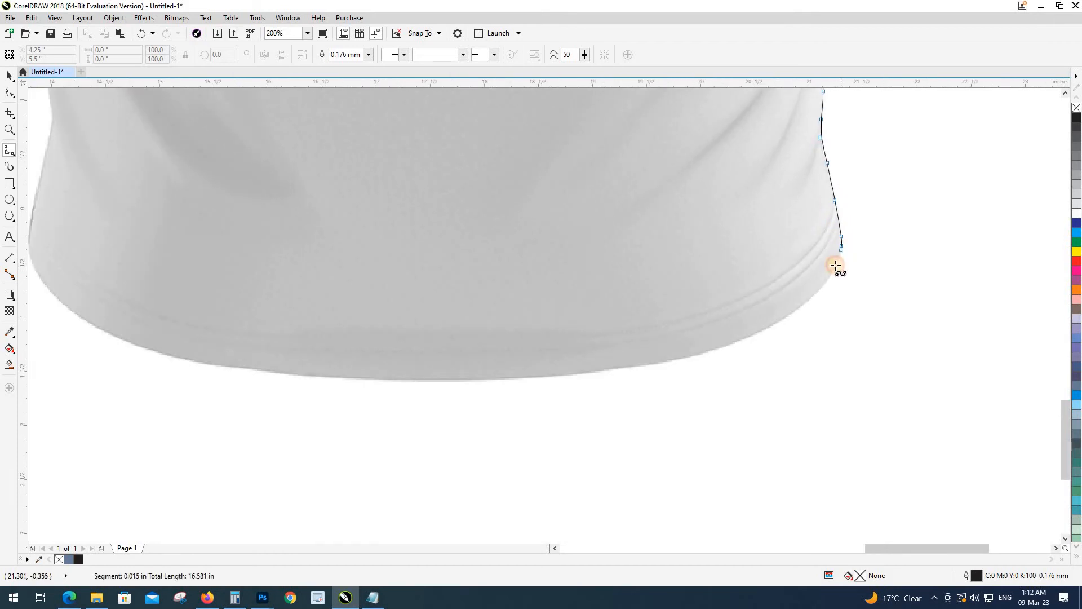
pyautogui.click(790, 315)
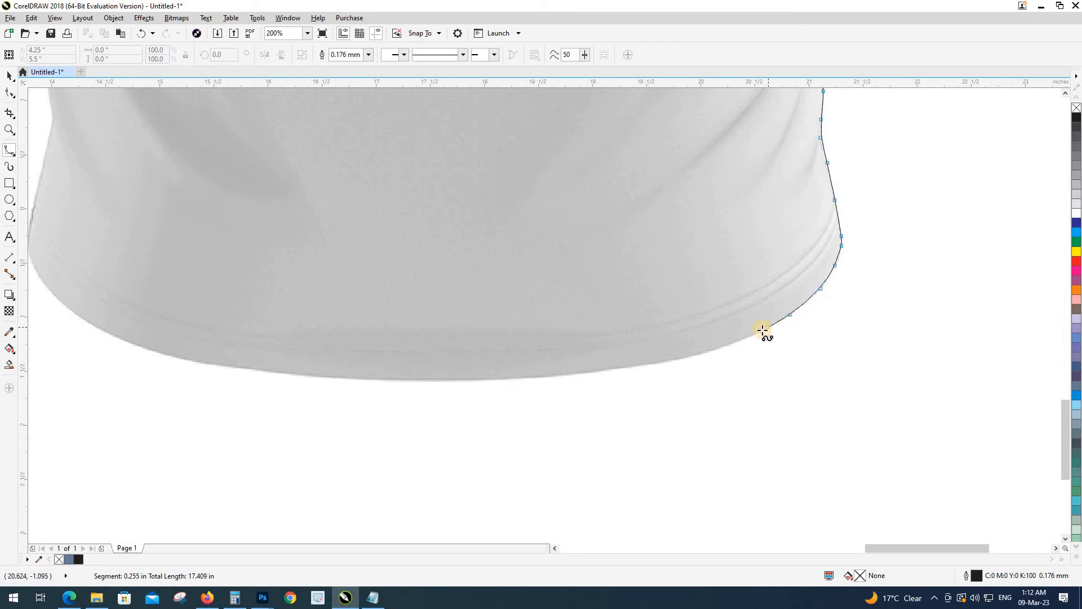
pyautogui.click(623, 370)
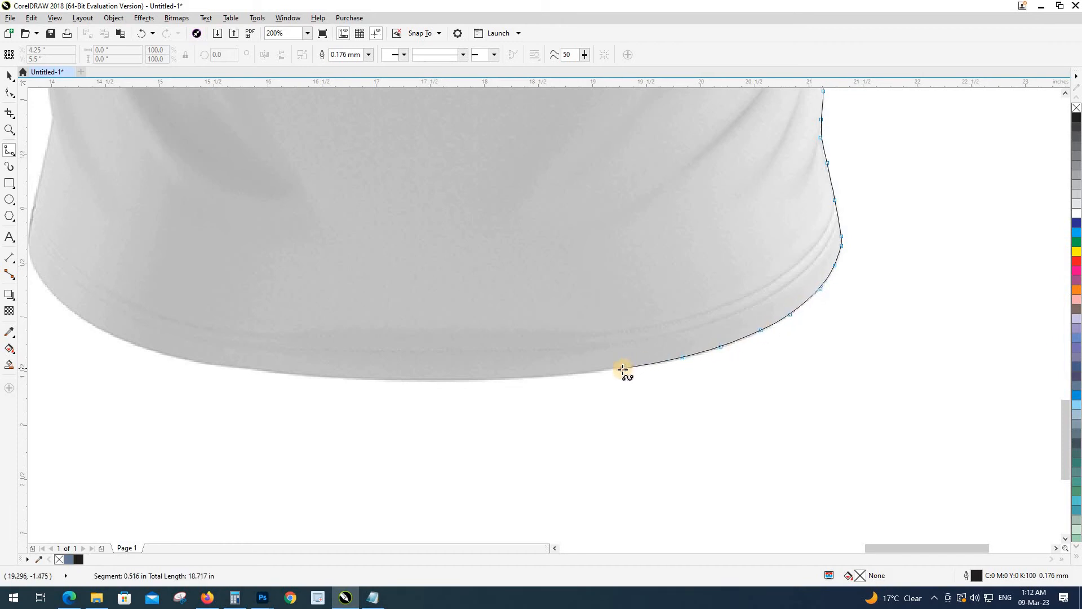
pyautogui.click(397, 379)
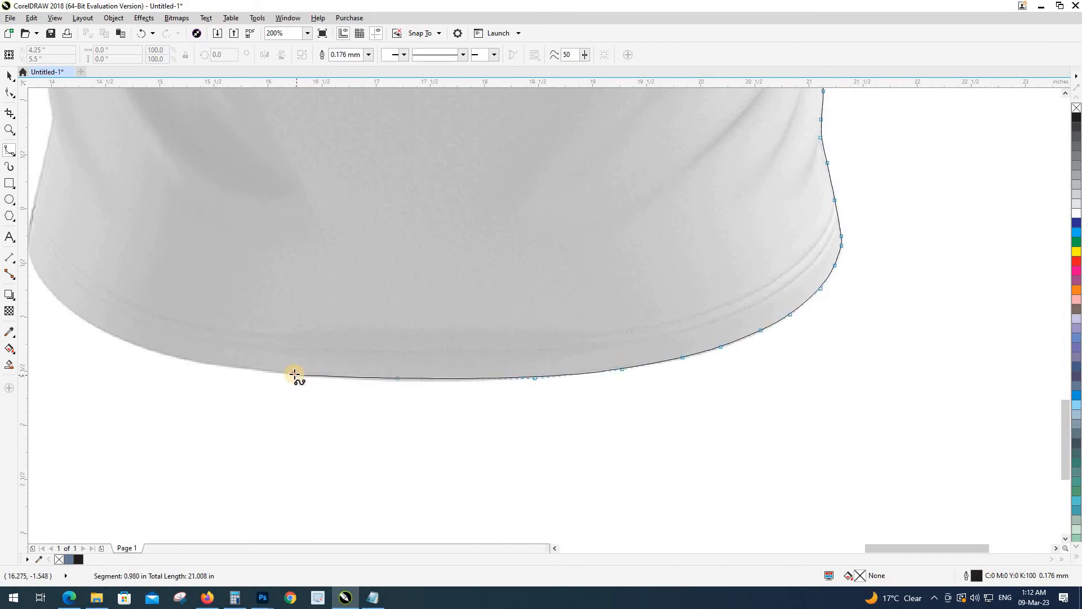
pyautogui.click(294, 374)
pyautogui.moveTo(266, 379); pyautogui.dragTo(650, 389)
# Step: Trace the hem's end and the shirt's curved bottom-left corner
pyautogui.scroll(1, 576, 377)
pyautogui.click(663, 372)
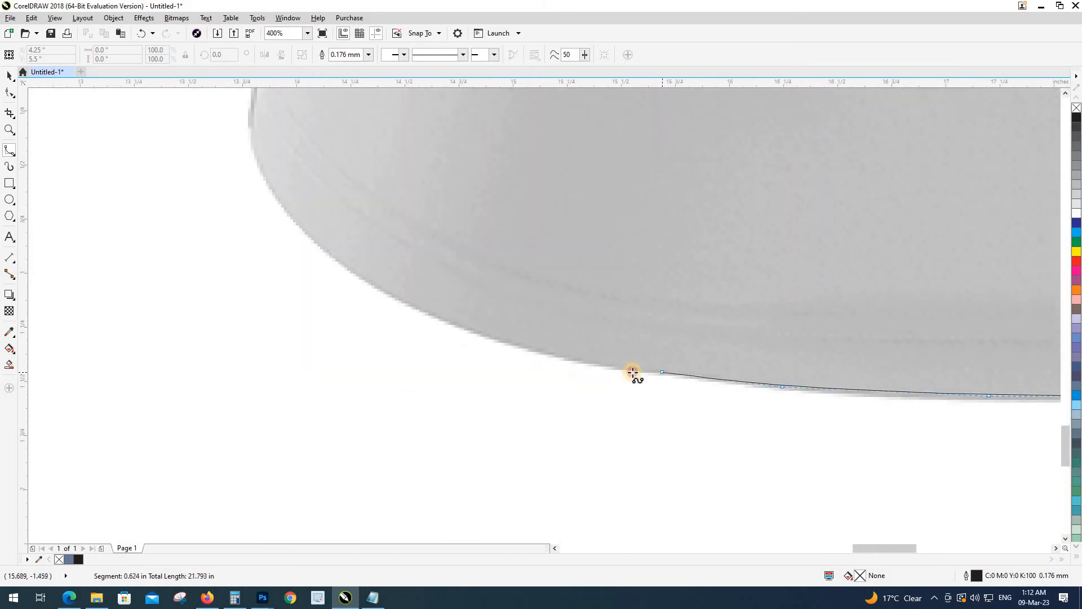
pyautogui.click(544, 357)
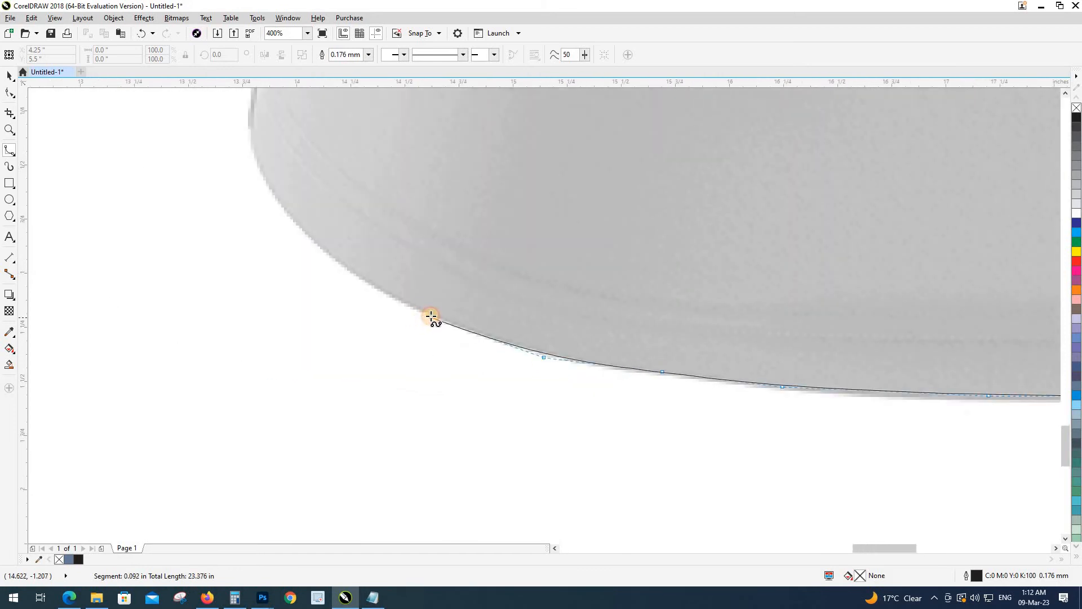
pyautogui.click(431, 317)
pyautogui.click(364, 282)
pyautogui.click(312, 243)
pyautogui.click(296, 218)
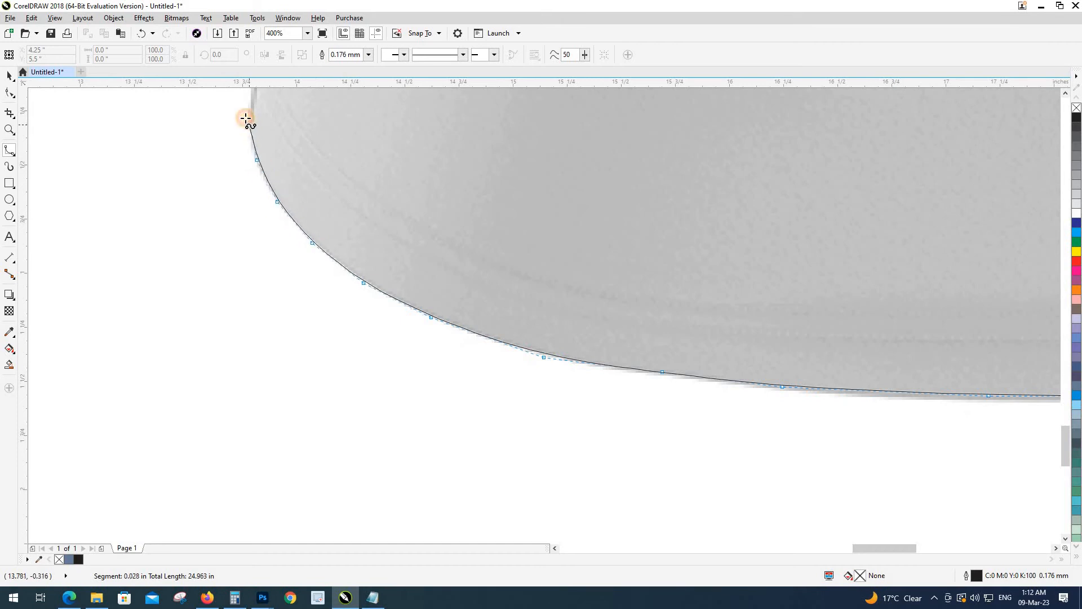
pyautogui.moveTo(256, 160); pyautogui.dragTo(298, 338)
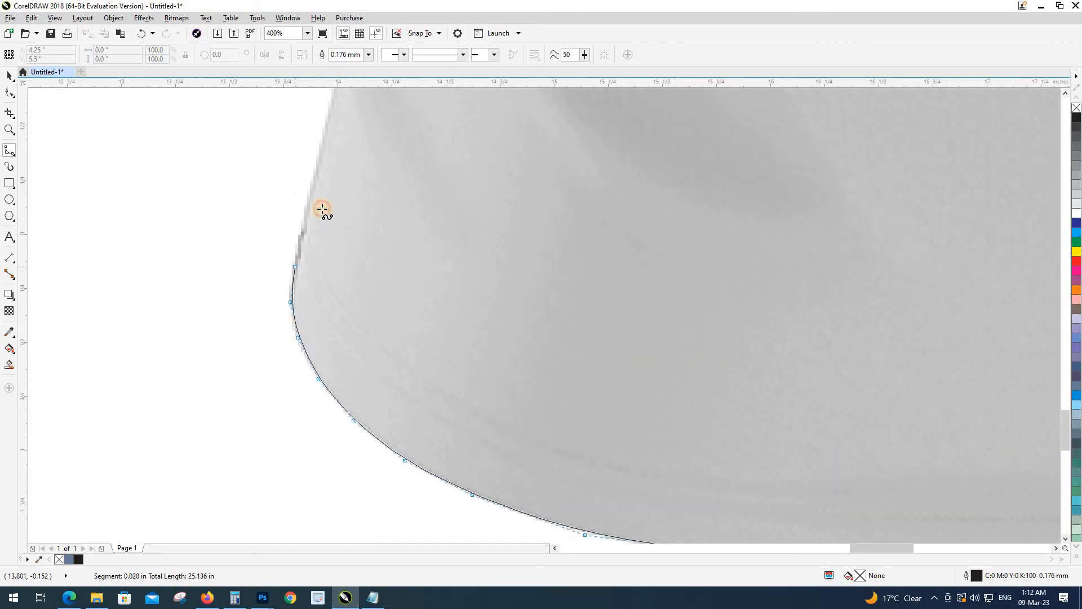
# Step: Add B-spline points up the lower stretch of the shirt's left side
pyautogui.click(314, 173)
pyautogui.moveTo(318, 146); pyautogui.dragTo(310, 221)
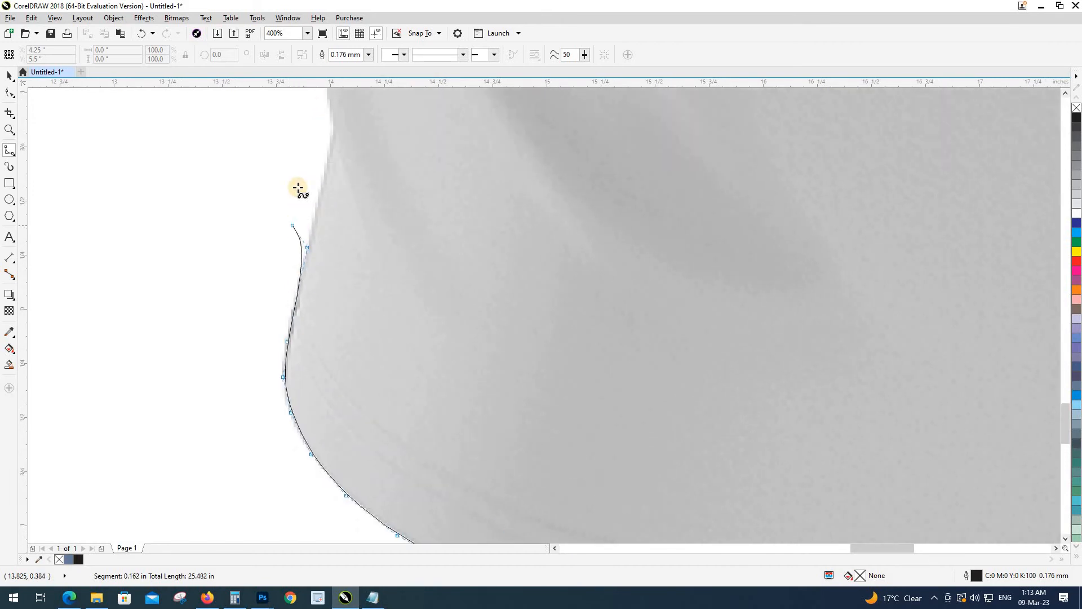
pyautogui.moveTo(298, 176); pyautogui.dragTo(295, 288)
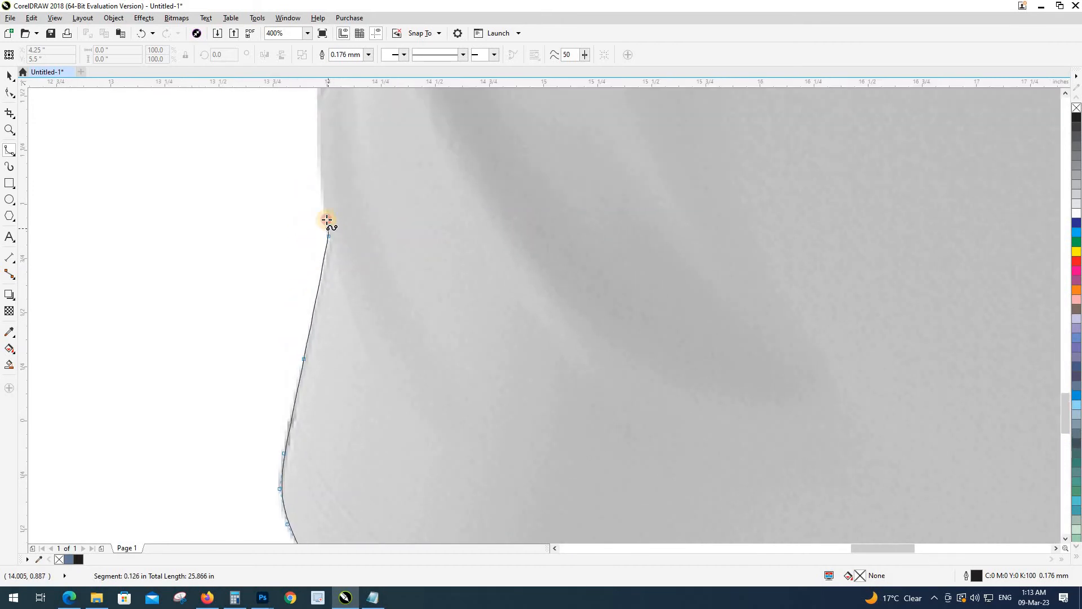
pyautogui.click(321, 187)
pyautogui.moveTo(314, 142); pyautogui.dragTo(317, 347)
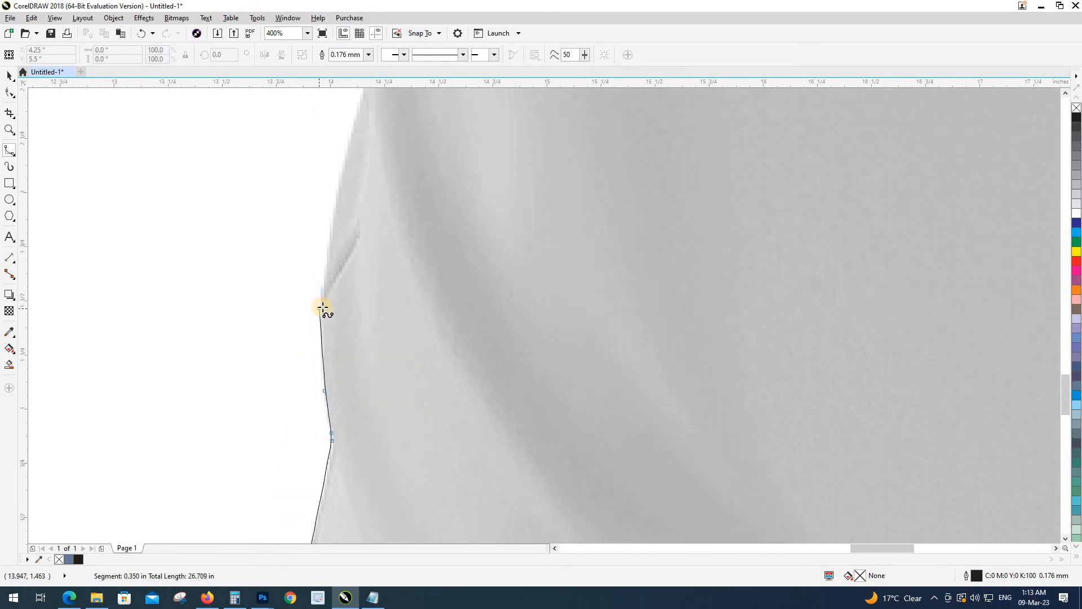
pyautogui.click(323, 308)
pyautogui.click(333, 224)
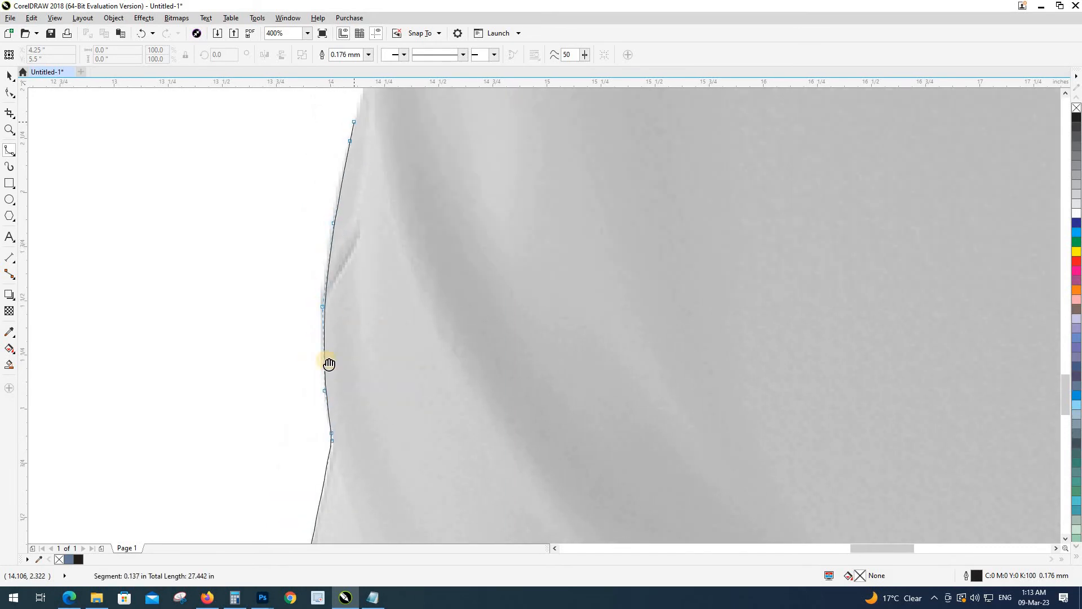
# Step: Continue up the upper left edge to just below the sleeve's underarm
pyautogui.moveTo(327, 362); pyautogui.dragTo(323, 372)
pyautogui.scroll(-1, 324, 372)
pyautogui.scroll(1, 332, 348)
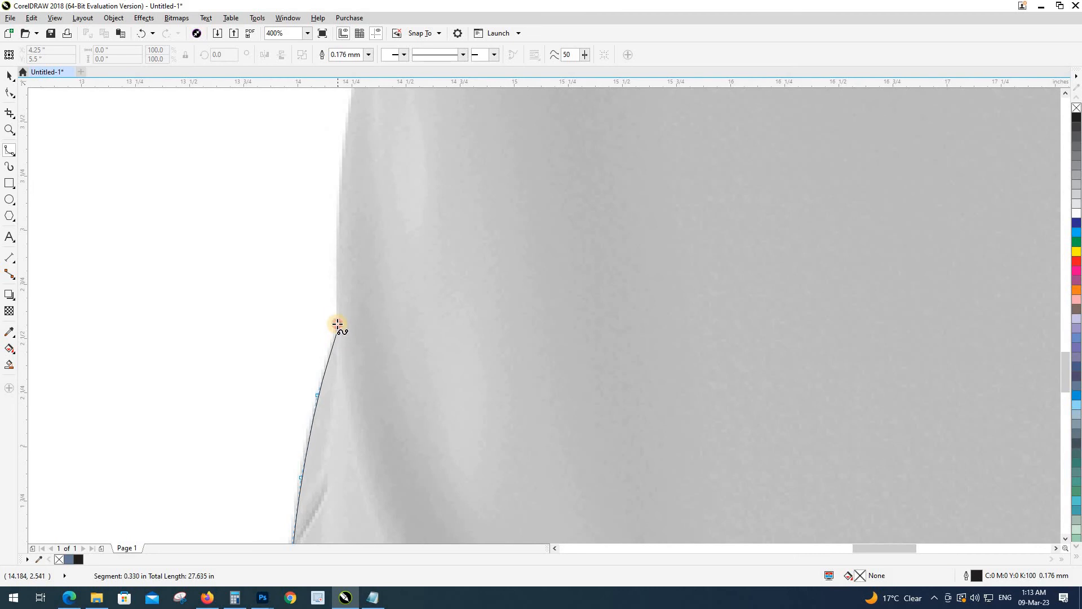
pyautogui.click(340, 203)
pyautogui.moveTo(343, 157); pyautogui.dragTo(329, 398)
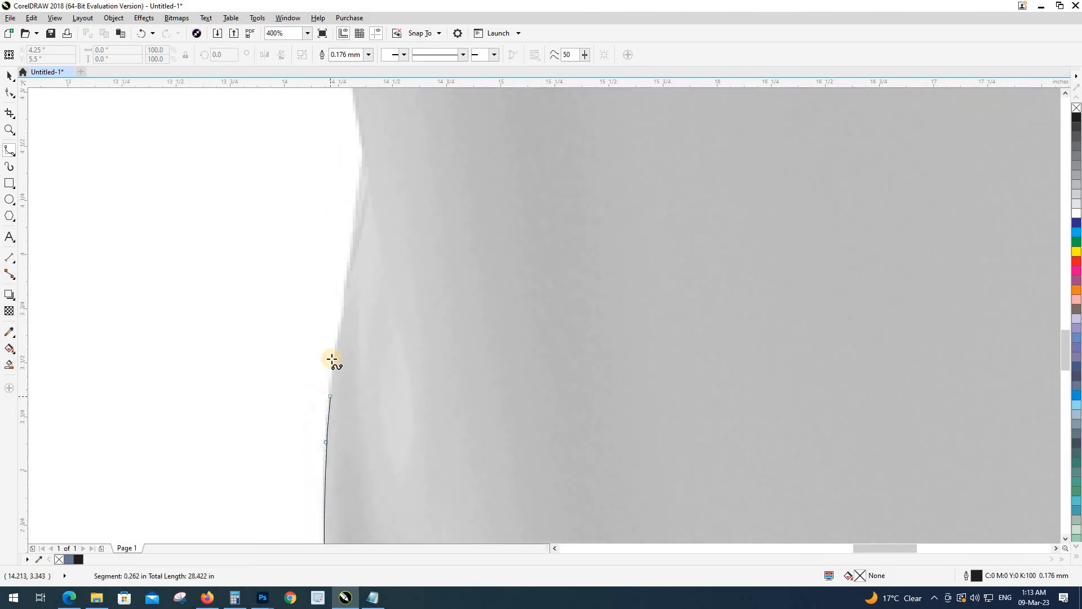
pyautogui.click(338, 330)
pyautogui.click(357, 219)
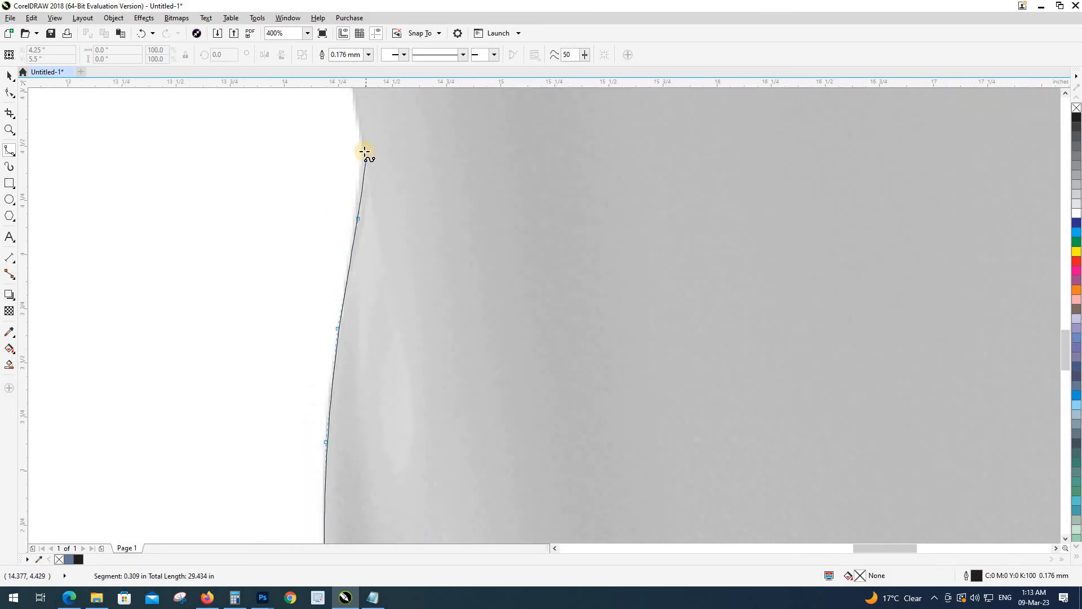
pyautogui.click(360, 124)
pyautogui.scroll(-1, 360, 124)
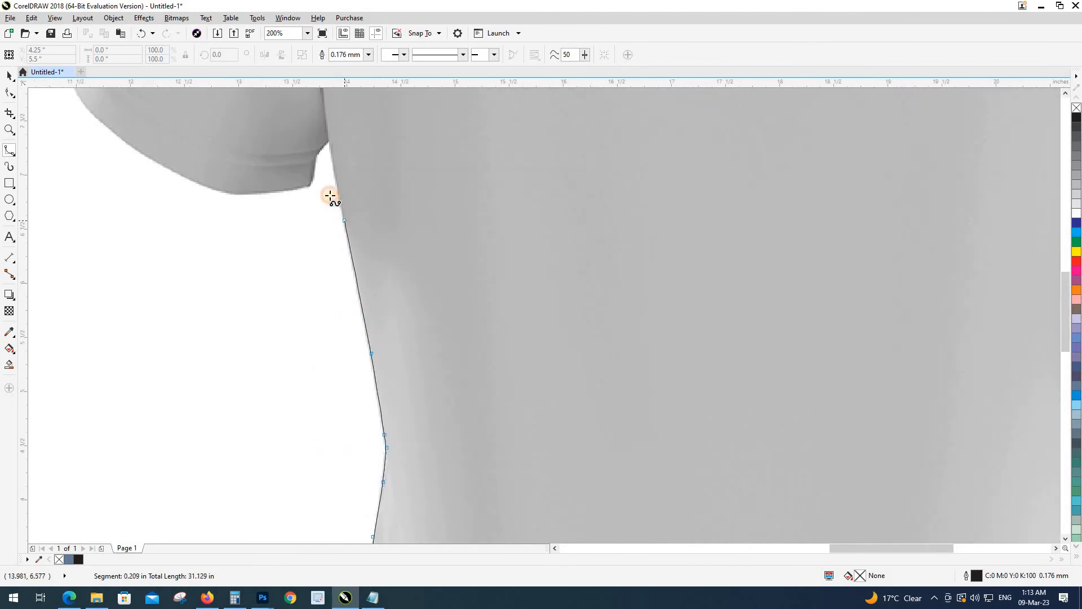
# Step: Trace B-Spline points from under the sleeve along its inner edge, hem and outer curve
pyautogui.scroll(1, 331, 193)
pyautogui.click(315, 165)
pyautogui.scroll(1, 451, 345)
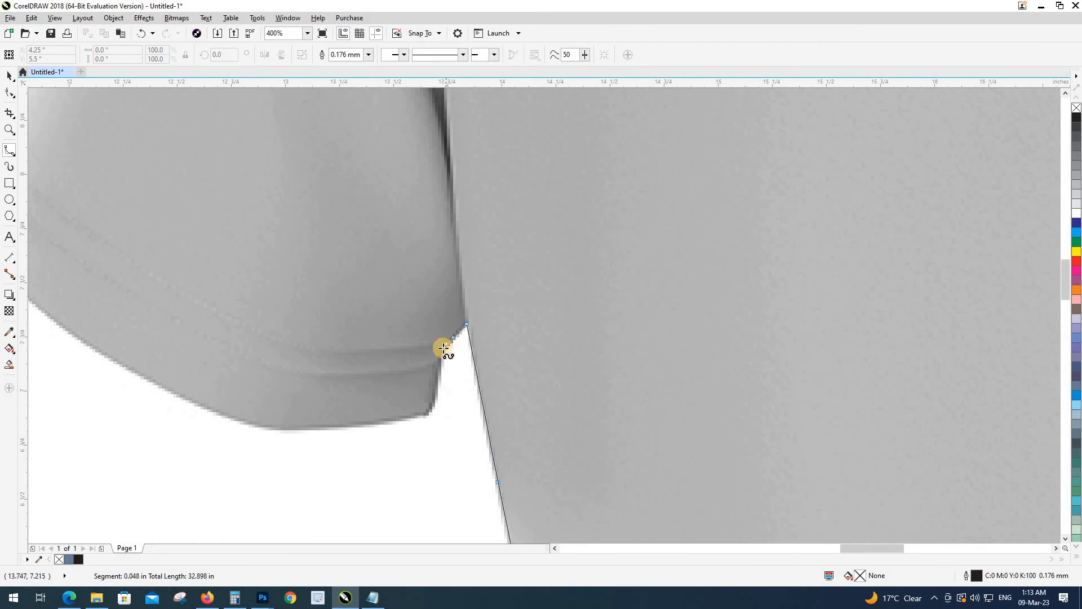
pyautogui.click(440, 358)
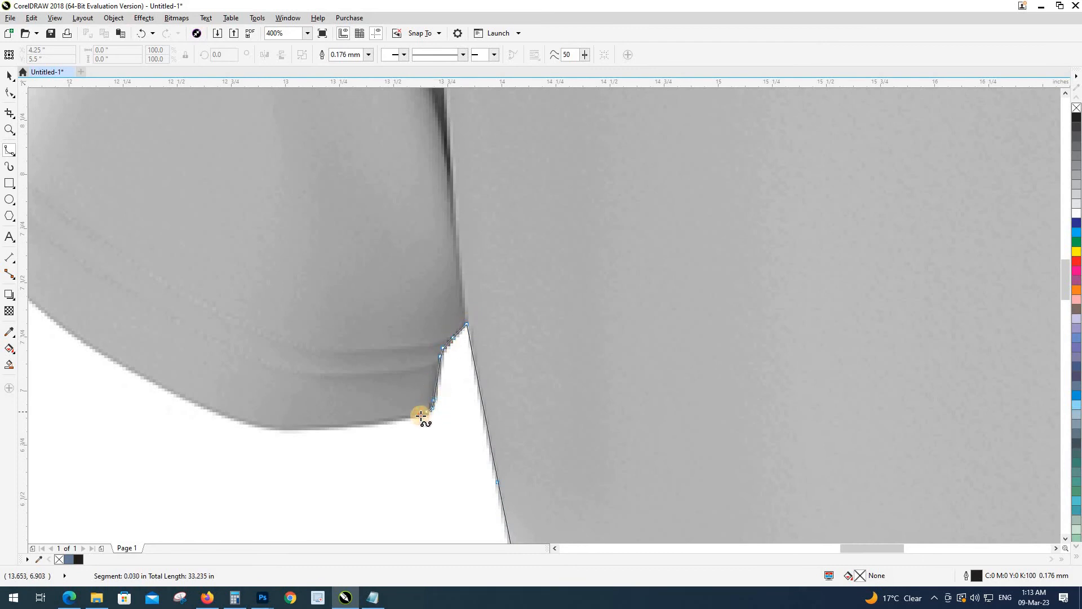
pyautogui.click(415, 419)
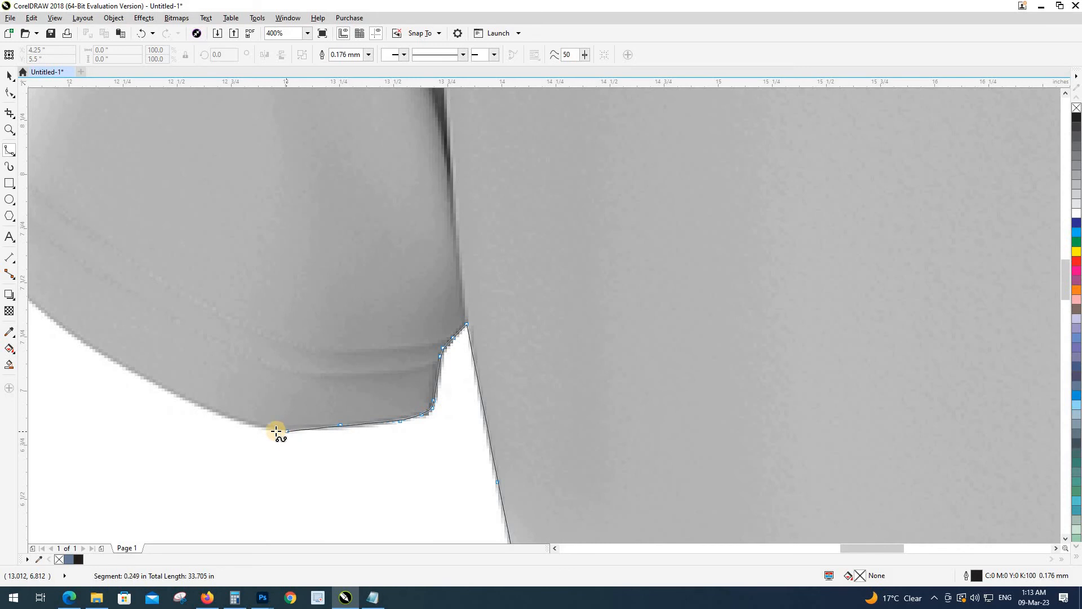
pyautogui.click(273, 430)
pyautogui.click(246, 426)
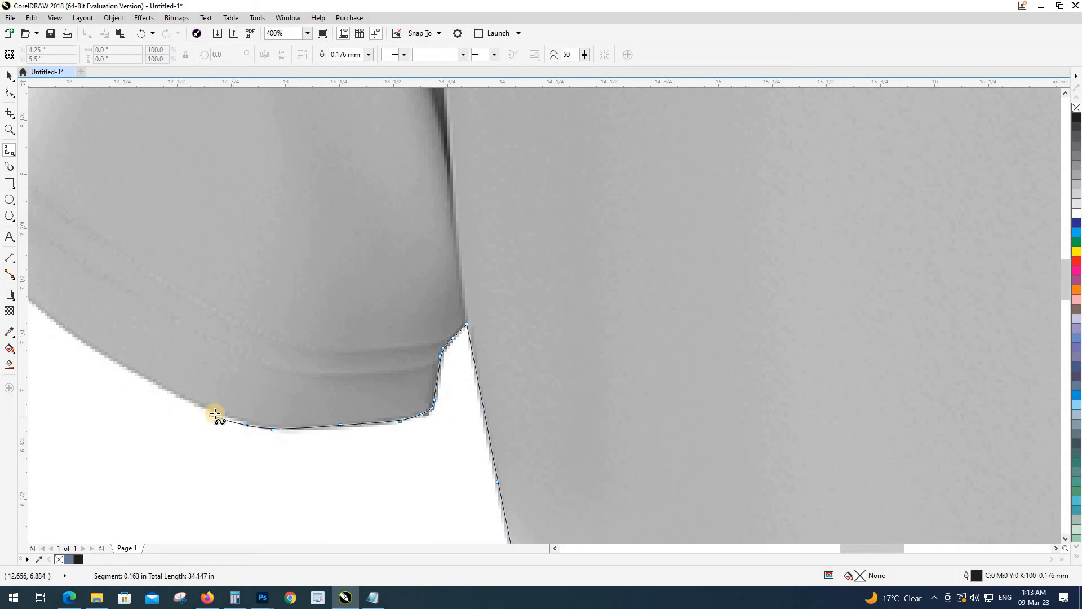
pyautogui.click(215, 413)
pyautogui.click(154, 383)
pyautogui.moveTo(101, 338); pyautogui.dragTo(380, 442)
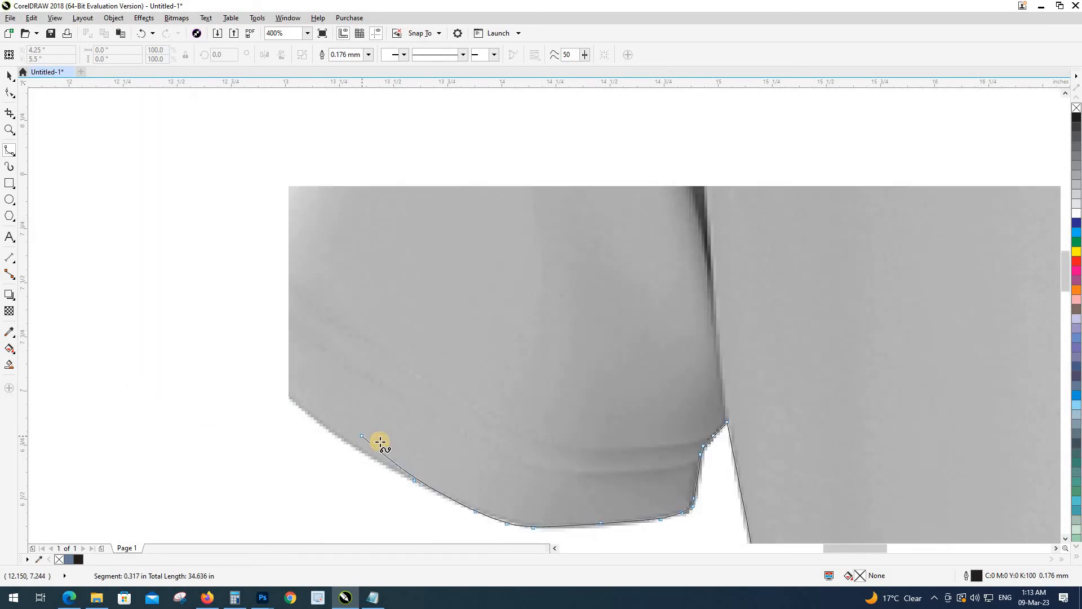
pyautogui.click(362, 447)
pyautogui.click(301, 400)
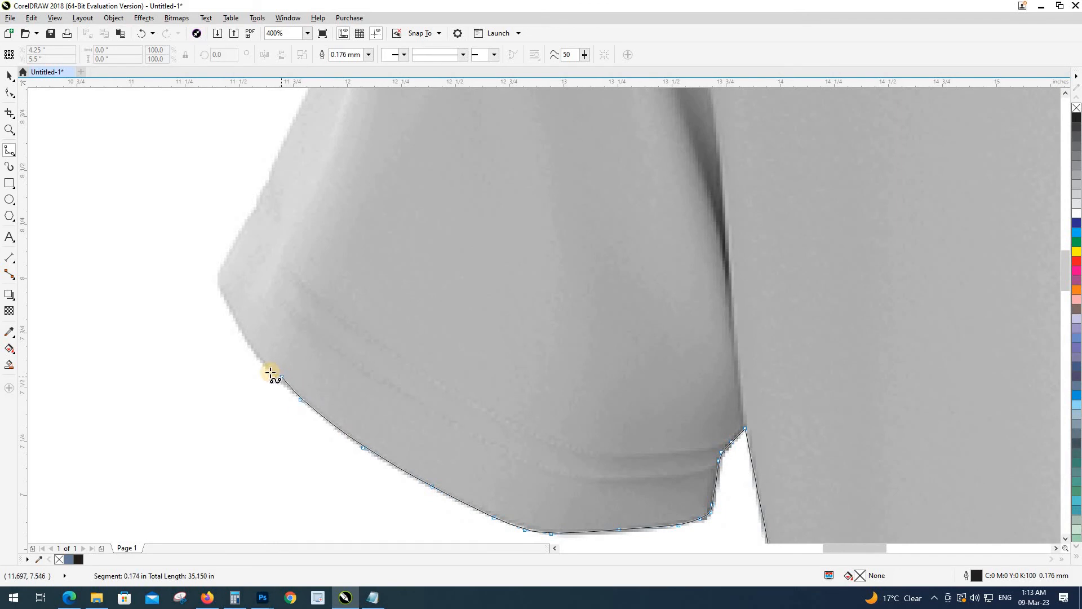
pyautogui.click(265, 369)
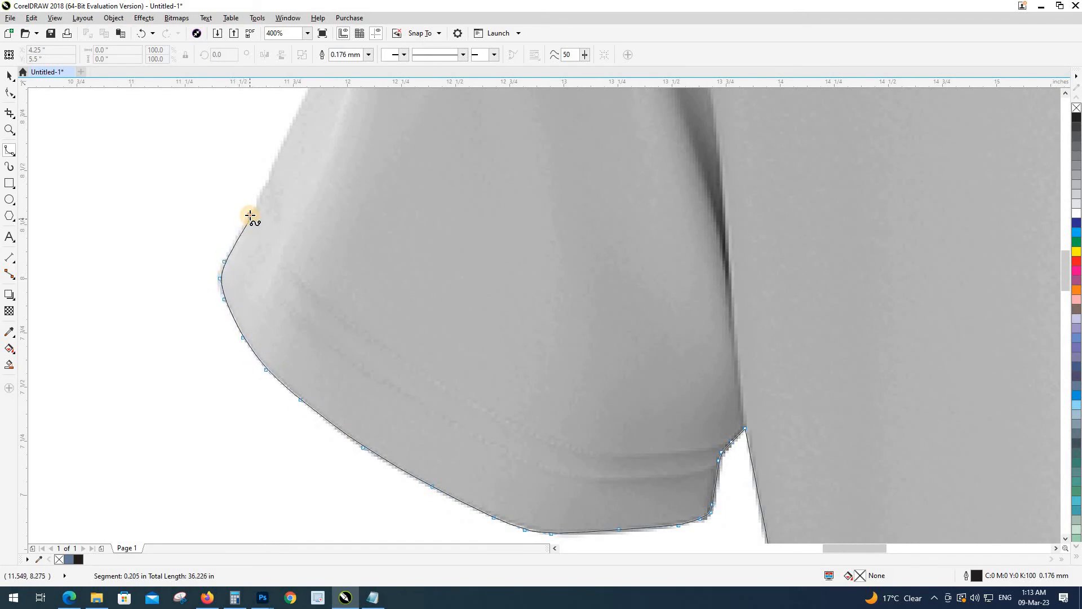
# Step: Continue the outline up the sleeve's outer edge and around the shoulder curve
pyautogui.click(250, 215)
pyautogui.moveTo(308, 169); pyautogui.dragTo(250, 394)
pyautogui.click(258, 300)
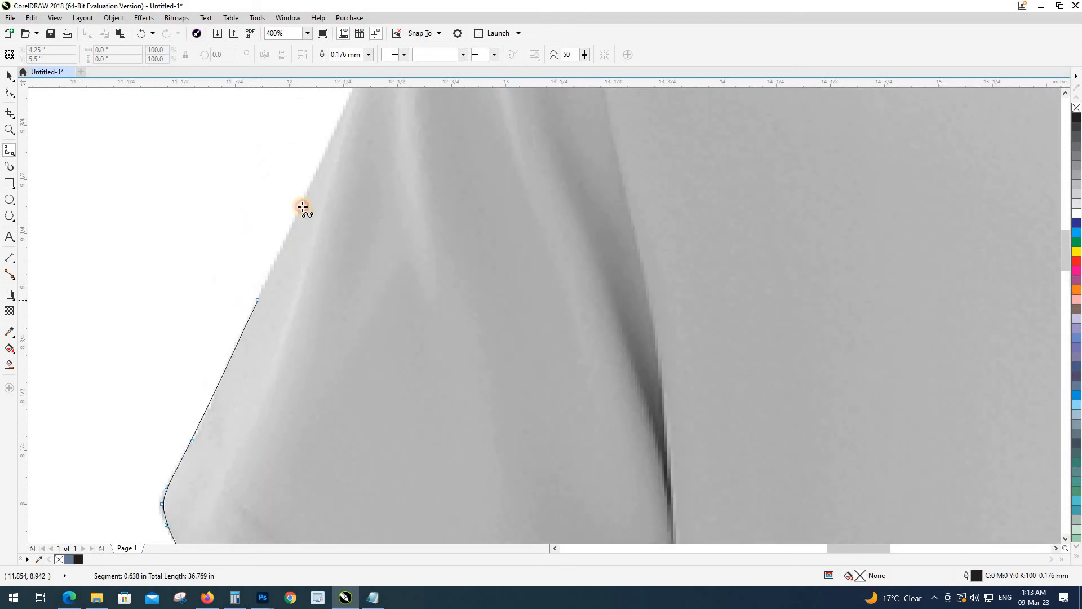
pyautogui.moveTo(303, 207); pyautogui.dragTo(188, 464)
pyautogui.click(245, 320)
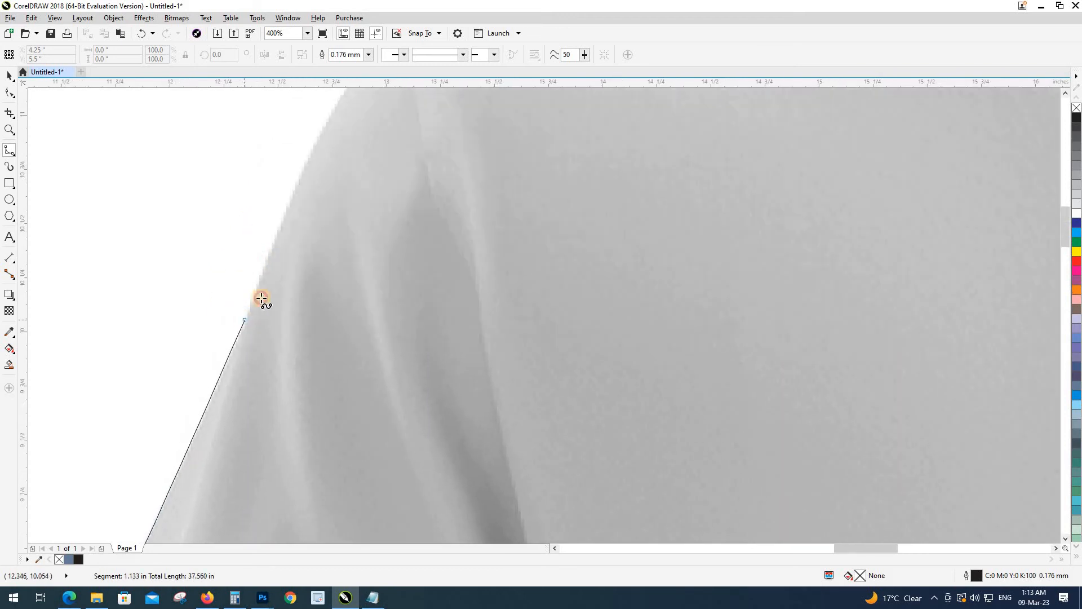
pyautogui.click(286, 215)
pyautogui.moveTo(312, 167); pyautogui.dragTo(167, 457)
pyautogui.click(193, 392)
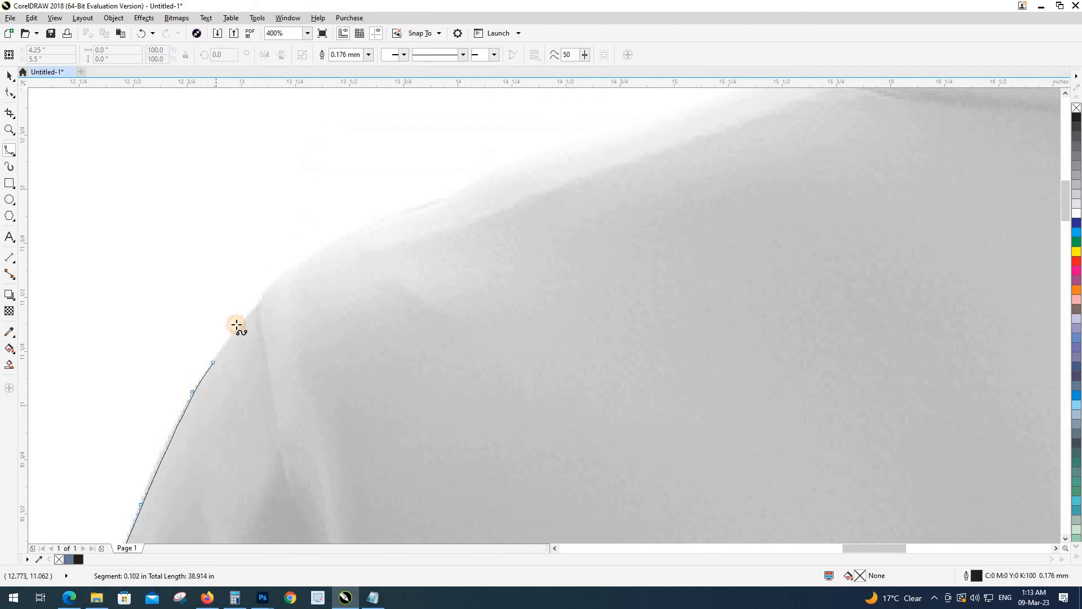
pyautogui.click(237, 324)
pyautogui.click(279, 279)
pyautogui.click(327, 245)
pyautogui.click(334, 241)
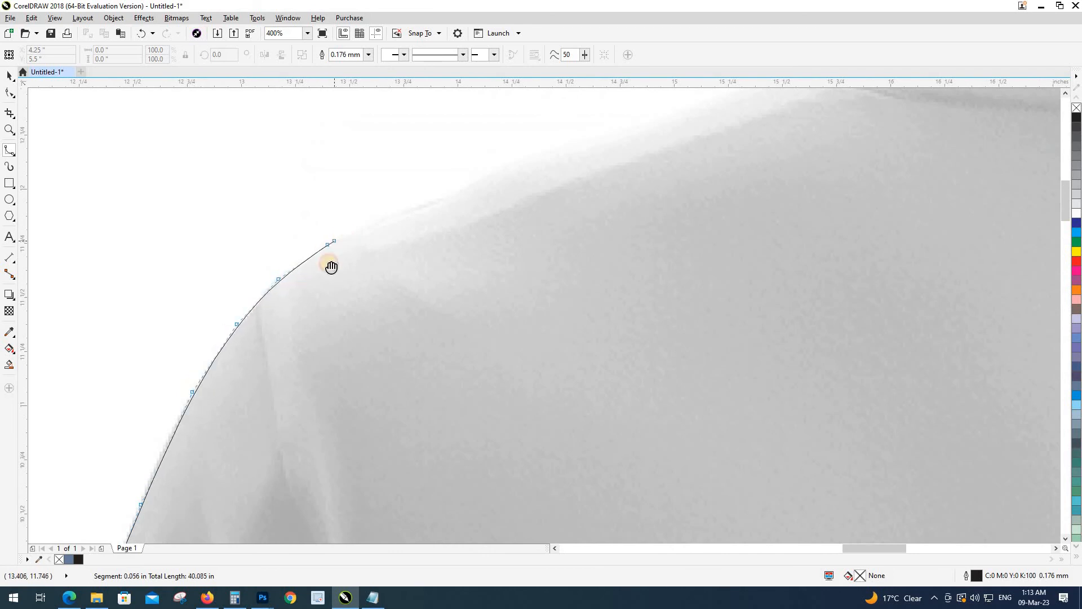
# Step: Extend the outline along the shoulder top up to the collar's upper edge
pyautogui.moveTo(332, 267); pyautogui.dragTo(224, 419)
pyautogui.click(264, 376)
pyautogui.click(341, 328)
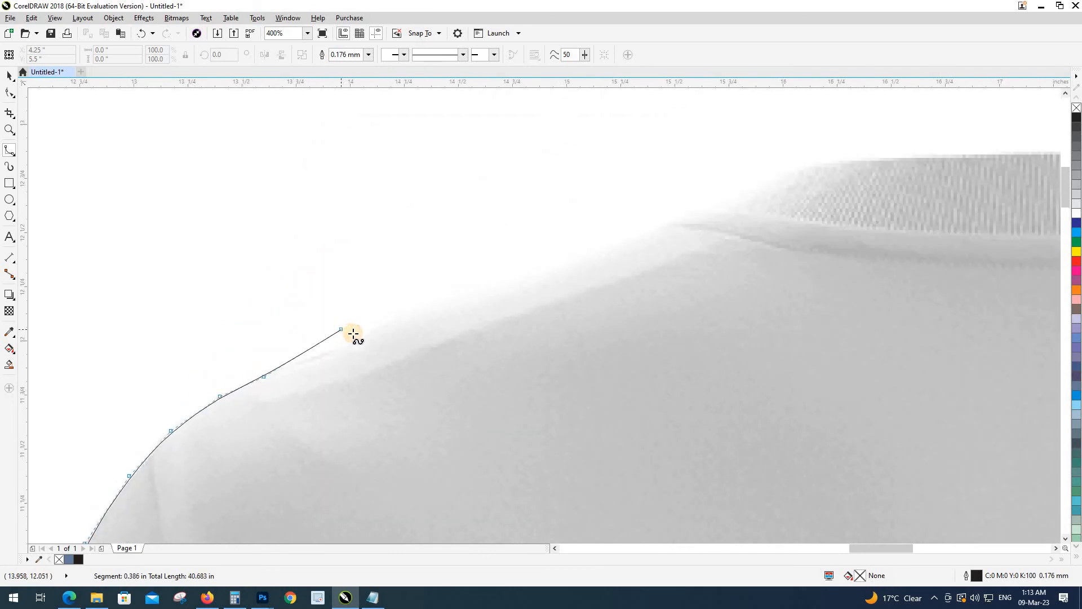
pyautogui.click(360, 336)
pyautogui.click(432, 309)
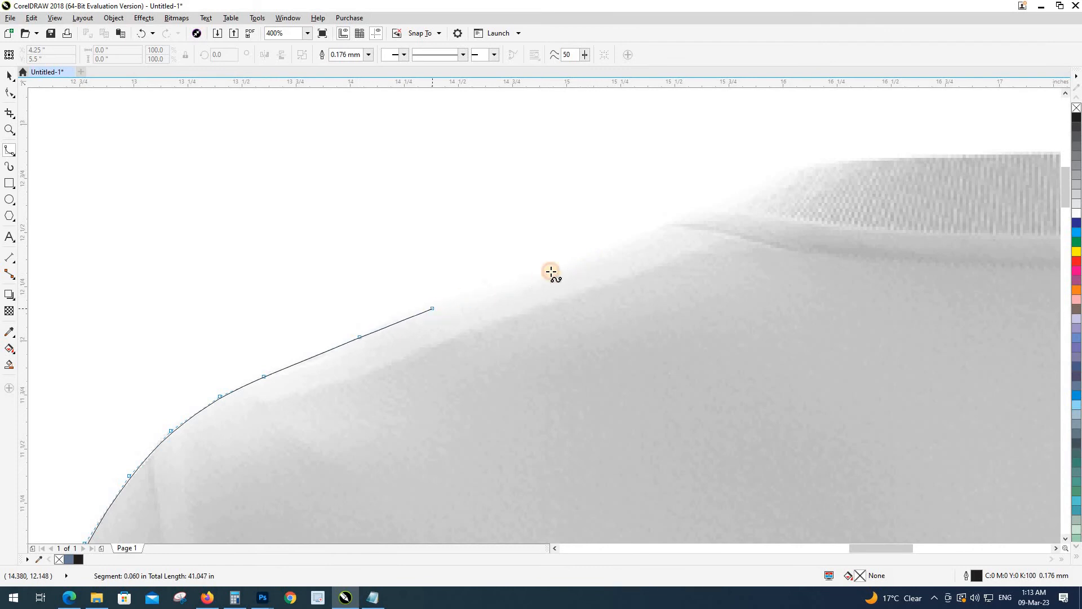
pyautogui.click(559, 267)
pyautogui.click(675, 220)
pyautogui.click(704, 210)
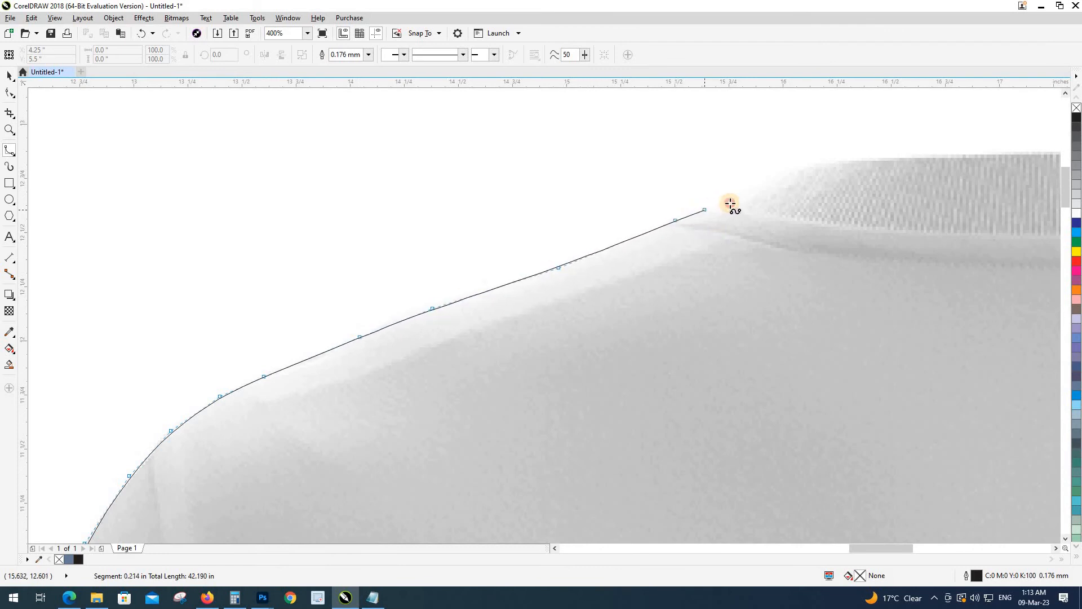
pyautogui.click(735, 201)
pyautogui.click(782, 173)
pyautogui.click(824, 162)
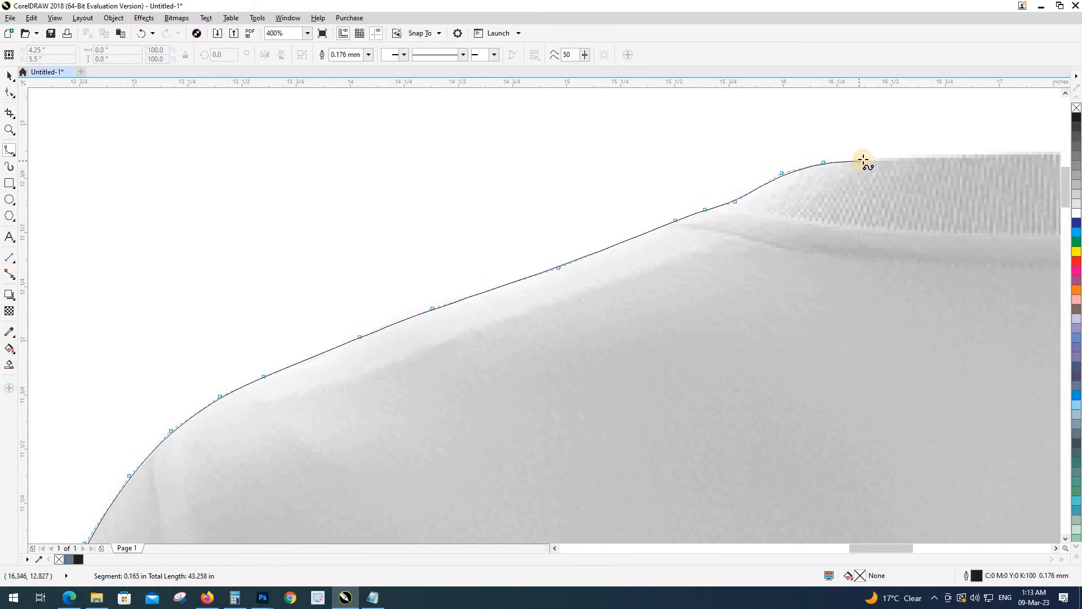
pyautogui.click(864, 159)
pyautogui.click(954, 156)
# Step: Trace across the collar top and down the right shoulder, closing on the start node
pyautogui.moveTo(966, 156); pyautogui.dragTo(438, 209)
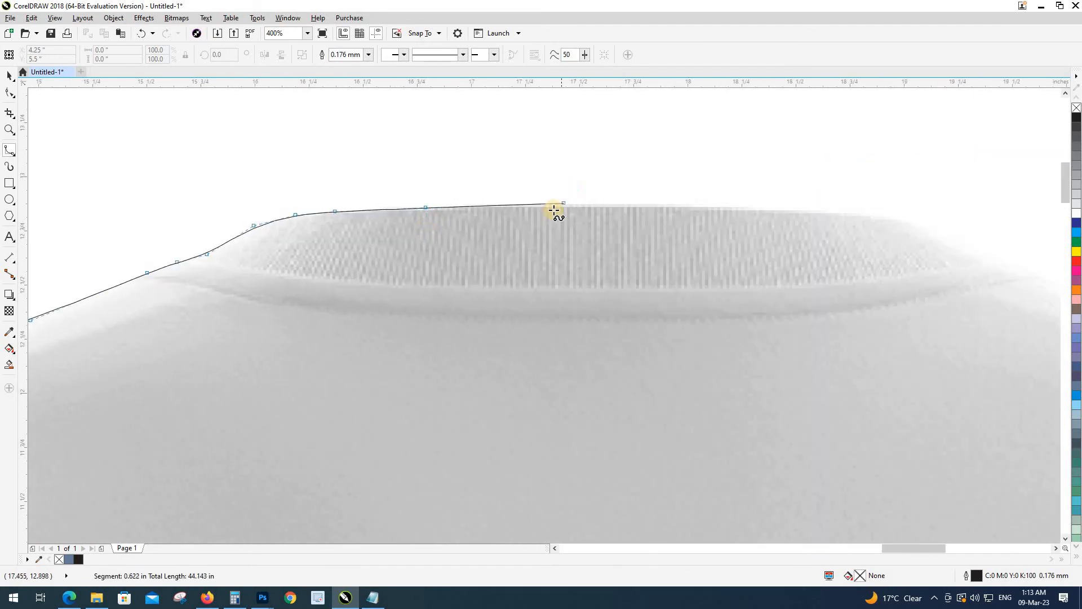
pyautogui.click(552, 205)
pyautogui.click(782, 208)
pyautogui.moveTo(788, 209); pyautogui.dragTo(383, 198)
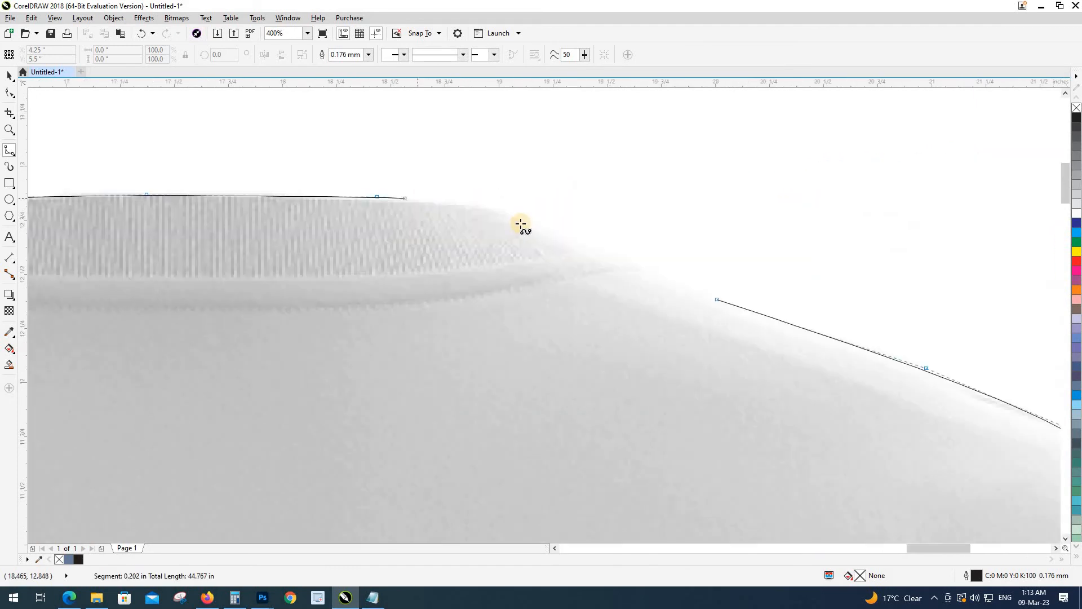
pyautogui.click(477, 205)
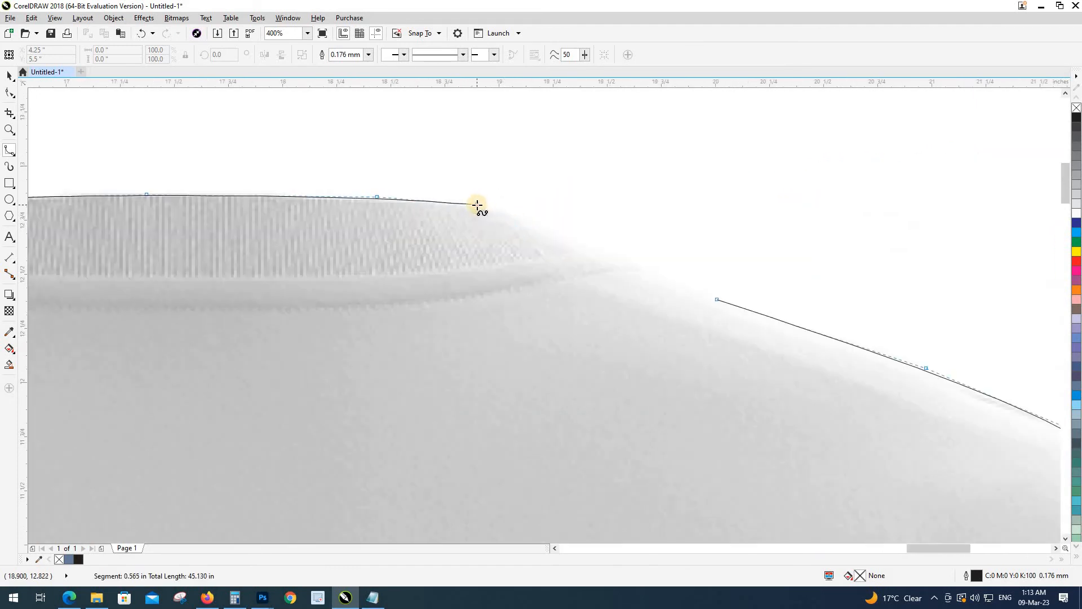
pyautogui.click(507, 211)
pyautogui.click(549, 228)
pyautogui.click(646, 273)
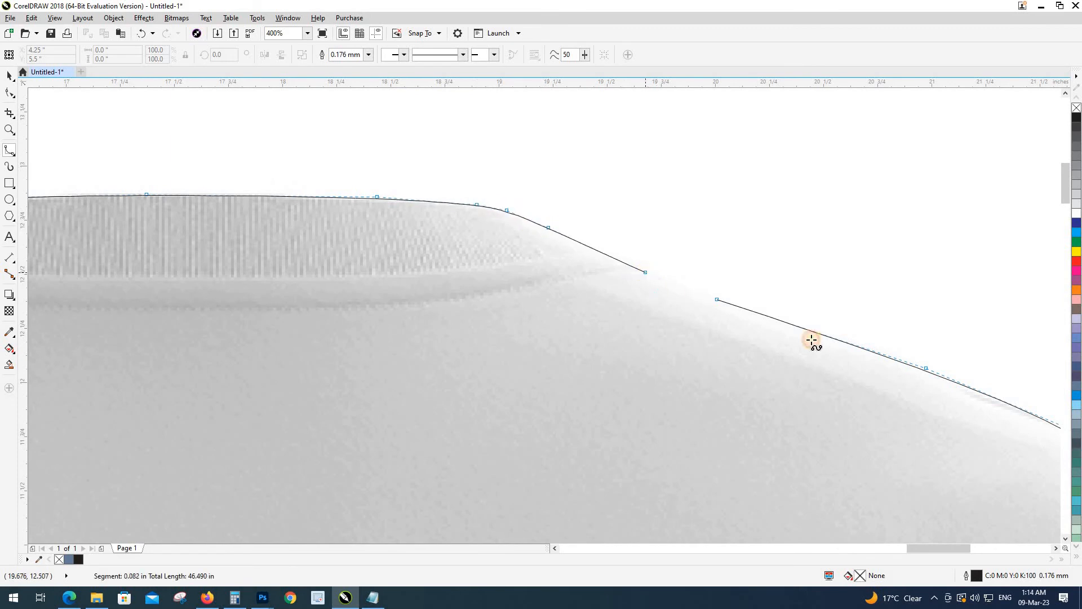
pyautogui.click(740, 306)
pyautogui.scroll(-2, 614, 275)
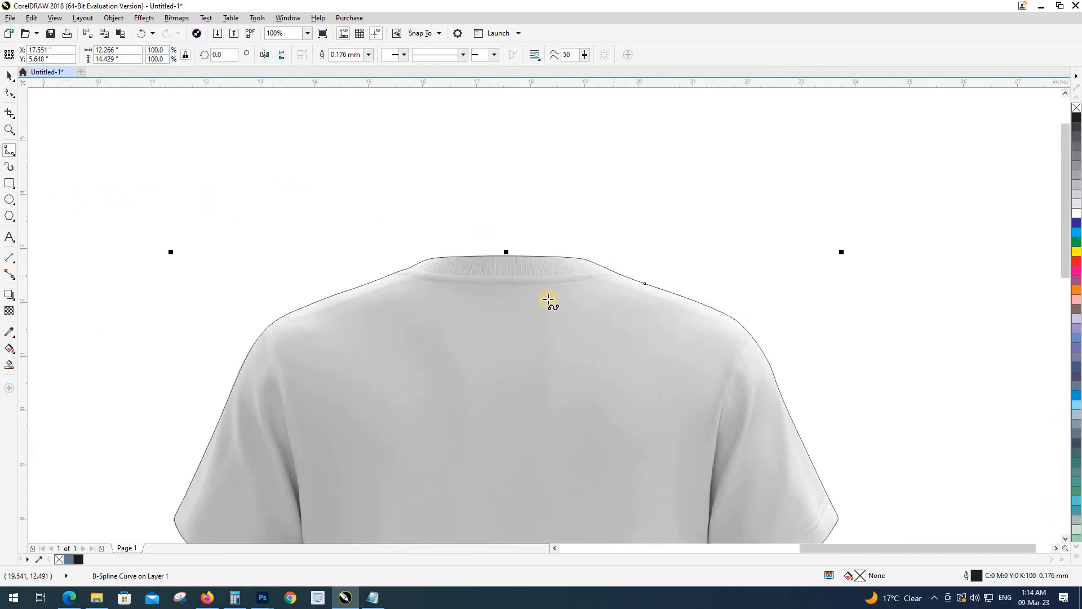
# Step: Start a helper B-spline left of the neckline and follow the collar seam rightward
pyautogui.scroll(1, 392, 272)
pyautogui.click(226, 211)
pyautogui.click(284, 230)
pyautogui.scroll(1, 330, 262)
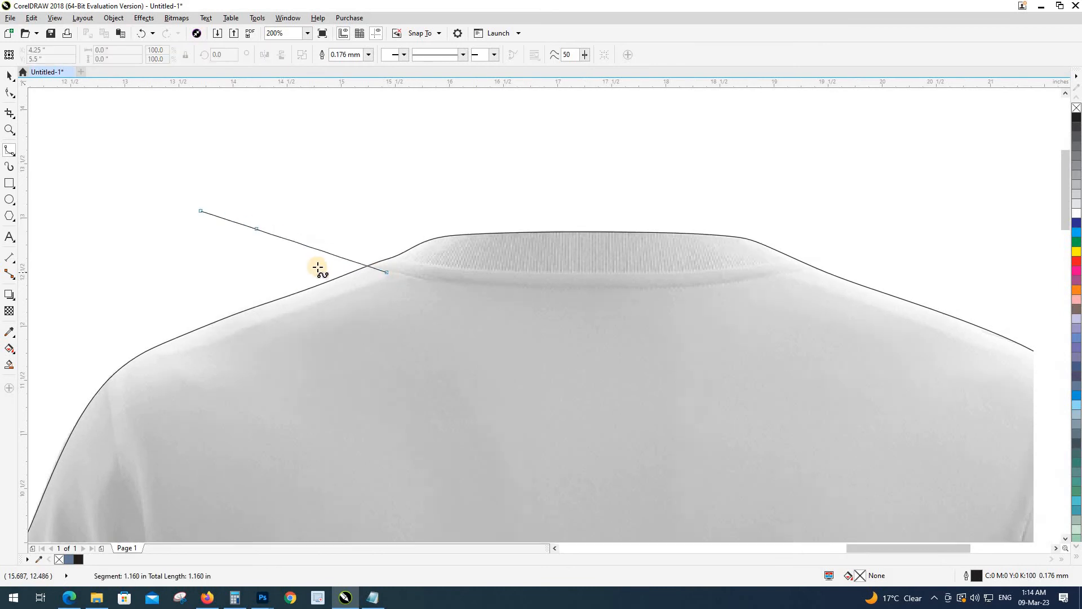
pyautogui.click(365, 250)
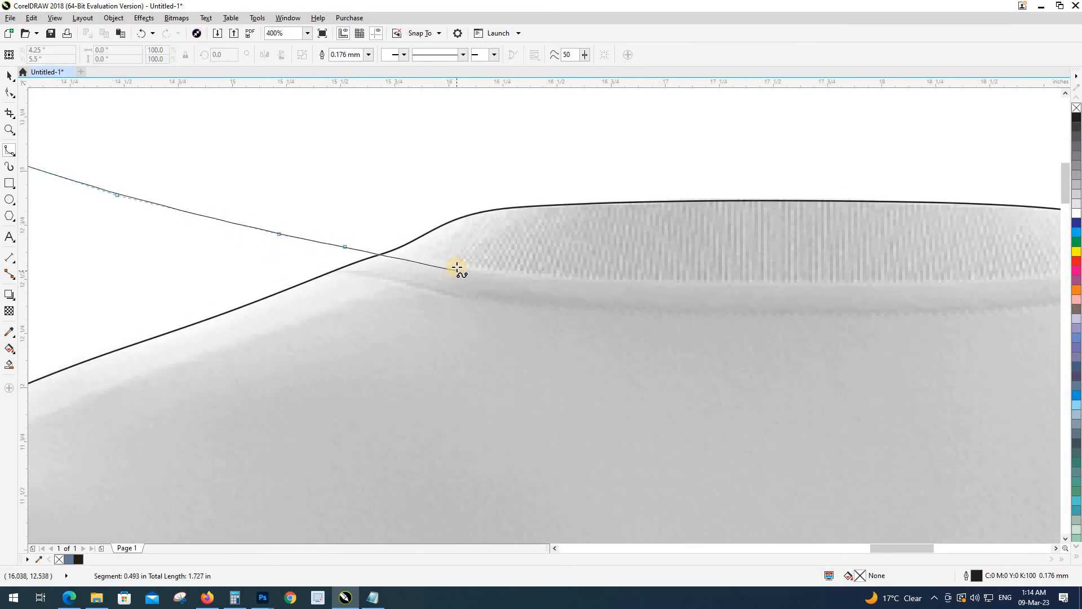
pyautogui.click(457, 267)
pyautogui.click(693, 281)
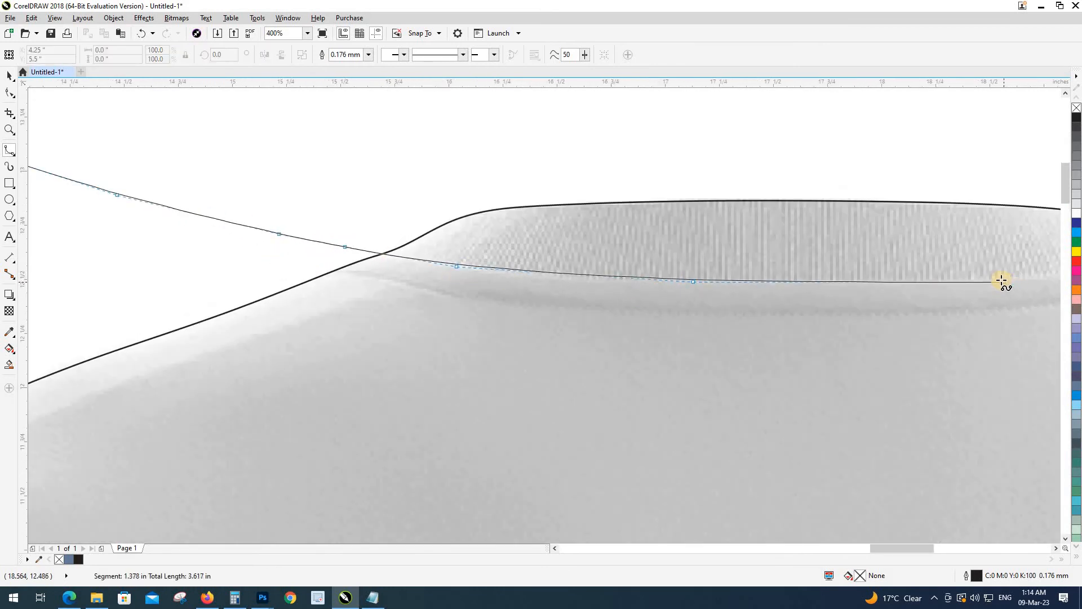
pyautogui.click(1002, 279)
# Step: Carry the helper curve past the collar's right edge and loop it back closed
pyautogui.moveTo(1002, 279); pyautogui.dragTo(377, 347)
pyautogui.click(507, 334)
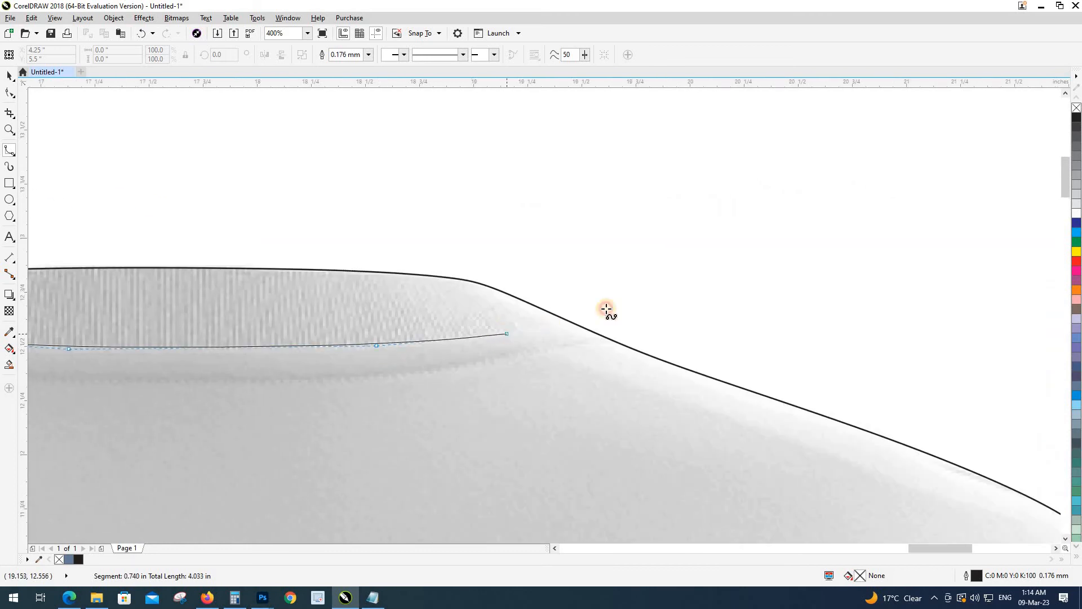
pyautogui.click(656, 310)
pyautogui.scroll(-2, 737, 310)
pyautogui.click(756, 277)
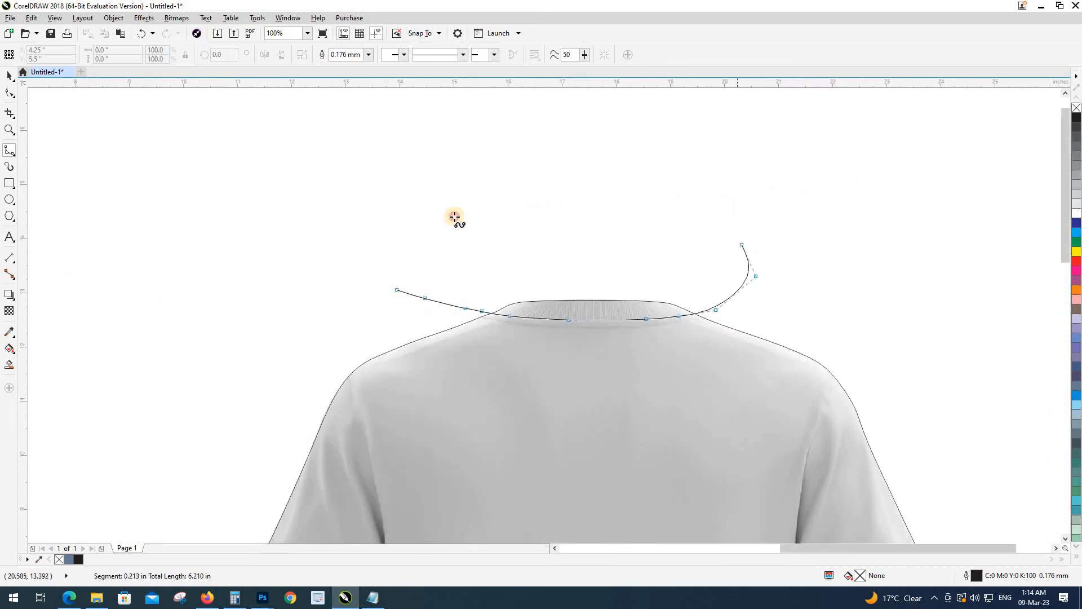
pyautogui.click(591, 217)
pyautogui.click(437, 224)
pyautogui.click(394, 287)
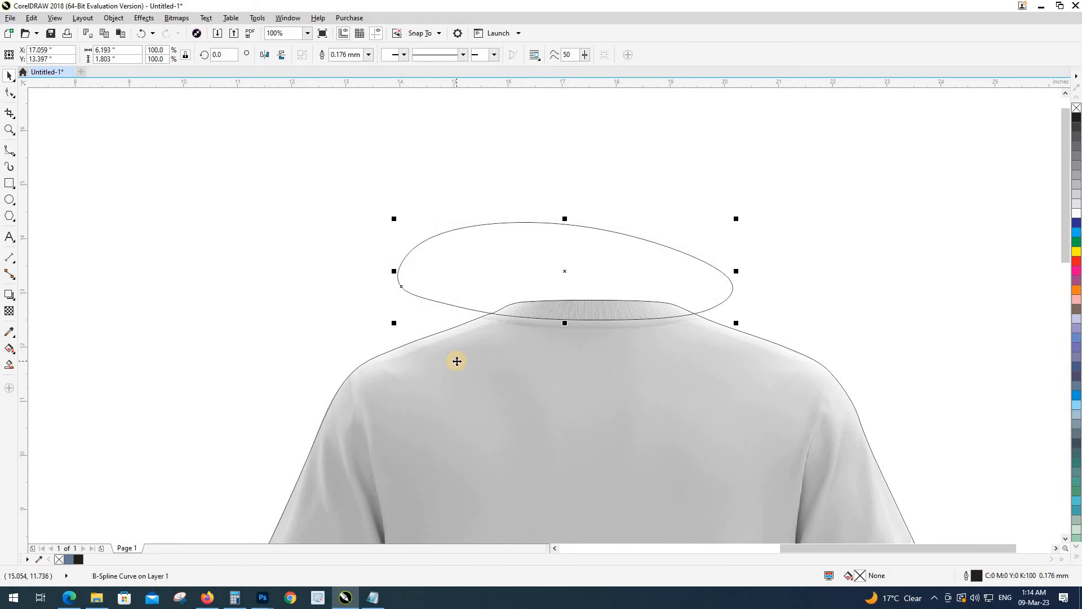
# Step: Intersect the helper loop with the back shirt outline, then delete the helper curve
pyautogui.keyDown('shift'); pyautogui.click(457, 362); pyautogui.keyUp('shift')
pyautogui.click(355, 55)
pyautogui.click(452, 256)
pyautogui.press('Delete')
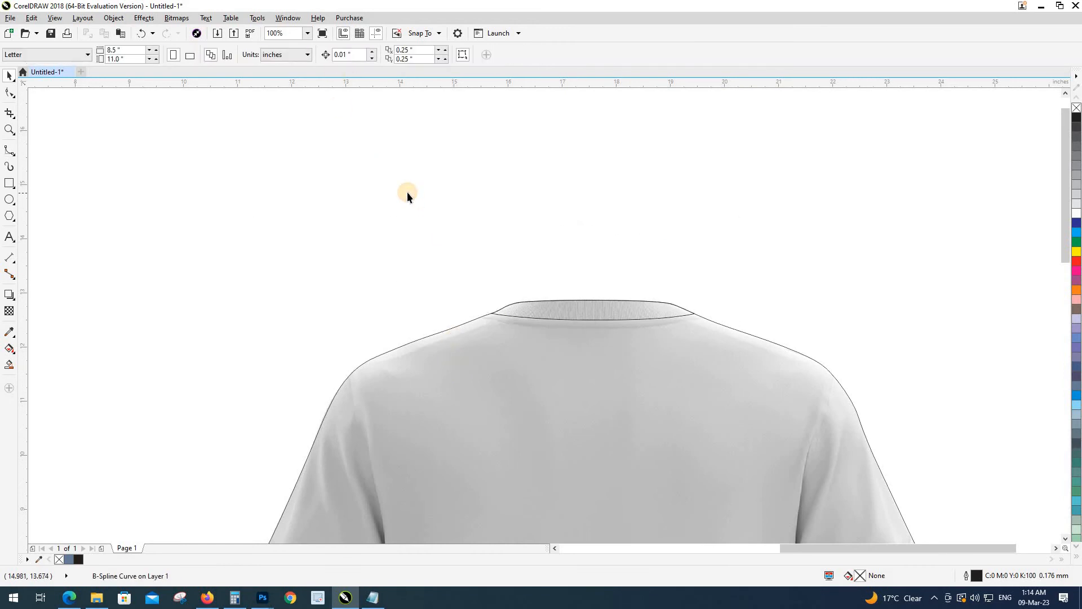
# Step: Start a helper B-spline above the left sleeve seam and follow it to the underarm
pyautogui.scroll(-2, 408, 195)
pyautogui.scroll(2, 382, 275)
pyautogui.scroll(4, 401, 192)
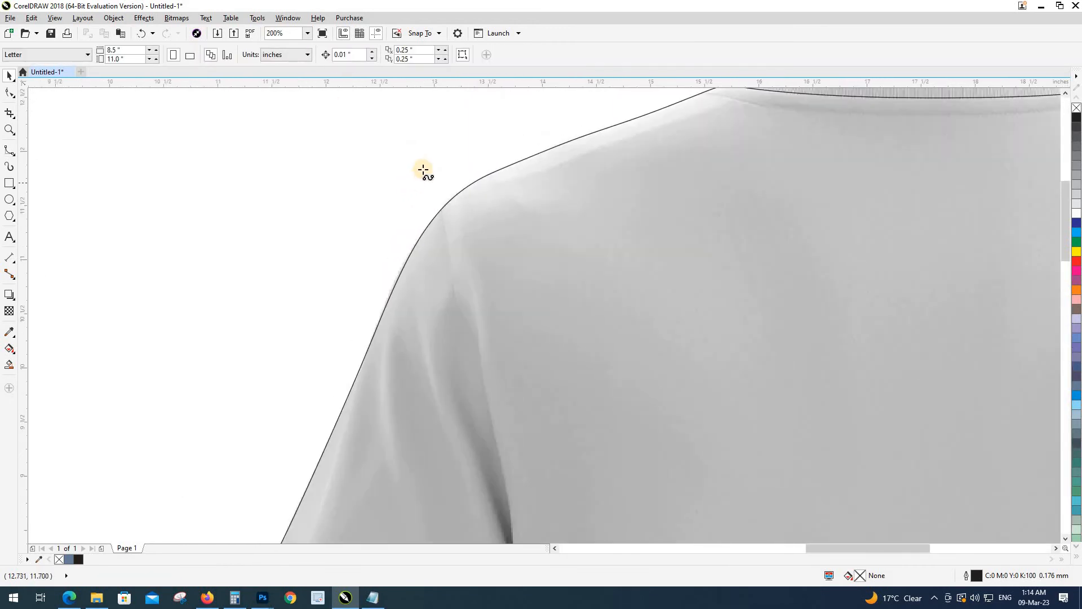
pyautogui.press('space')
pyautogui.click(440, 192)
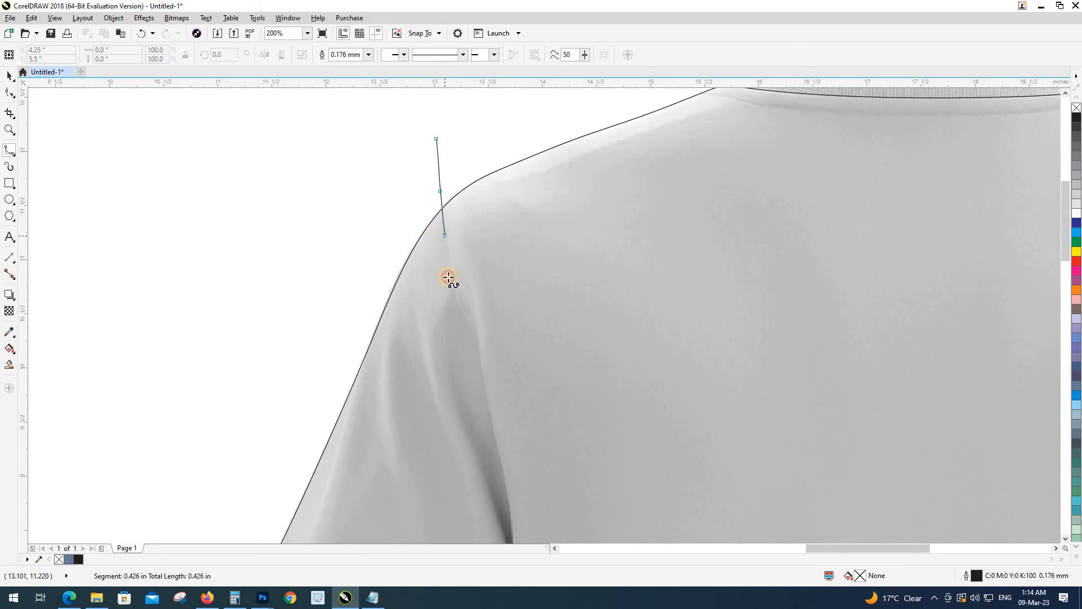
pyautogui.click(454, 292)
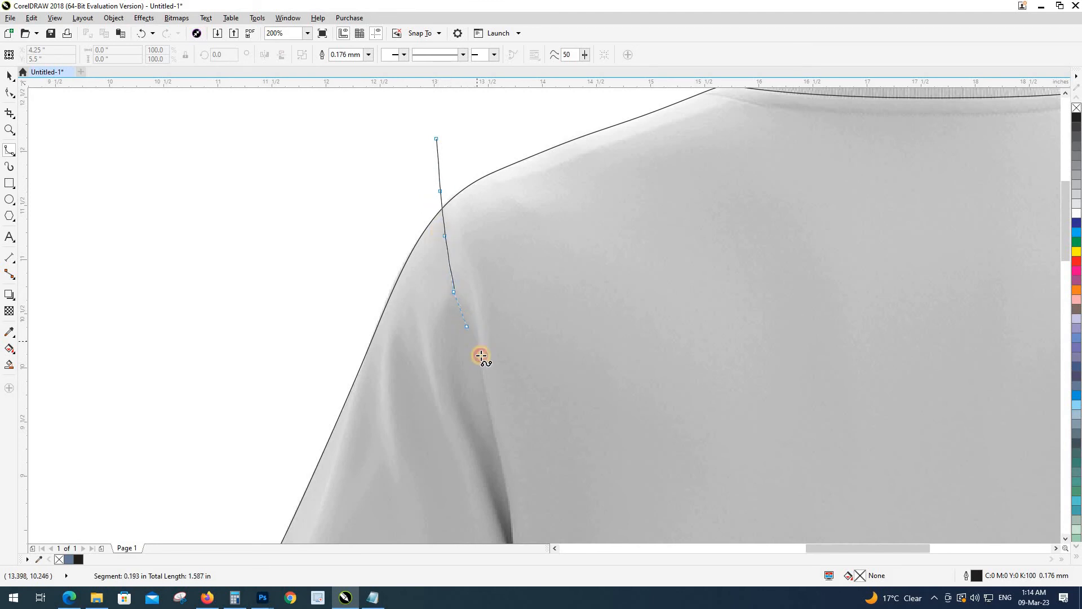
pyautogui.click(481, 367)
pyautogui.moveTo(491, 416); pyautogui.dragTo(525, 128)
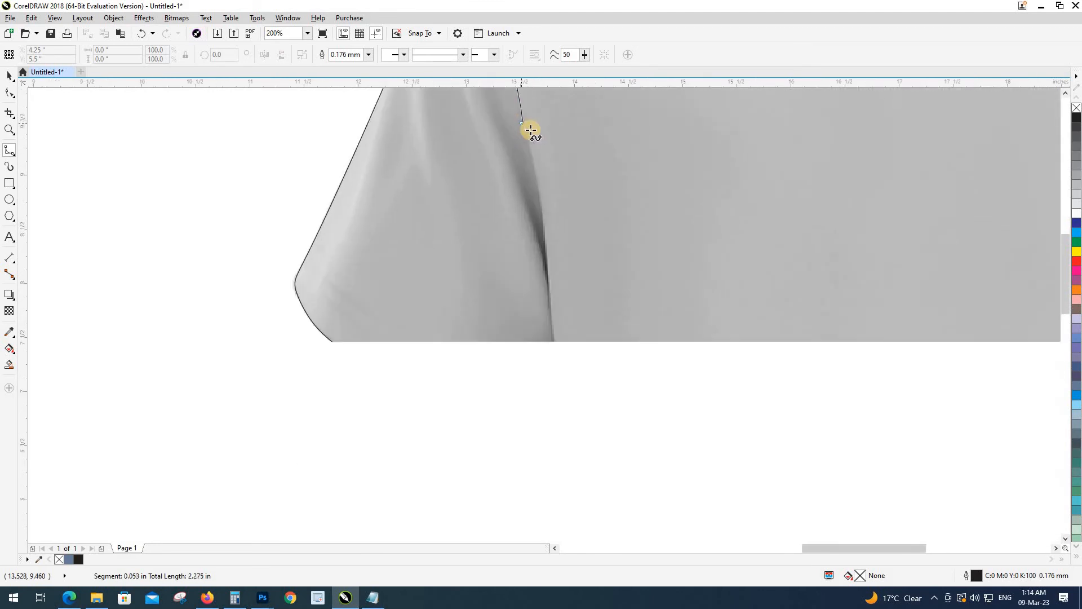
pyautogui.click(524, 128)
pyautogui.click(542, 193)
pyautogui.click(542, 222)
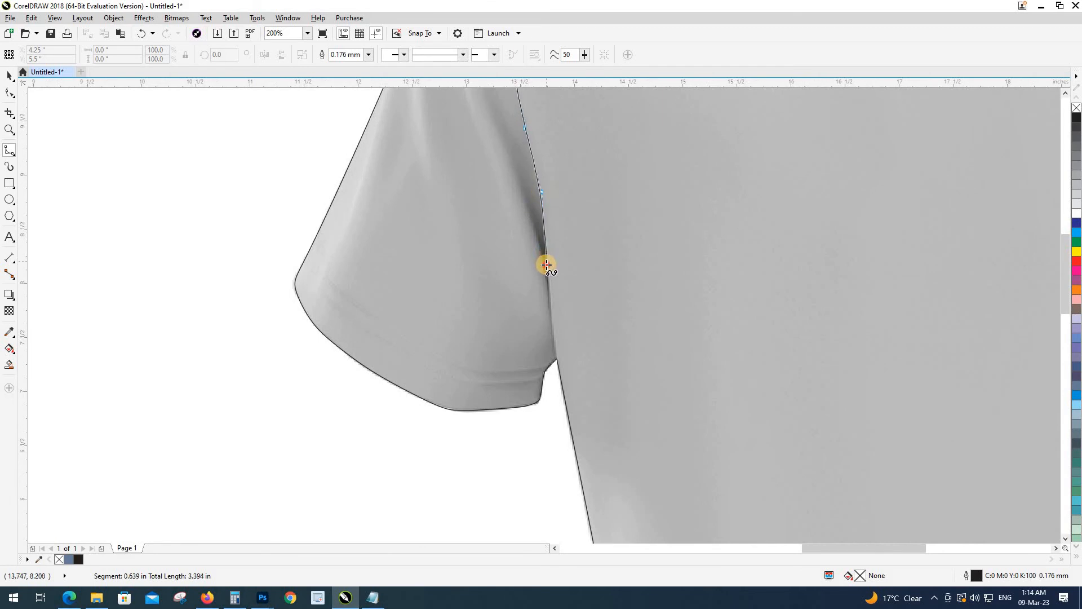
pyautogui.click(551, 321)
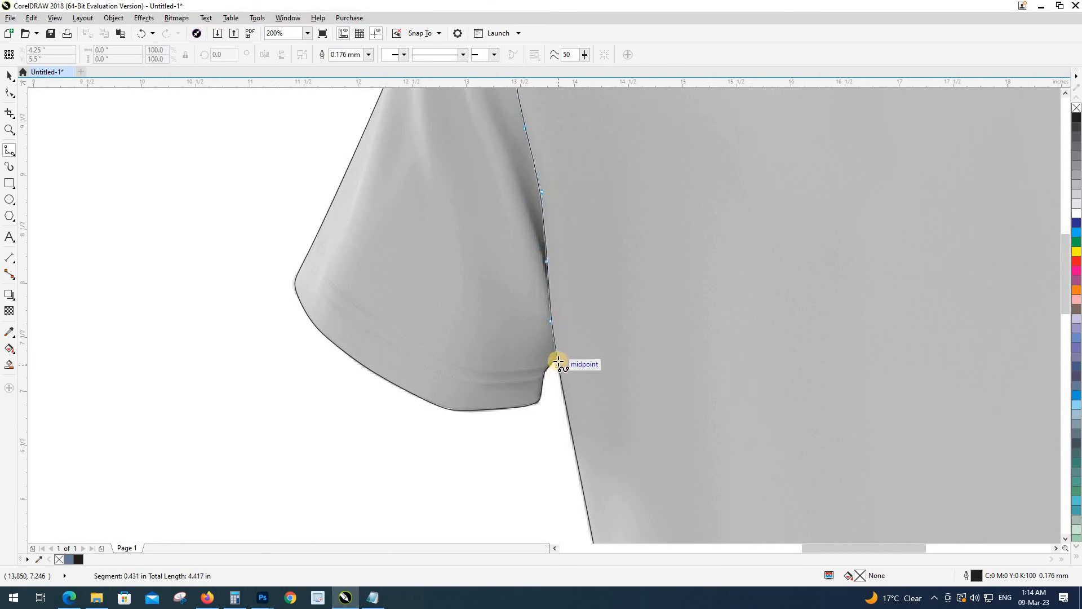
# Step: Loop the helper curve around below and outside the sleeve and close it
pyautogui.click(557, 359)
pyautogui.click(554, 391)
pyautogui.click(549, 424)
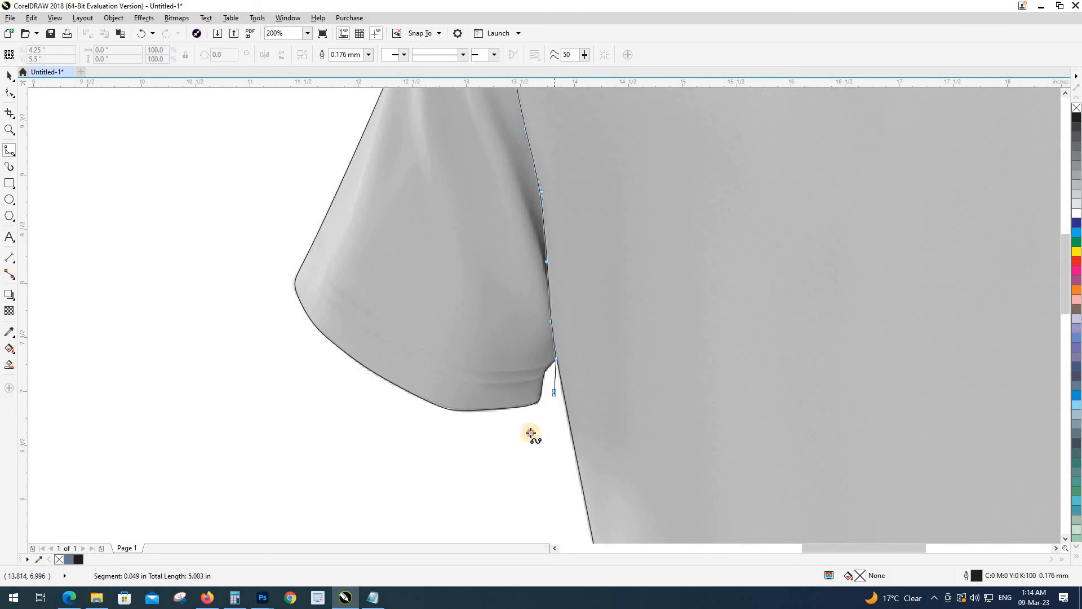
pyautogui.click(404, 436)
pyautogui.click(280, 403)
pyautogui.click(151, 301)
pyautogui.click(158, 221)
pyautogui.moveTo(223, 155); pyautogui.dragTo(153, 459)
pyautogui.click(180, 290)
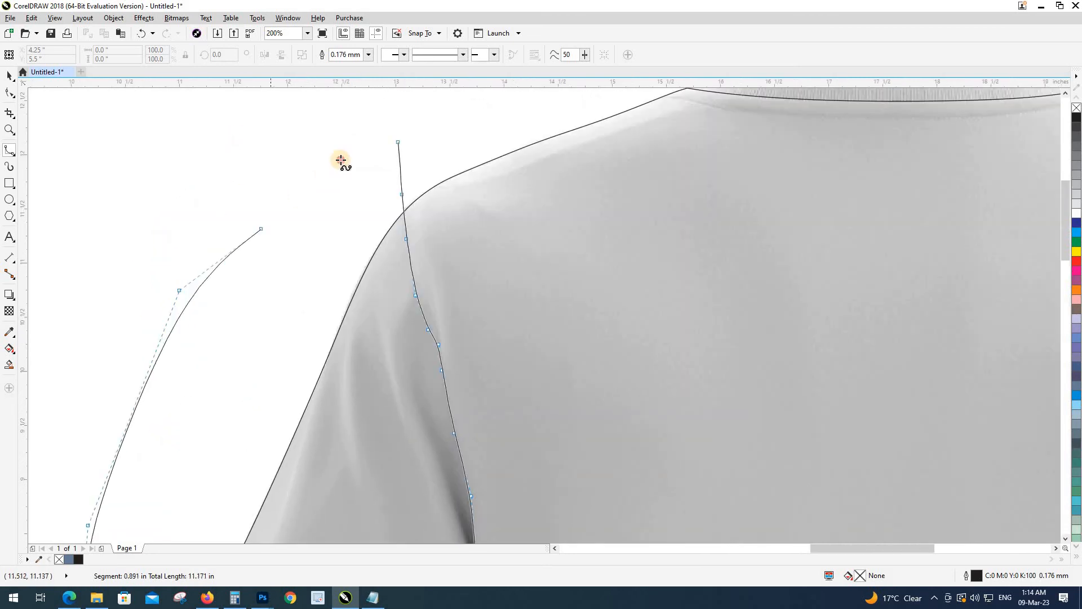
pyautogui.click(321, 180)
pyautogui.click(396, 142)
pyautogui.scroll(-2, 306, 186)
# Step: Intersect the helper loop with the back shirt outline, then delete the helper curve
pyautogui.press('space')
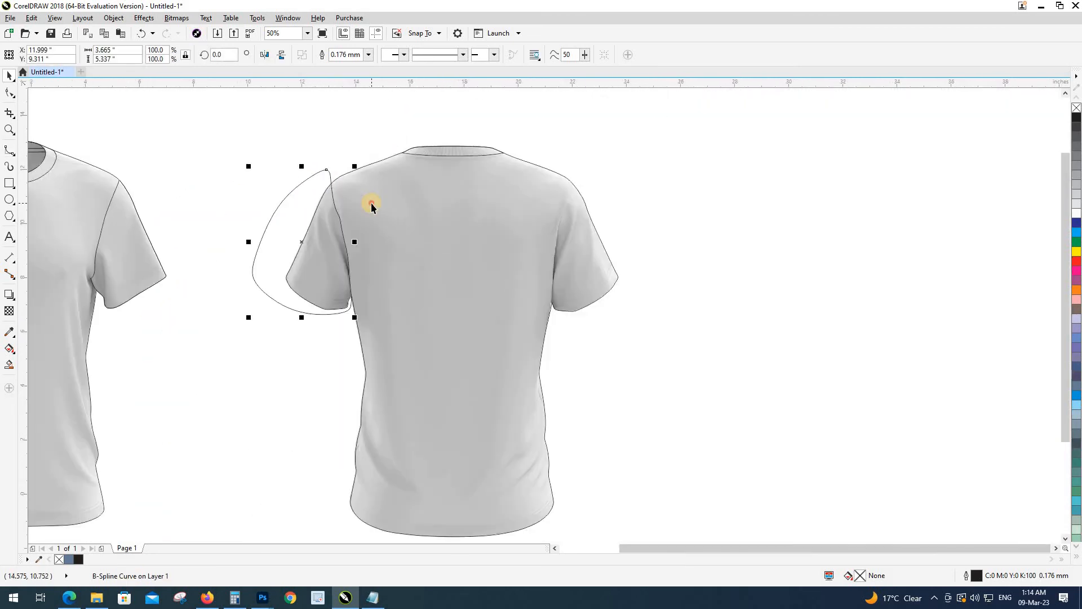
pyautogui.keyDown('shift'); pyautogui.click(372, 203); pyautogui.keyUp('shift')
pyautogui.click(282, 227)
pyautogui.press('Delete')
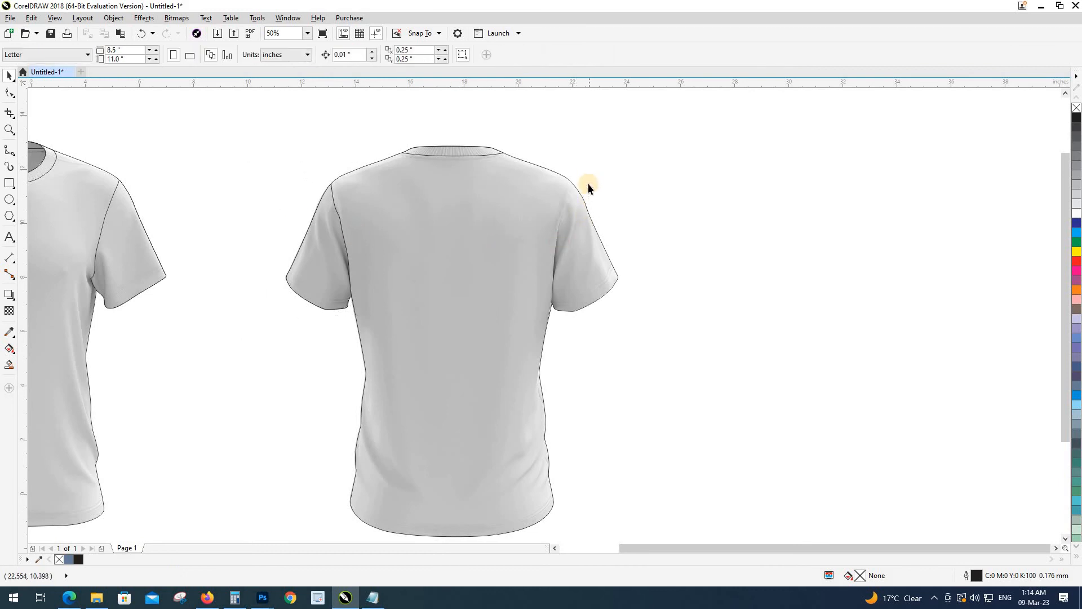
# Step: Start a helper B-spline above the right sleeve seam and trace it toward the underarm
pyautogui.press('space')
pyautogui.scroll(2, 574, 176)
pyautogui.click(607, 144)
pyautogui.click(584, 169)
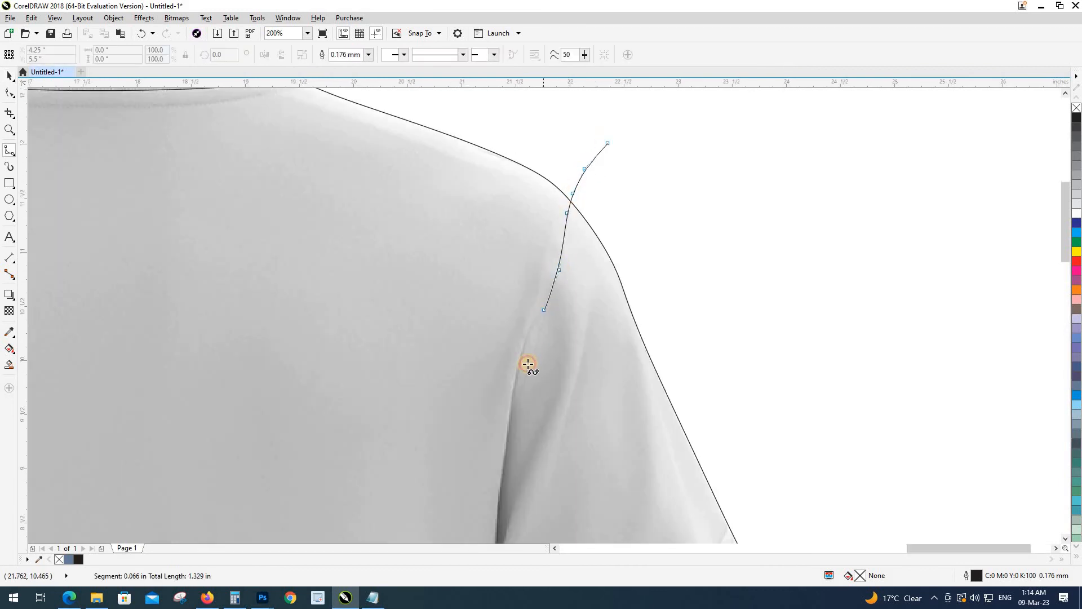
pyautogui.click(527, 372)
pyautogui.scroll(-3, 533, 248)
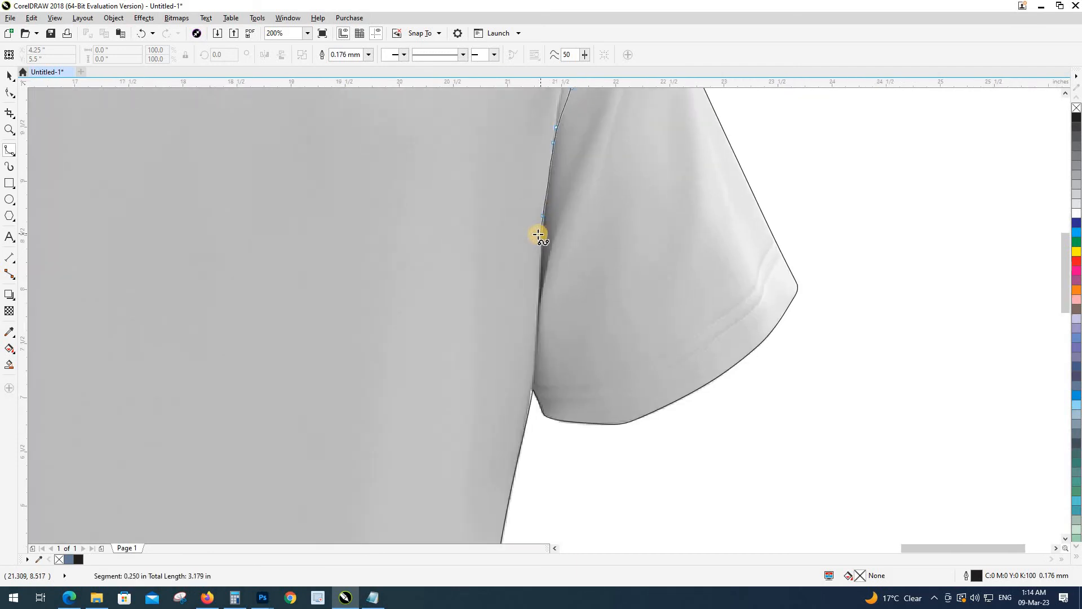
pyautogui.scroll(2, 532, 307)
pyautogui.click(539, 325)
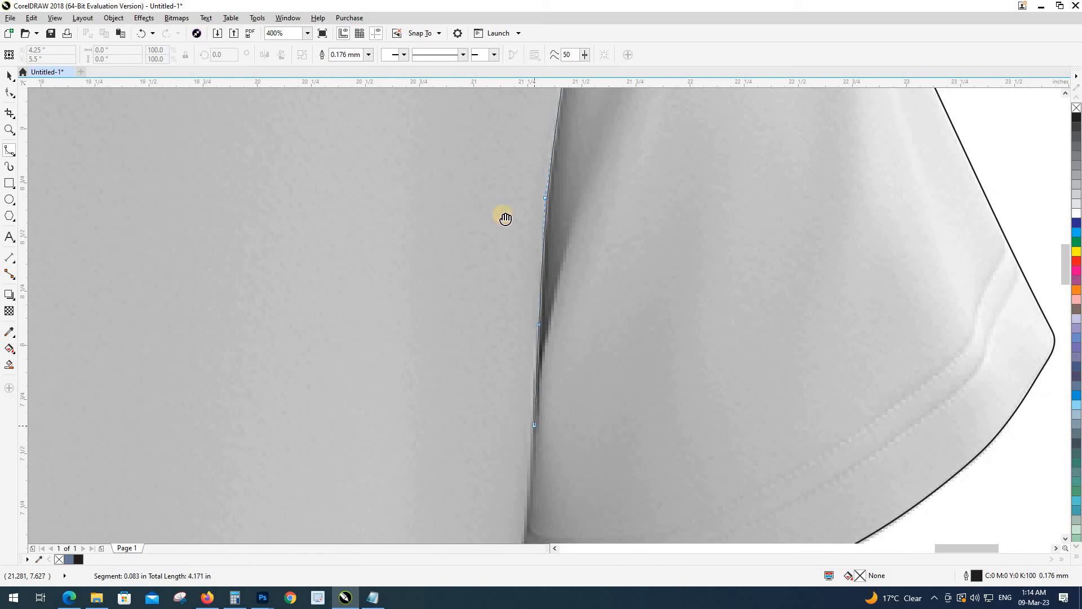
pyautogui.scroll(-3, 505, 218)
pyautogui.click(498, 292)
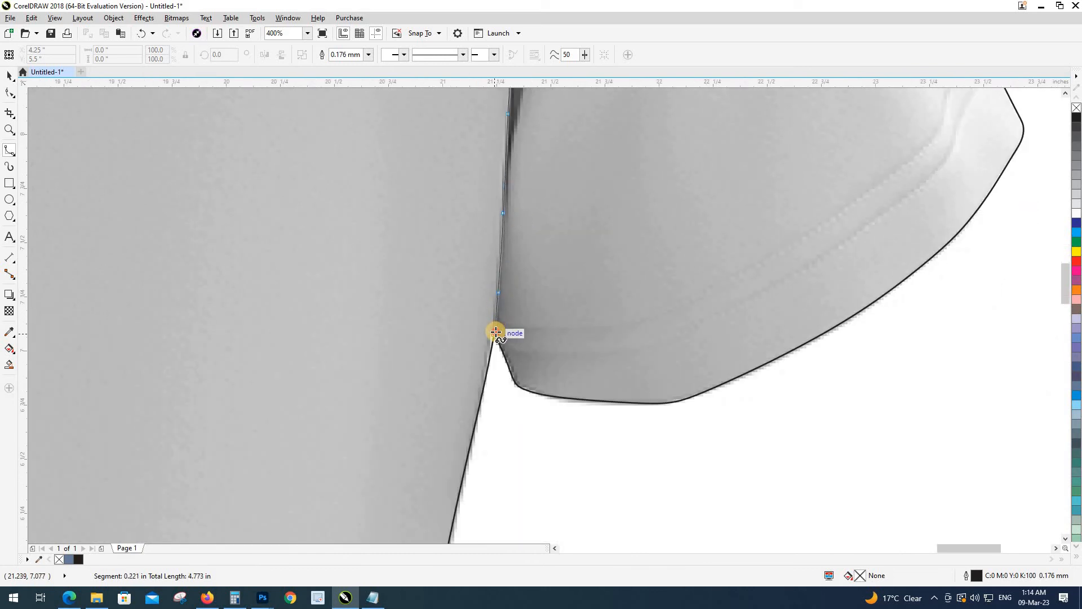
# Step: Loop the helper curve around outside the right sleeve and close it
pyautogui.click(502, 424)
pyautogui.scroll(-3, 502, 424)
pyautogui.click(501, 443)
pyautogui.click(546, 447)
pyautogui.click(622, 397)
pyautogui.click(612, 298)
pyautogui.click(569, 278)
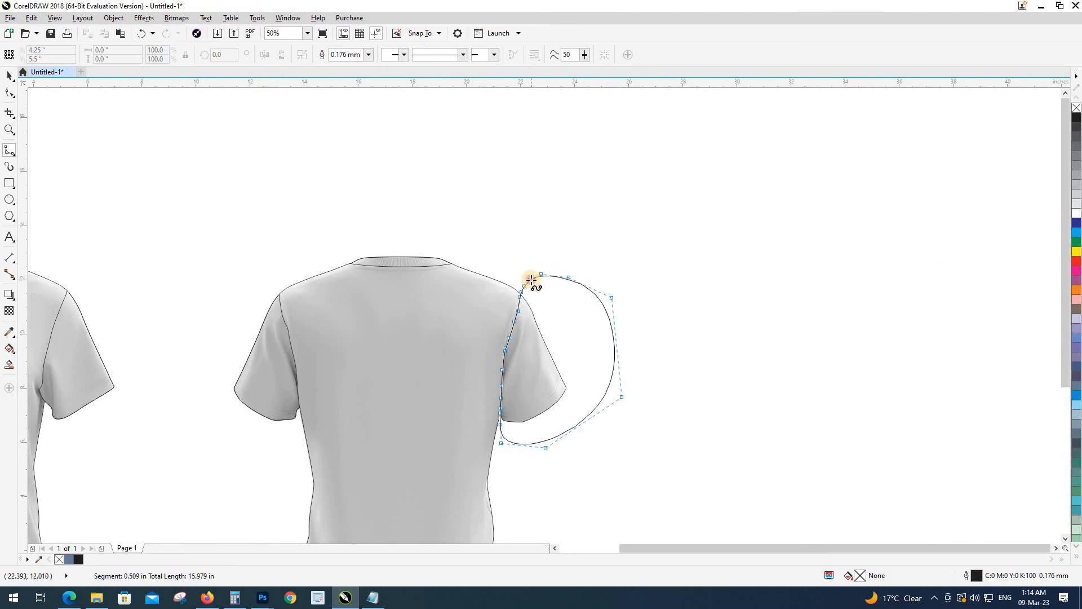
pyautogui.click(532, 280)
# Step: Intersect the helper loop with the shirt outline, delete the helper, and frame both shirts
pyautogui.press('space')
pyautogui.keyDown('shift'); pyautogui.click(478, 292); pyautogui.keyUp('shift')
pyautogui.click(356, 55)
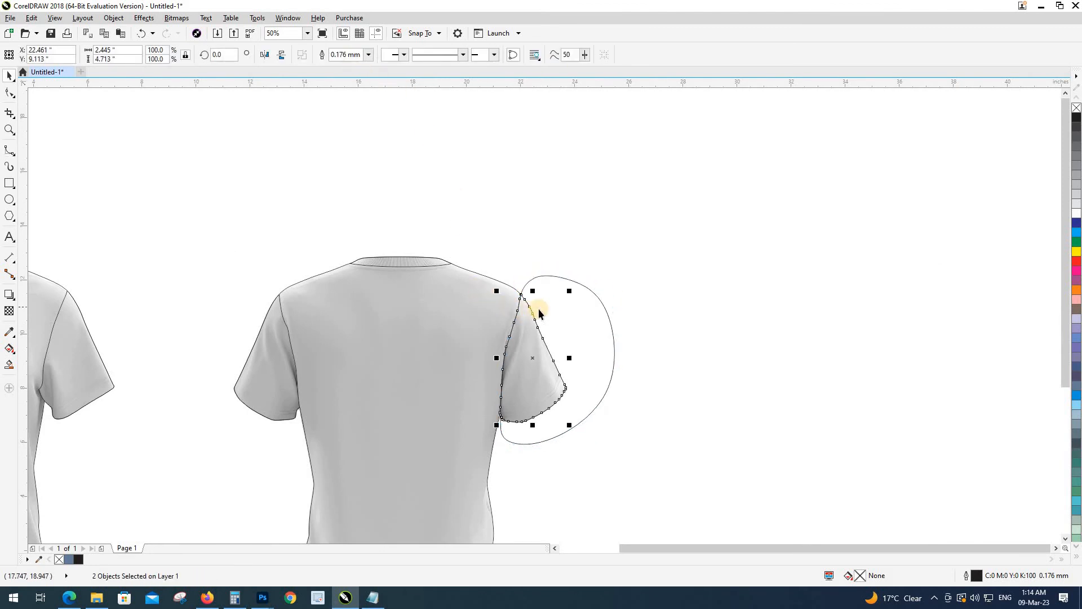
pyautogui.click(547, 276)
pyautogui.press('Delete')
pyautogui.scroll(-2, 544, 228)
pyautogui.press('F2')
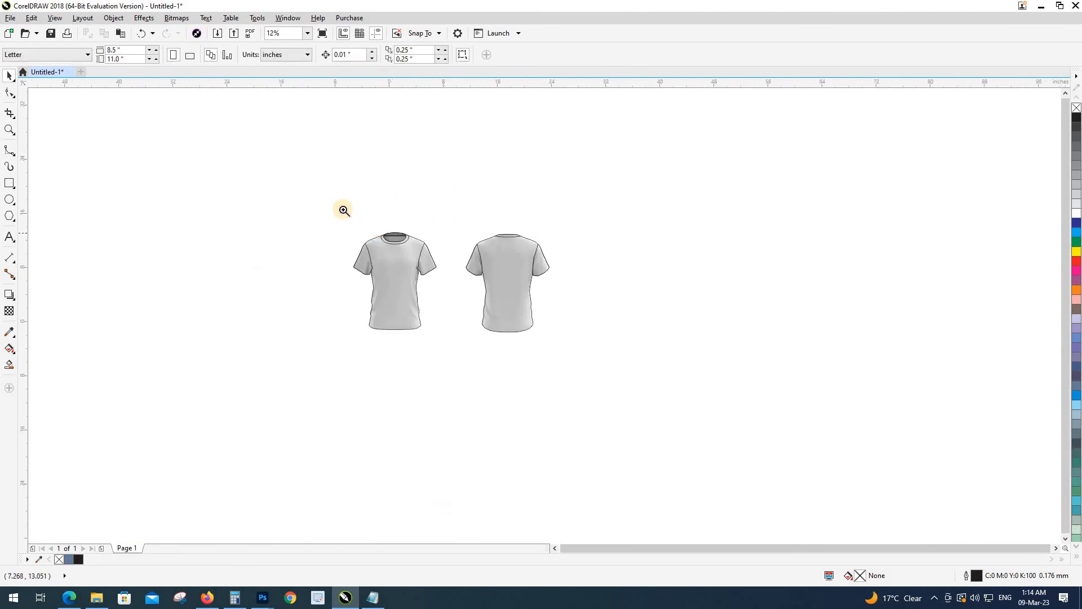
# Step: Undo the accidental back-shirt photo move and select the back shirt outline
pyautogui.moveTo(338, 206); pyautogui.dragTo(636, 403)
pyautogui.moveTo(735, 402); pyautogui.dragTo(436, 96)
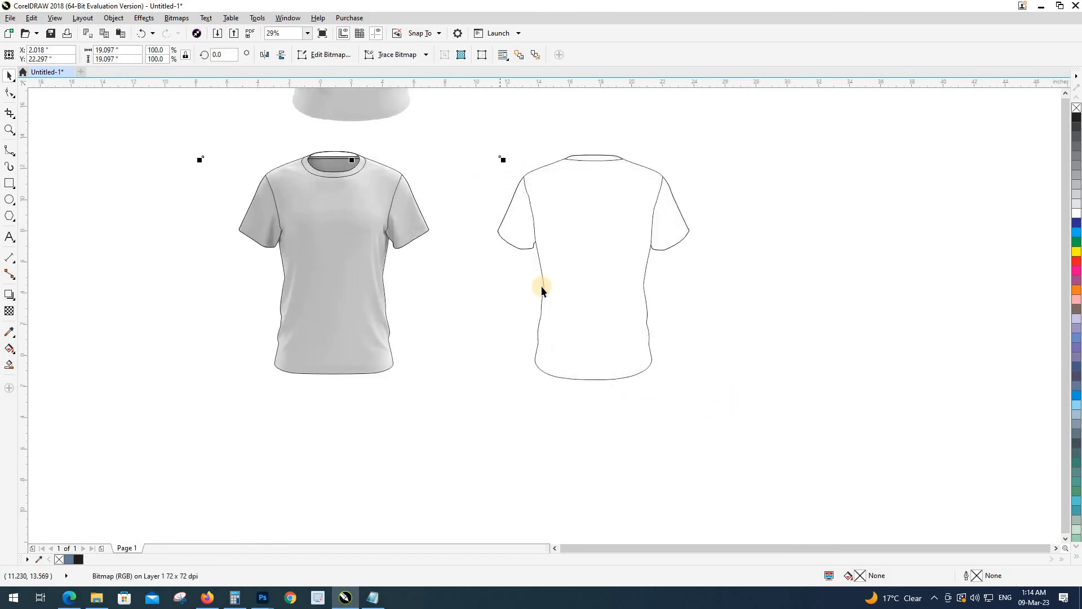
pyautogui.hotkey('ctrl', 'z')
pyautogui.scroll(-2, 614, 326)
pyautogui.press('Escape')
pyautogui.click(545, 224)
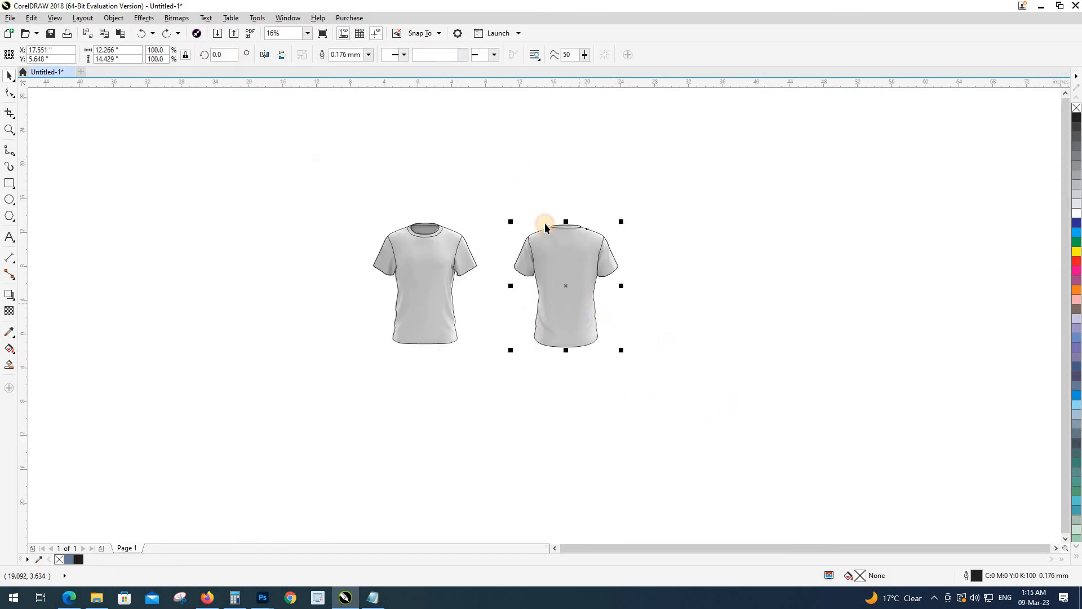
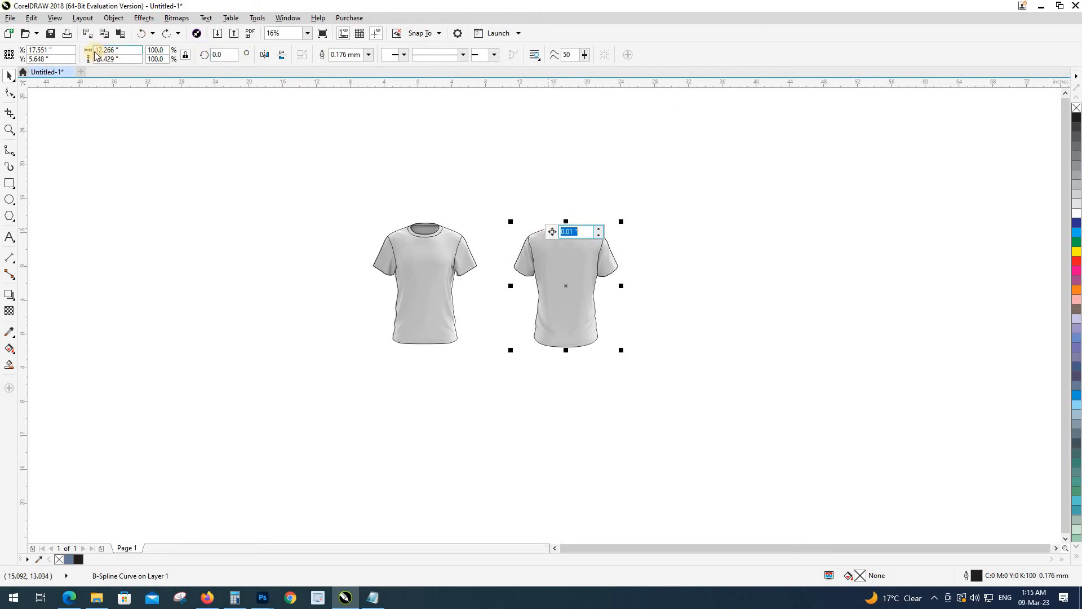
# Step: Set the nudge distance to 15 inches and shift the back outline and photo aside, selecting both
pyautogui.write('15')
pyautogui.press('Return')
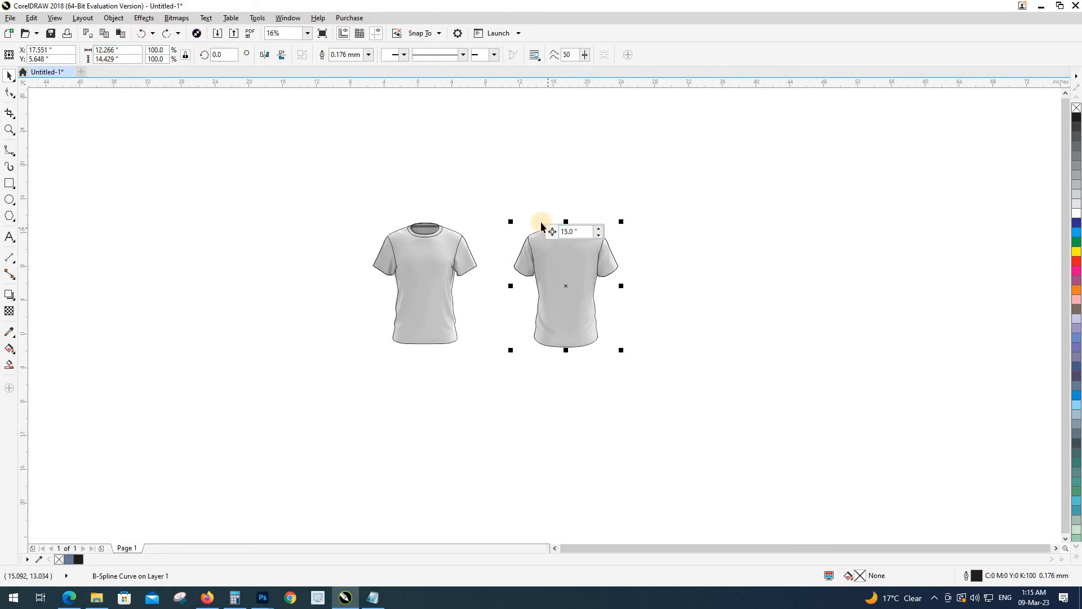
pyautogui.press('Right')
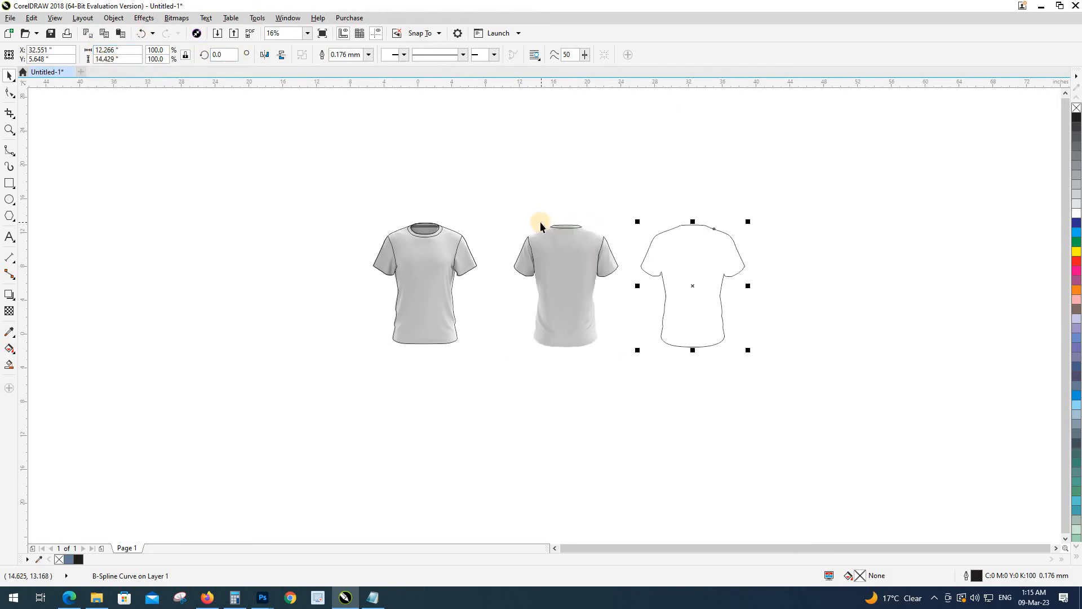
pyautogui.click(558, 265)
pyautogui.press('Right')
pyautogui.press('Right')
pyautogui.click(679, 278)
pyautogui.press('Right')
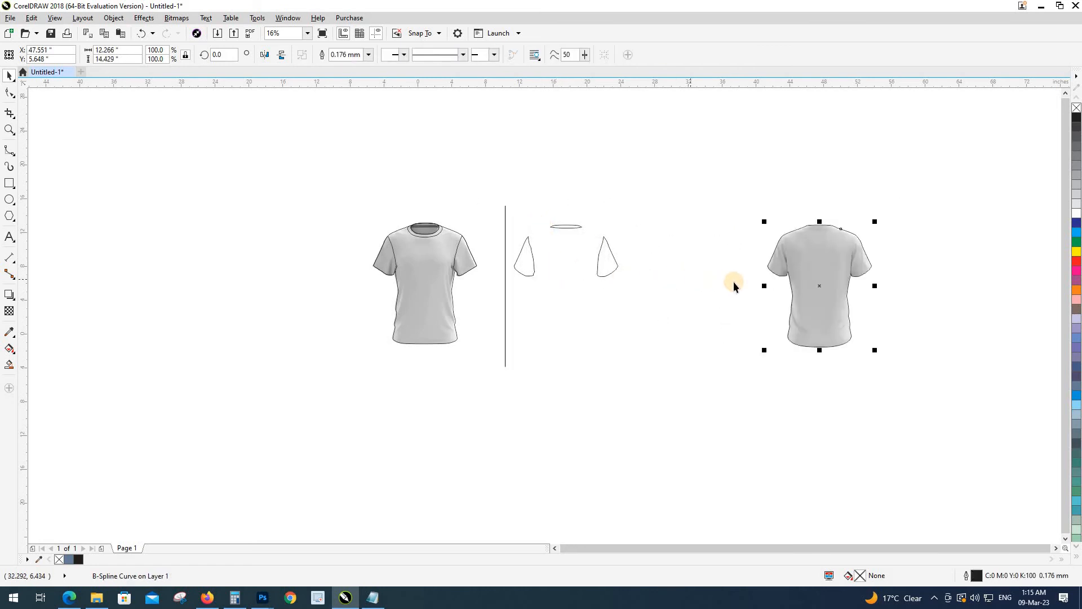
pyautogui.keyDown('shift'); pyautogui.click(761, 305); pyautogui.keyUp('shift')
# Step: Intersect the back photo with its outline and delete the leftover original photo
pyautogui.click(367, 57)
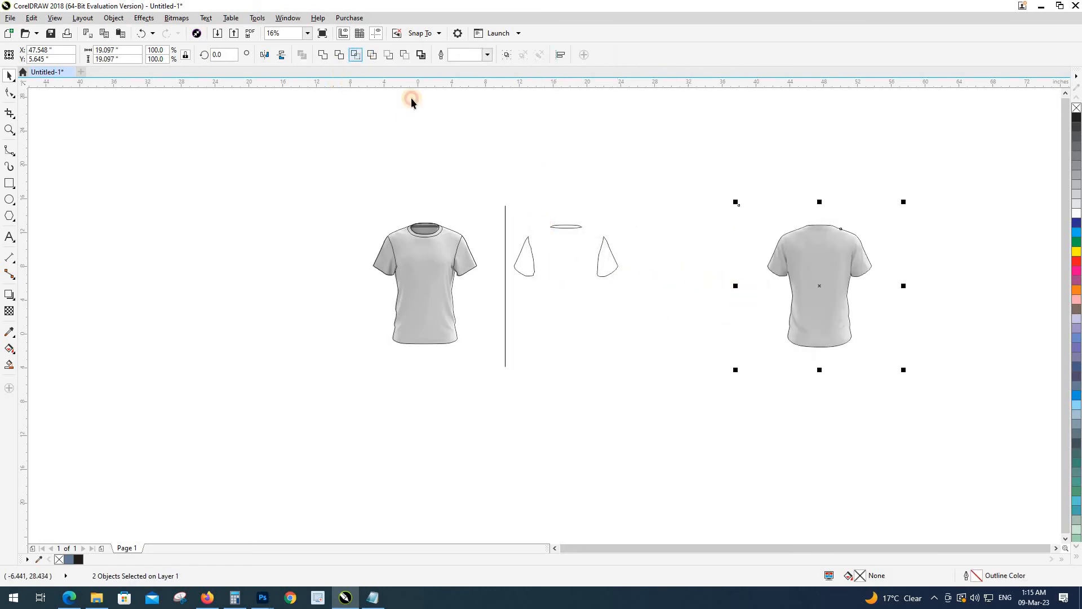
pyautogui.press('Left')
pyautogui.press('Left')
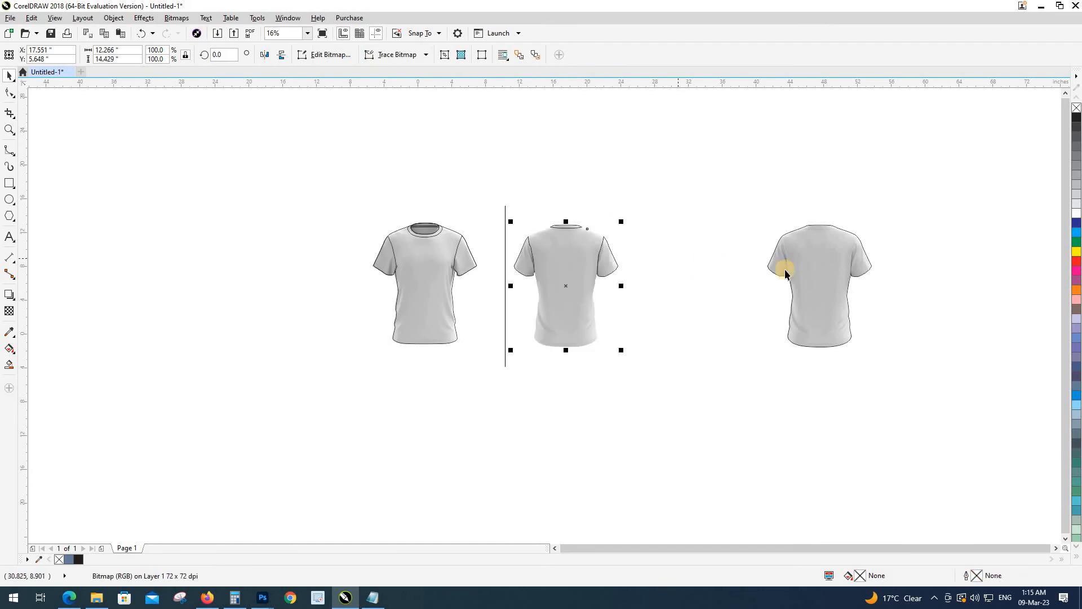
pyautogui.click(808, 269)
pyautogui.press('Left')
pyautogui.click(807, 270)
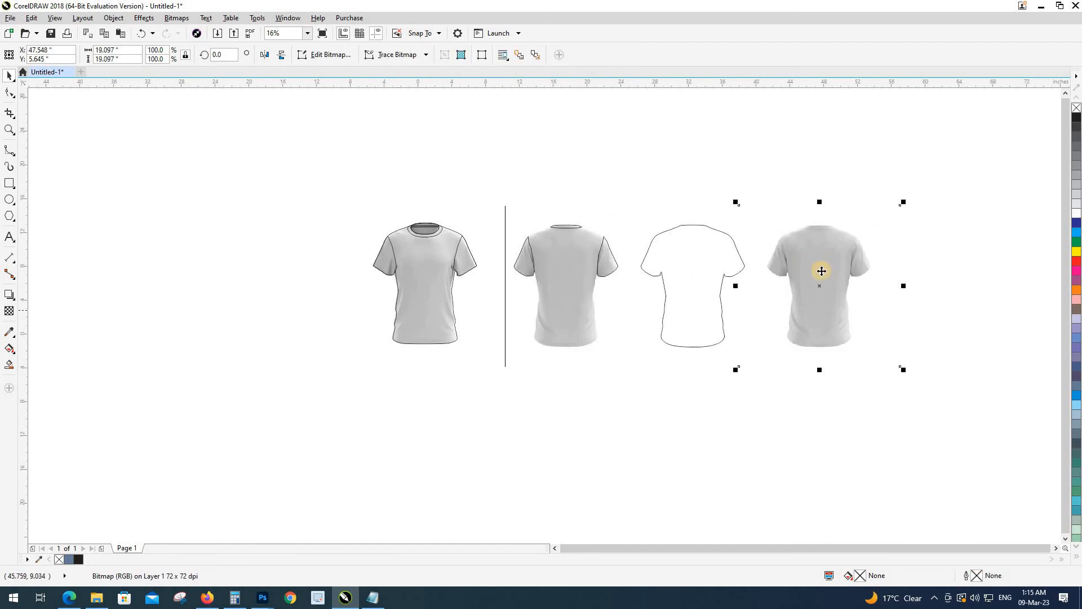
pyautogui.press('Delete')
# Step: Nudge the outline 15 inches back onto the back shirt and switch to wireframe view
pyautogui.click(654, 273)
pyautogui.press('Left')
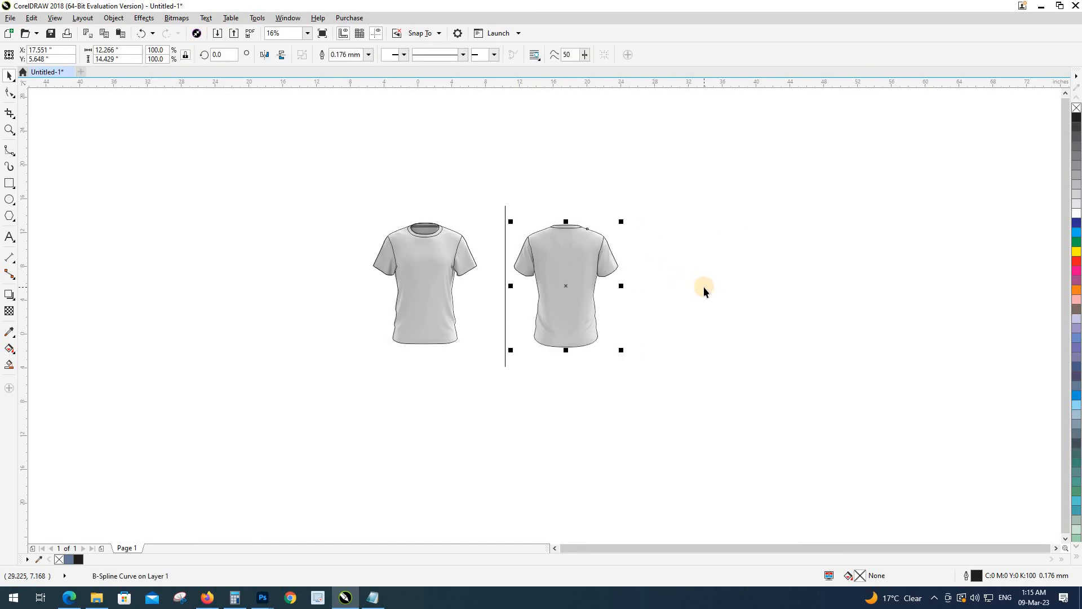
pyautogui.click(491, 282)
pyautogui.hotkey('shift', 'F9')
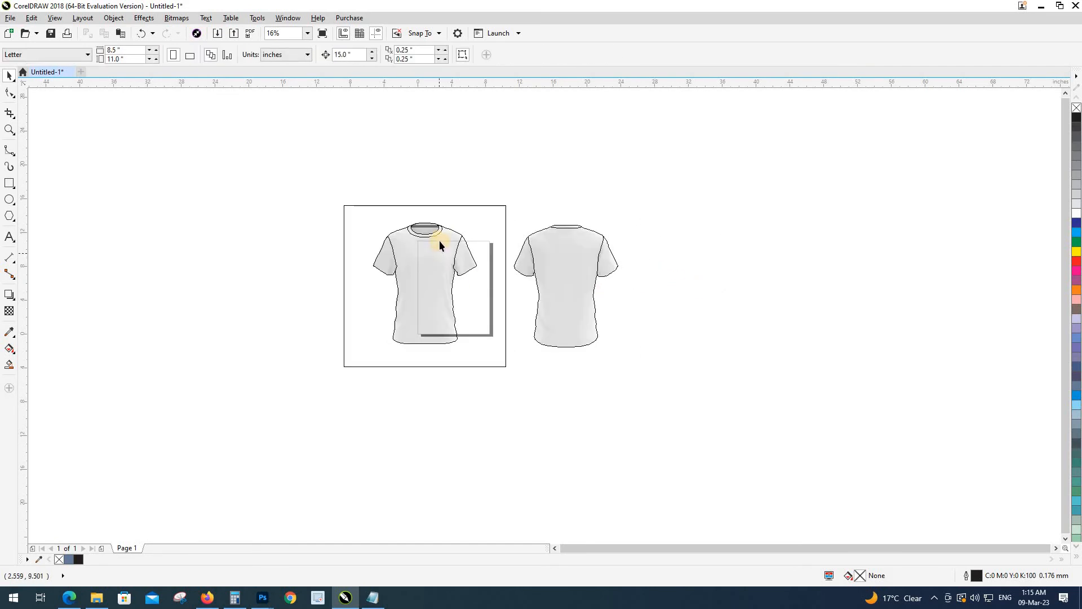
# Step: Intersect the front shirt photo with its outline and delete the original front photo
pyautogui.click(459, 209)
pyautogui.hotkey('shift', 'F9')
pyautogui.press('Delete')
pyautogui.click(425, 252)
pyautogui.moveTo(426, 268); pyautogui.dragTo(370, 204)
pyautogui.hotkey('ctrl', 'z')
pyautogui.hotkey('ctrl', 'z')
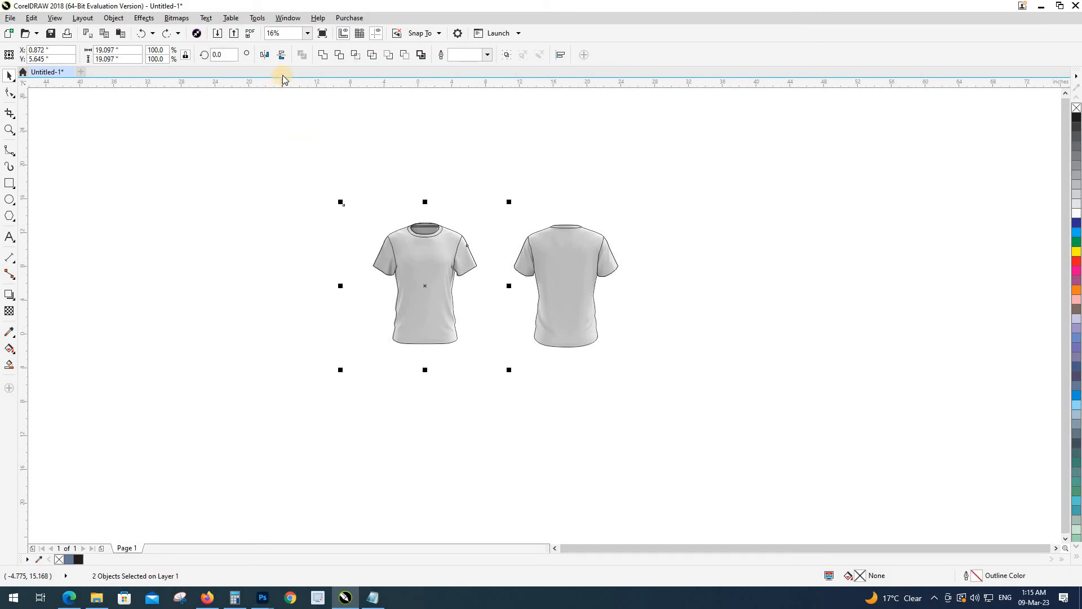
pyautogui.click(340, 59)
pyautogui.click(381, 221)
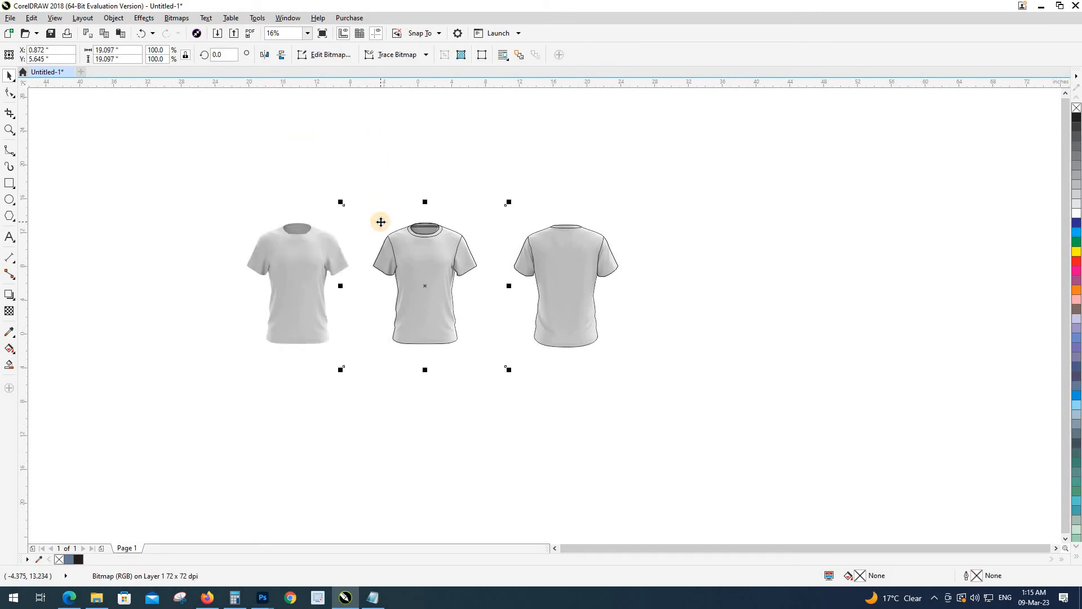
pyautogui.press('Delete')
pyautogui.click(268, 251)
pyautogui.press('Right')
pyautogui.click(344, 235)
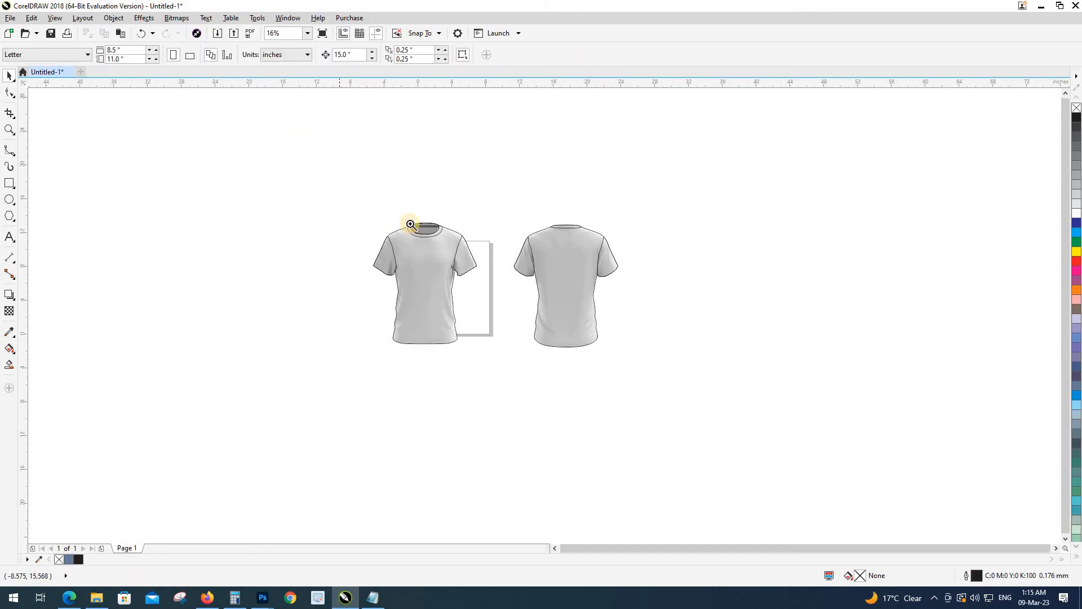
# Step: Place the back shirt beside the front shirt and move both shirts to the right
pyautogui.scroll(2, 424, 231)
pyautogui.scroll(-2, 512, 231)
pyautogui.moveTo(499, 225); pyautogui.dragTo(688, 443)
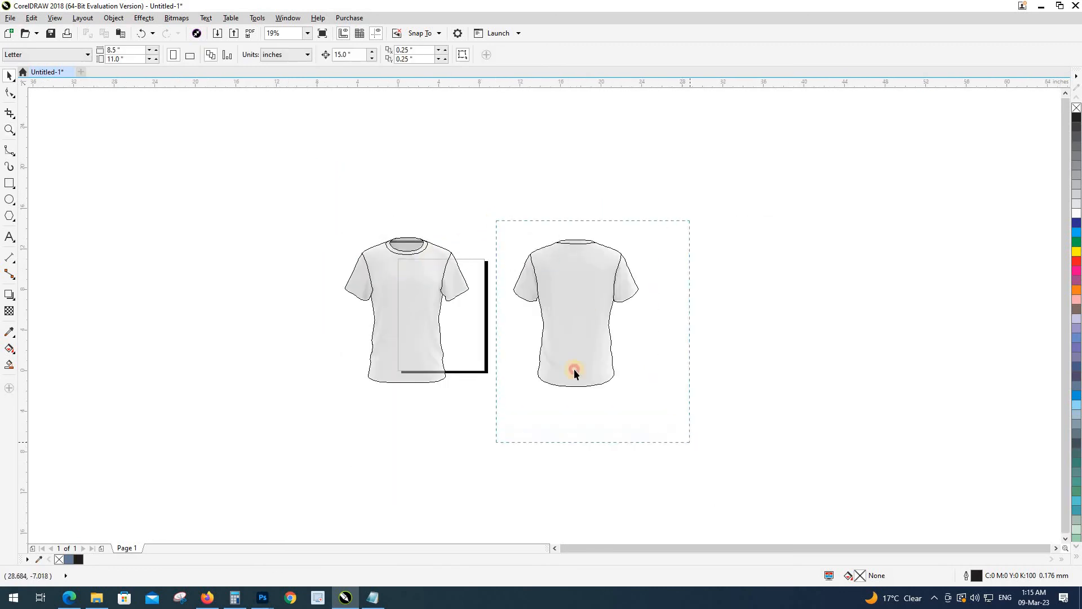
pyautogui.scroll(2, 544, 295)
pyautogui.moveTo(496, 302); pyautogui.dragTo(470, 302)
pyautogui.scroll(-2, 410, 266)
pyautogui.moveTo(305, 235); pyautogui.dragTo(513, 363)
pyautogui.moveTo(420, 307); pyautogui.dragTo(577, 305)
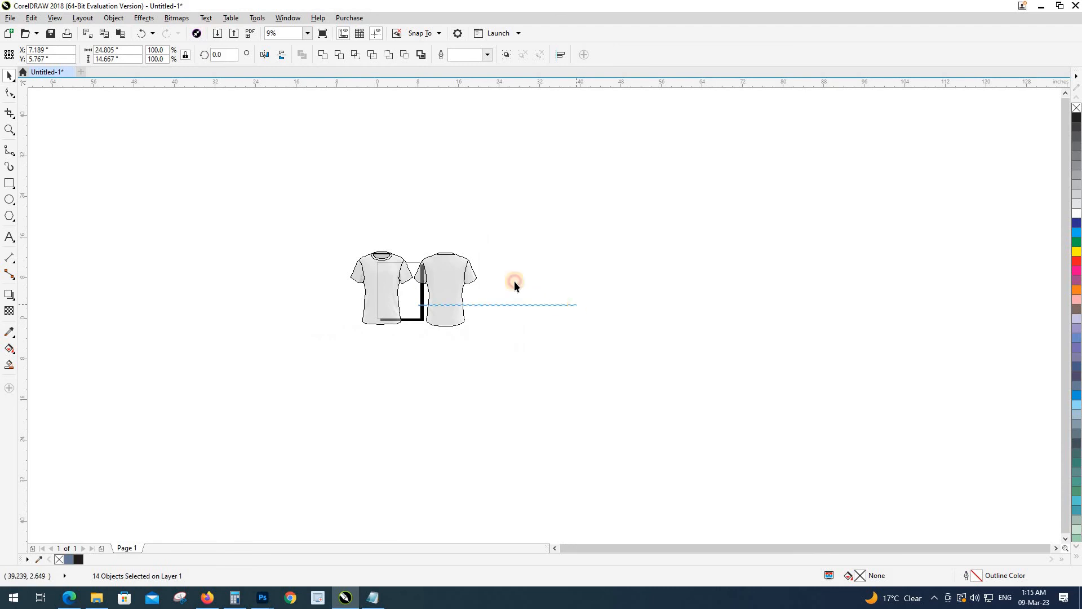
pyautogui.moveTo(532, 232); pyautogui.dragTo(269, 371)
pyautogui.moveTo(379, 302); pyautogui.dragTo(535, 301)
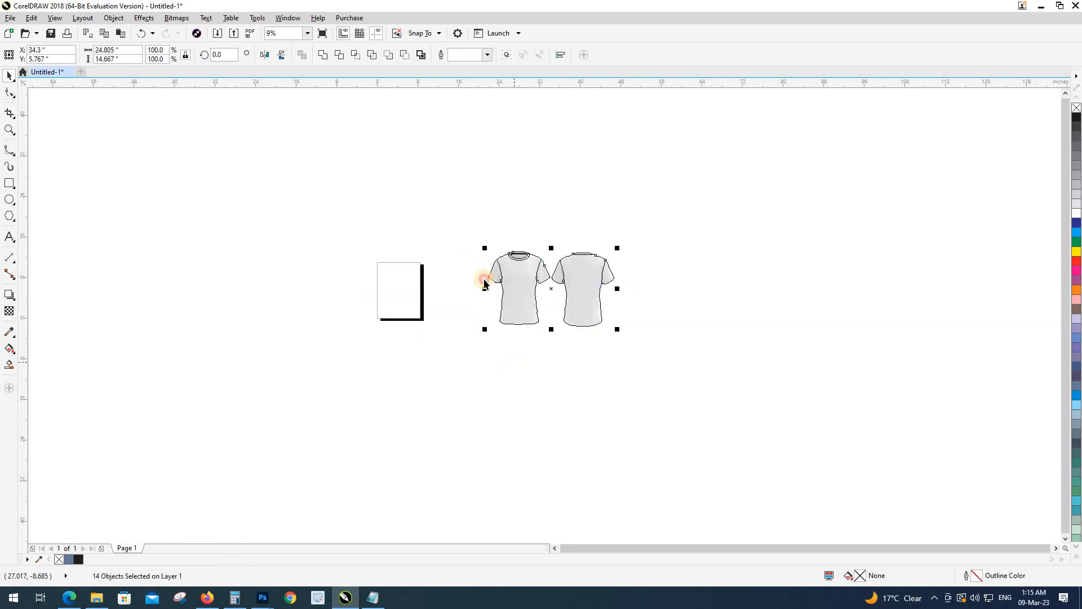
pyautogui.click(460, 229)
pyautogui.press('F2')
pyautogui.moveTo(445, 208); pyautogui.dragTo(654, 377)
# Step: Set the nudge distance to 30 inches and move both shirt outlines 30 inches right
pyautogui.click(643, 362)
pyautogui.click(449, 341)
pyautogui.scroll(-2, 449, 344)
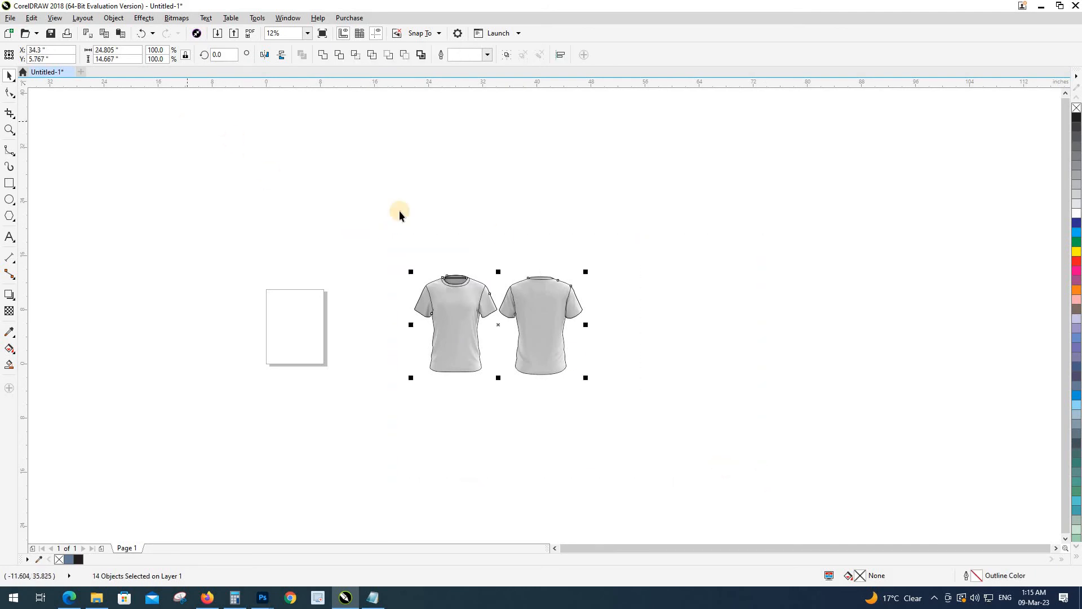
pyautogui.click(501, 219)
pyautogui.write('3')
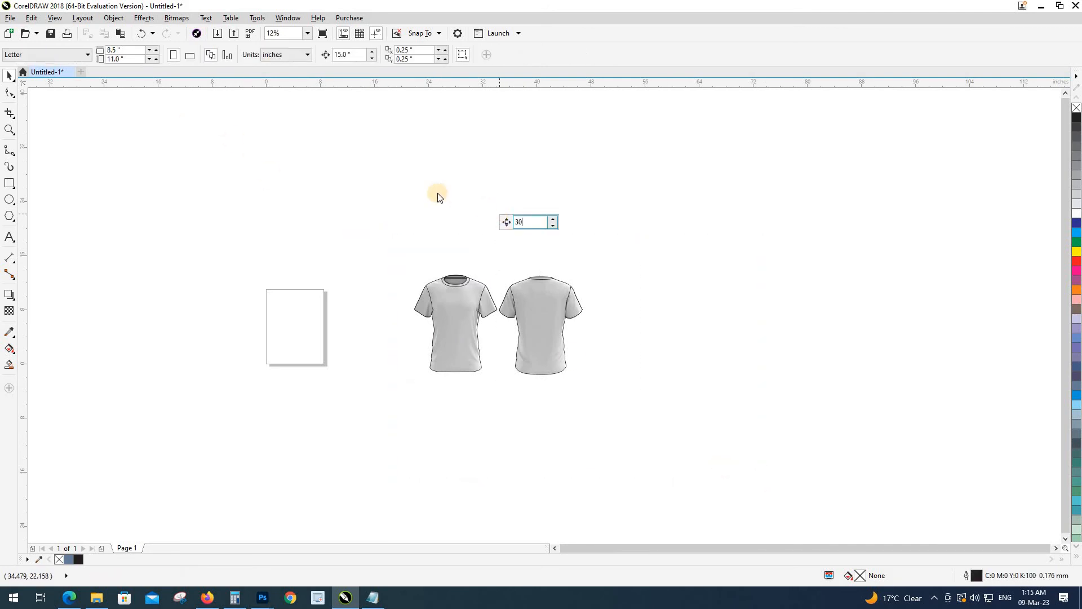
pyautogui.write('0')
pyautogui.press('Return')
pyautogui.click(538, 325)
pyautogui.press('Right')
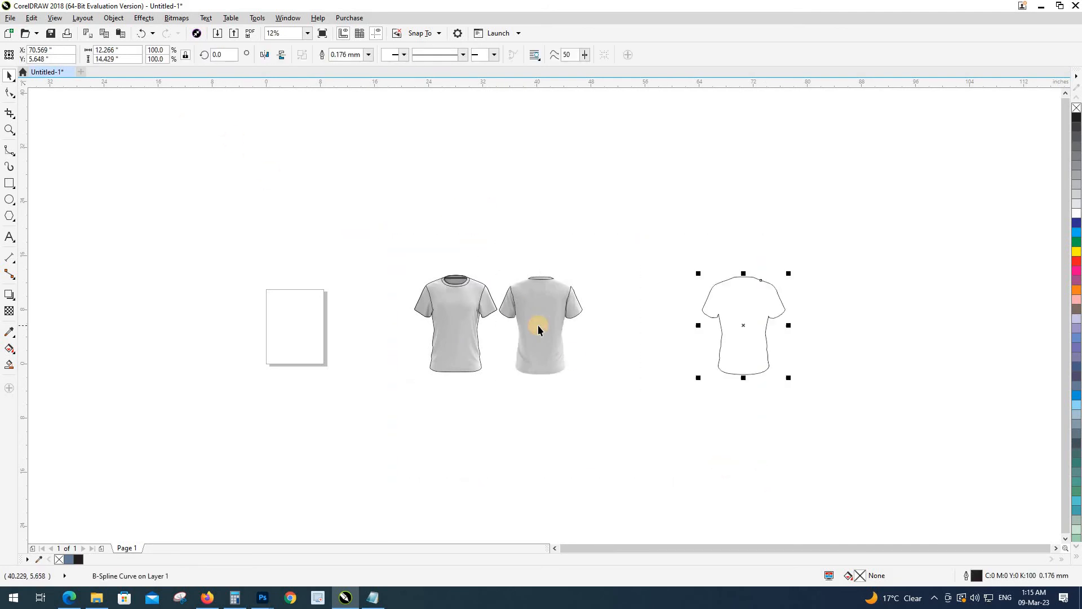
pyautogui.click(467, 328)
pyautogui.press('Right')
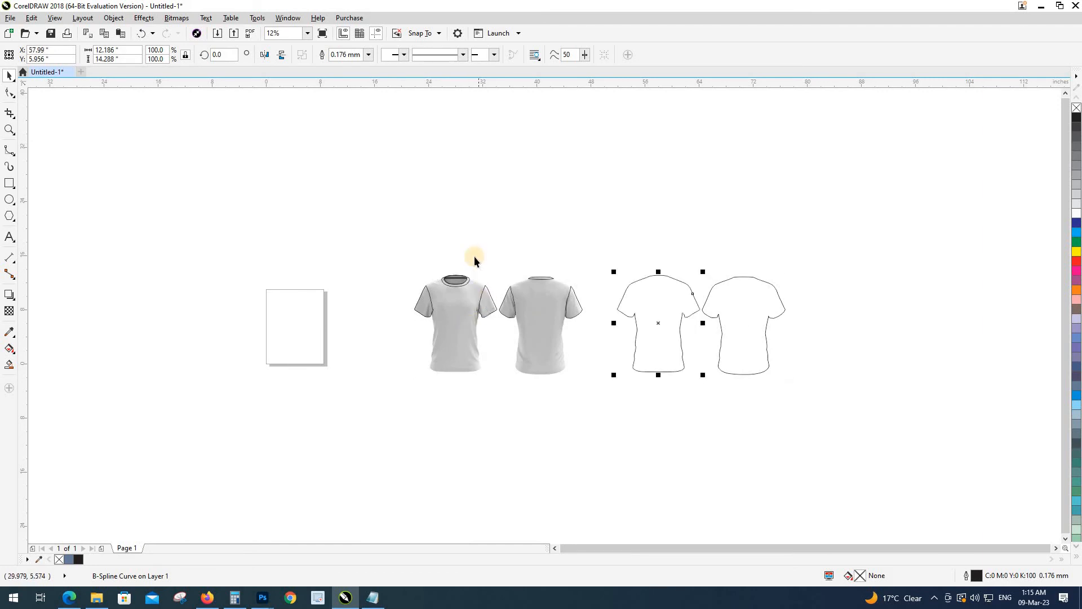
# Step: Nudge the front and back seam lines right onto the outline copies
pyautogui.moveTo(608, 337); pyautogui.dragTo(609, 338)
pyautogui.press('Right')
pyautogui.moveTo(351, 239); pyautogui.dragTo(545, 339)
pyautogui.press('Right')
pyautogui.click(480, 428)
pyautogui.moveTo(481, 426); pyautogui.dragTo(425, 423)
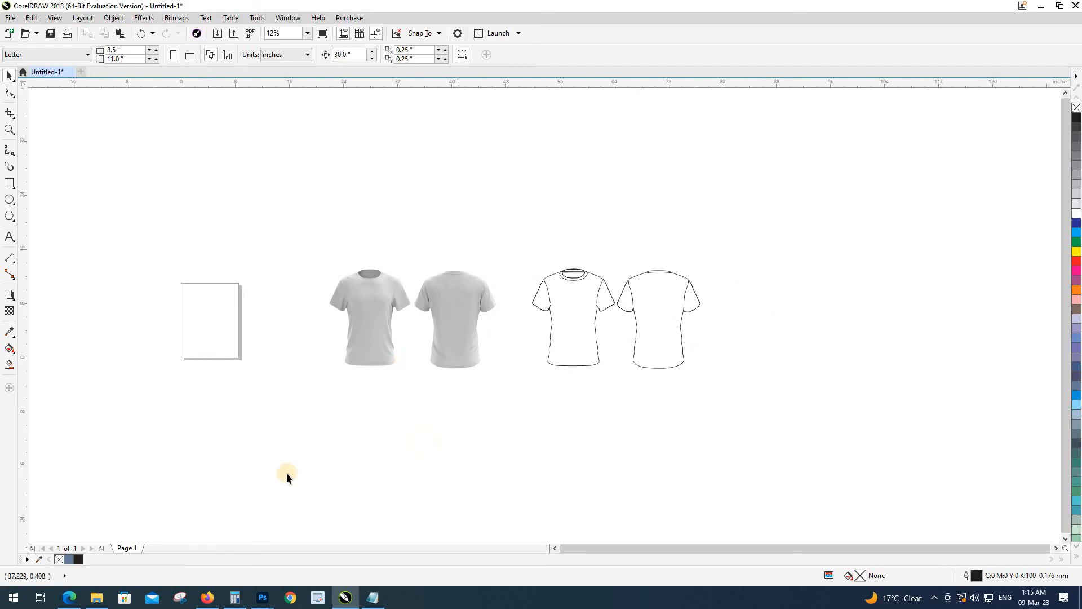
# Step: Import the '29' red-blue pattern design from the Class # 29 folder as a PDF
pyautogui.moveTo(93, 599)
pyautogui.click(100, 557)
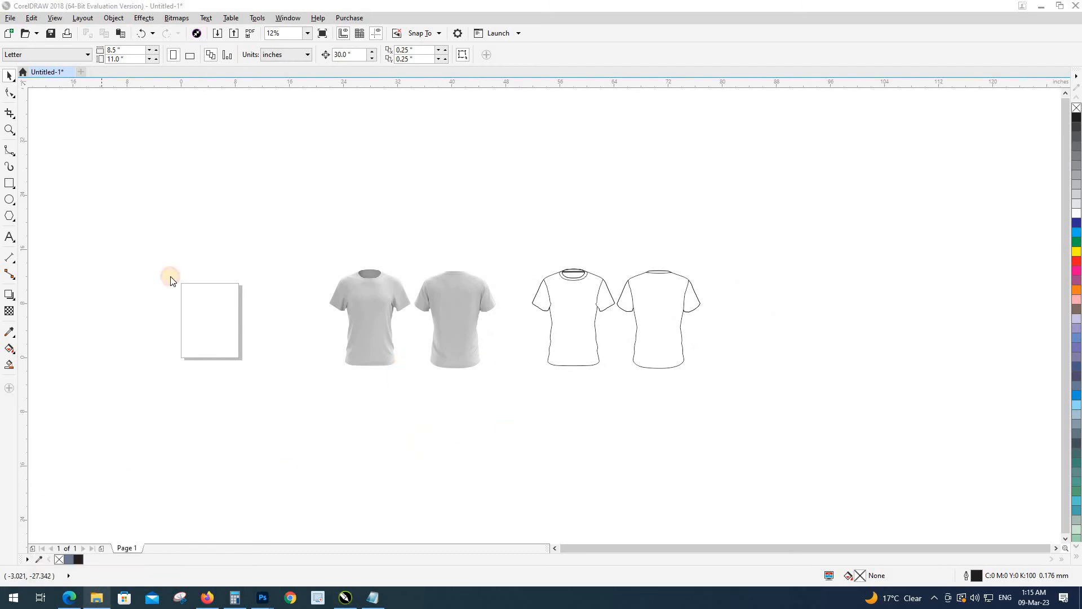
pyautogui.click(176, 247)
pyautogui.hotkey('ctrl', 'c')
pyautogui.click(349, 595)
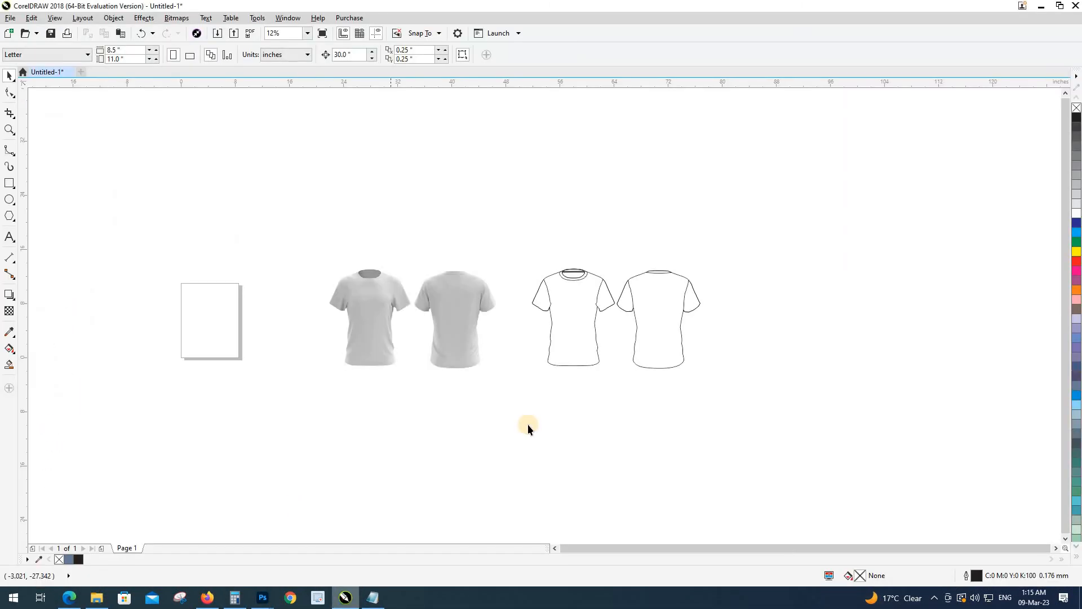
pyautogui.hotkey('ctrl', 'v')
pyautogui.click(559, 349)
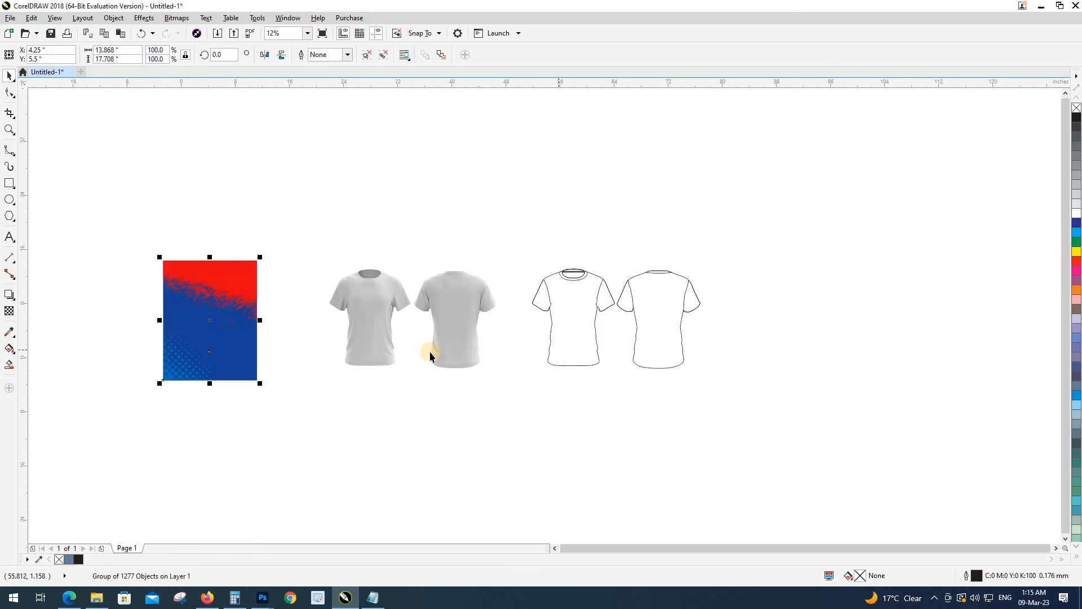
# Step: Centre the red-blue pattern on the front shirt outline
pyautogui.moveTo(203, 331); pyautogui.dragTo(551, 453)
pyautogui.keyDown('shift'); pyautogui.click(576, 364); pyautogui.keyUp('shift')
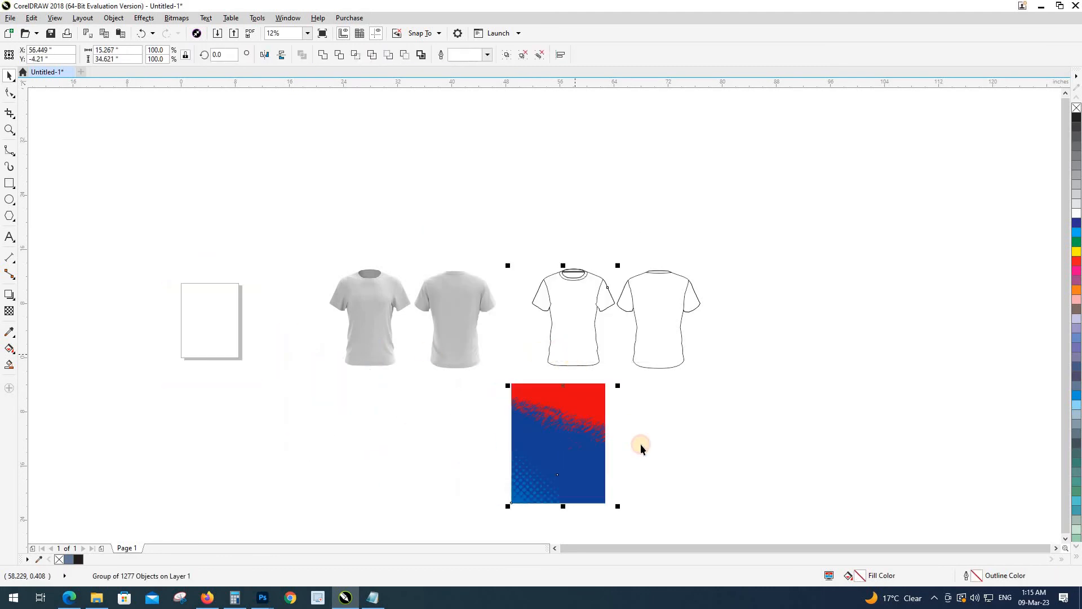
pyautogui.press('c')
pyautogui.press('e')
pyautogui.click(641, 445)
# Step: Scale and stretch the pattern to cover the front shirt, recentring it horizontally
pyautogui.scroll(1, 627, 353)
pyautogui.click(639, 337)
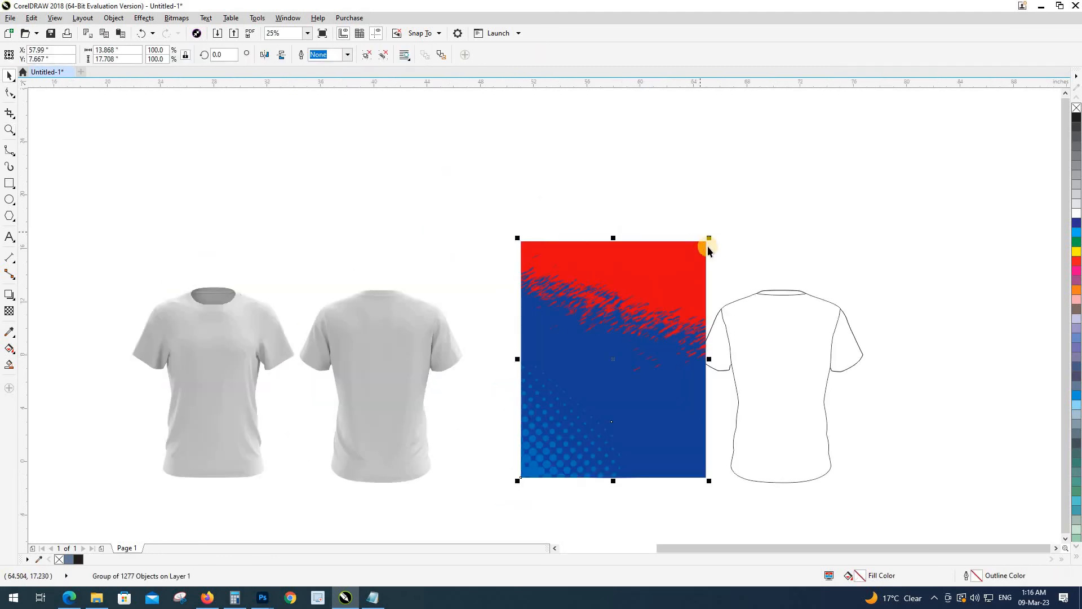
pyautogui.moveTo(707, 240); pyautogui.dragTo(689, 293)
pyautogui.scroll(1, 689, 292)
pyautogui.moveTo(360, 274); pyautogui.dragTo(374, 284)
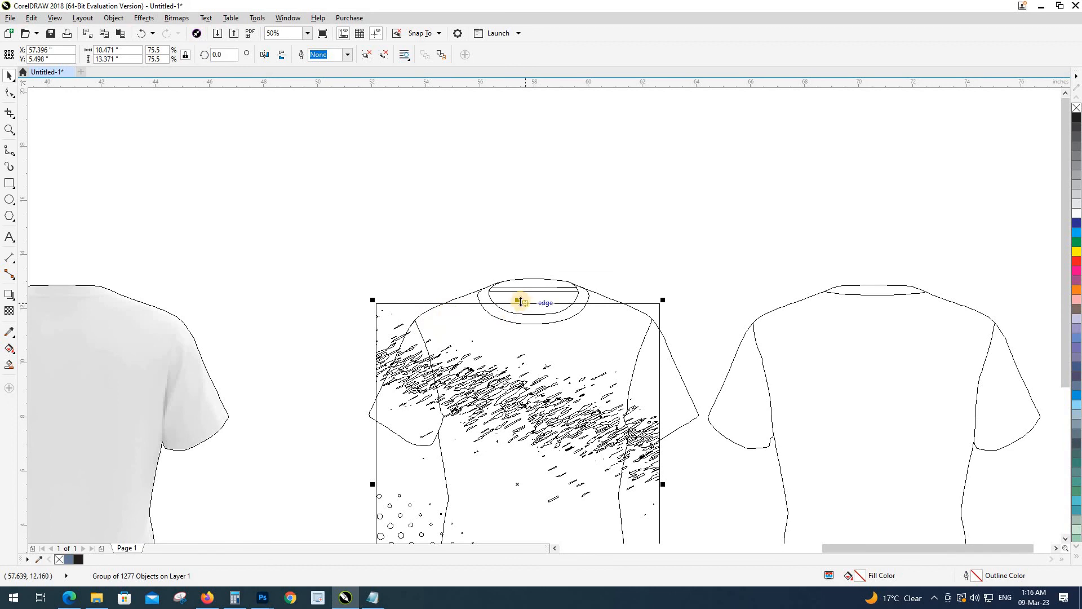
pyautogui.moveTo(519, 289); pyautogui.dragTo(520, 274)
pyautogui.scroll(-1, 520, 222)
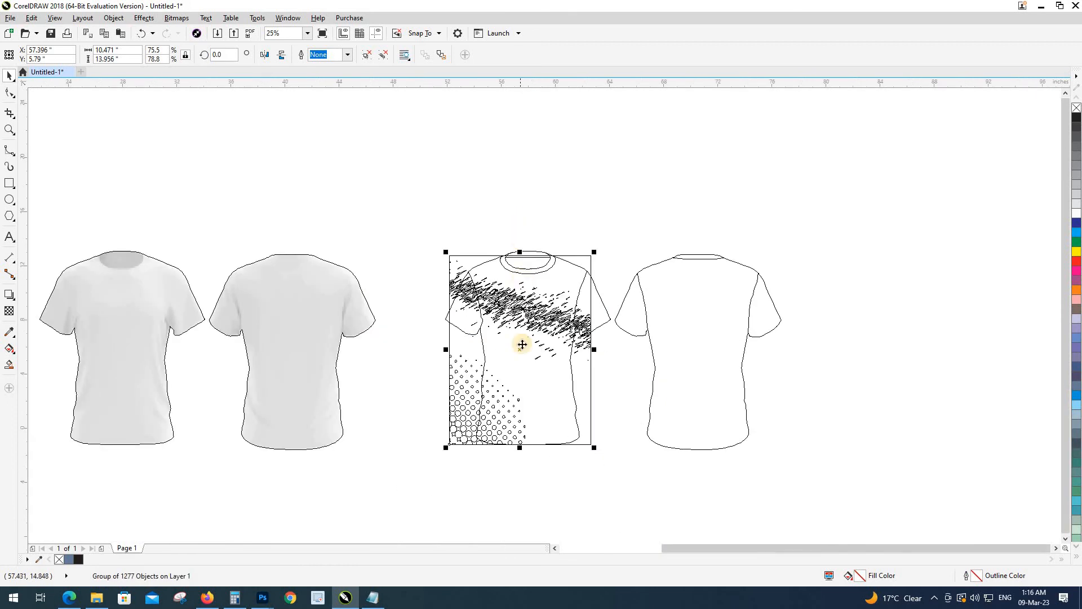
pyautogui.moveTo(444, 392); pyautogui.dragTo(414, 392)
pyautogui.keyDown('shift'); pyautogui.click(504, 405); pyautogui.keyUp('shift')
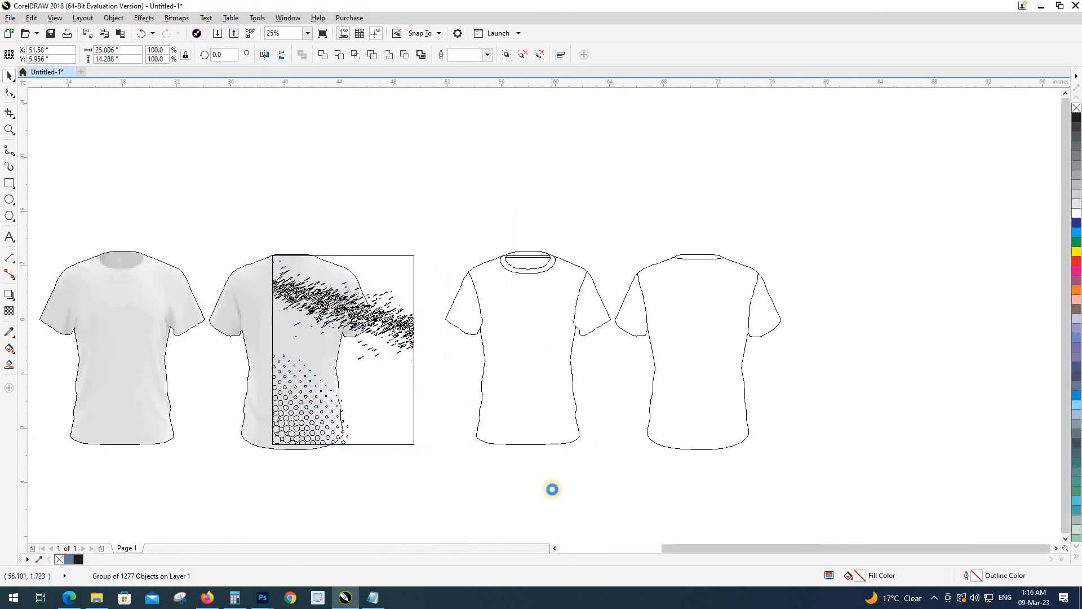
pyautogui.press('c')
pyautogui.click(552, 488)
# Step: PowerClip the pattern into the front shirt outline and paste a full copy to the left
pyautogui.click(587, 392)
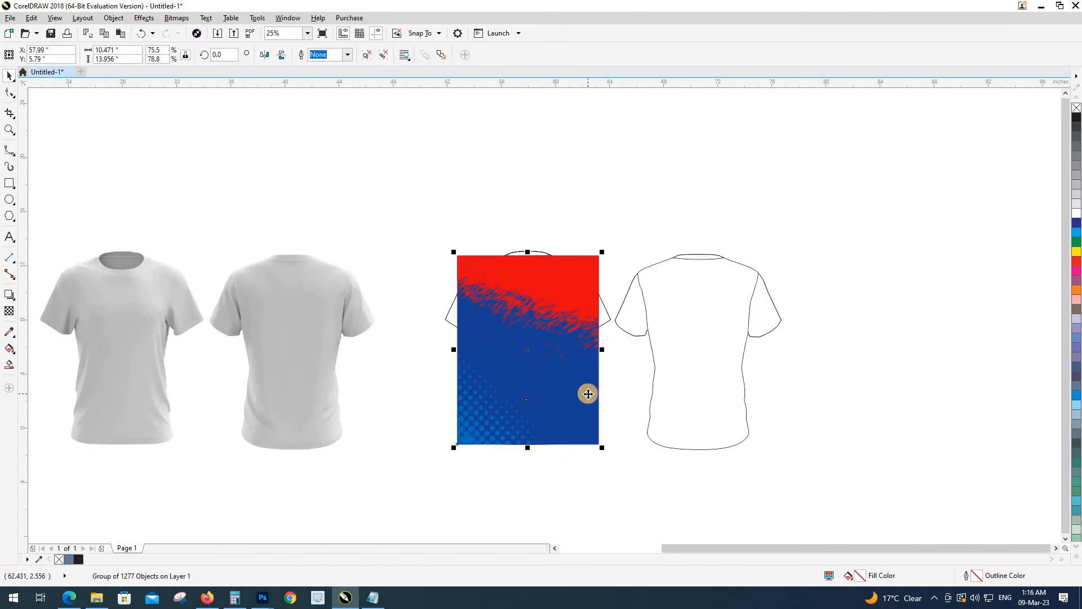
pyautogui.click(575, 422)
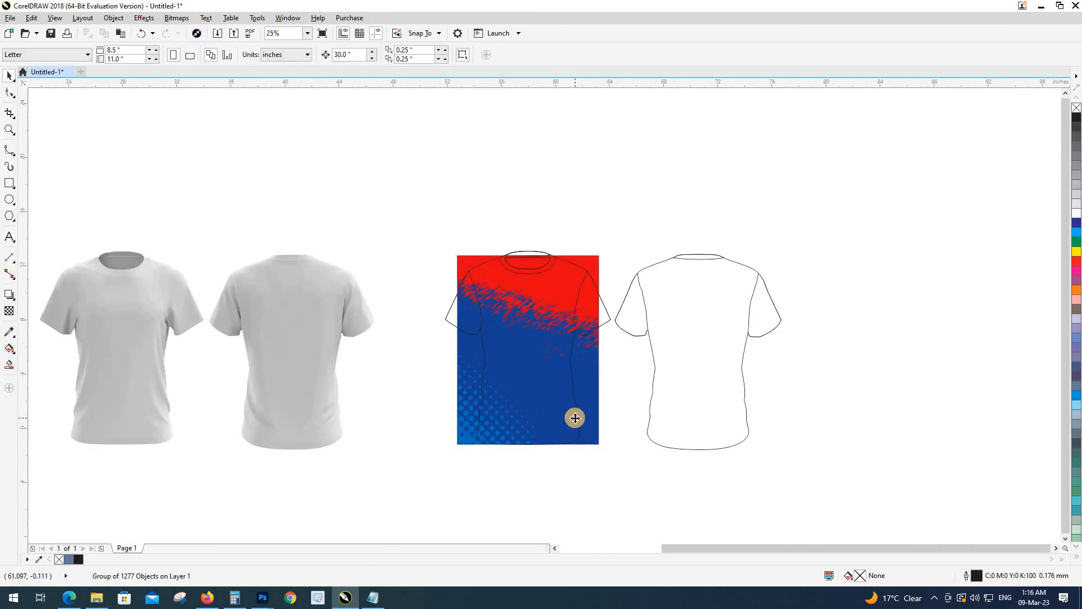
pyautogui.click(590, 444)
pyautogui.keyDown('ctrl'); pyautogui.click(544, 394); pyautogui.keyUp('ctrl')
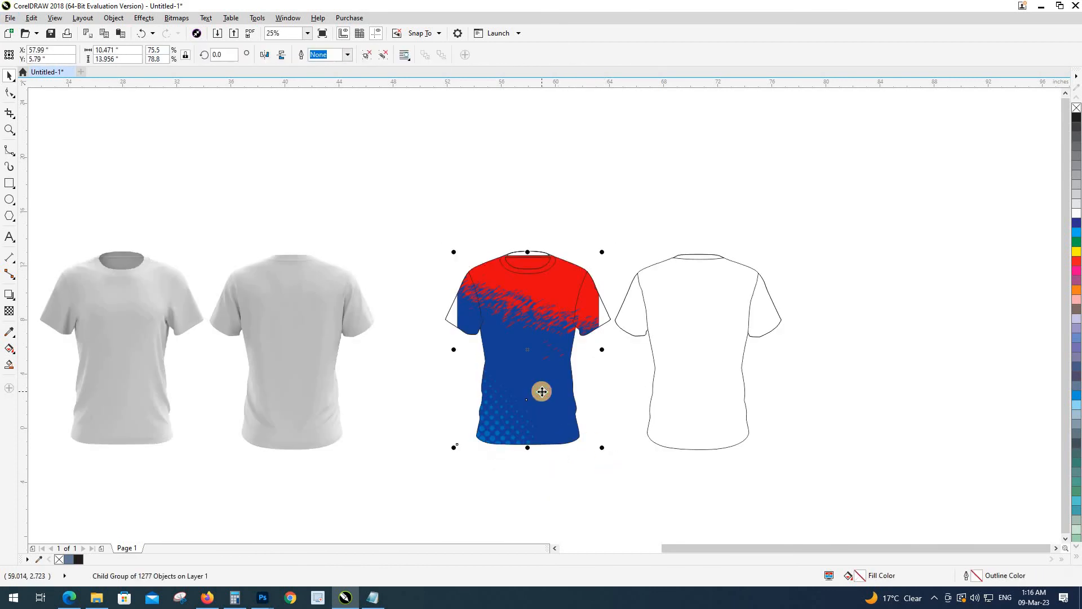
pyautogui.hotkey('ctrl', 'c')
pyautogui.hotkey('ctrl', 'v')
pyautogui.moveTo(543, 393); pyautogui.dragTo(385, 388)
pyautogui.click(429, 199)
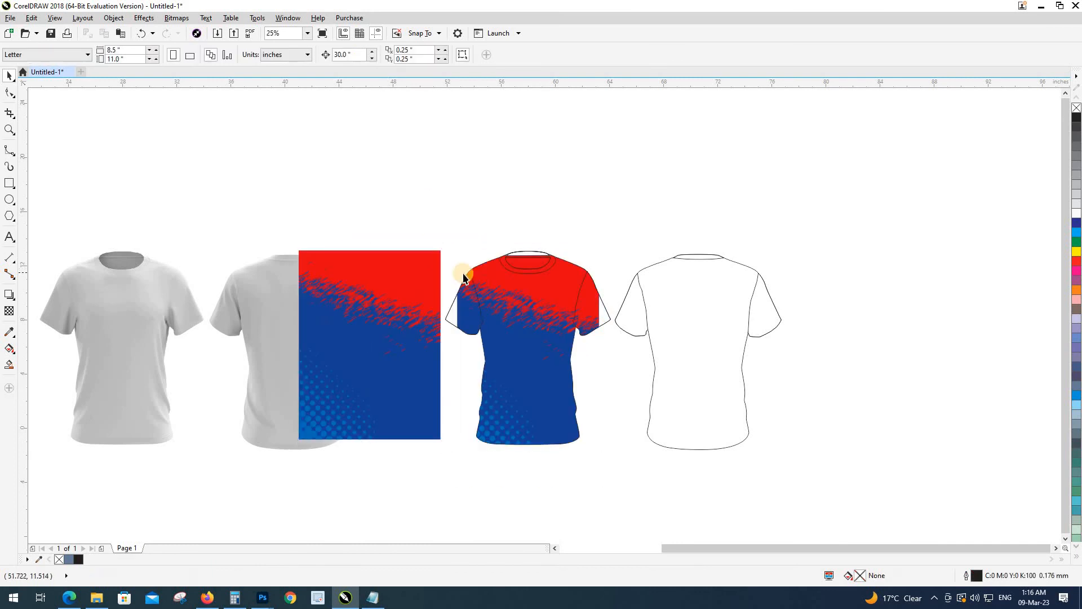
# Step: Sample the pattern's red and fill all four sleeves of the front and back shirts
pyautogui.scroll(1, 462, 275)
pyautogui.press('i')
pyautogui.click(389, 285)
pyautogui.click(445, 346)
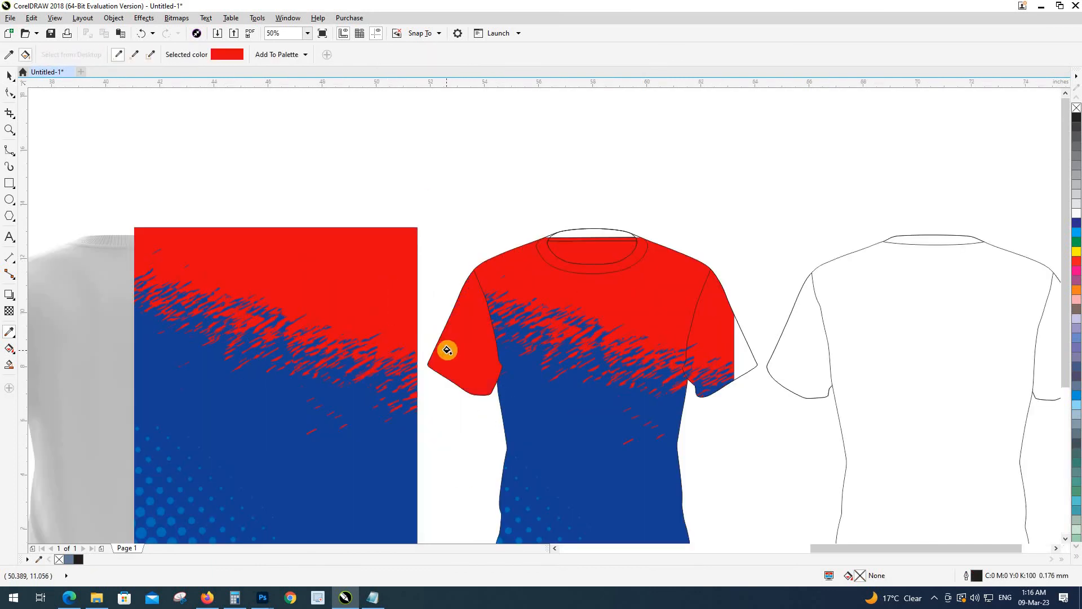
pyautogui.click(725, 337)
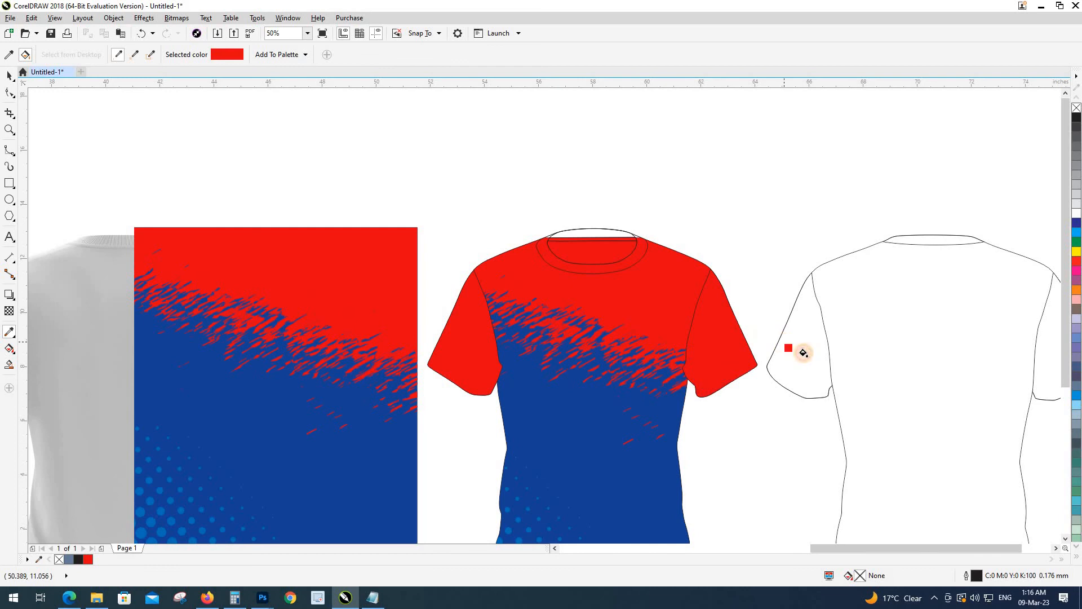
pyautogui.click(803, 353)
pyautogui.hscroll(3, 676, 319)
pyautogui.click(770, 330)
pyautogui.press('space')
pyautogui.scroll(-1, 651, 307)
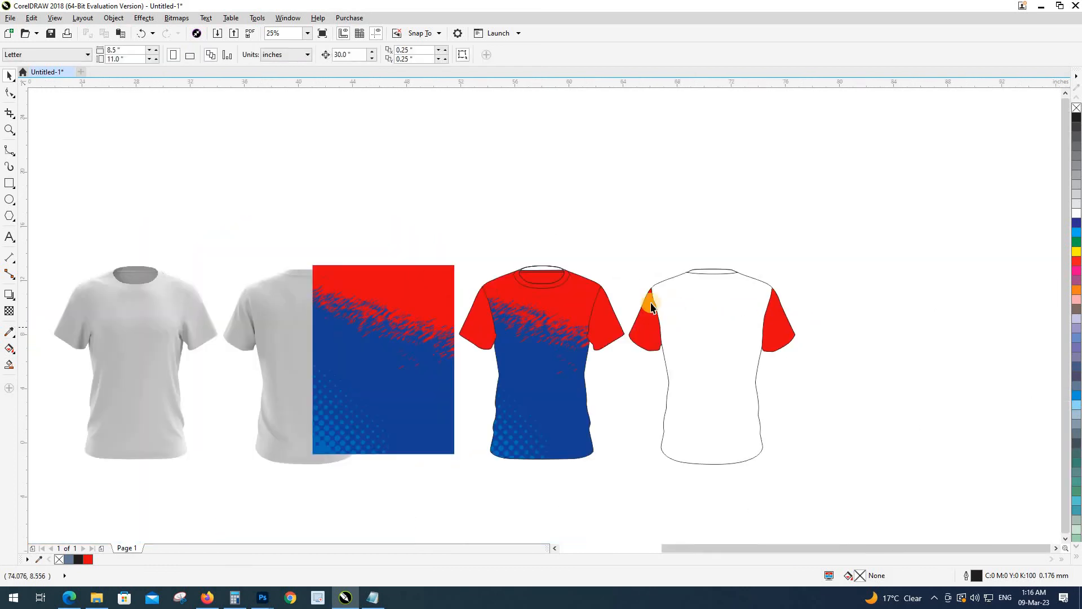
pyautogui.scroll(1, 528, 286)
# Step: Sample the pattern's blue and fill the front shirt's collar with it
pyautogui.press('i')
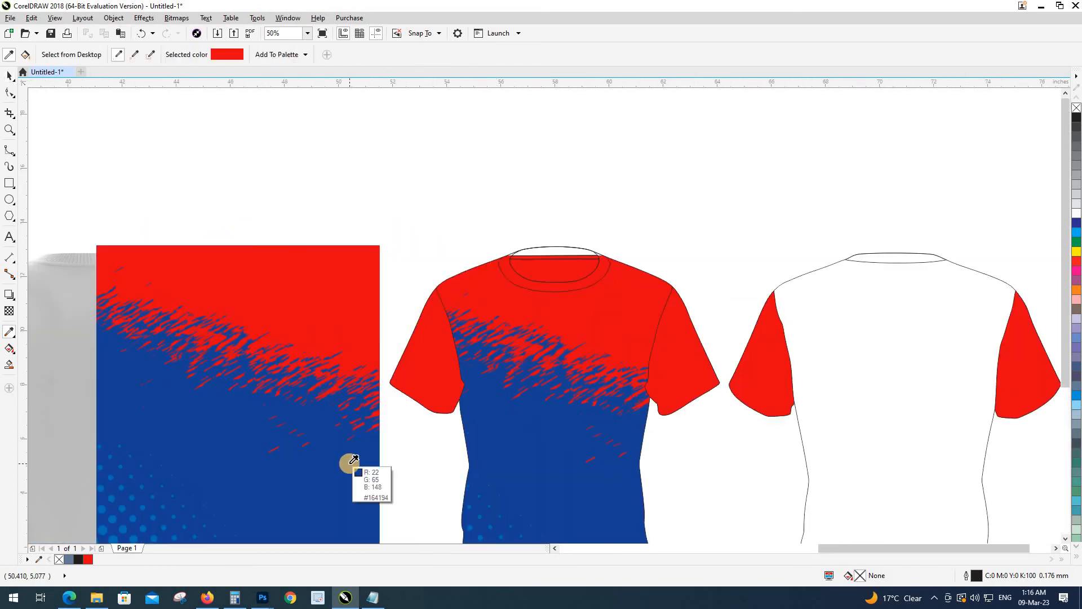
pyautogui.click(351, 463)
pyautogui.scroll(1, 512, 271)
pyautogui.click(541, 238)
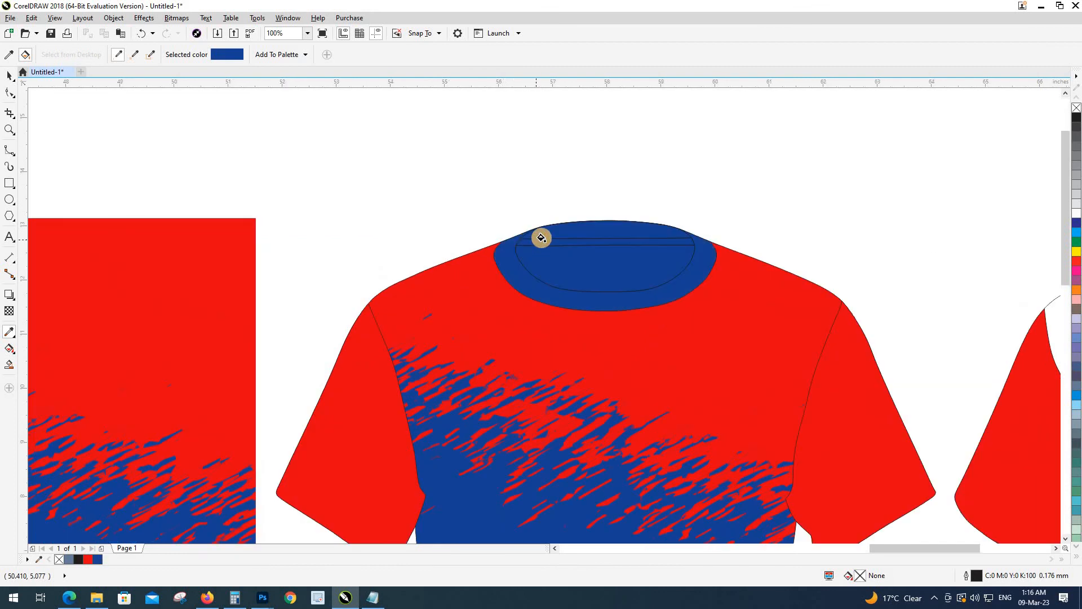
pyautogui.press('space')
# Step: Select the red front collar strip and the back collar, undoing an accidental strip move
pyautogui.click(539, 243)
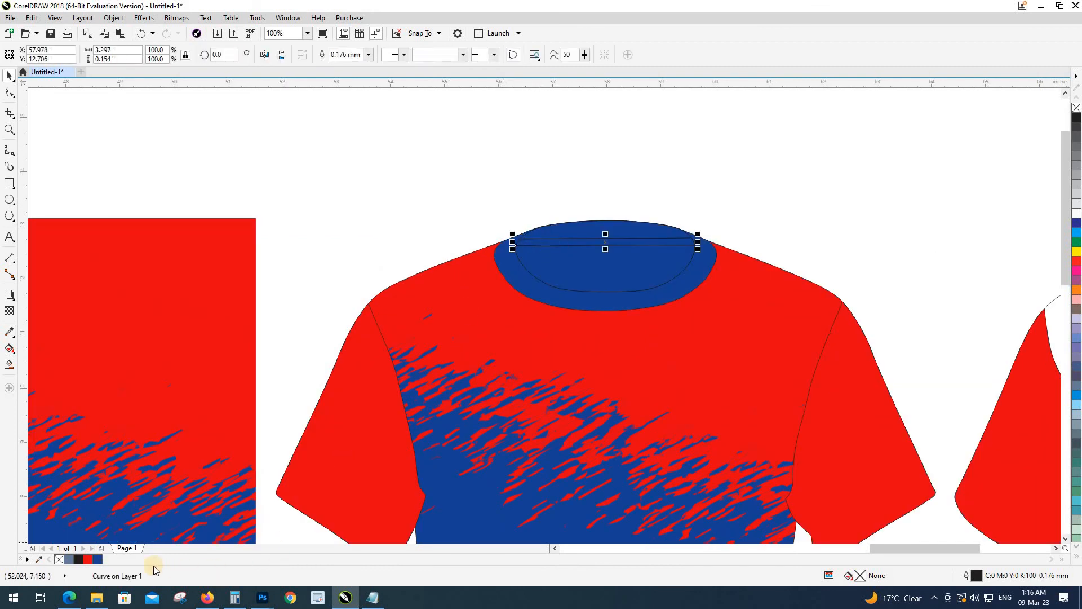
pyautogui.scroll(-2, 503, 187)
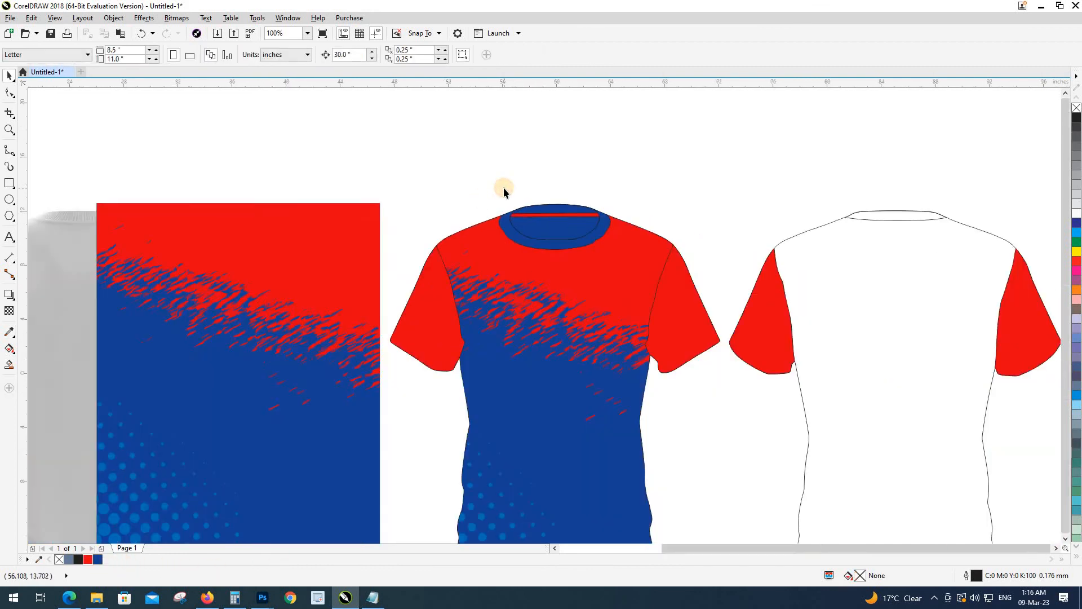
pyautogui.scroll(2, 515, 184)
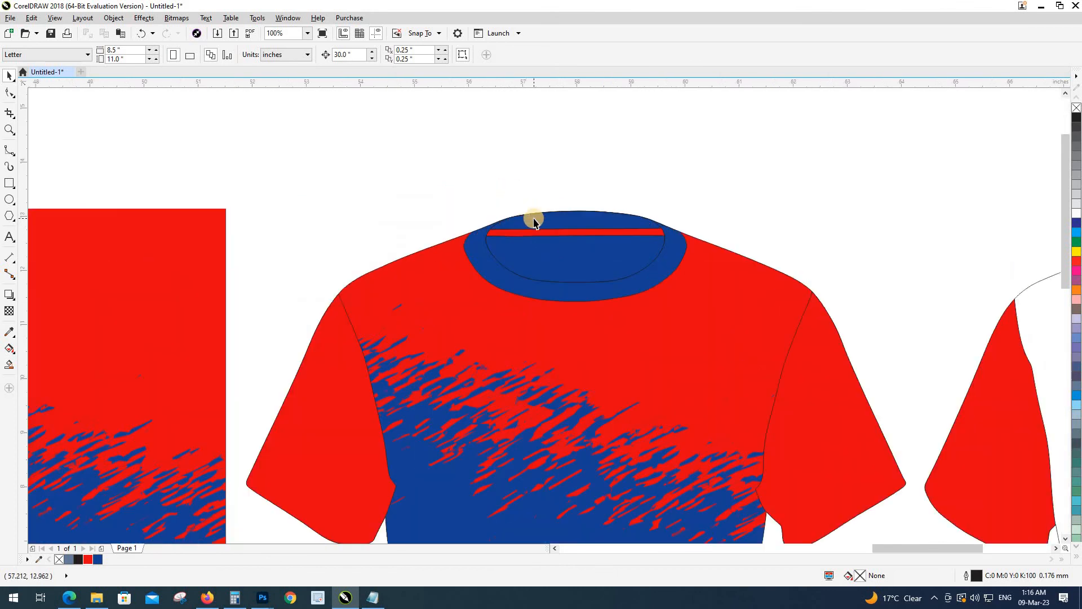
pyautogui.click(539, 223)
pyautogui.moveTo(541, 221); pyautogui.dragTo(542, 188)
pyautogui.hotkey('ctrl', 'z')
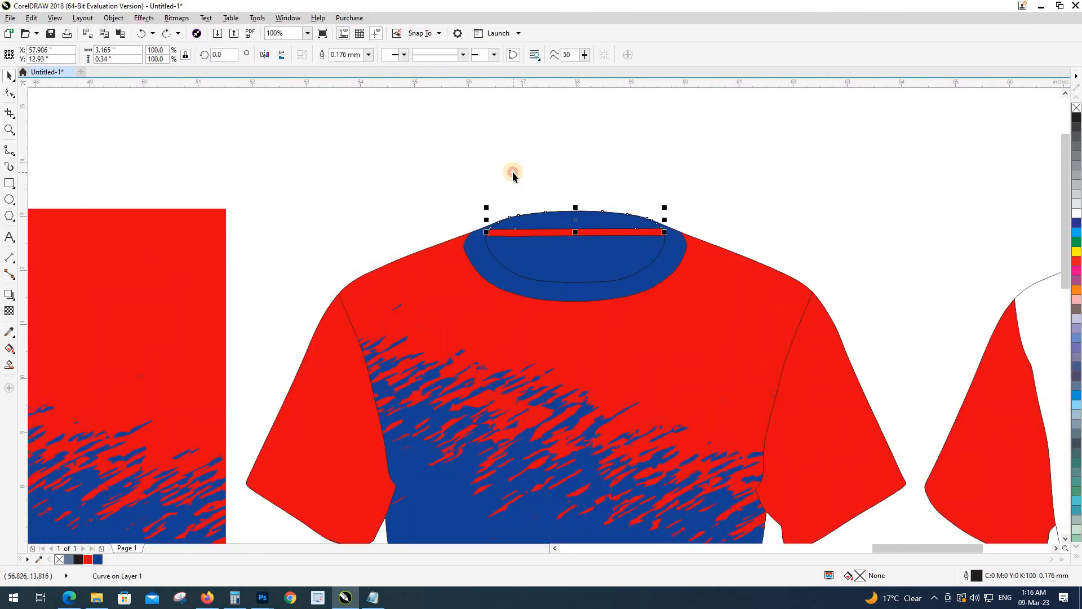
pyautogui.click(513, 172)
pyautogui.scroll(-2, 512, 171)
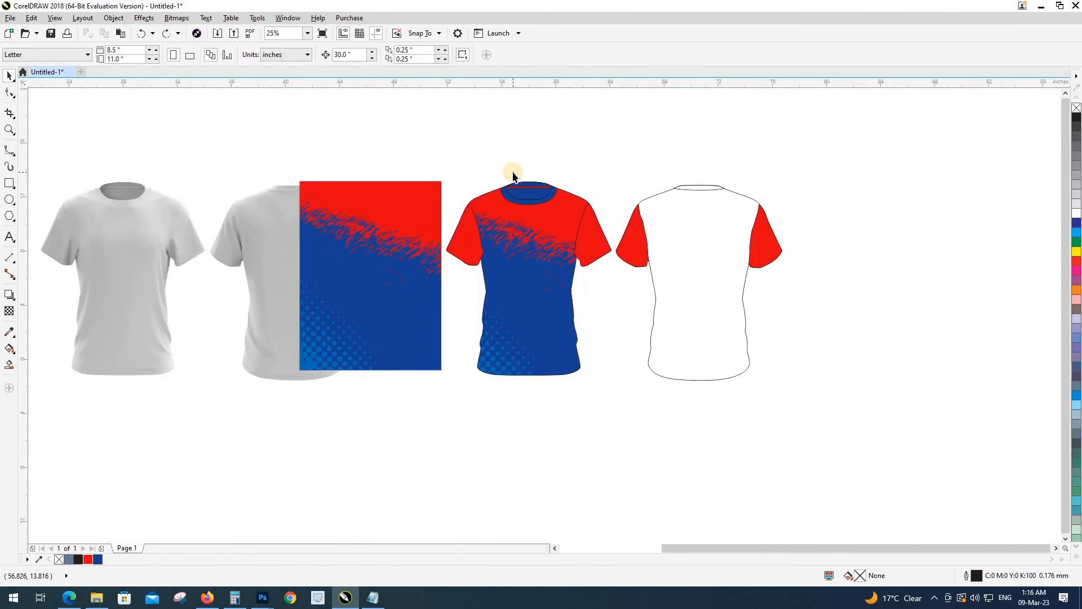
pyautogui.click(682, 189)
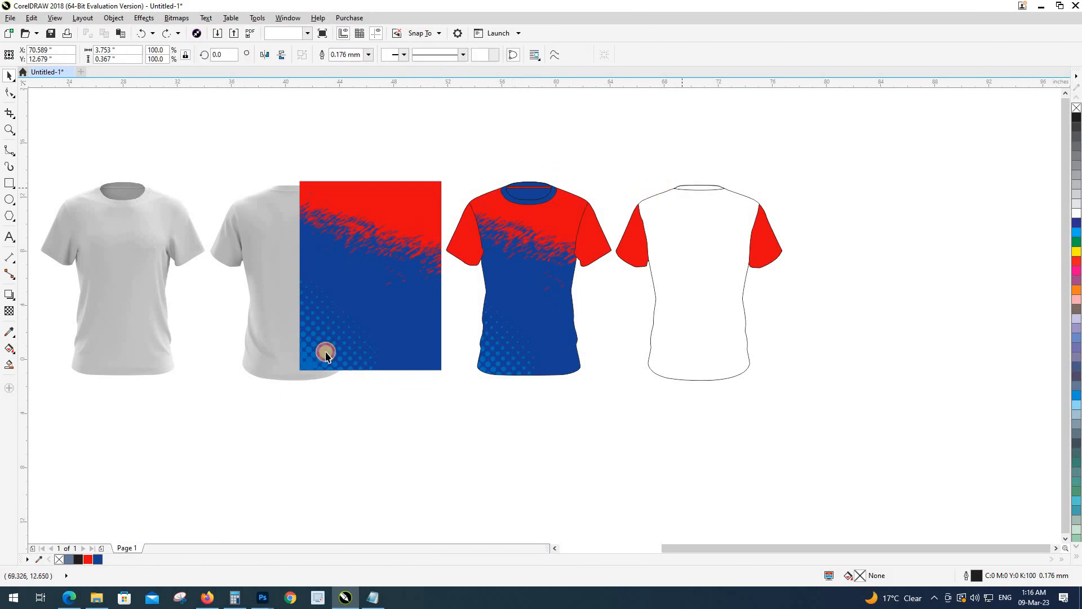
pyautogui.click(445, 408)
pyautogui.click(507, 301)
# Step: Extract a copy of the front pattern, mirror it, and centre and bottom-align it on the back shirt
pyautogui.click(574, 395)
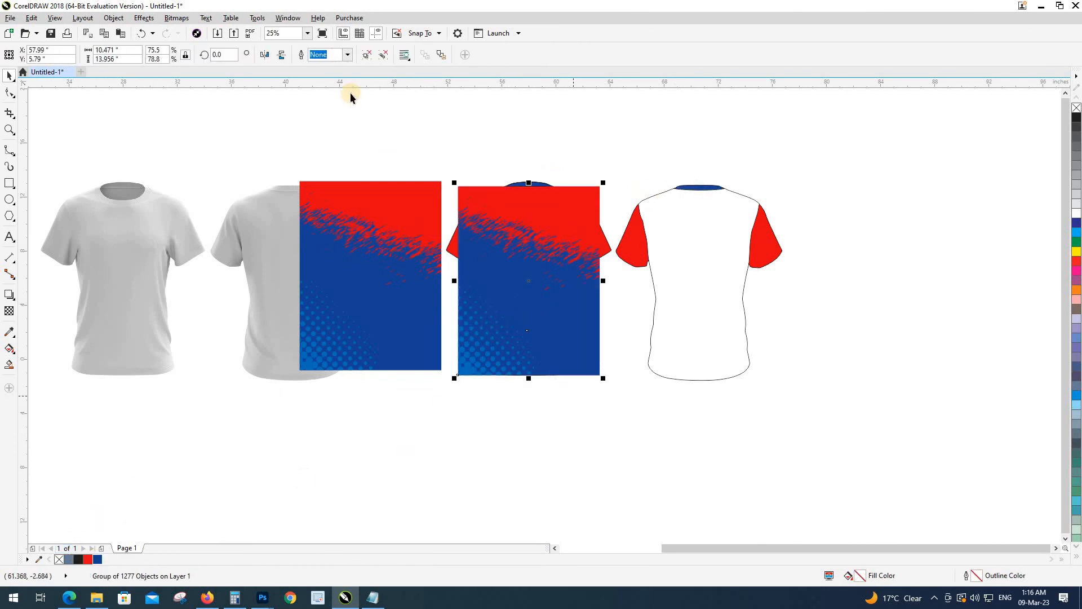
pyautogui.click(266, 56)
pyautogui.keyDown('shift'); pyautogui.click(698, 319); pyautogui.keyUp('shift')
pyautogui.press('c')
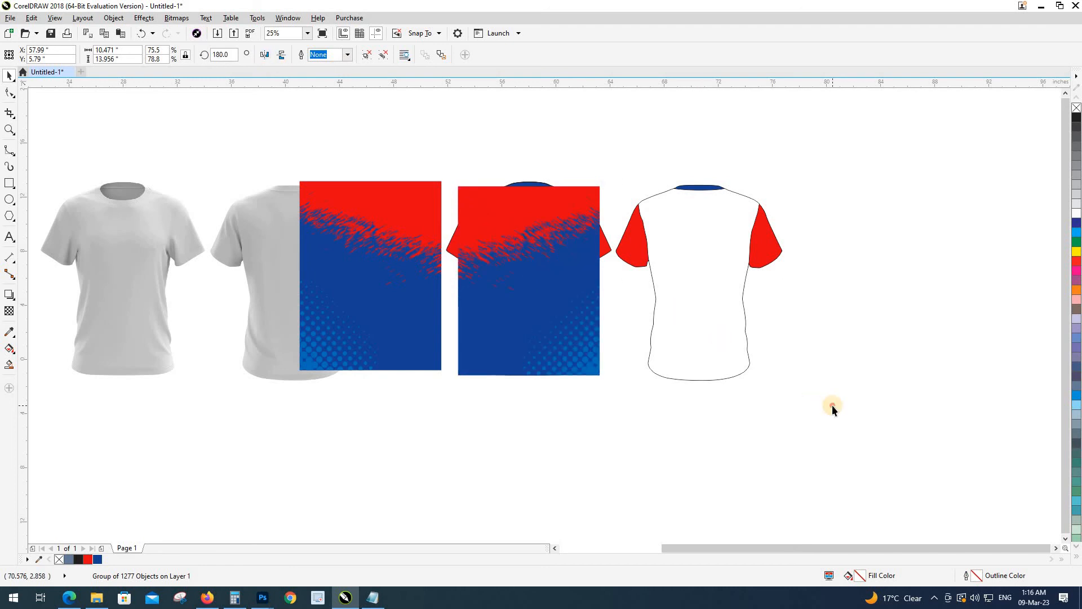
pyautogui.click(833, 405)
pyautogui.click(759, 346)
pyautogui.scroll(1, 707, 382)
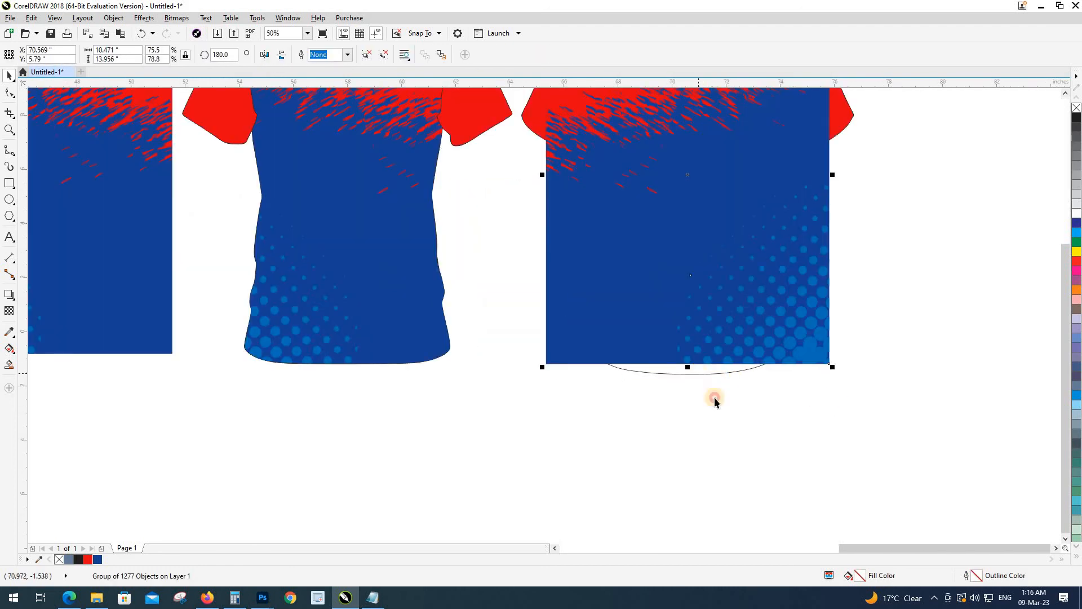
pyautogui.keyDown('shift'); pyautogui.click(716, 374); pyautogui.keyUp('shift')
pyautogui.press('b')
pyautogui.click(515, 408)
# Step: Send the pattern one step back and PowerClip it inside the back shirt outline
pyautogui.scroll(-1, 514, 408)
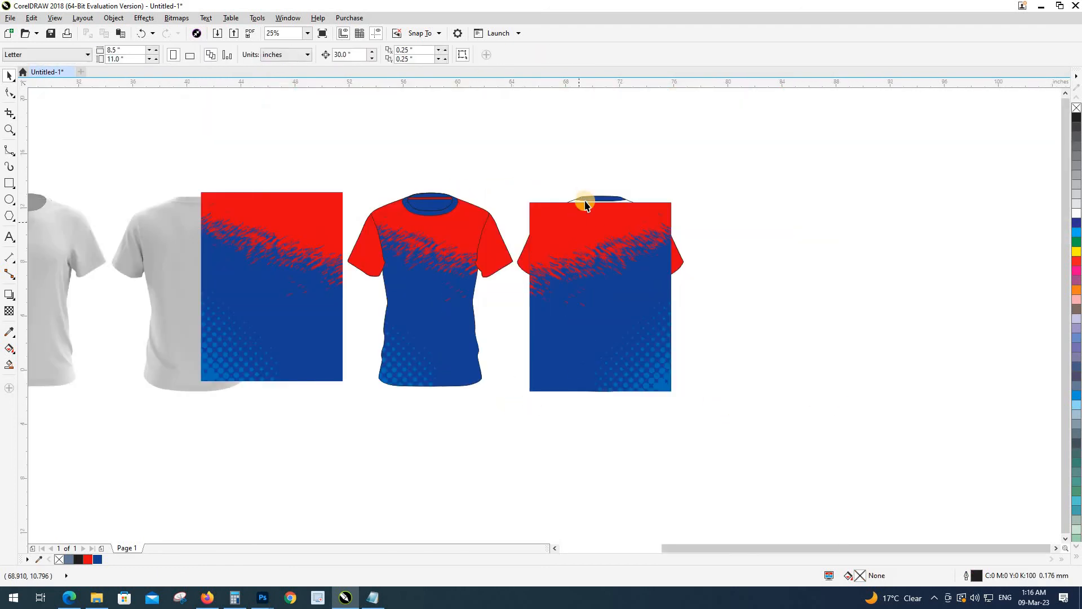
pyautogui.scroll(2, 564, 254)
pyautogui.click(573, 264)
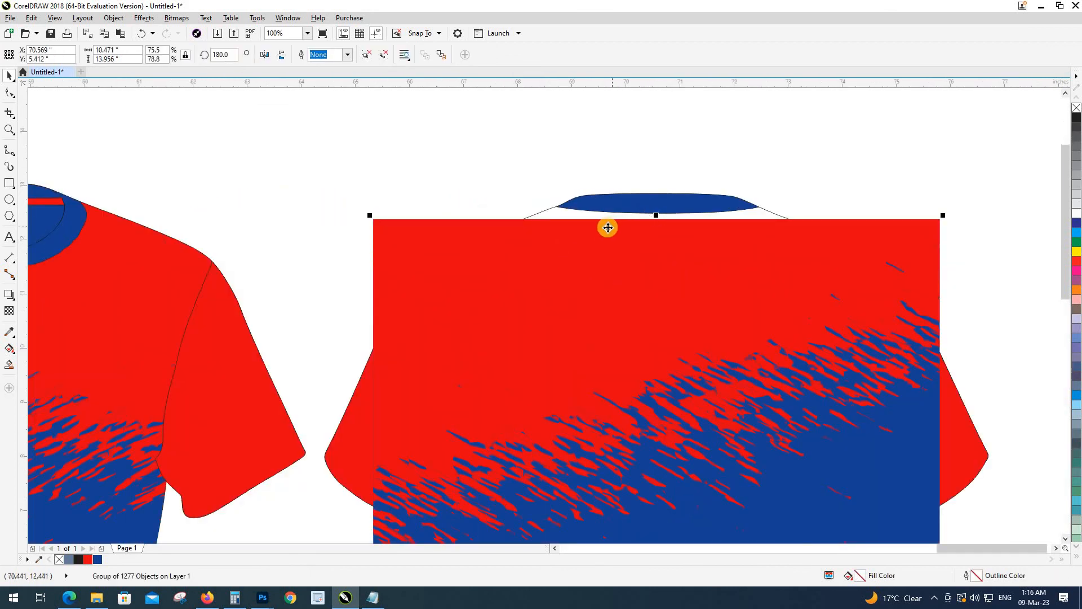
pyautogui.hotkey('ctrl', 'pagedown')
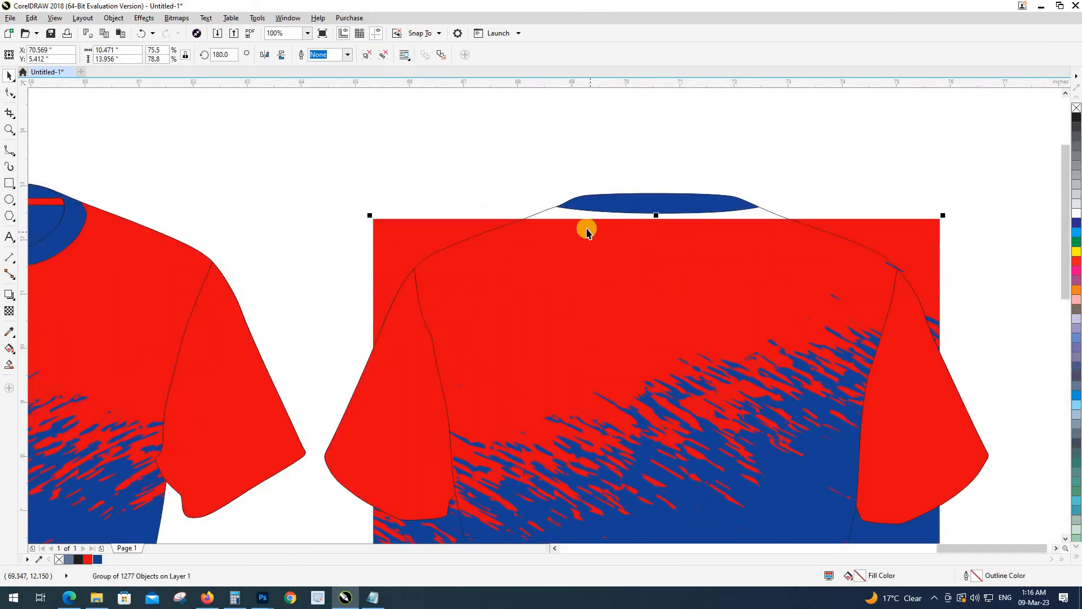
pyautogui.click(544, 211)
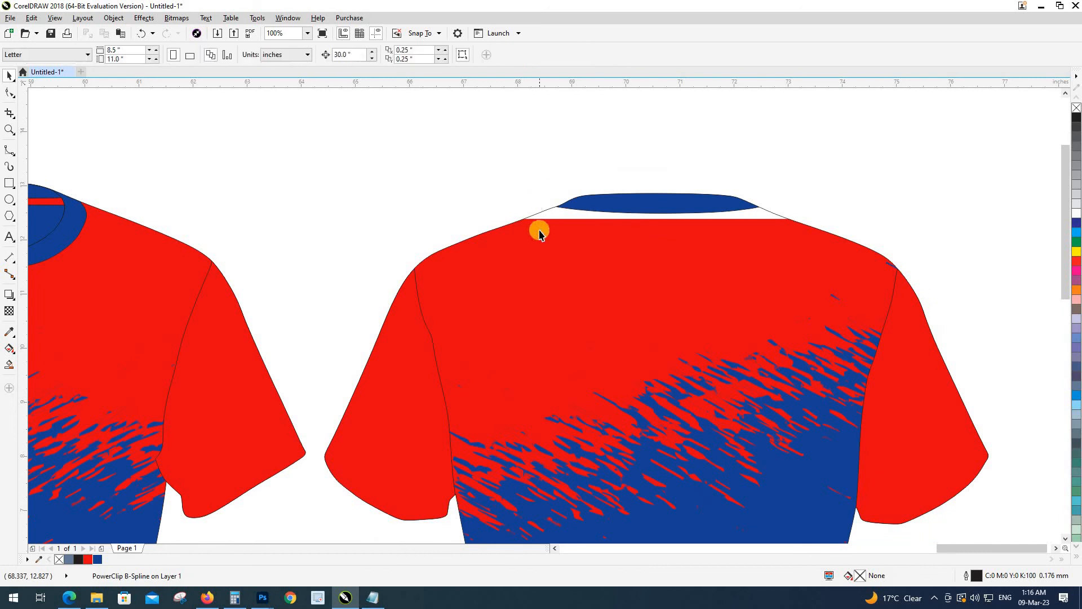
pyautogui.scroll(-2, 360, 293)
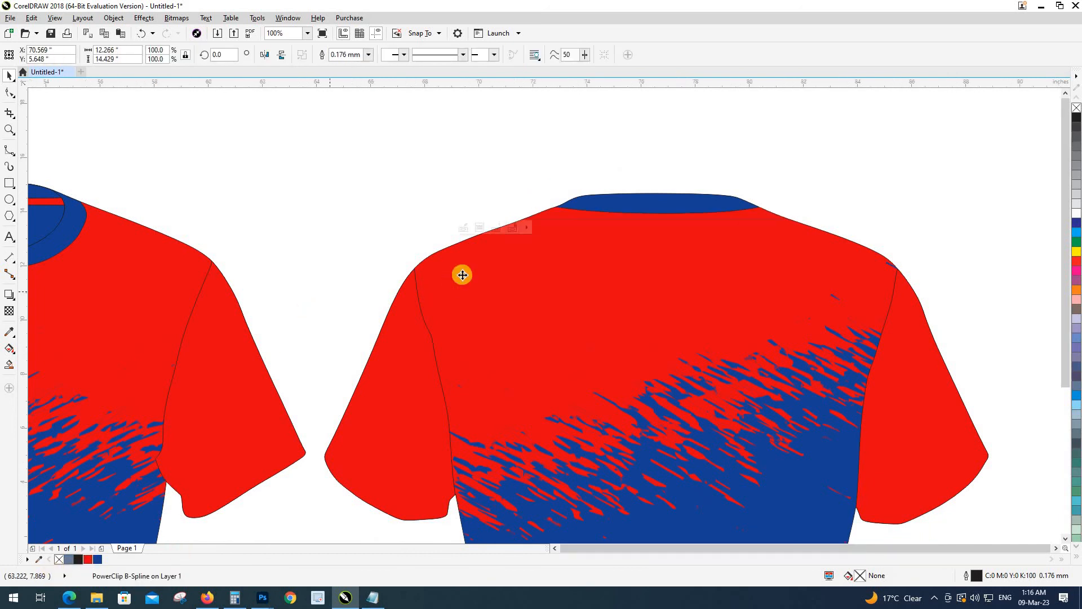
pyautogui.click(486, 244)
pyautogui.scroll(-1, 475, 285)
pyautogui.scroll(3, 477, 287)
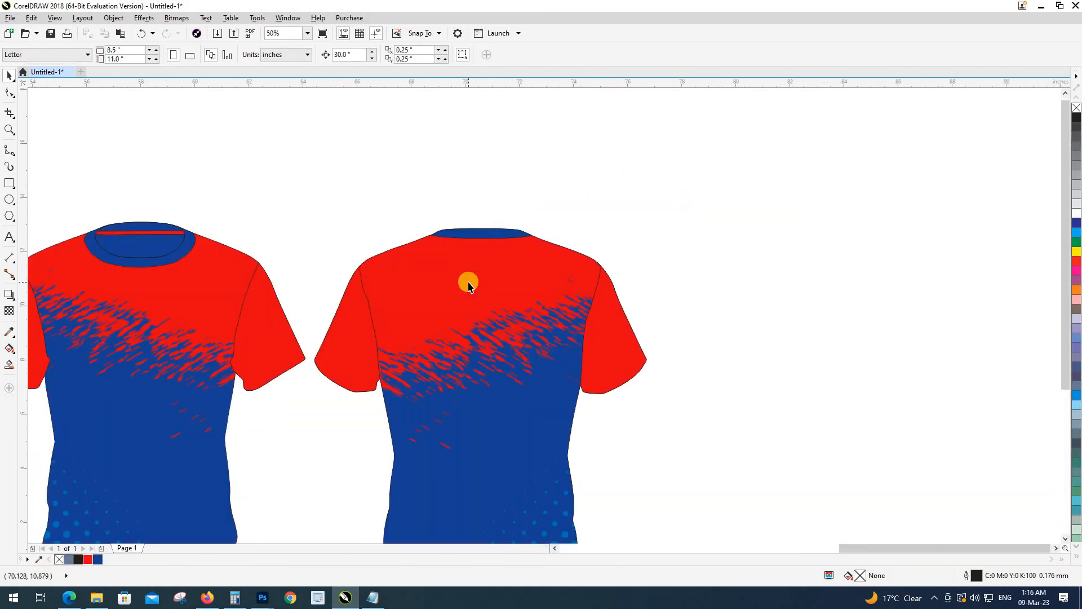
pyautogui.click(468, 244)
pyautogui.scroll(1, 469, 245)
pyautogui.scroll(-1, 472, 249)
pyautogui.scroll(-1, 473, 249)
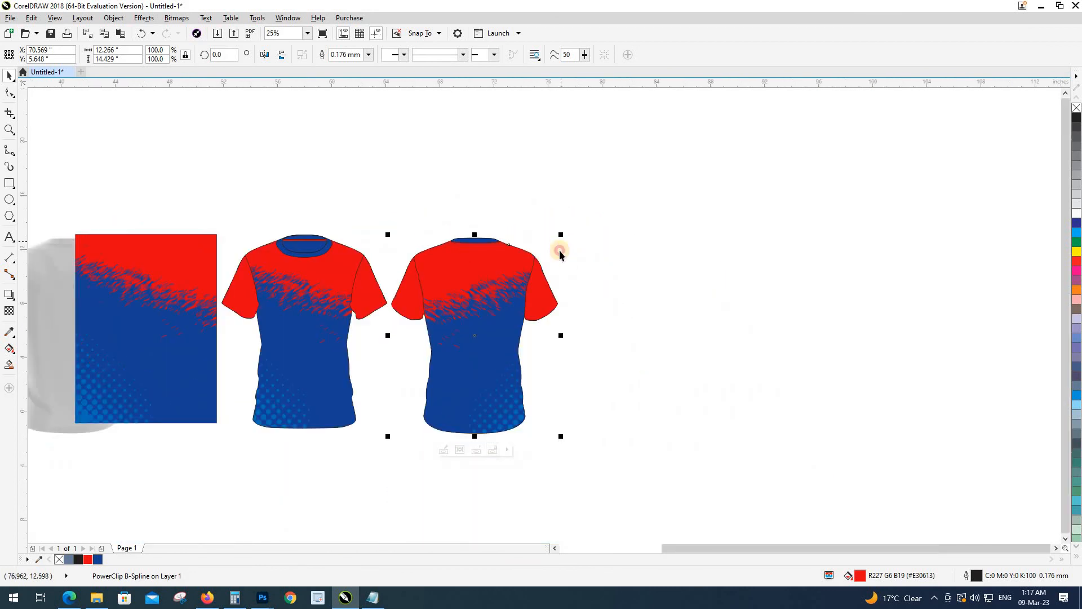
# Step: Delete the leftover pattern rectangle from the page
pyautogui.click(561, 250)
pyautogui.moveTo(291, 348); pyautogui.dragTo(462, 331)
pyautogui.click(357, 333)
pyautogui.press('Delete')
pyautogui.scroll(-1, 411, 344)
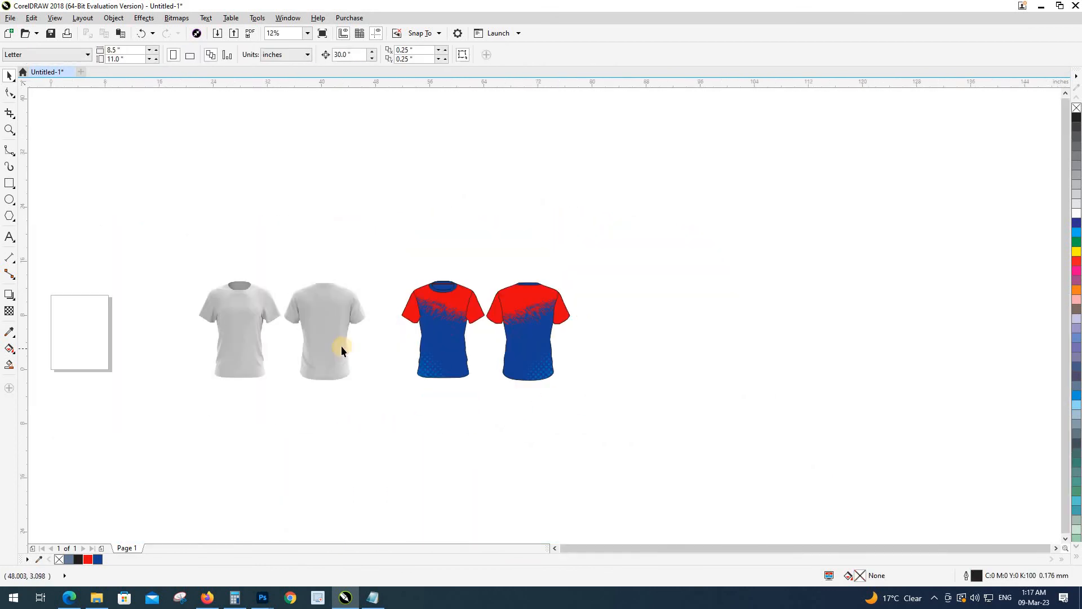
# Step: Set the transparency blend mode of both grey back and front shirt photos to Subtract
pyautogui.click(321, 346)
pyautogui.click(9, 316)
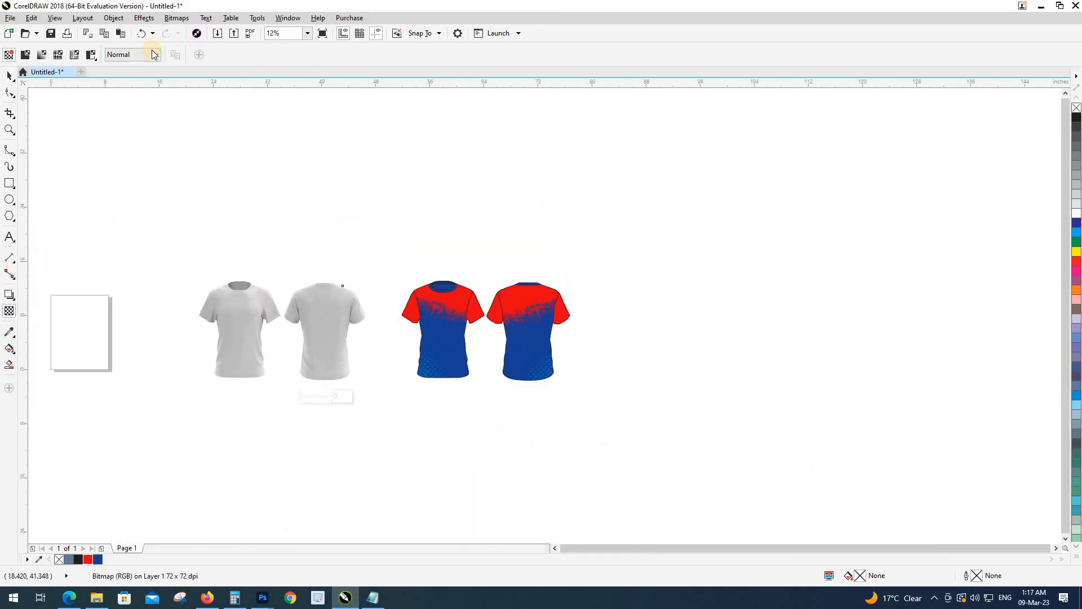
pyautogui.click(140, 57)
pyautogui.click(137, 87)
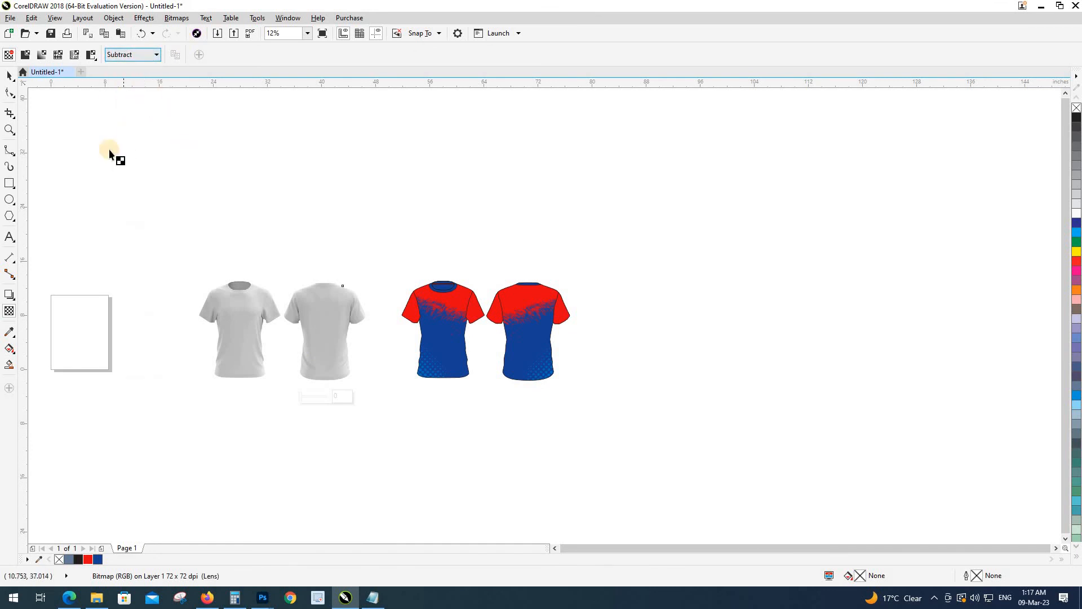
pyautogui.press('space')
pyautogui.click(229, 346)
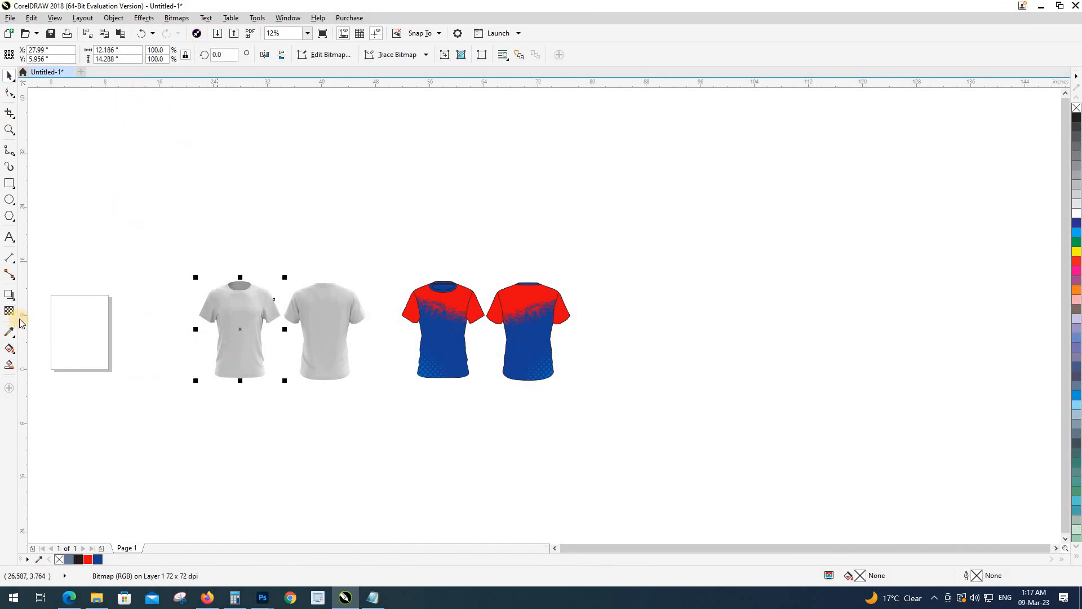
pyautogui.click(8, 315)
pyautogui.click(120, 56)
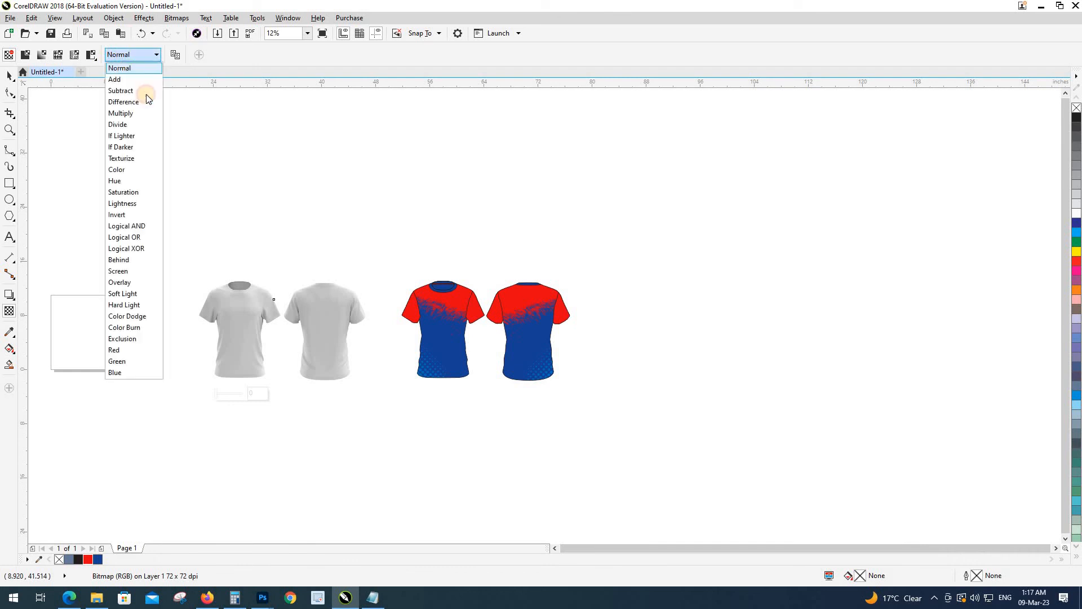
pyautogui.click(134, 88)
# Step: Nudge the grey back and front shading shirts onto the matching red-blue shirts
pyautogui.click(9, 77)
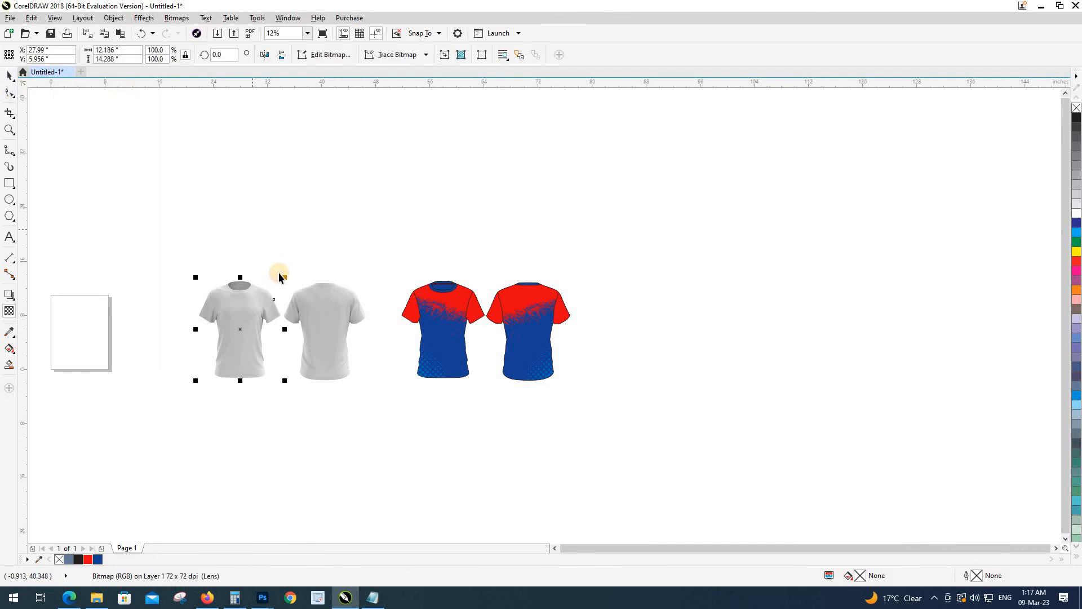
pyautogui.keyDown('shift'); pyautogui.click(300, 311); pyautogui.keyUp('shift')
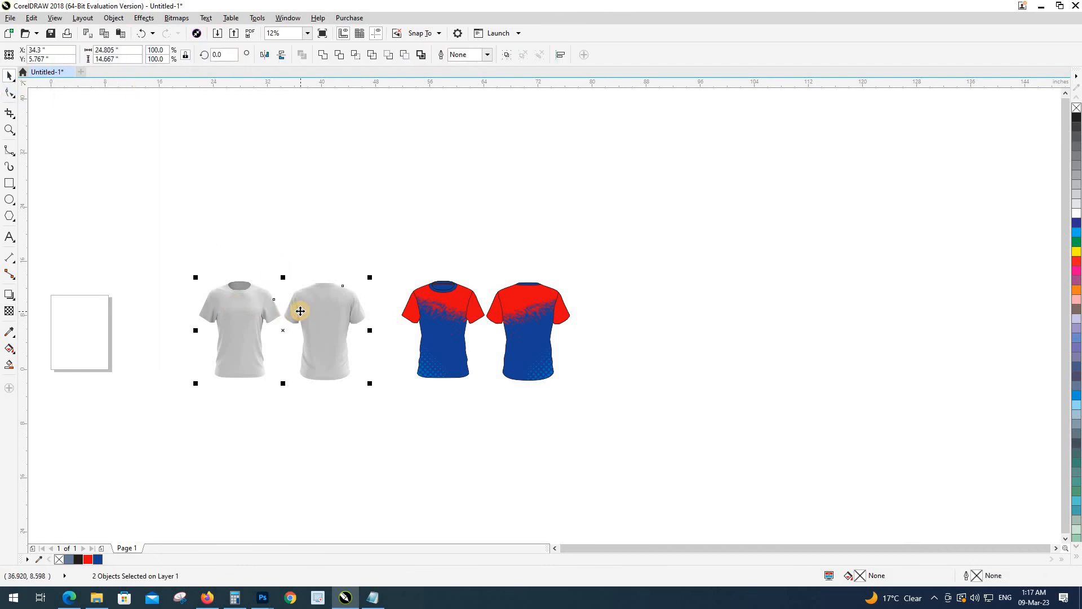
pyautogui.click(290, 227)
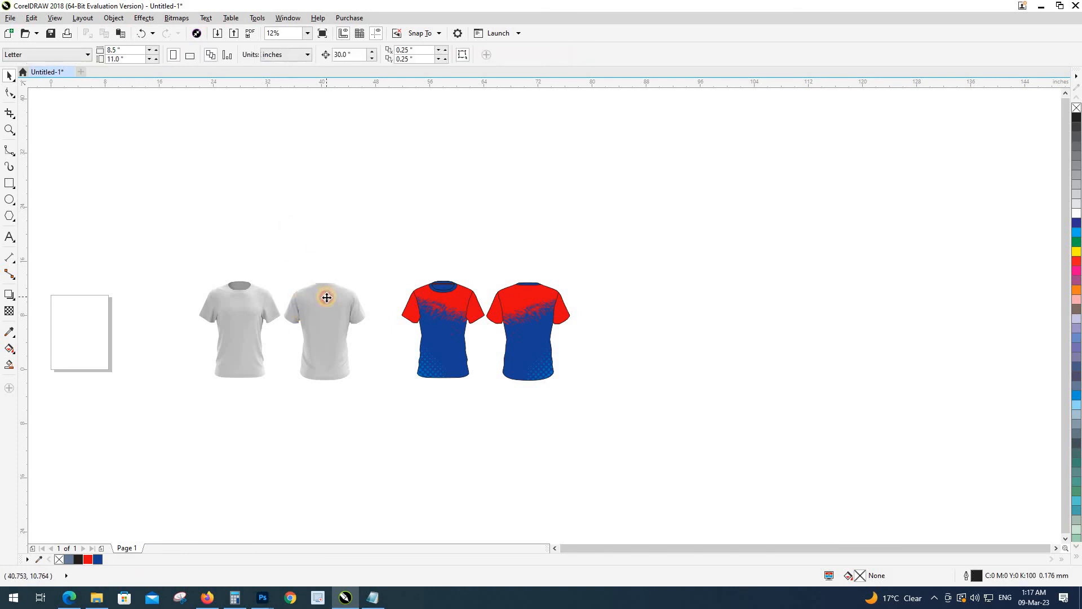
pyautogui.click(326, 294)
pyautogui.press('Right')
pyautogui.click(244, 314)
pyautogui.press('Left')
pyautogui.press('Right')
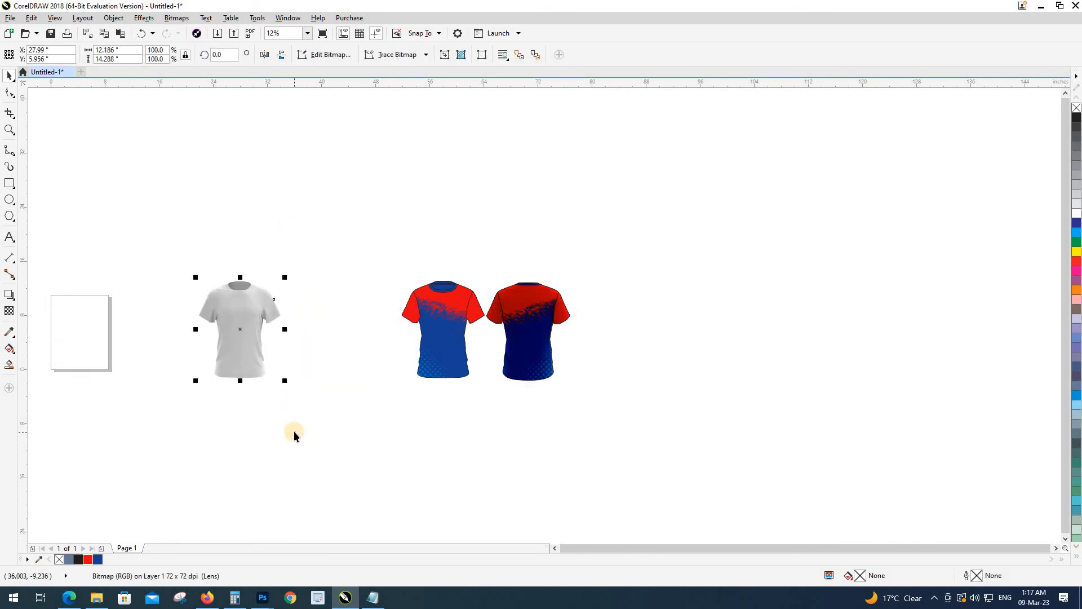
pyautogui.press('Right')
pyautogui.press('z')
# Step: Zoom in closely on the two shirts and select the front shaded shirt
pyautogui.moveTo(379, 251); pyautogui.dragTo(607, 408)
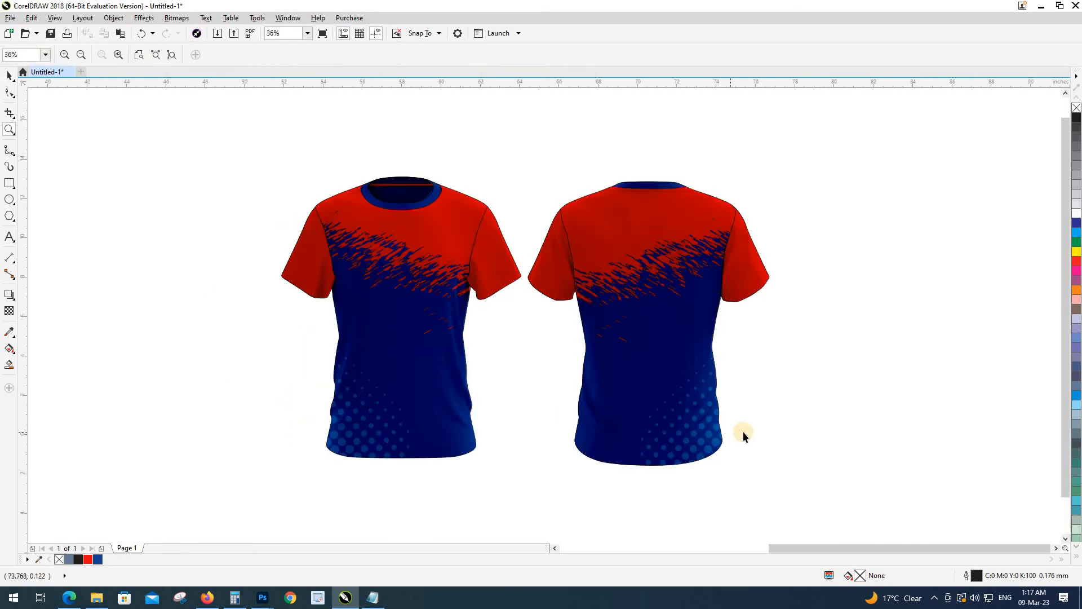
pyautogui.press('space')
pyautogui.click(359, 333)
# Step: Brighten the front shirt with brightness 12 and contrast 8
pyautogui.hotkey('ctrl', 'b')
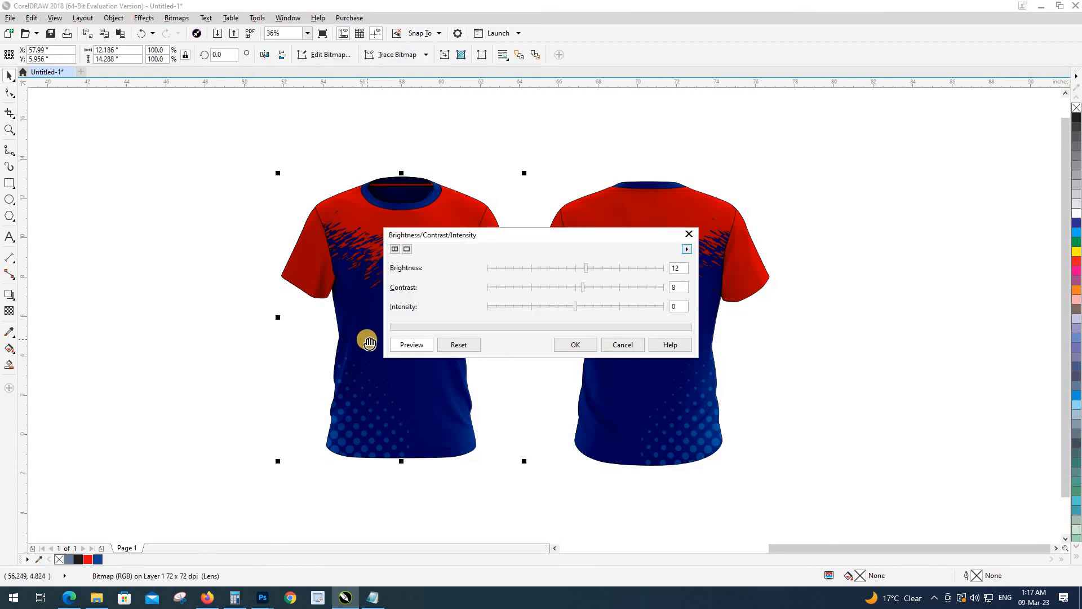
pyautogui.moveTo(492, 249); pyautogui.dragTo(684, 282)
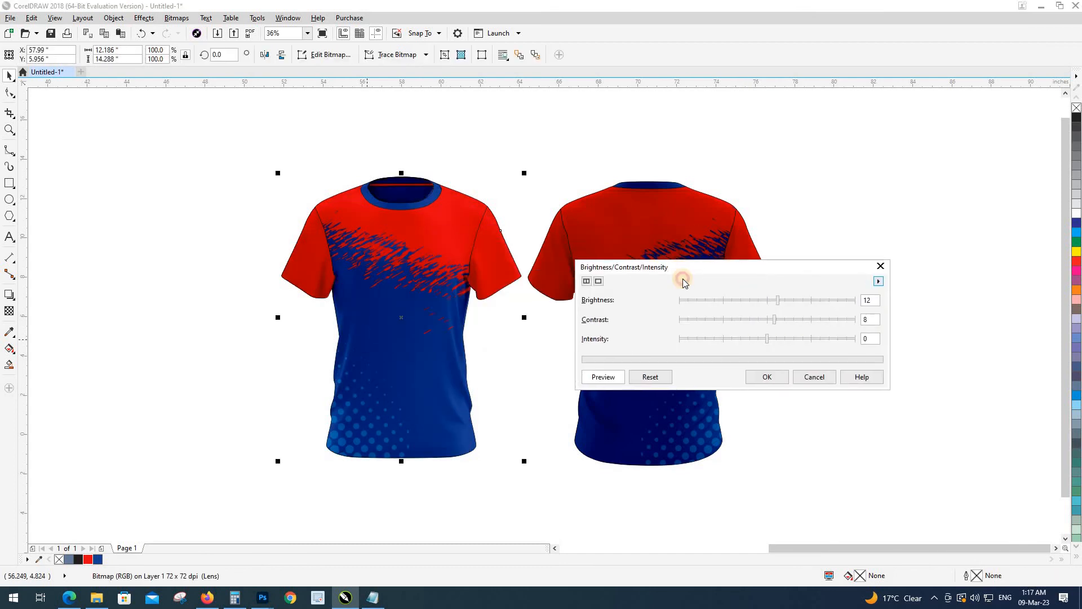
pyautogui.click(785, 378)
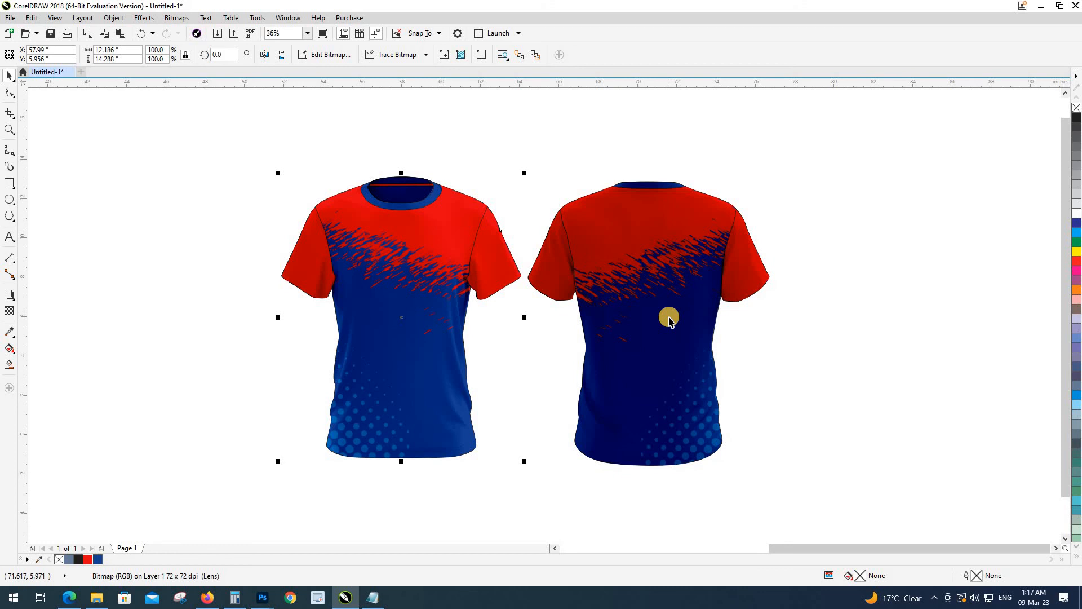
pyautogui.click(113, 18)
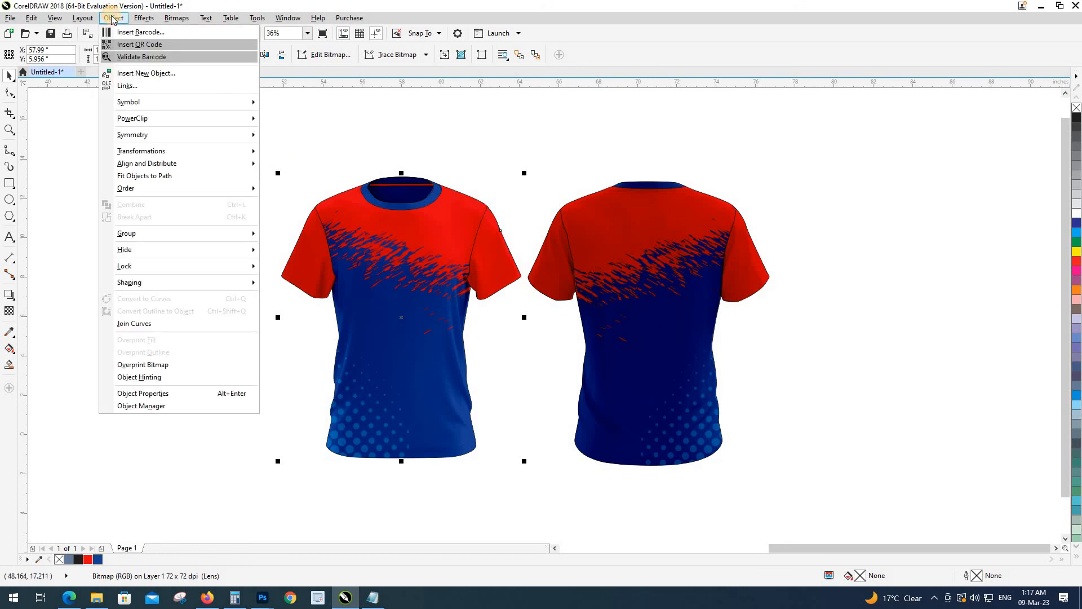
pyautogui.moveTo(135, 20)
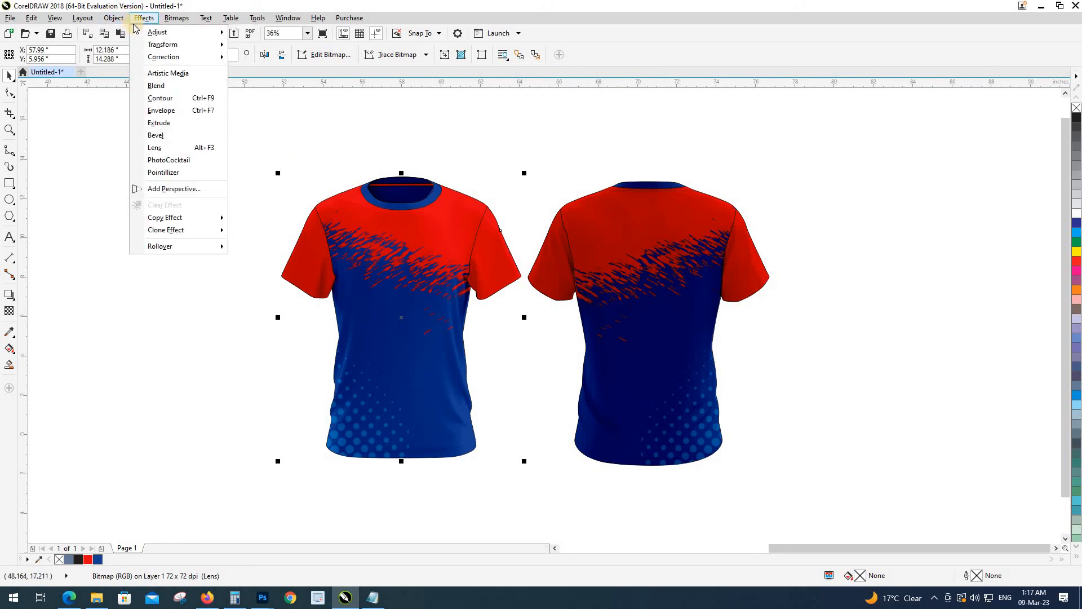
pyautogui.moveTo(169, 34)
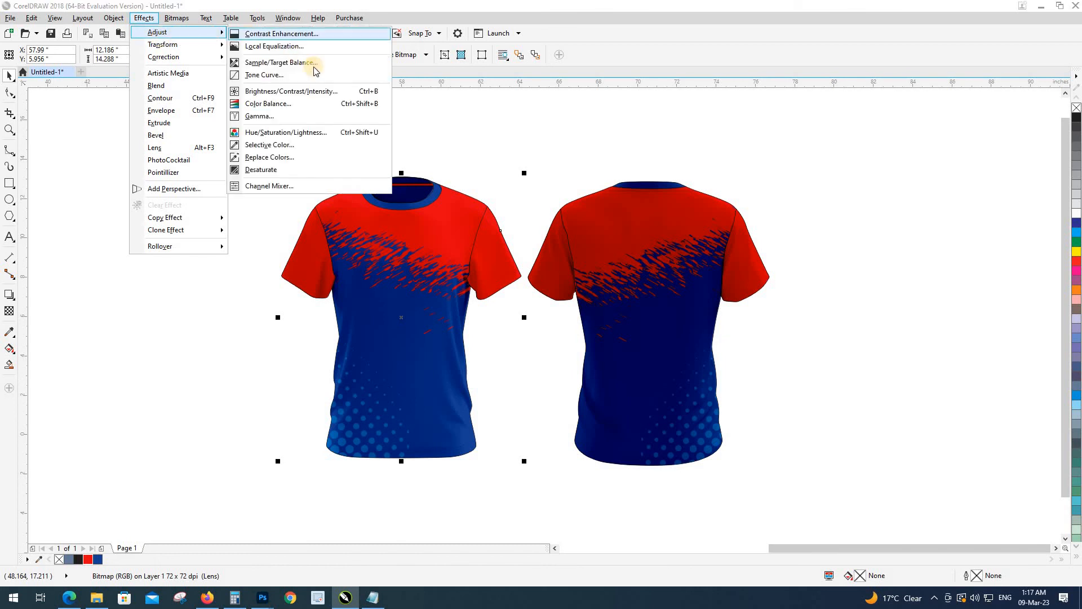
pyautogui.click(284, 91)
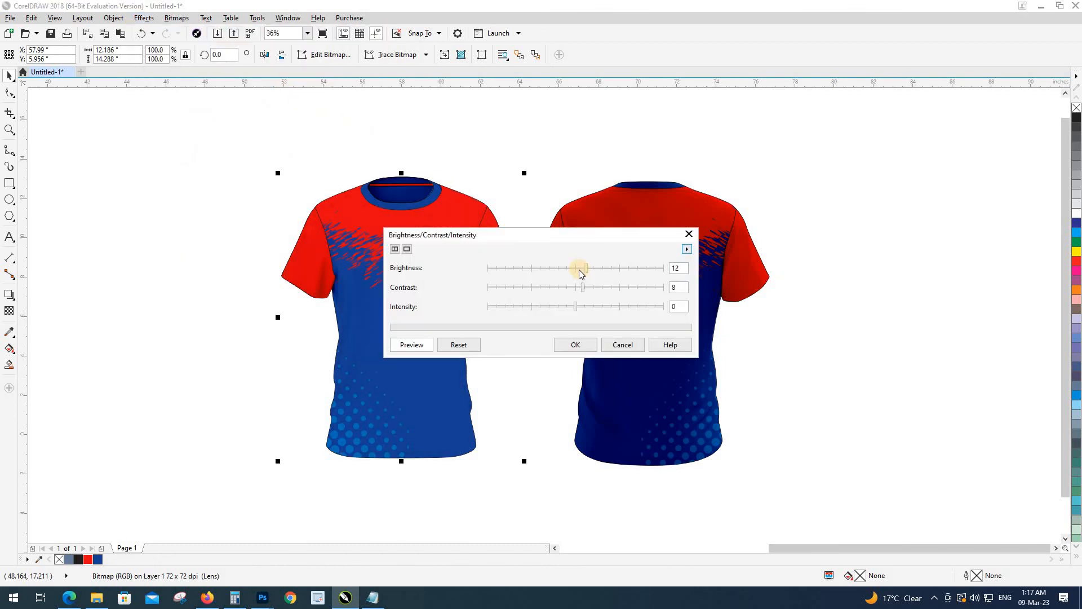
pyautogui.click(617, 347)
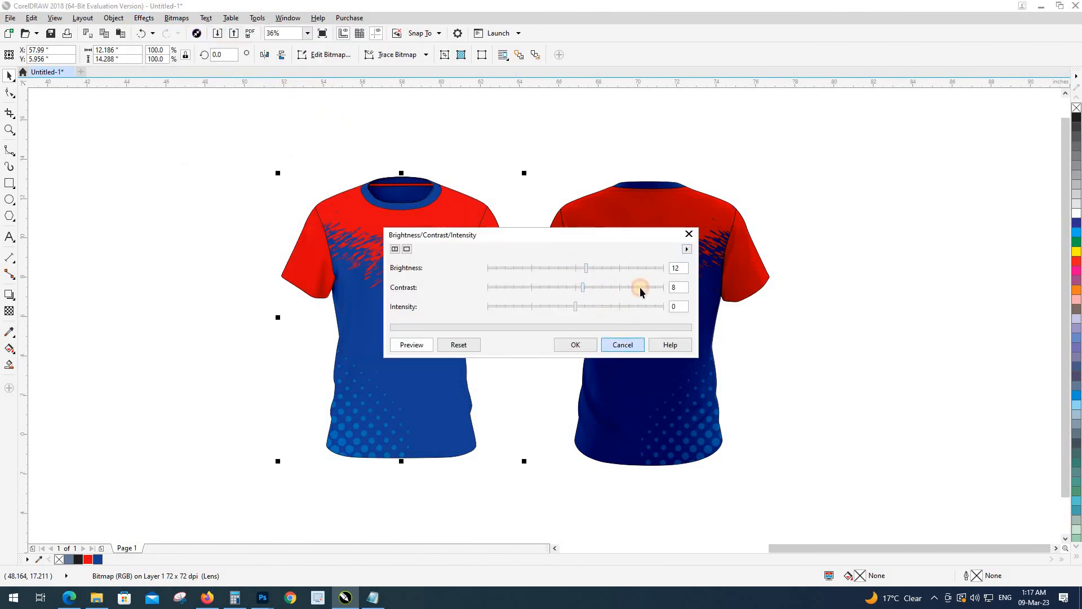
# Step: Apply the same brightness 12 and contrast 8 adjustment to the back shirt
pyautogui.click(648, 246)
pyautogui.click(113, 17)
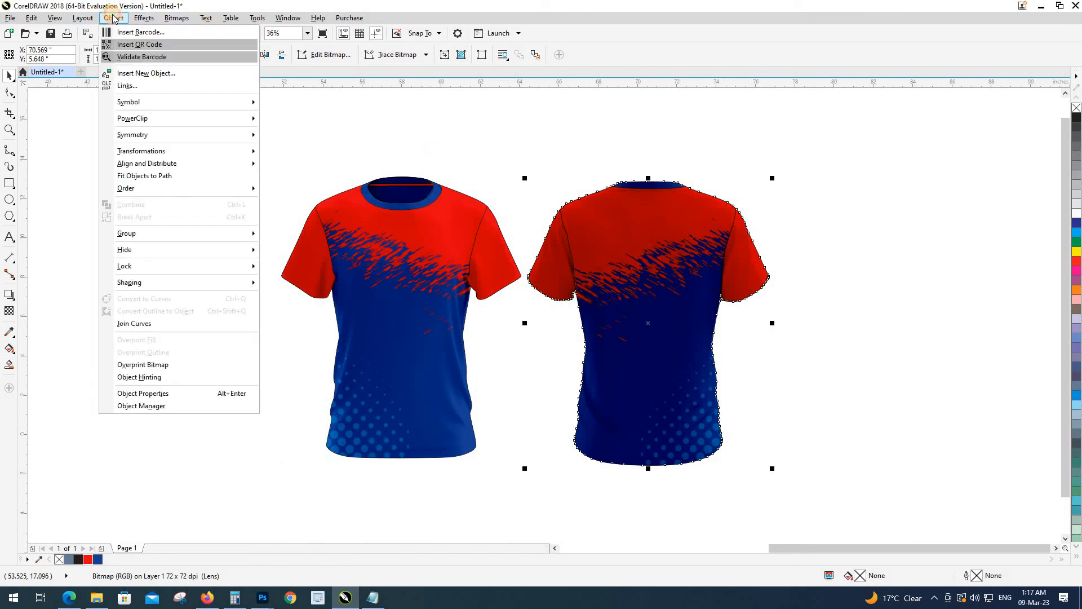
pyautogui.moveTo(144, 18)
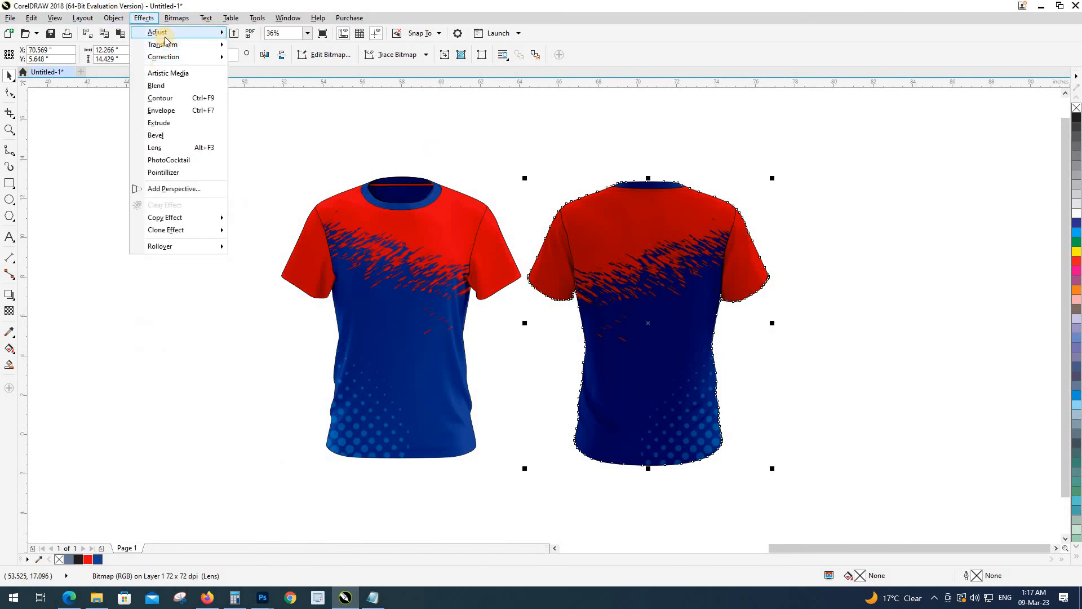
pyautogui.moveTo(169, 32)
pyautogui.click(331, 93)
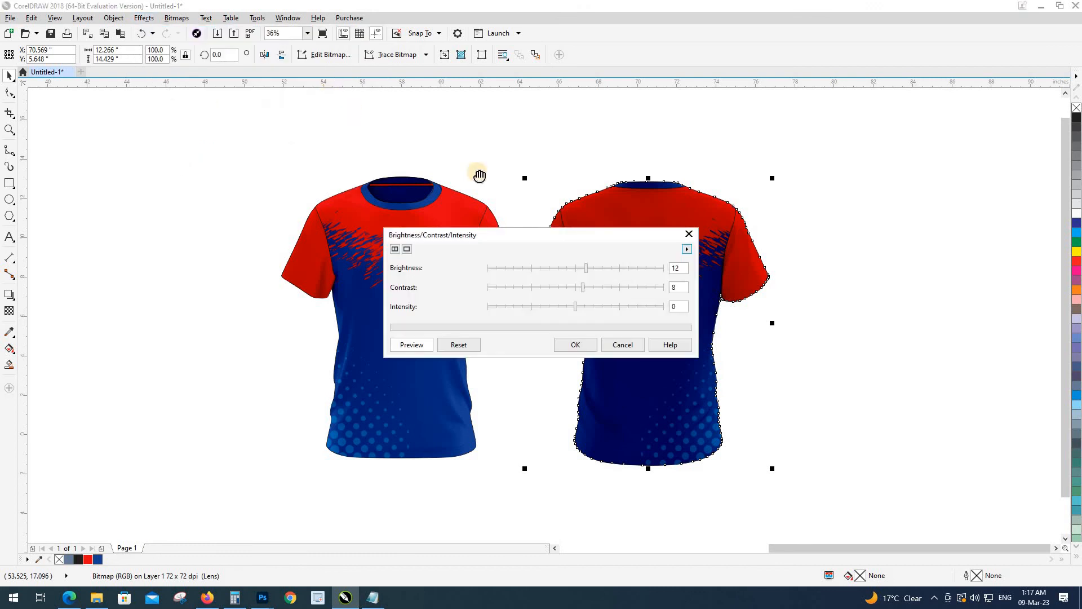
pyautogui.moveTo(551, 237); pyautogui.dragTo(309, 240)
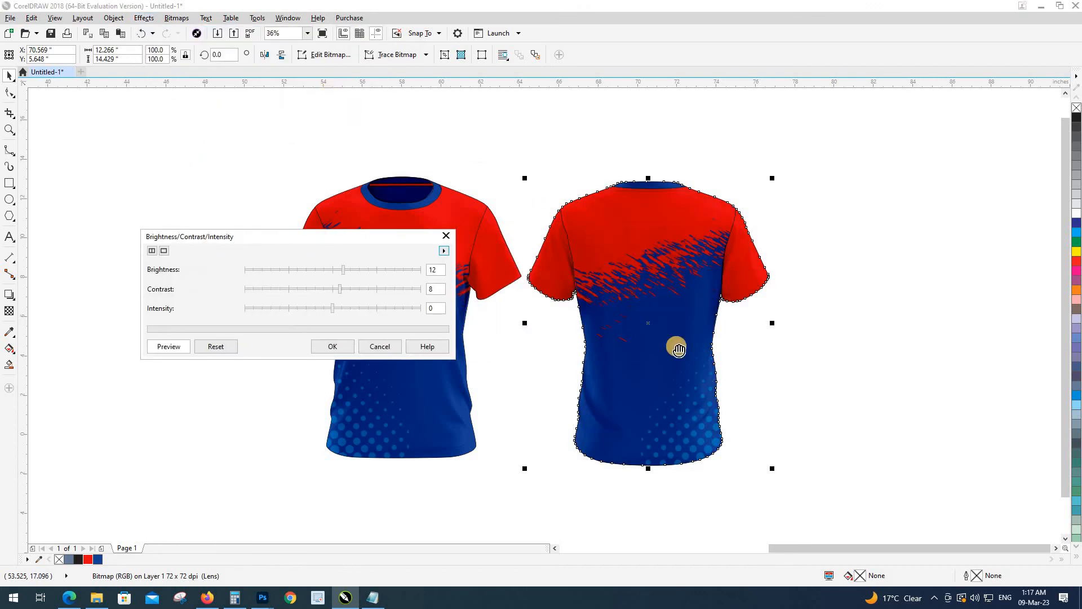
pyautogui.click(325, 347)
pyautogui.click(223, 246)
pyautogui.scroll(-2, 222, 245)
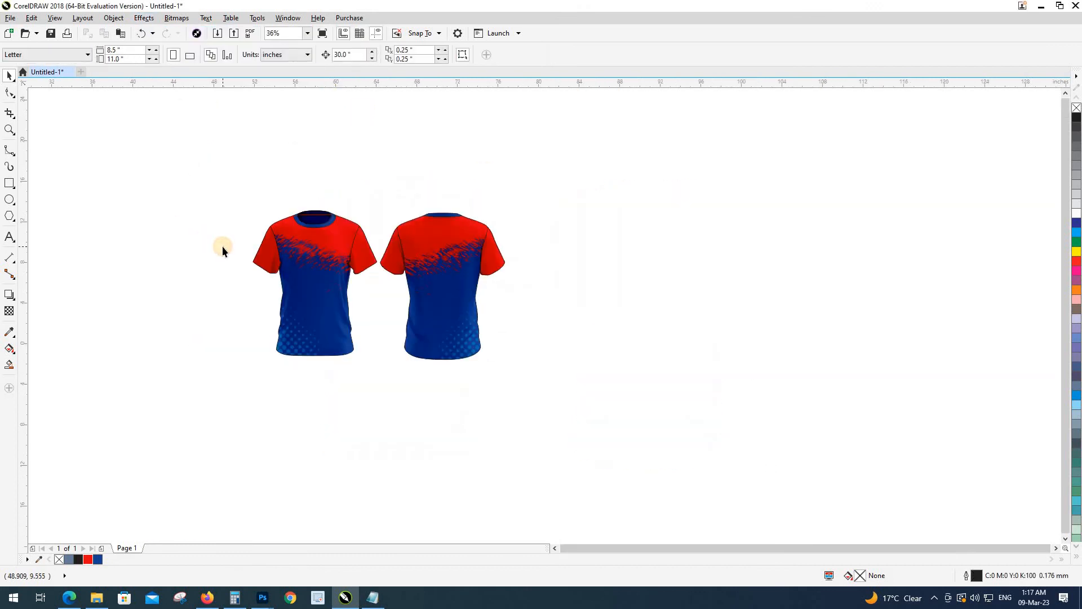
# Step: Add a 'password' text label of about 108 pt below the shirts
pyautogui.moveTo(228, 185); pyautogui.dragTo(525, 374)
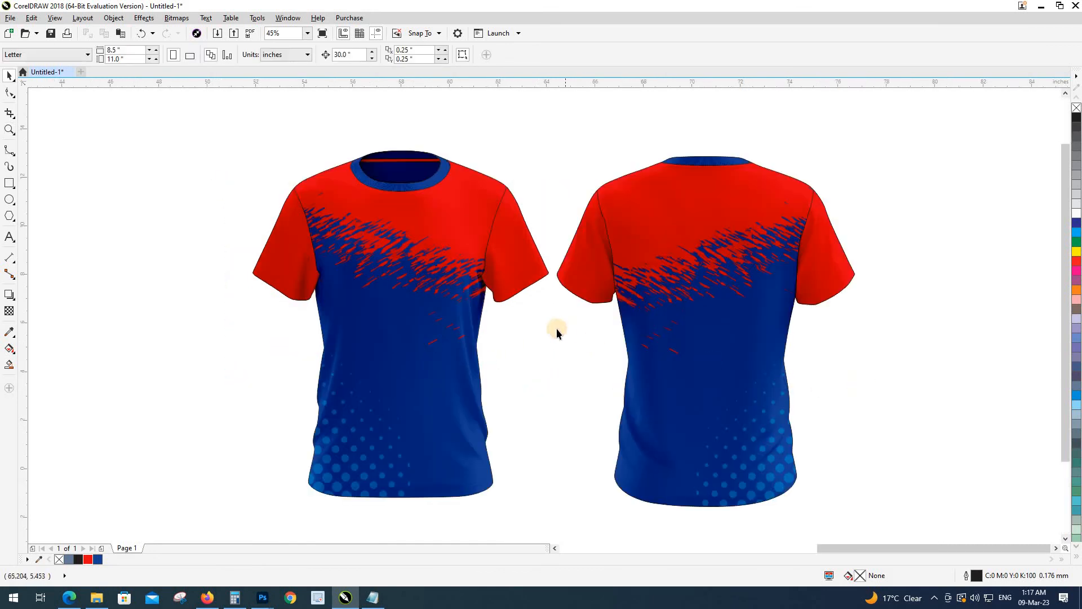
pyautogui.click(9, 237)
pyautogui.scroll(-2, 235, 226)
pyautogui.click(243, 376)
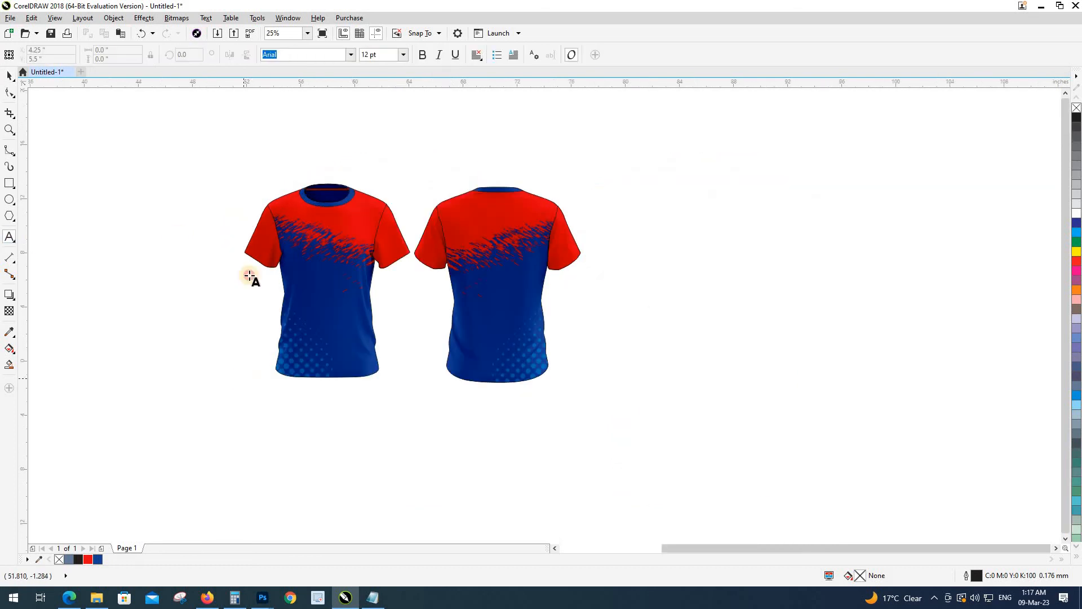
pyautogui.write('password')
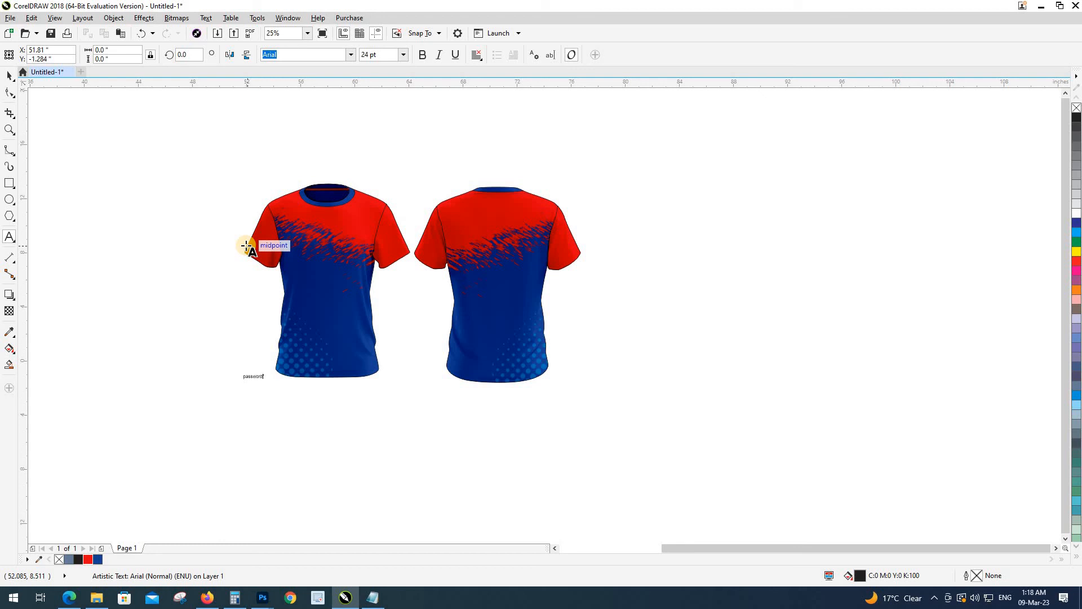
pyautogui.hotkey('ctrl', 'space')
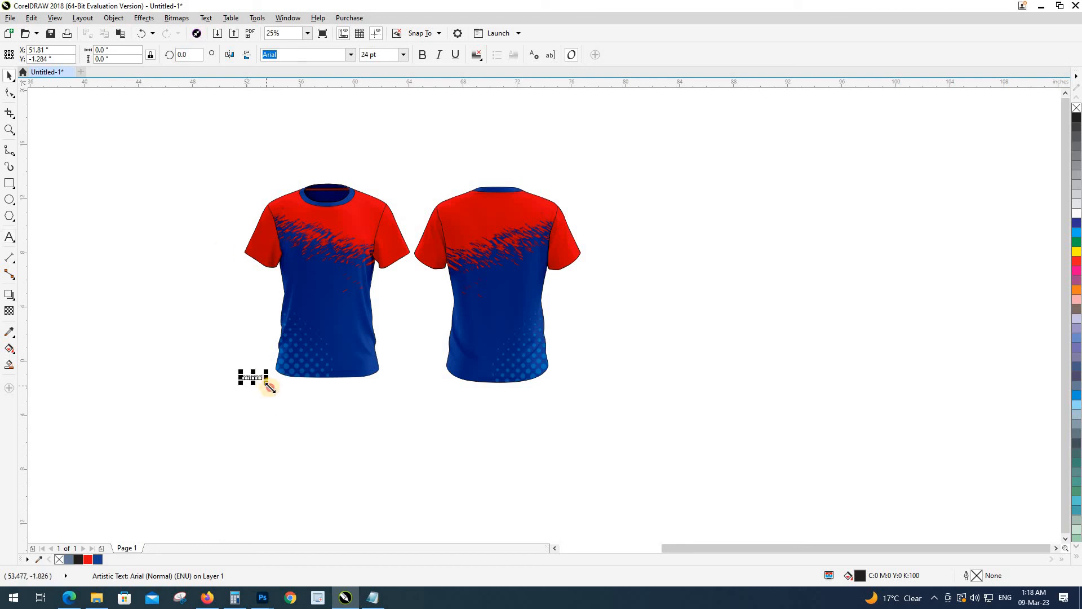
pyautogui.moveTo(266, 385); pyautogui.dragTo(384, 443)
pyautogui.click(392, 430)
# Step: Duplicate the label beneath itself and replace the copy's text with the actual password
pyautogui.rightClick(383, 443)
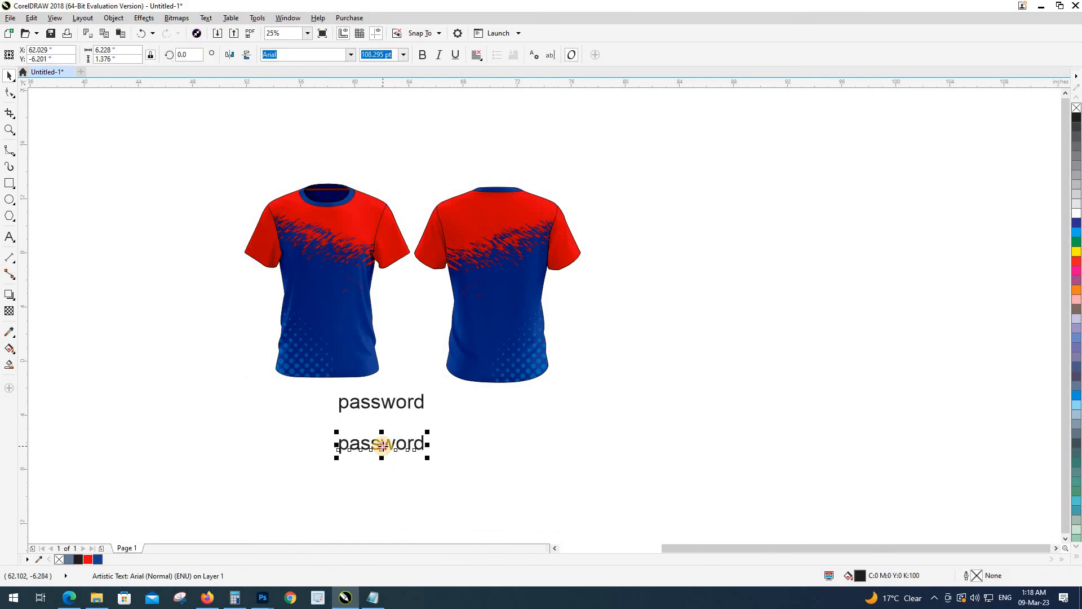
pyautogui.doubleClick(383, 441)
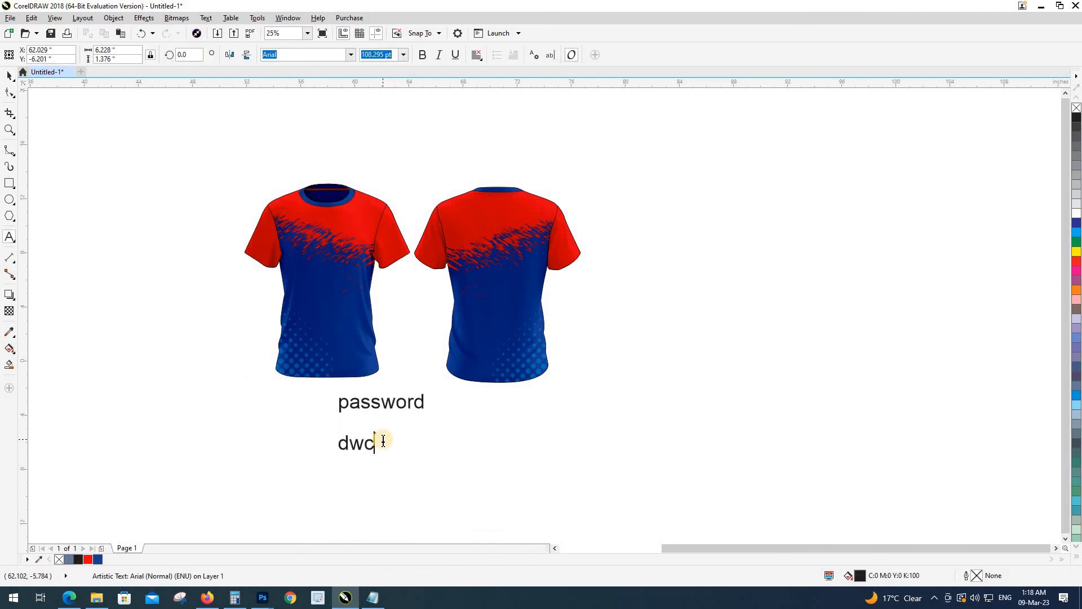
pyautogui.press('BackSpace')
pyautogui.press('BackSpace')
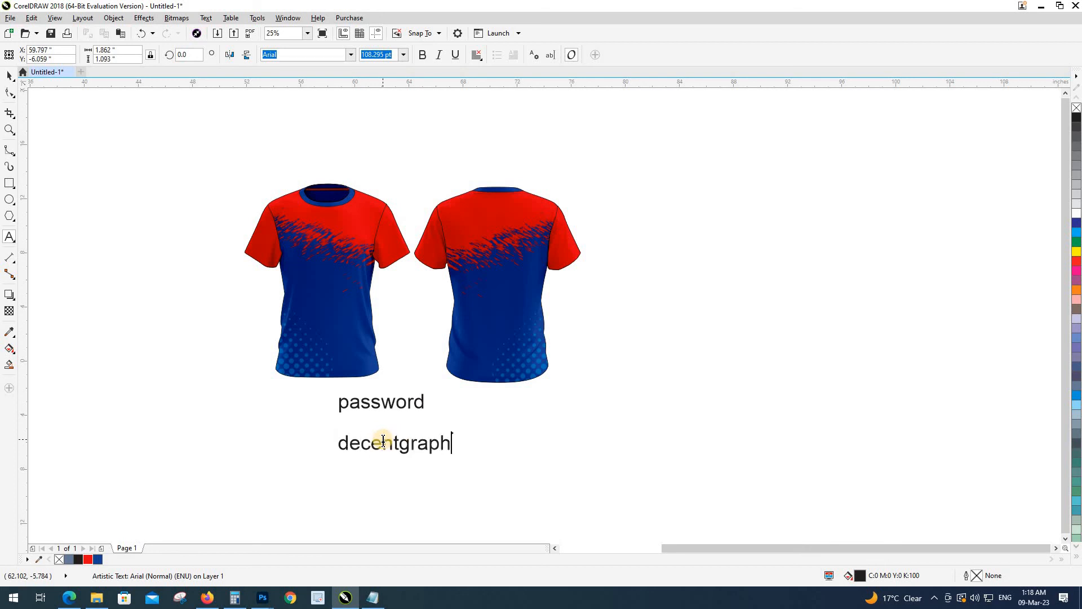
pyautogui.hotkey('ctrl', 'space')
pyautogui.moveTo(389, 441); pyautogui.dragTo(365, 427)
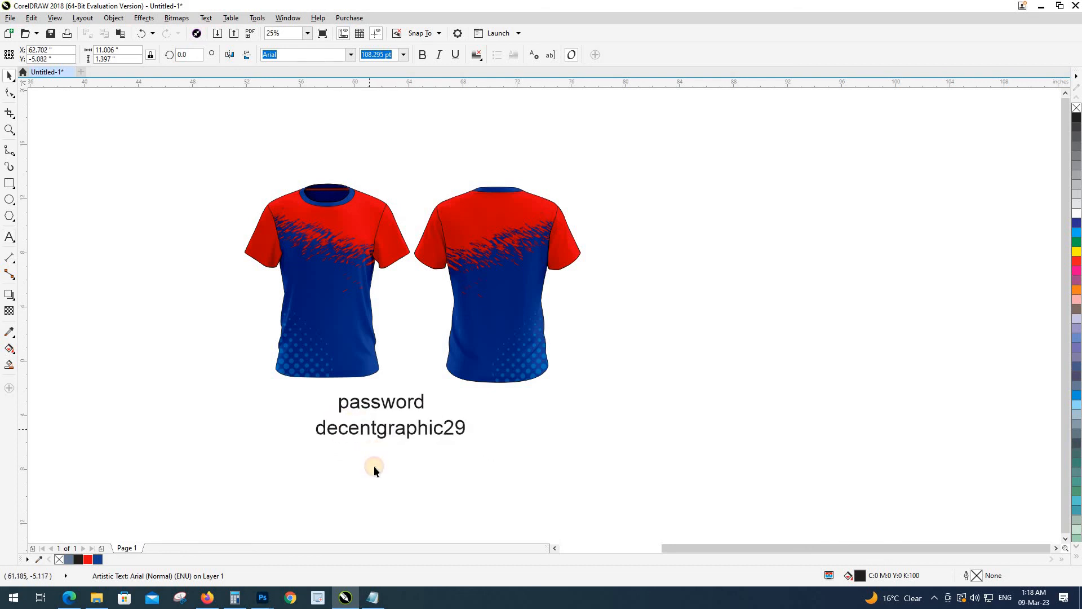
pyautogui.click(241, 448)
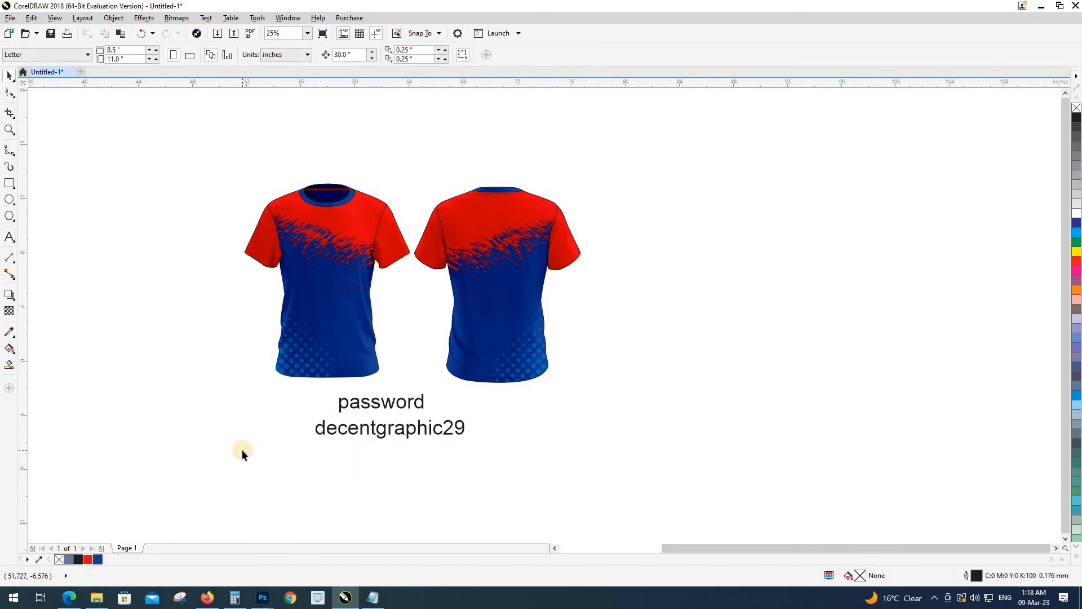